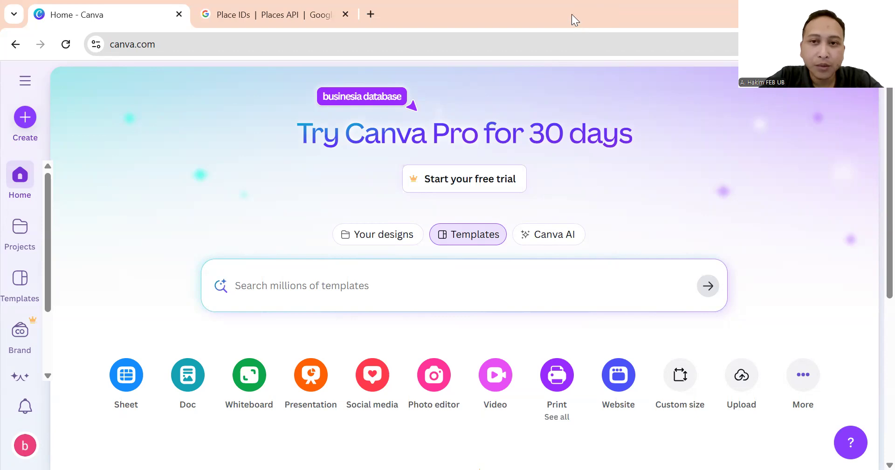
Paste the shared Template Web BUMDes V1.0 link into the address bar and highlight its tracking and design parts.
click(521, 47)
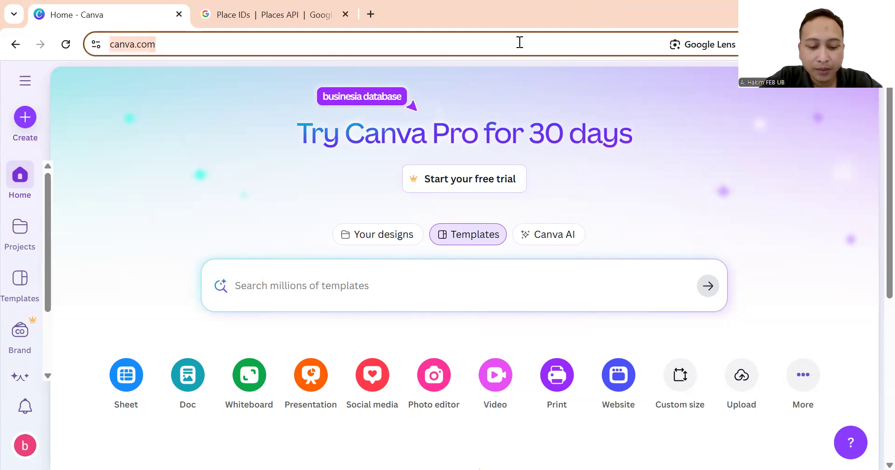
key(ctrl+v)
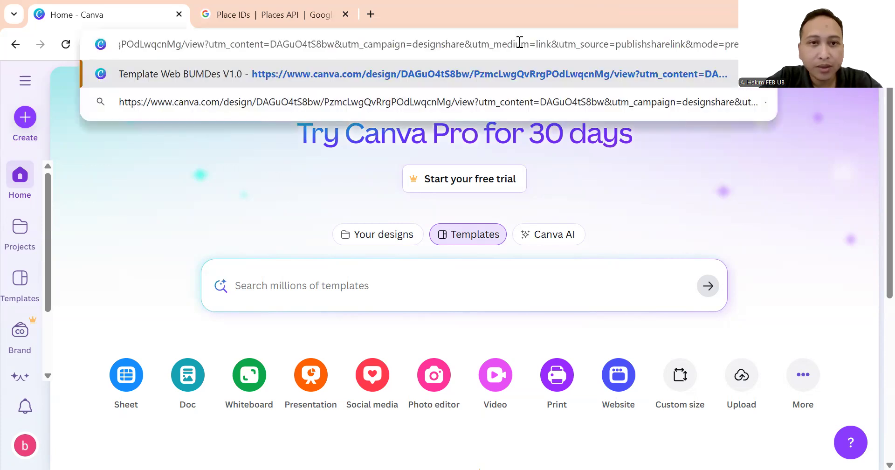
drag(702, 44, 209, 45)
drag(124, 47, 65, 48)
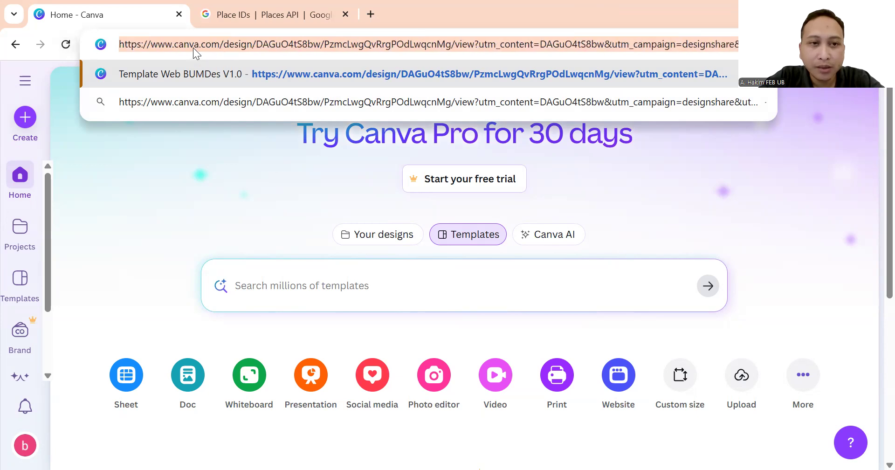
key(Left)
drag(148, 46, 444, 54)
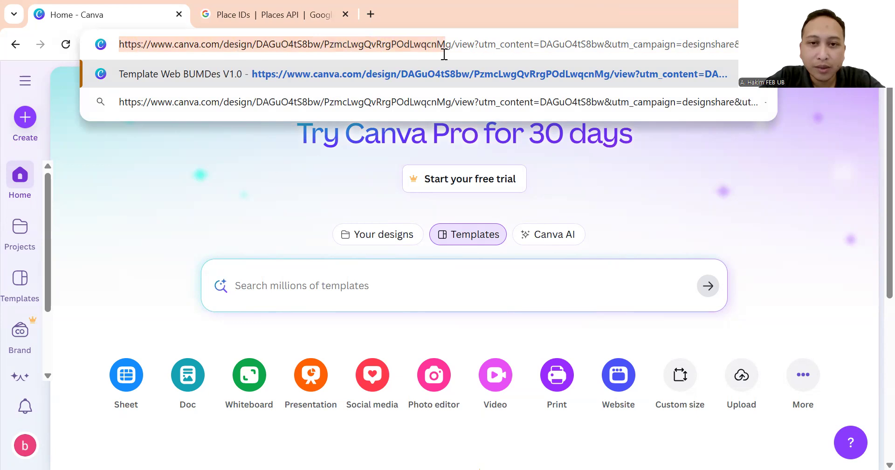
click(469, 44)
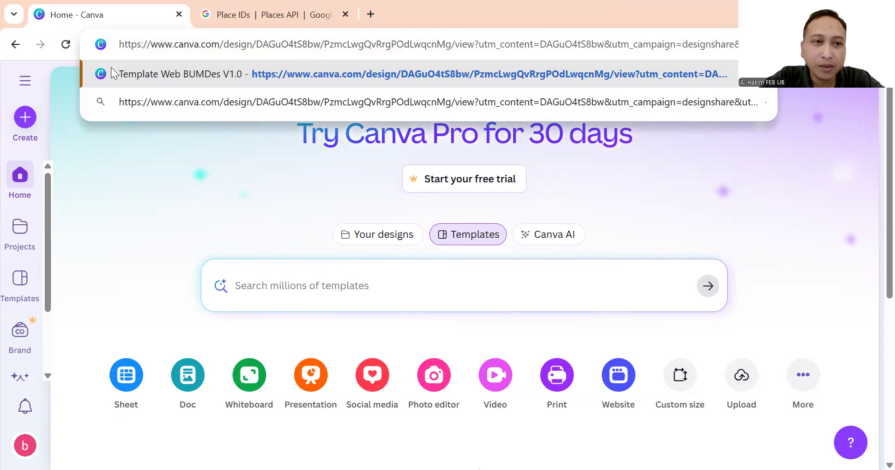
Highlight the link's beginning, design id and campaign parts, then load the shared template link.
click(124, 43)
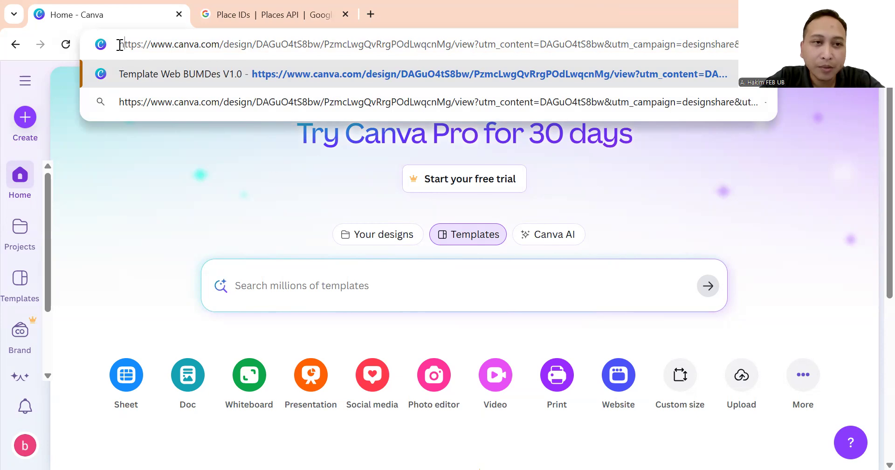
drag(120, 44, 262, 44)
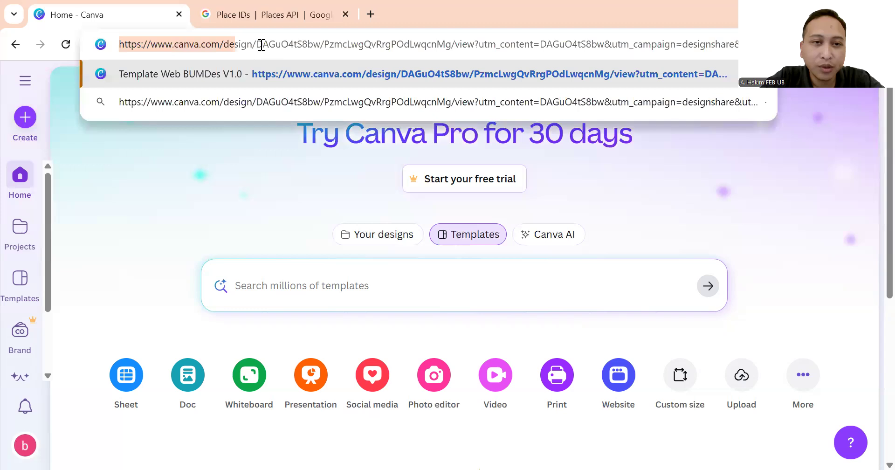
click(261, 45)
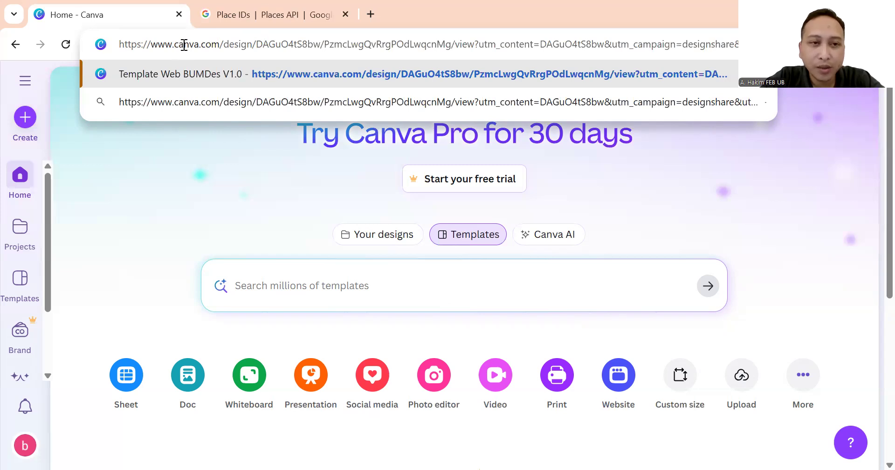
drag(120, 47, 351, 48)
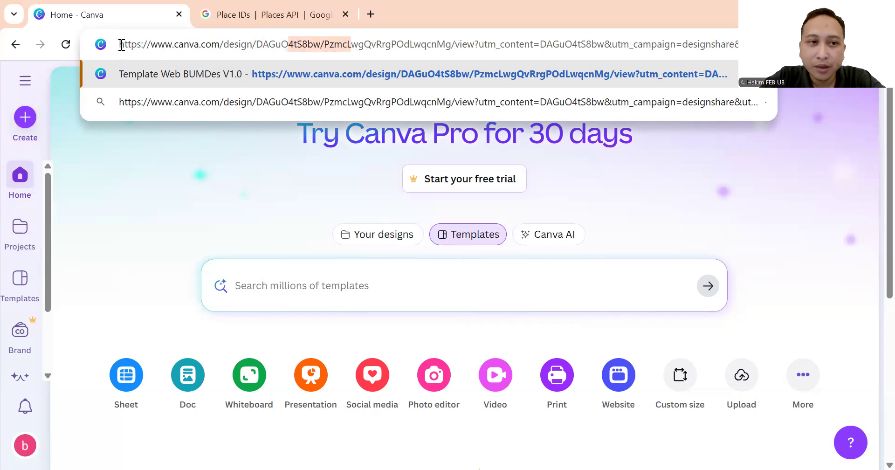
drag(121, 45, 708, 46)
click(708, 45)
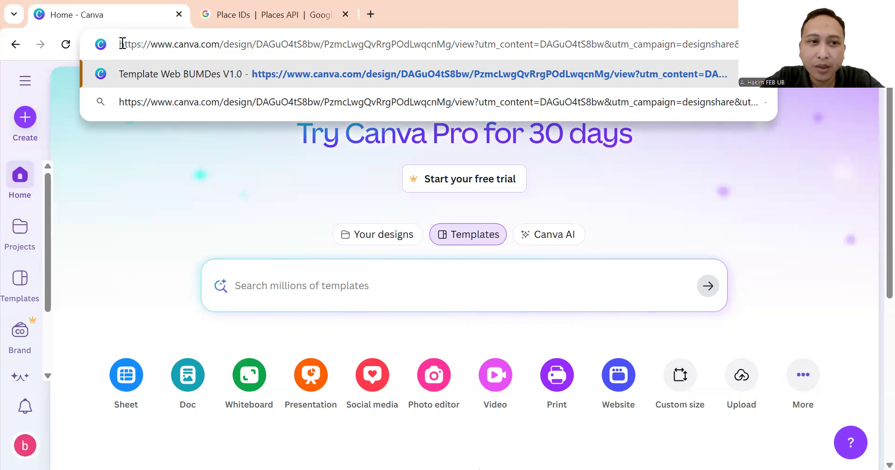
drag(121, 44, 659, 47)
click(681, 46)
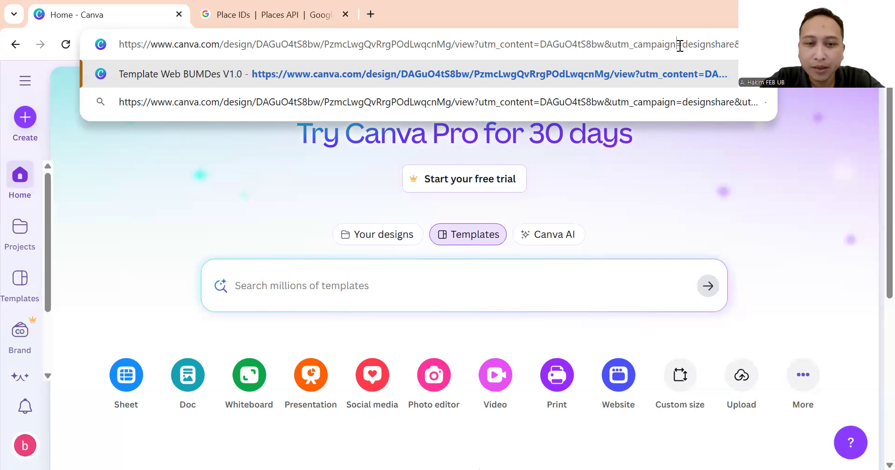
key(Return)
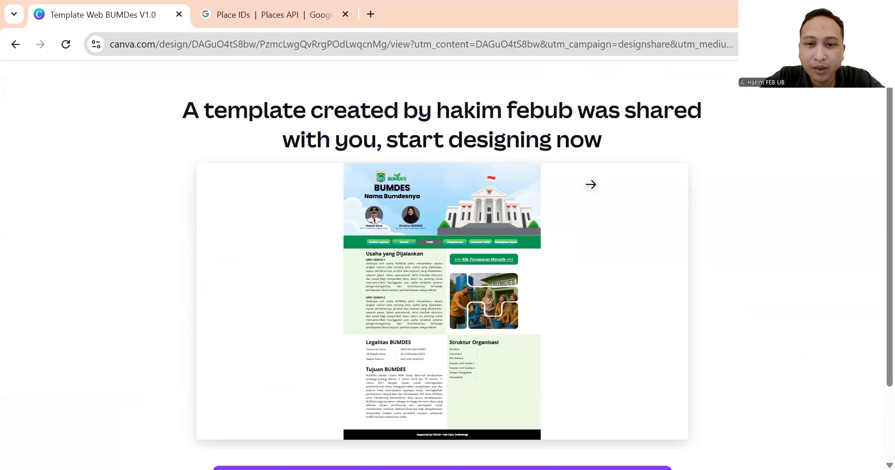
Scroll down the share page and choose View template for Template Web BUMDes V1.0.
scroll(648, 140, down, 1)
scroll(648, 134, down, 1)
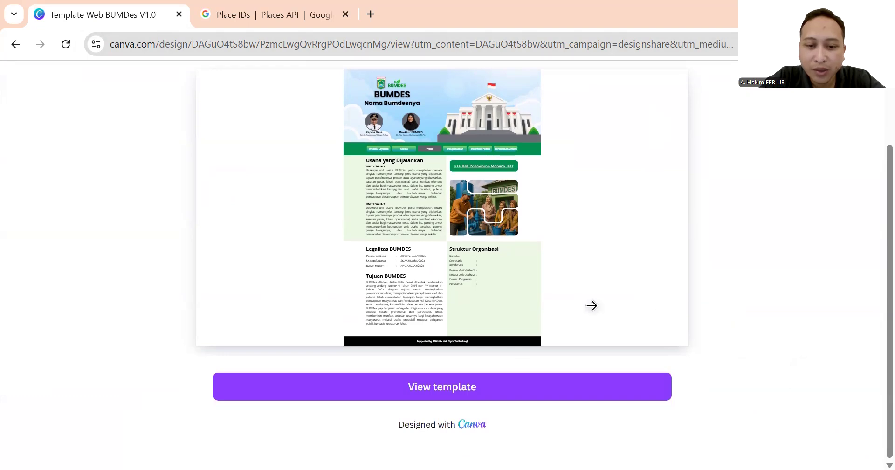
click(415, 385)
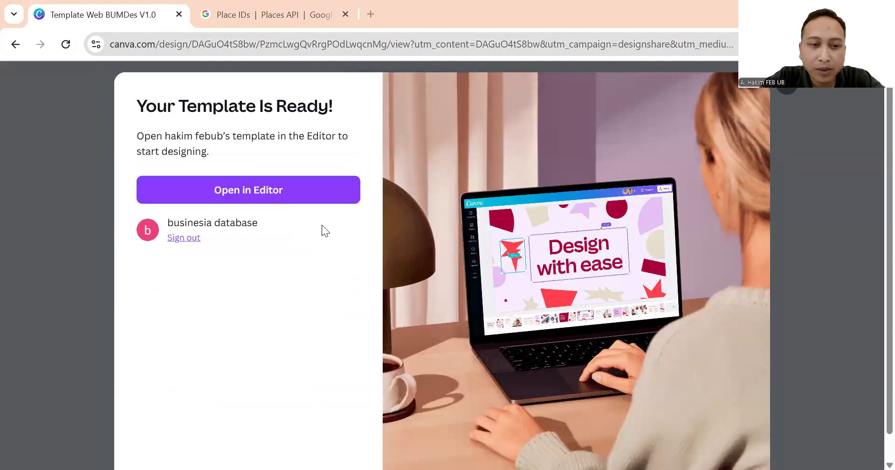
click(285, 197)
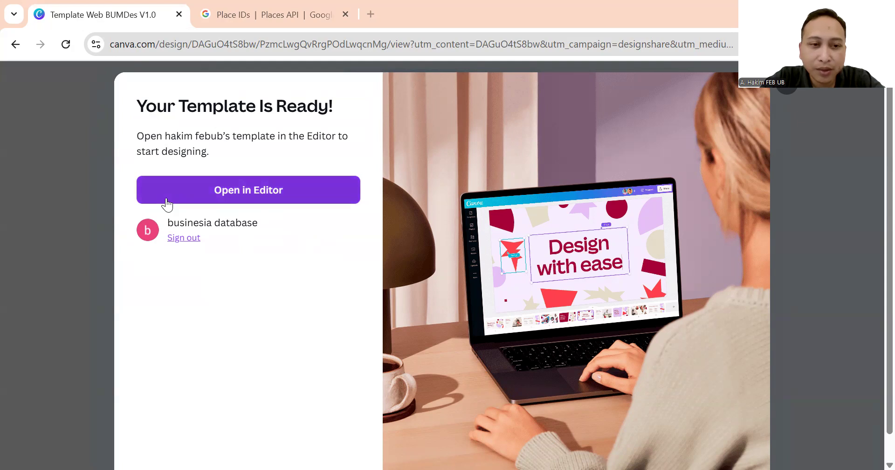
Open the BUMDes template copy in the editor and browse its six pages before returning to page 1.
click(260, 192)
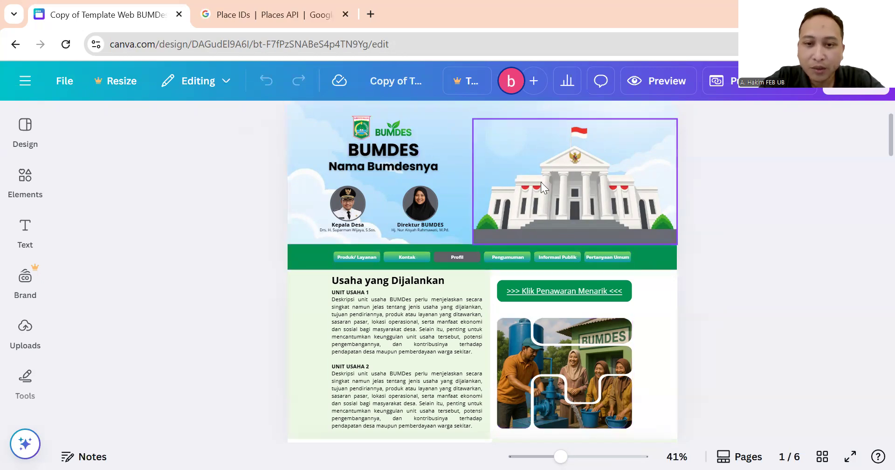
scroll(541, 182, down, 7)
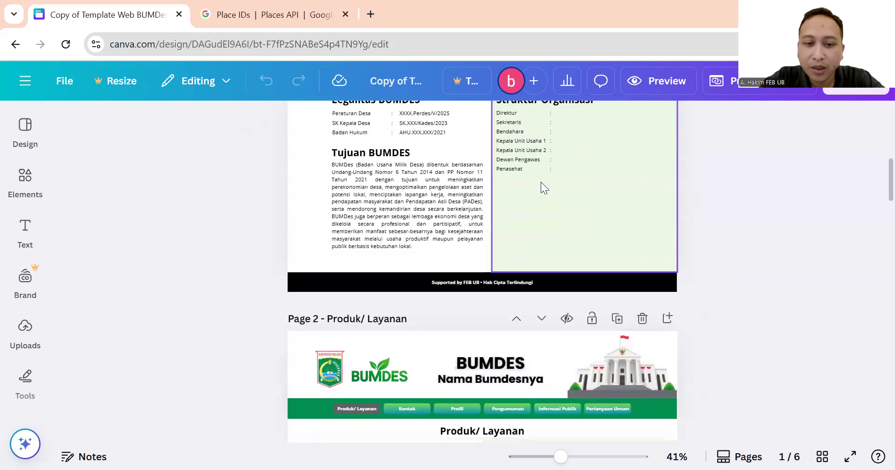
scroll(541, 182, down, 5)
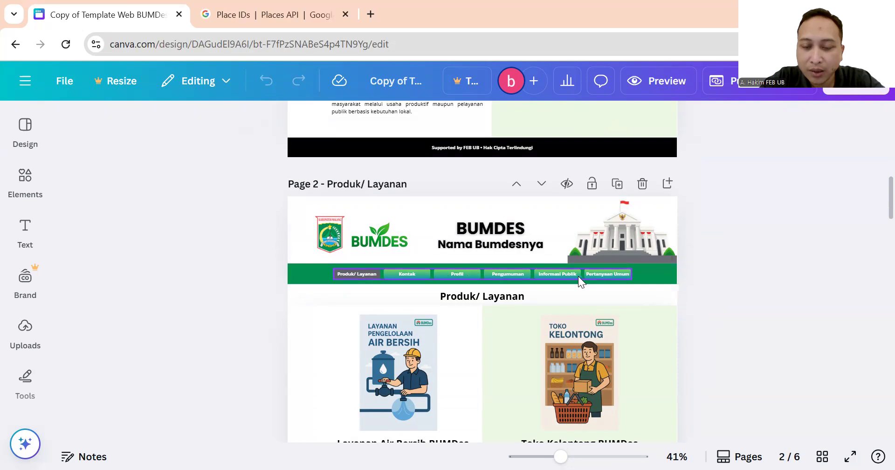
scroll(612, 287, up, 10)
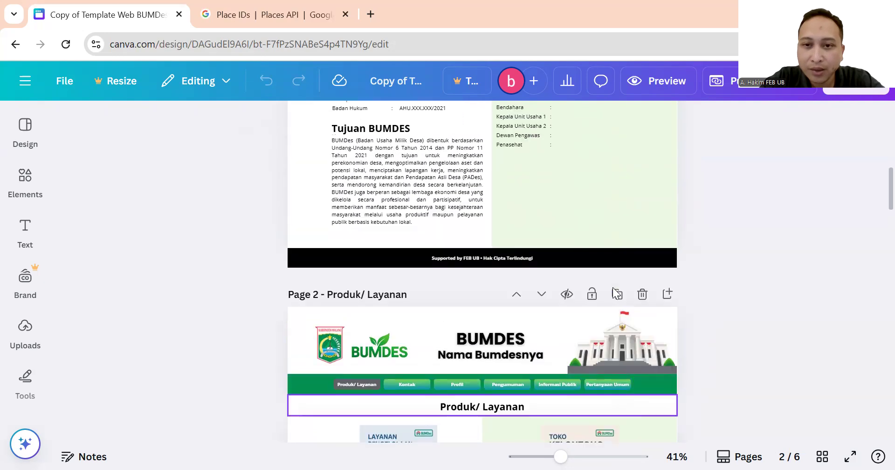
scroll(611, 280, up, 2)
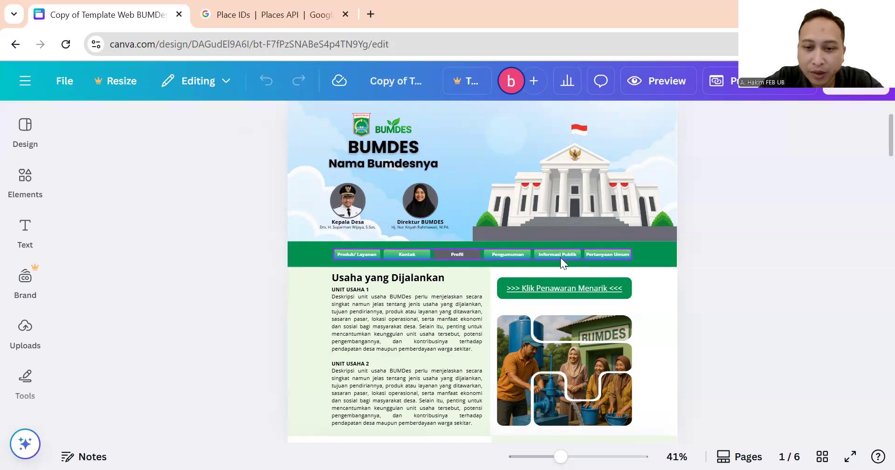
click(614, 254)
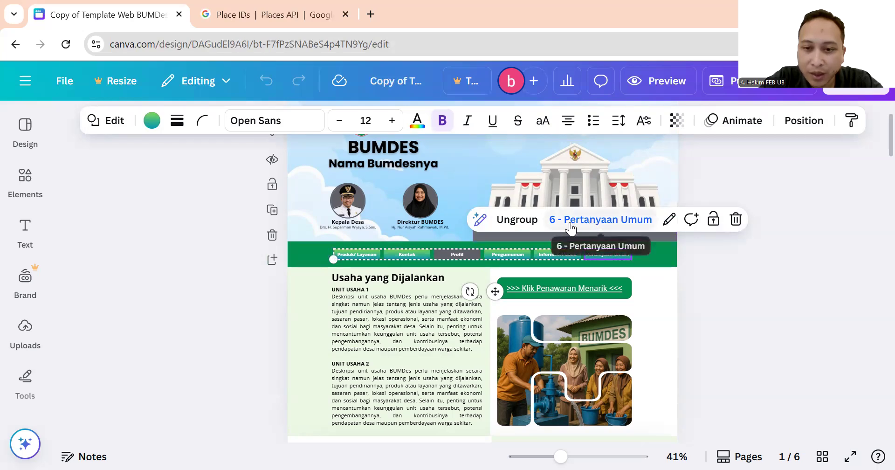
Select the Pertanyaan Umum button in the green navigation bar, out of its grouped items.
click(543, 252)
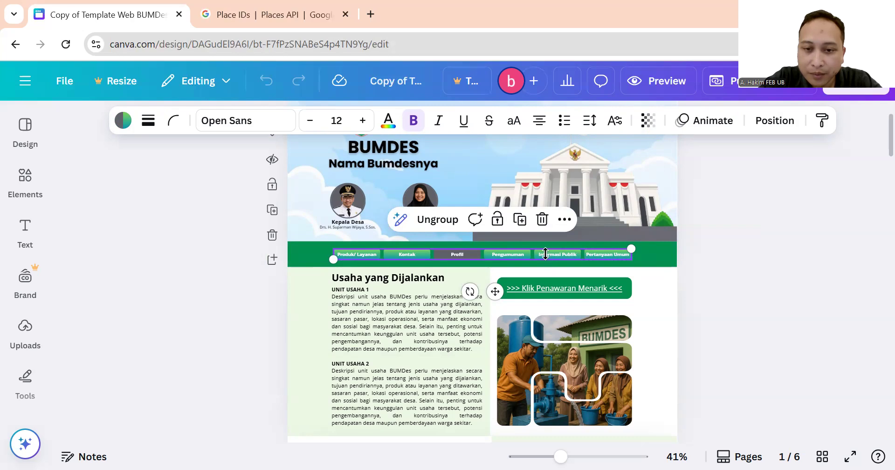
scroll(545, 254, up, 3)
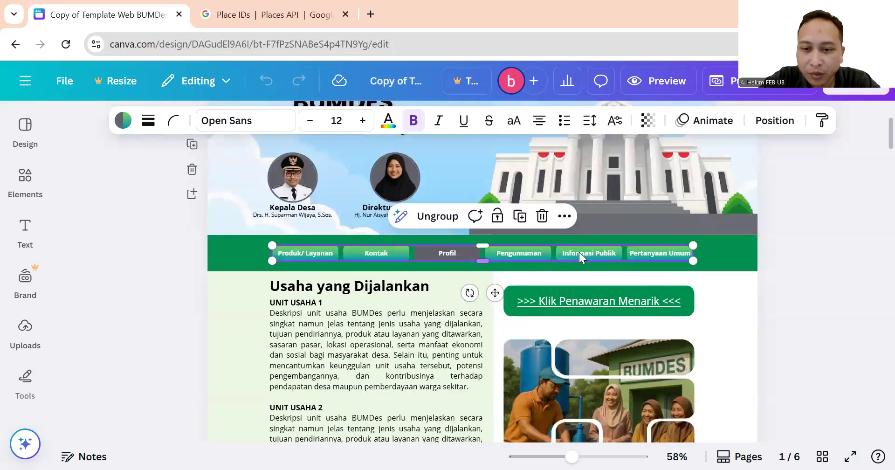
click(580, 252)
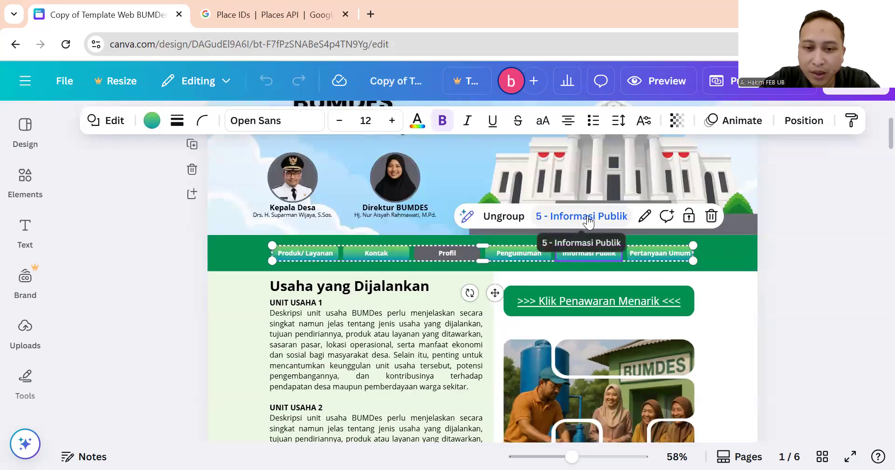
click(513, 253)
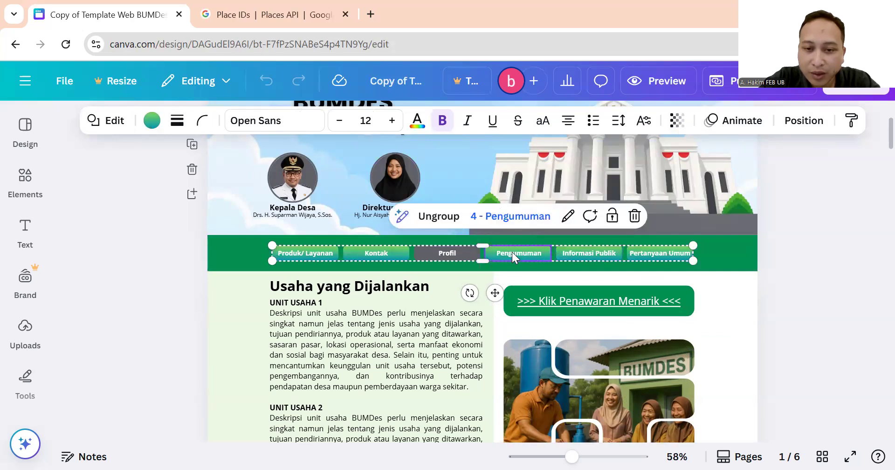
click(256, 254)
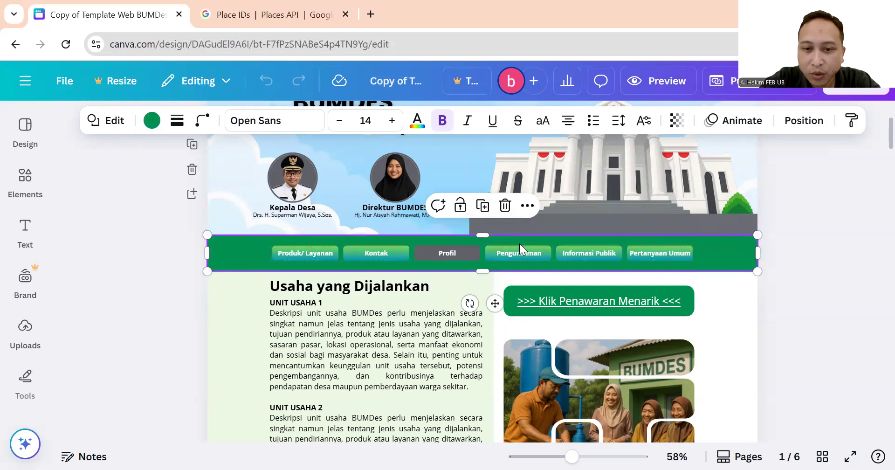
click(640, 254)
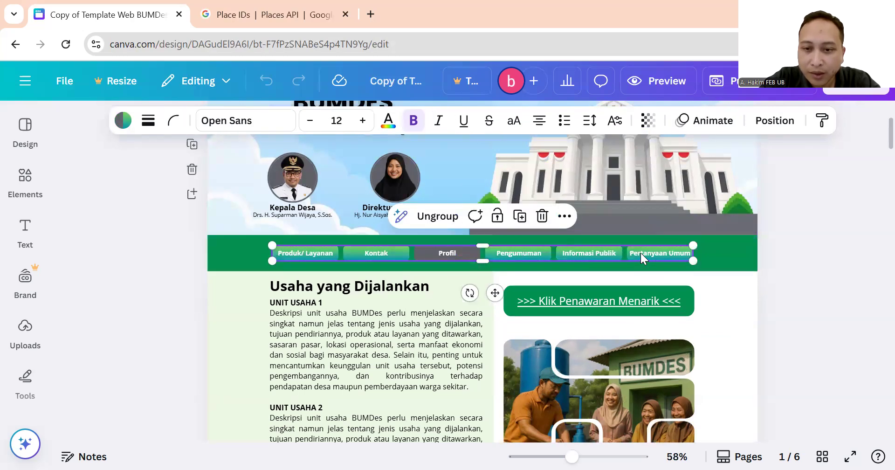
click(640, 253)
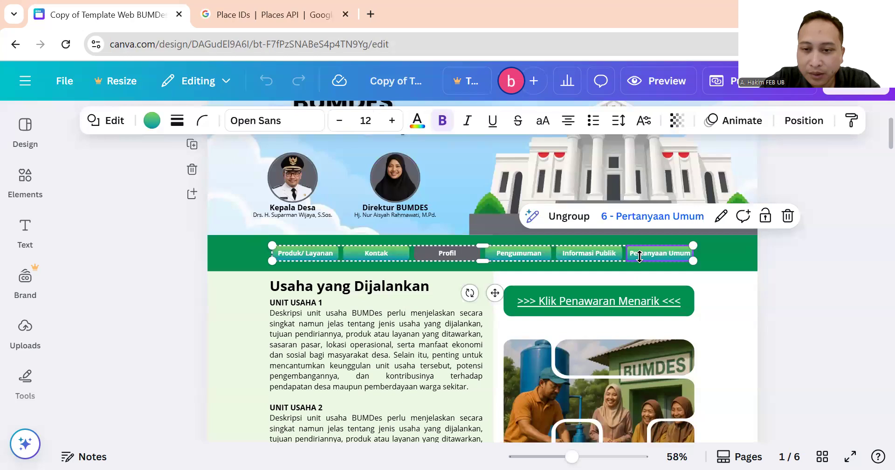
Link the Pertanyaan Umum button to page 6 - Pertanyaan Umum and deselect the bar.
click(722, 217)
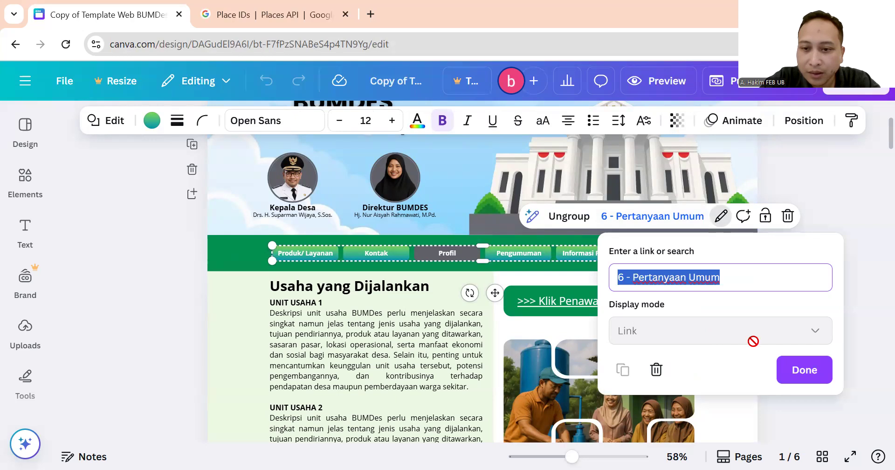
key(BackSpace)
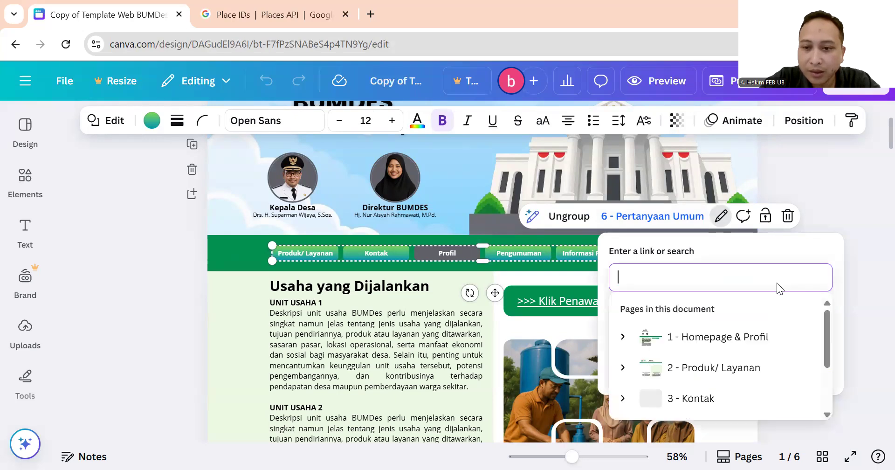
scroll(772, 314, down, 3)
scroll(748, 322, up, 3)
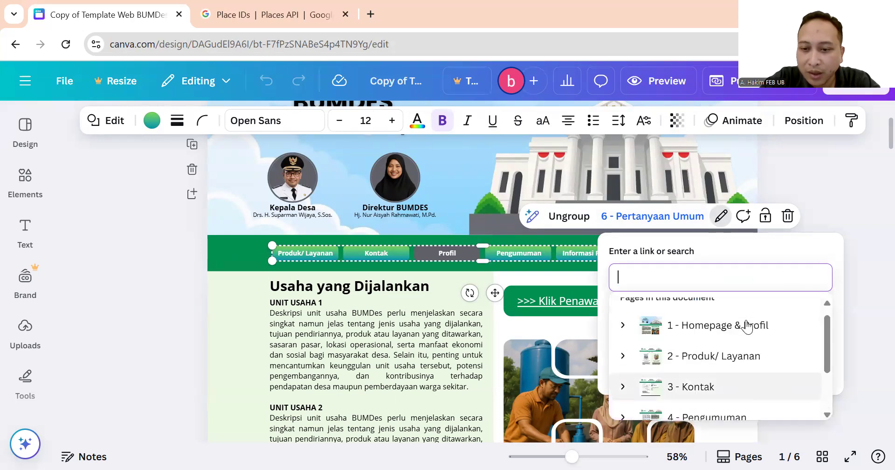
scroll(746, 317, down, 3)
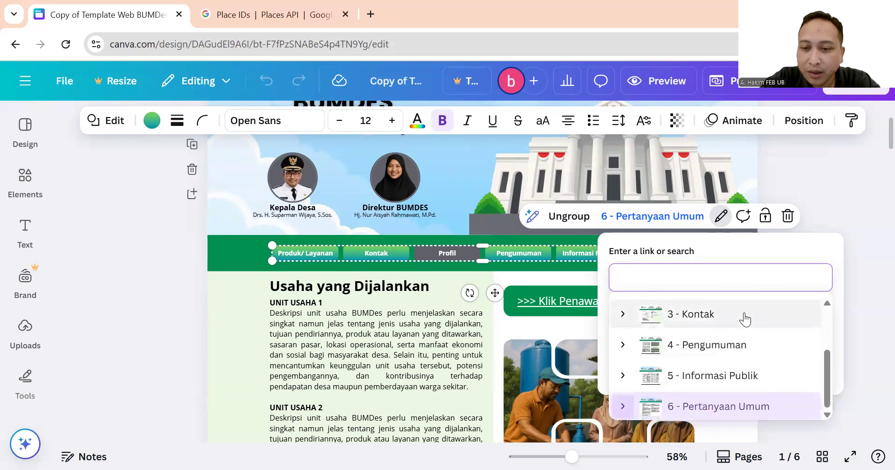
click(853, 254)
click(853, 252)
click(671, 248)
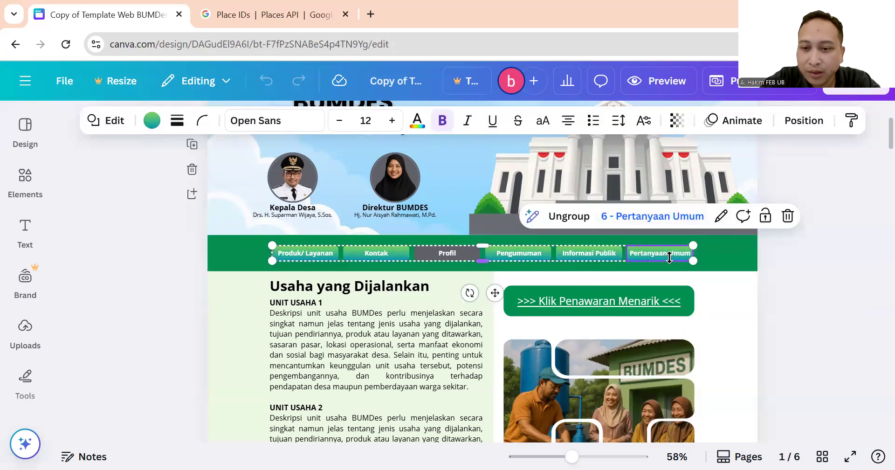
key(Escape)
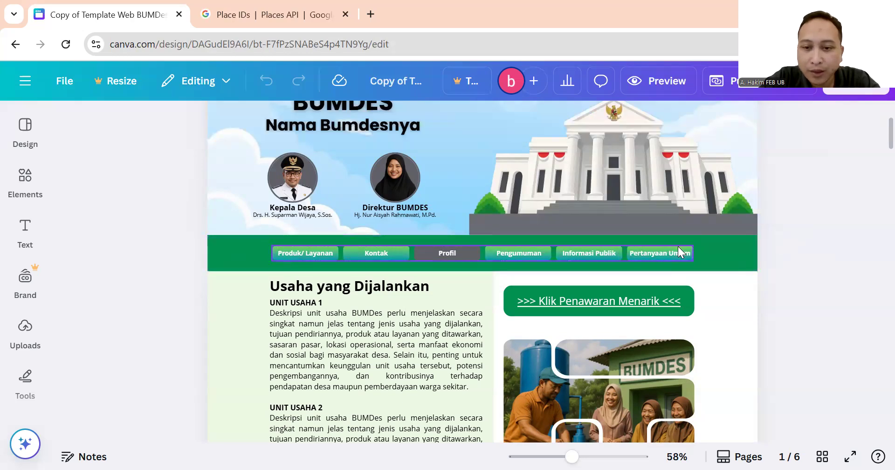
scroll(678, 247, down, 5)
scroll(471, 271, up, 8)
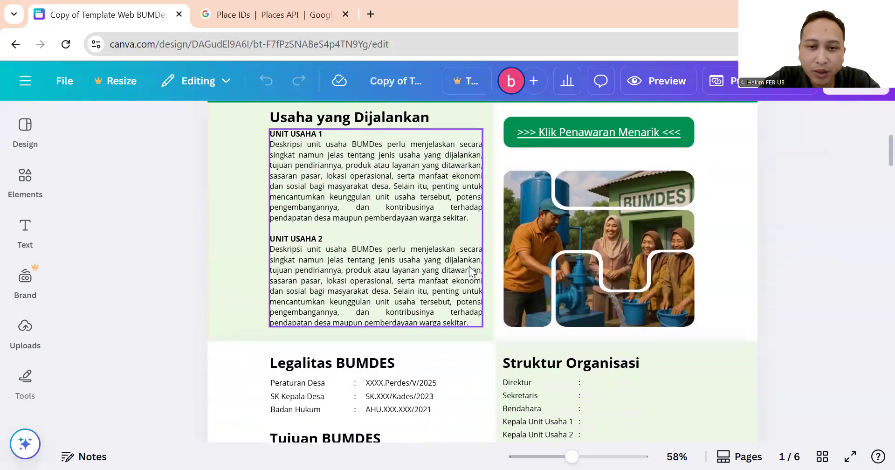
scroll(465, 253, down, 2)
scroll(489, 254, up, 1)
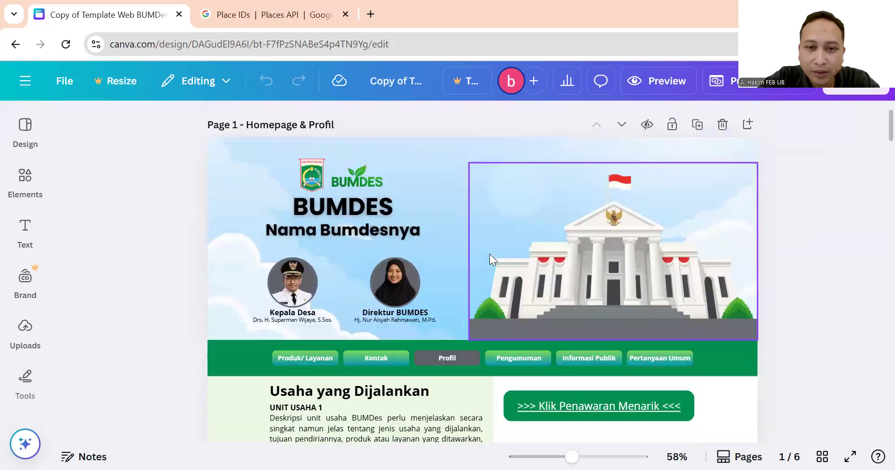
scroll(352, 227, down, 2)
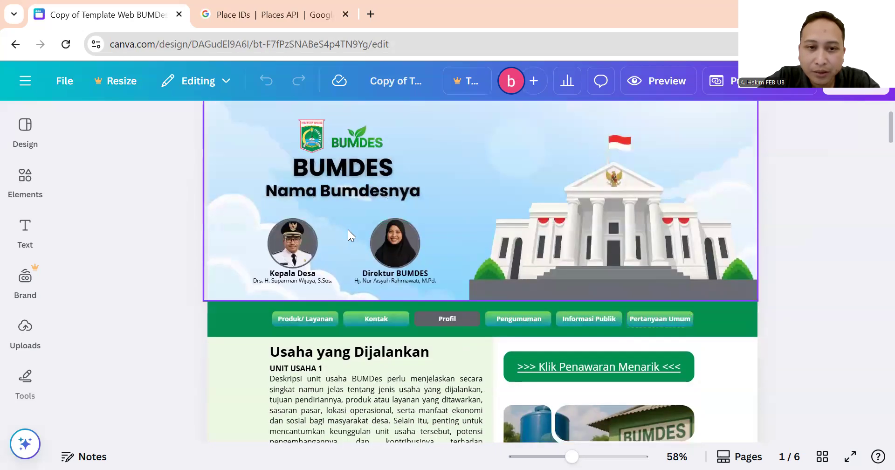
scroll(331, 217, up, 3)
click(316, 205)
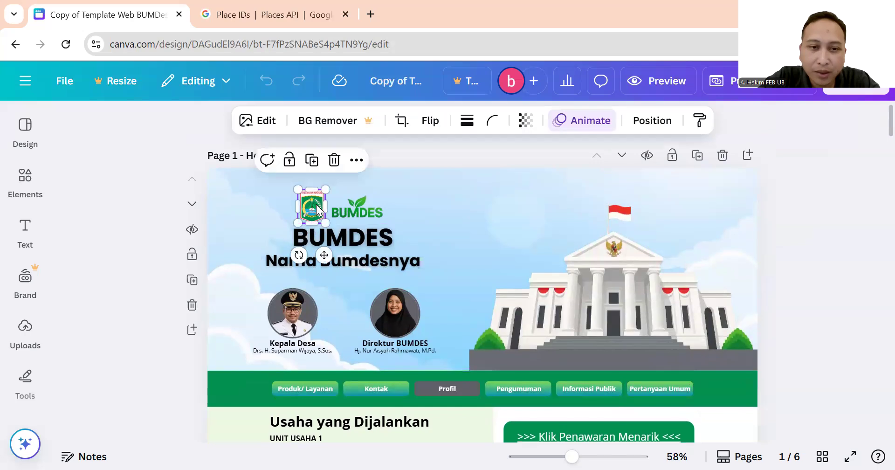
click(420, 150)
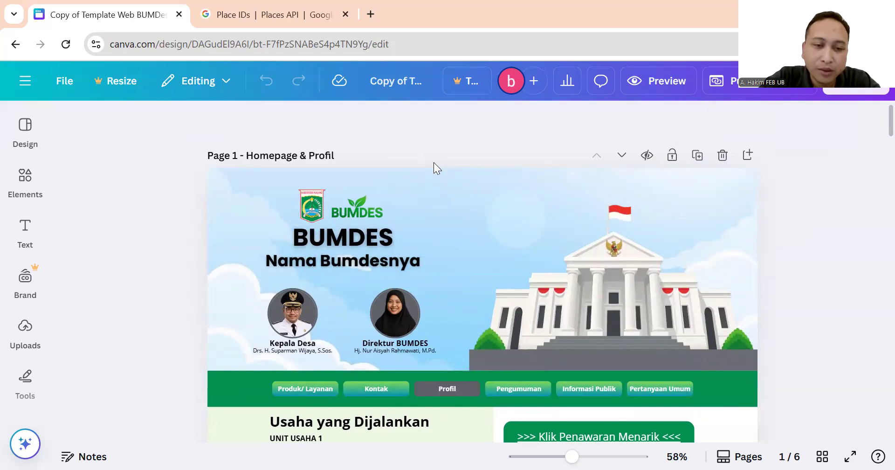
scroll(434, 163, down, 3)
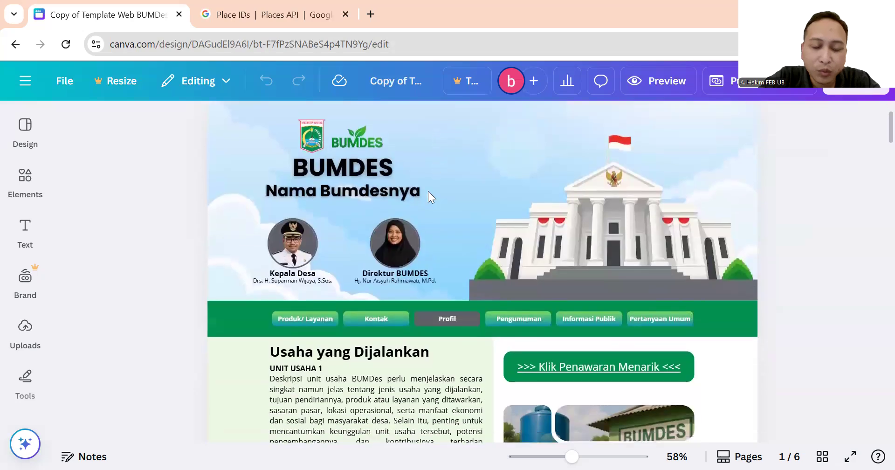
scroll(367, 226, up, 3)
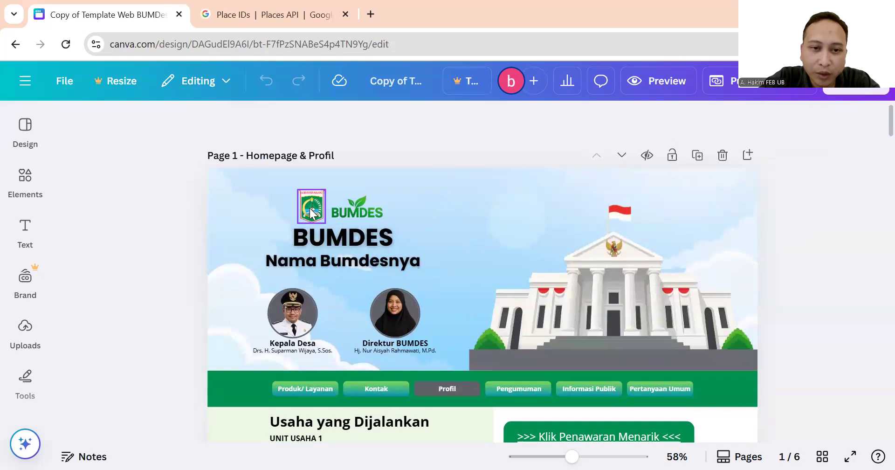
click(311, 214)
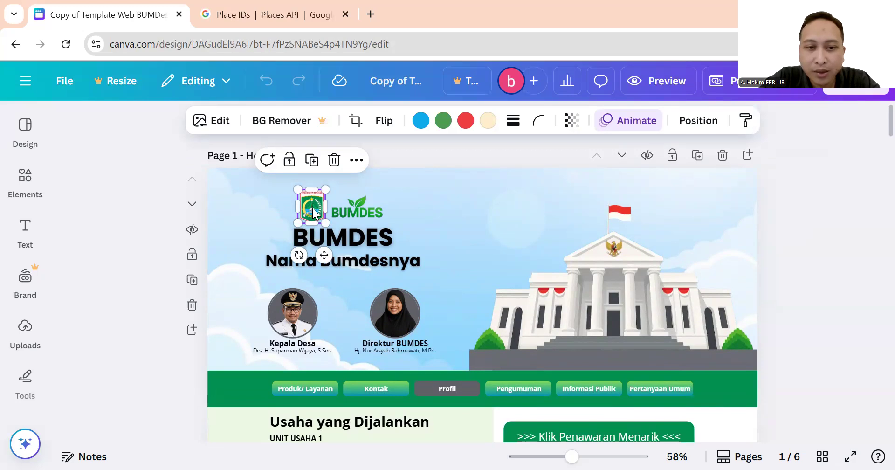
click(347, 212)
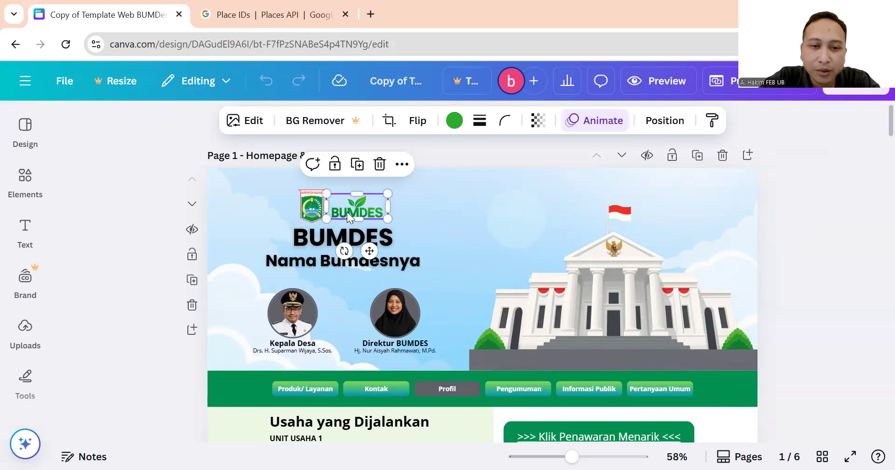
click(318, 208)
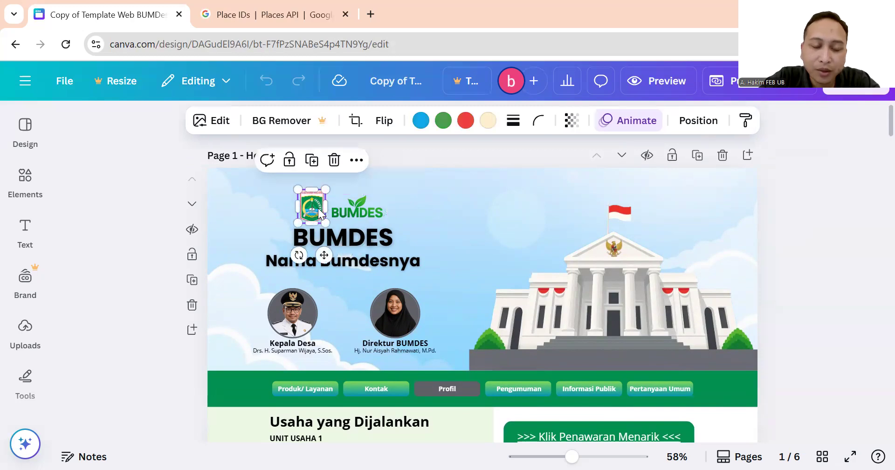
click(414, 157)
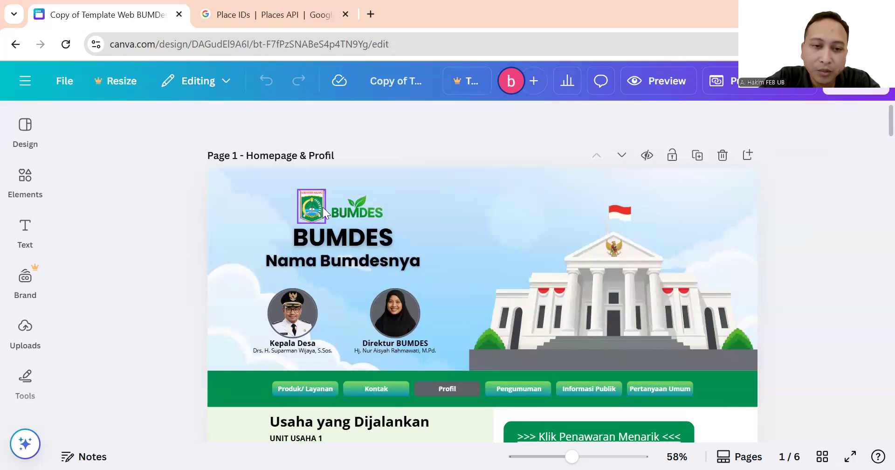
click(320, 208)
click(414, 149)
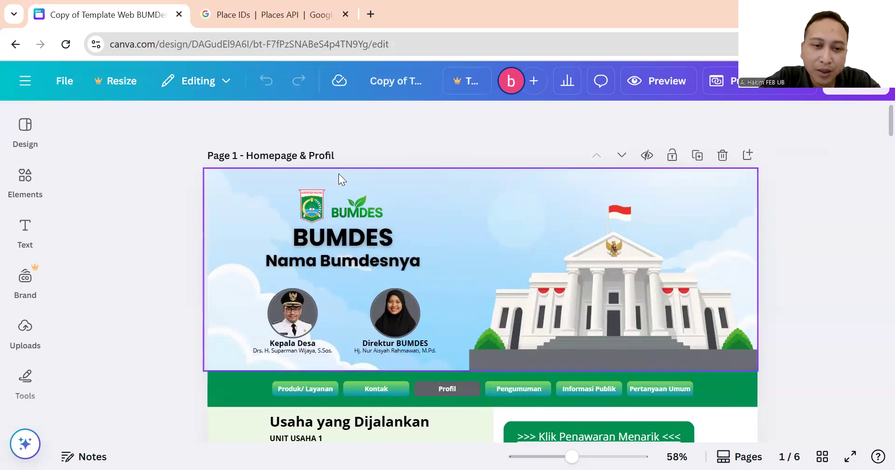
click(318, 205)
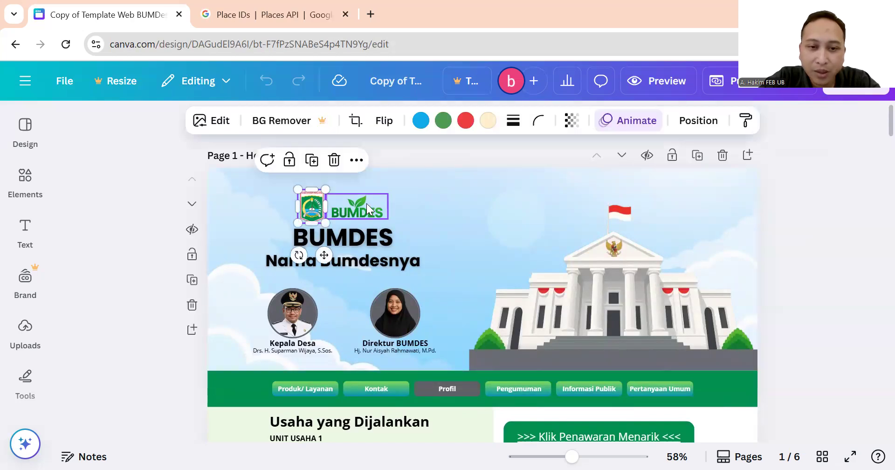
click(364, 199)
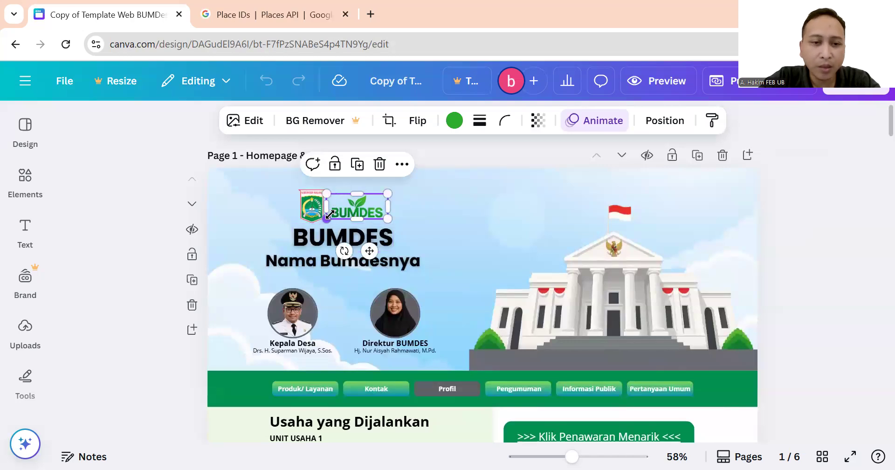
click(425, 165)
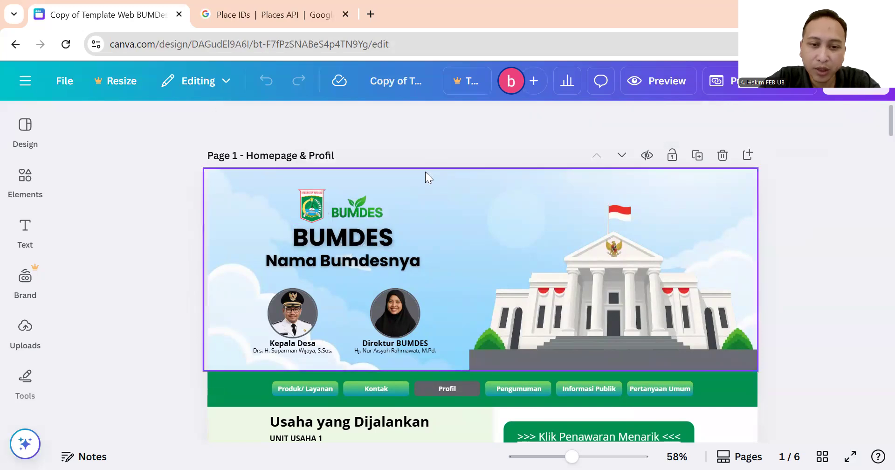
click(364, 212)
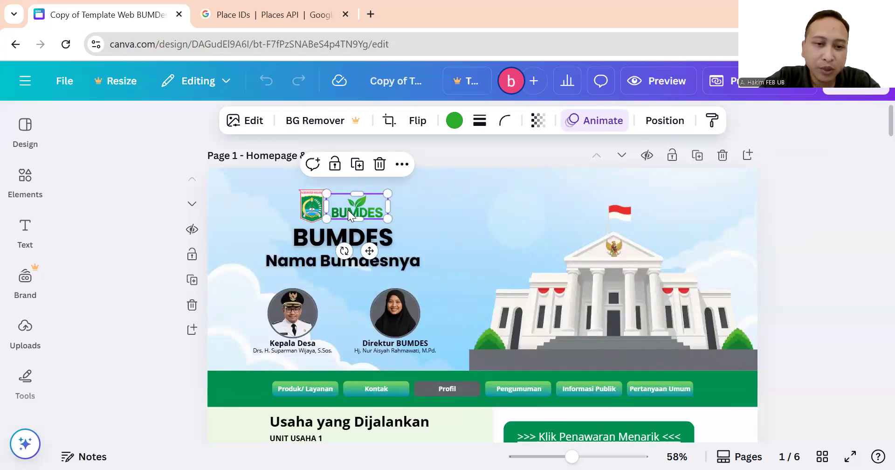
click(441, 153)
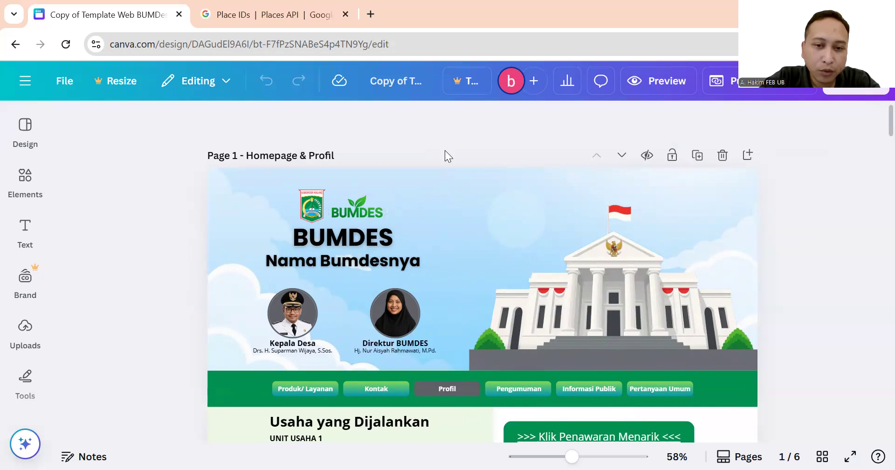
click(358, 204)
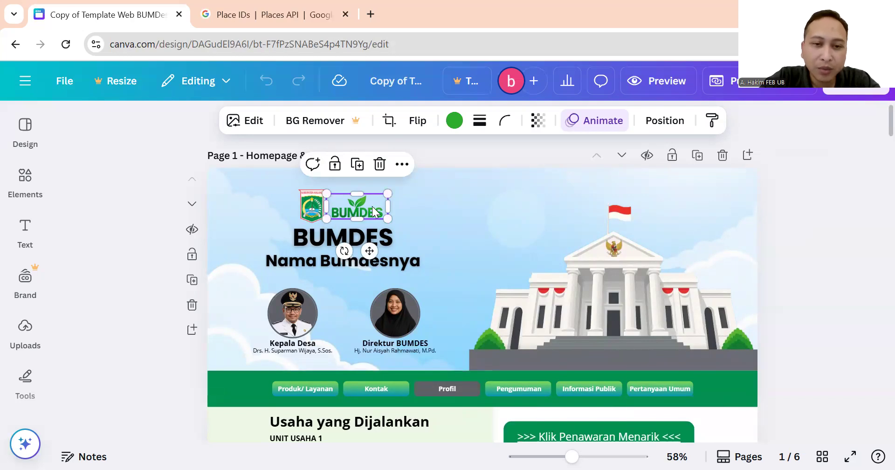
click(316, 207)
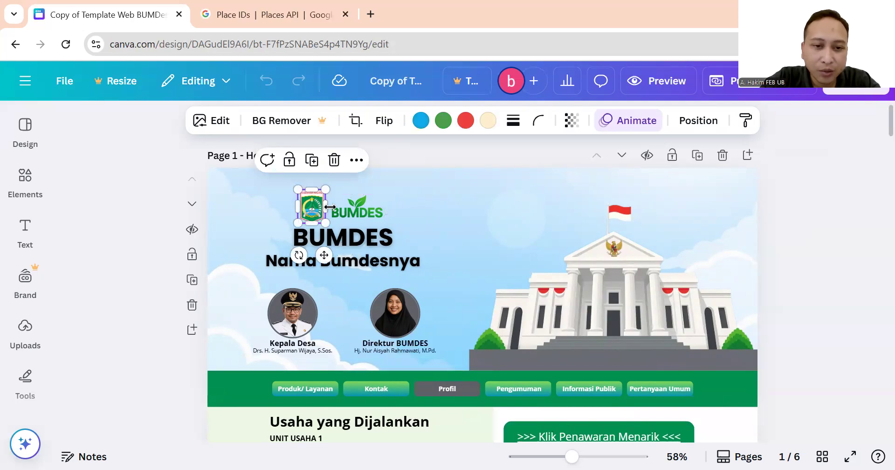
click(367, 209)
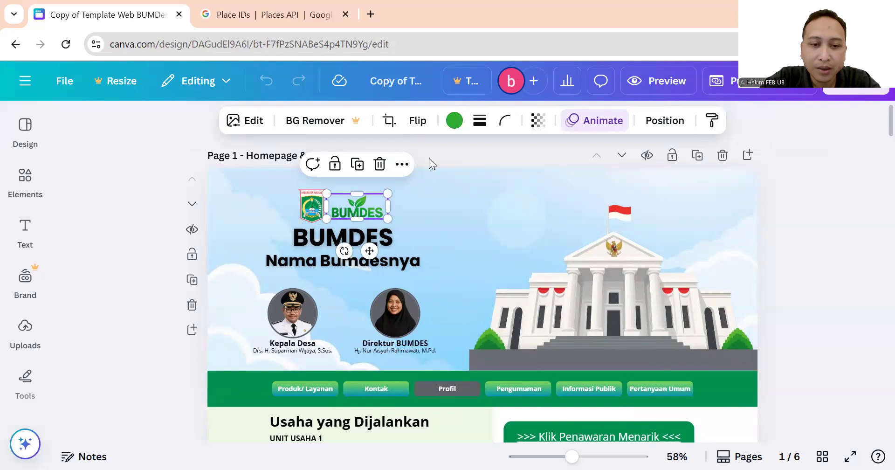
click(429, 158)
click(373, 208)
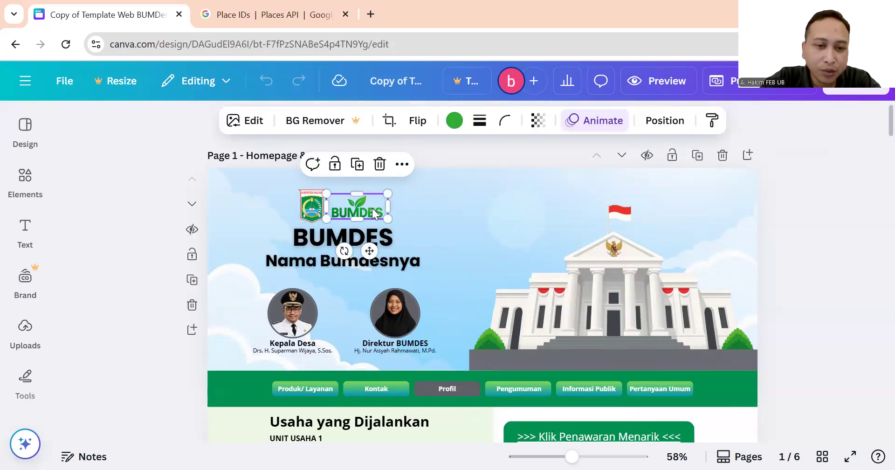
click(451, 150)
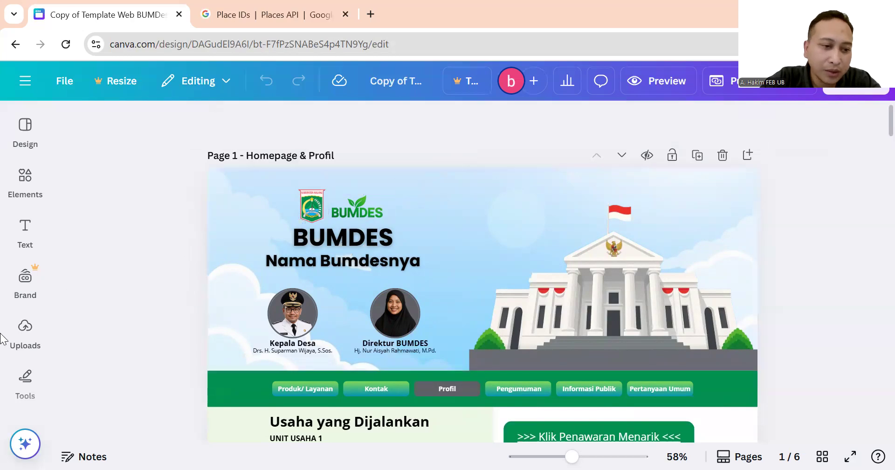
Open the Uploads panel and bring up the file picker with Upload files.
click(27, 328)
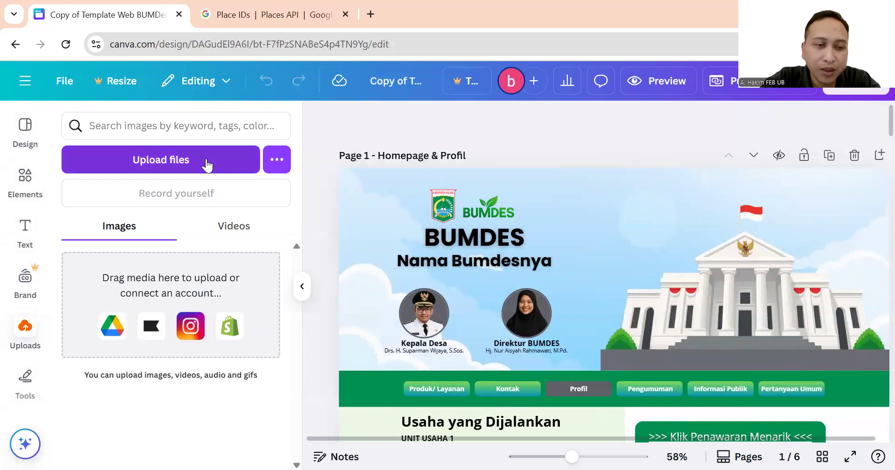
click(207, 164)
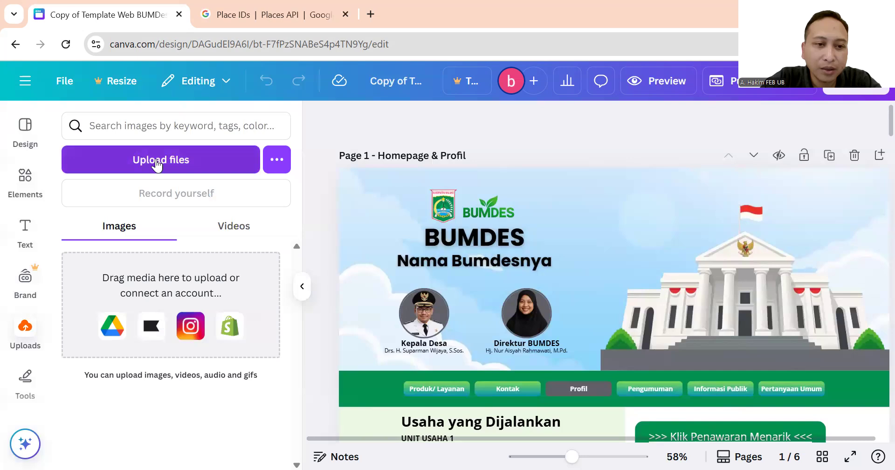
click(204, 160)
Go to the WEB BUMDES New folder, show large icons, and upload LOGO BUMDES.jpg.
click(212, 132)
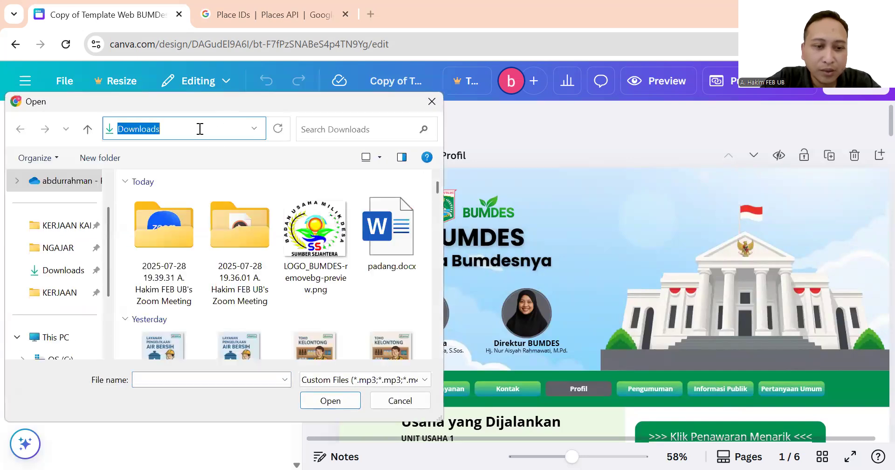
key(ctrl+v)
key(Return)
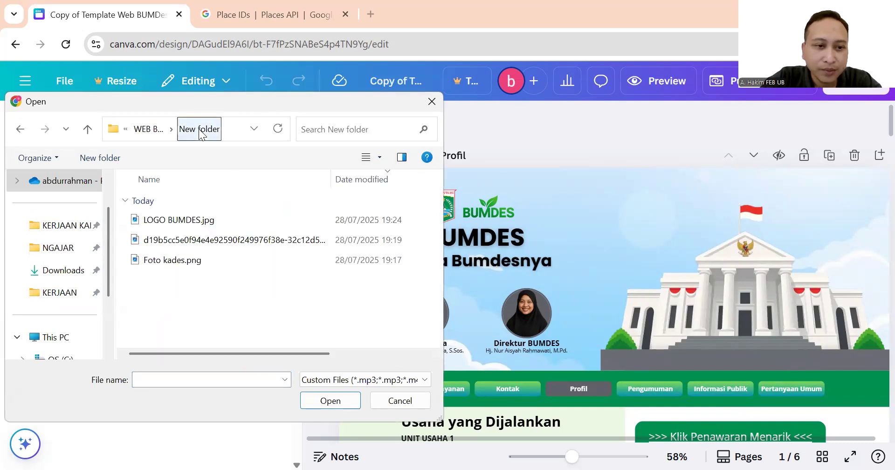
click(238, 219)
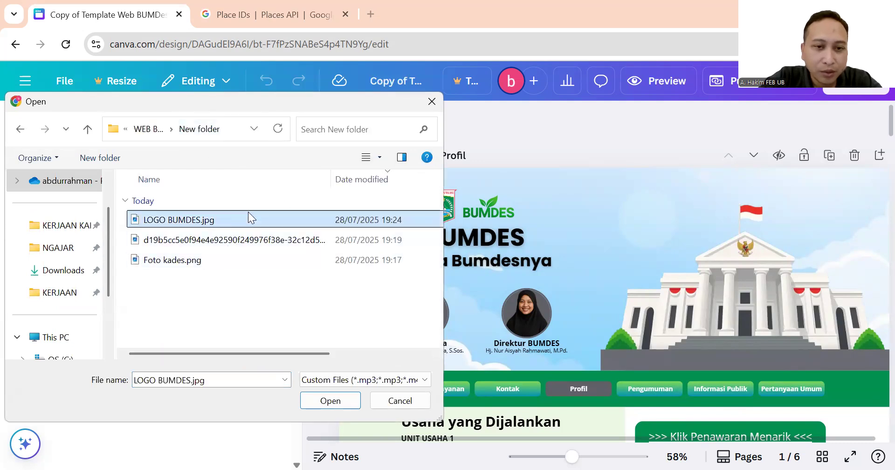
click(401, 157)
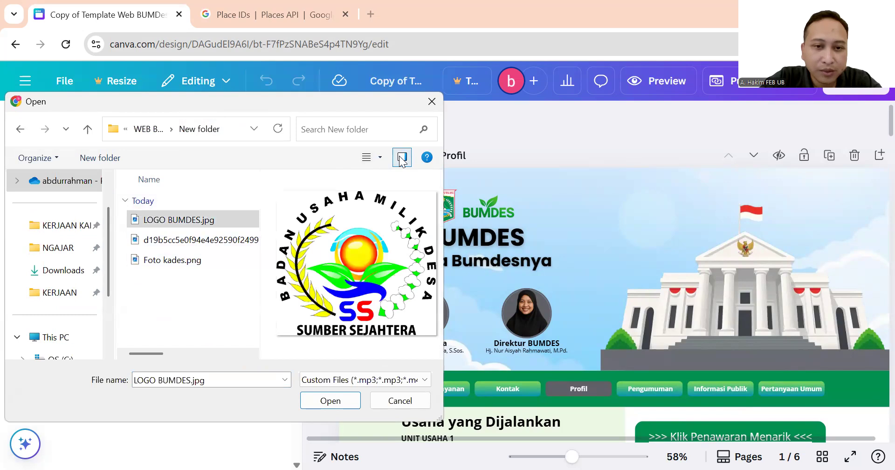
click(402, 157)
click(380, 158)
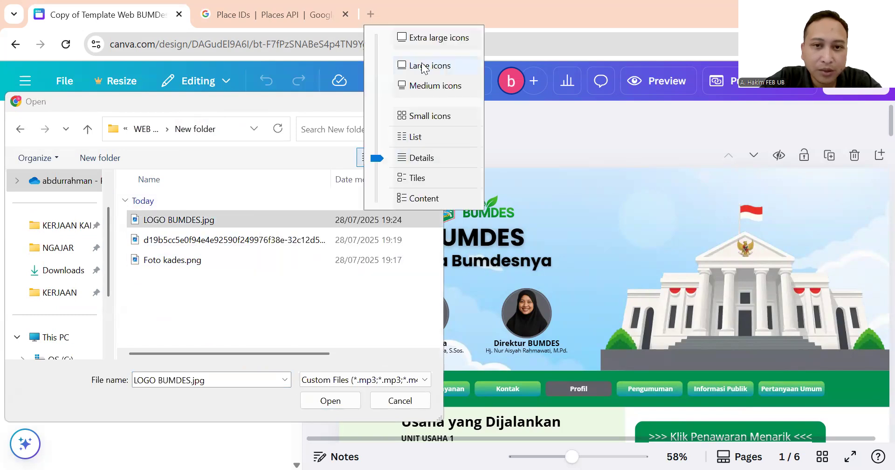
click(418, 66)
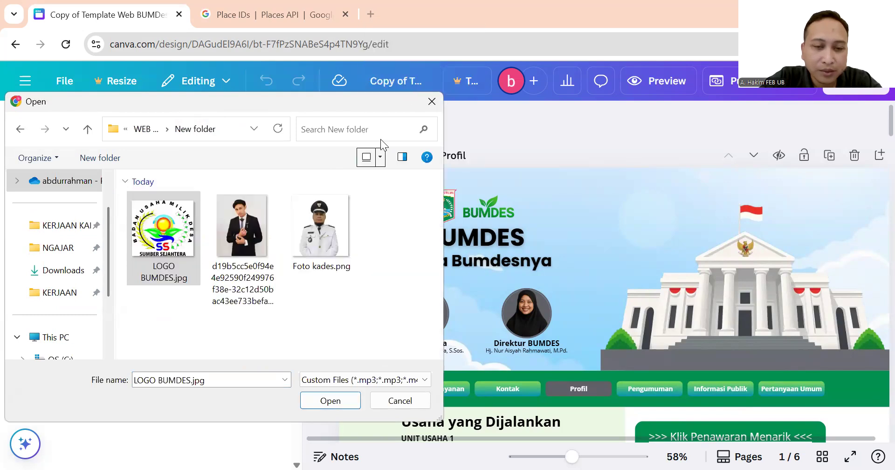
double_click(163, 238)
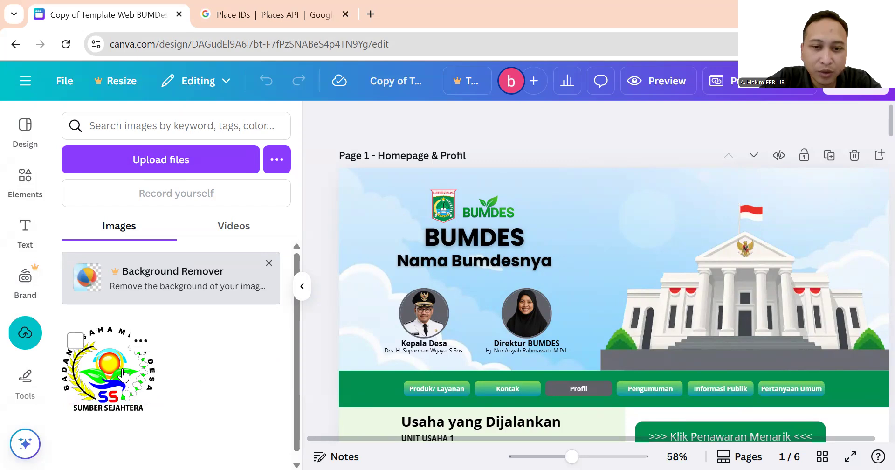
Add the uploaded LOGO BUMDES.jpg to page 1 and drag it up-left onto the header.
click(549, 188)
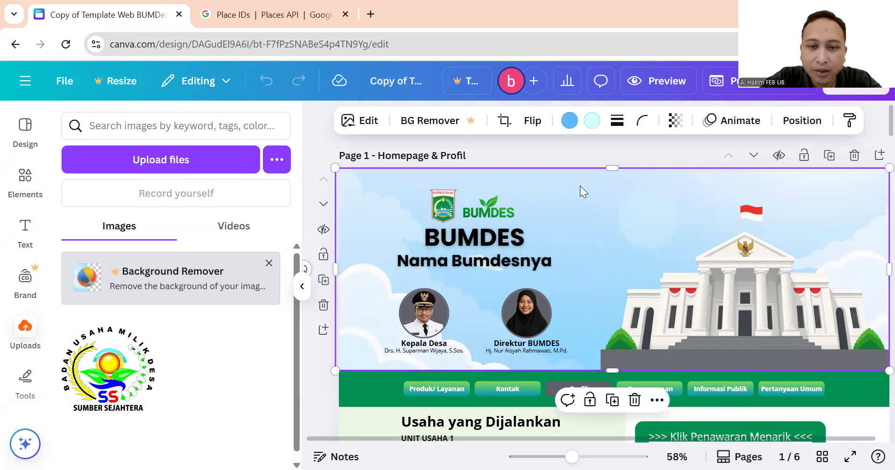
scroll(547, 225, down, 2)
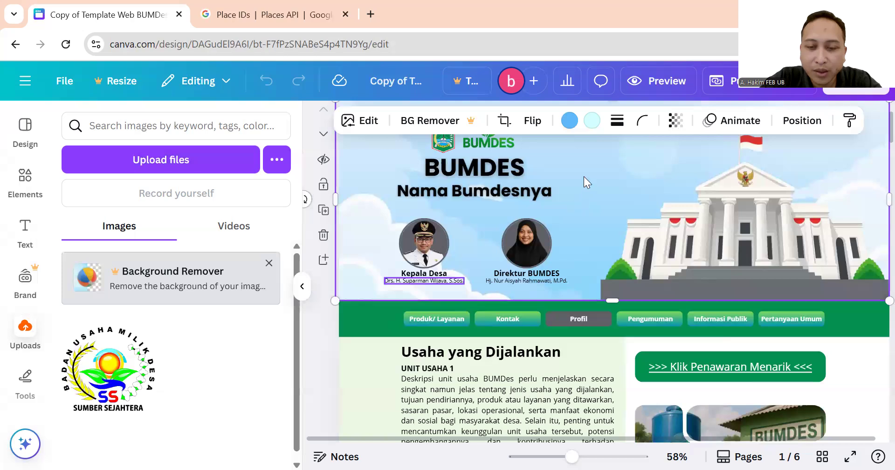
scroll(578, 232, up, 2)
scroll(578, 221, down, 2)
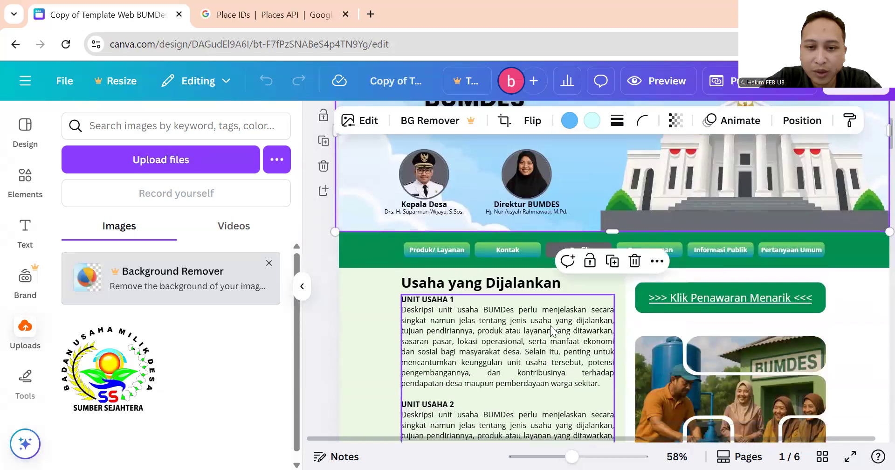
scroll(550, 326, up, 2)
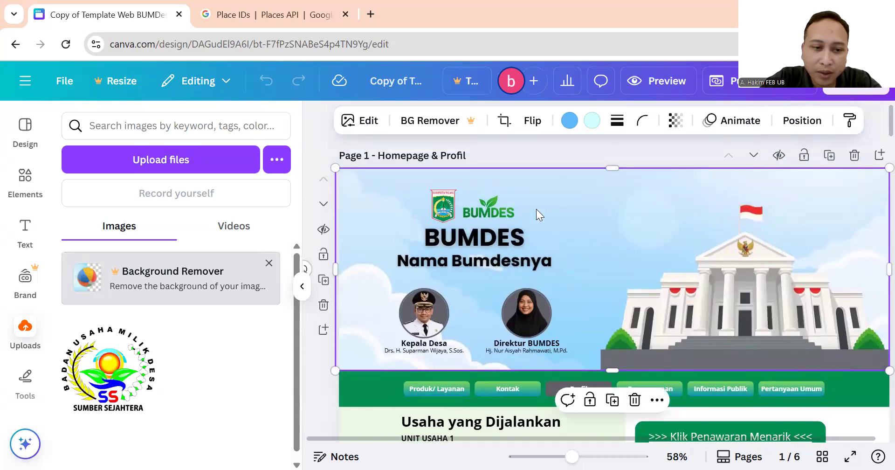
click(117, 353)
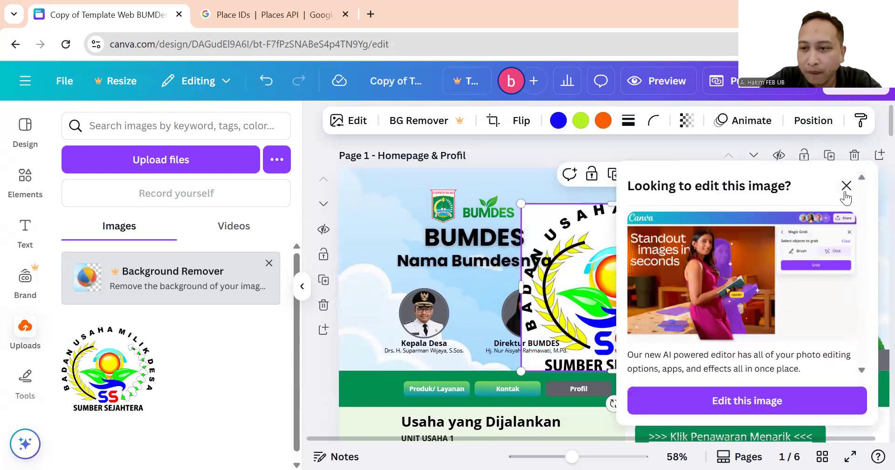
click(846, 189)
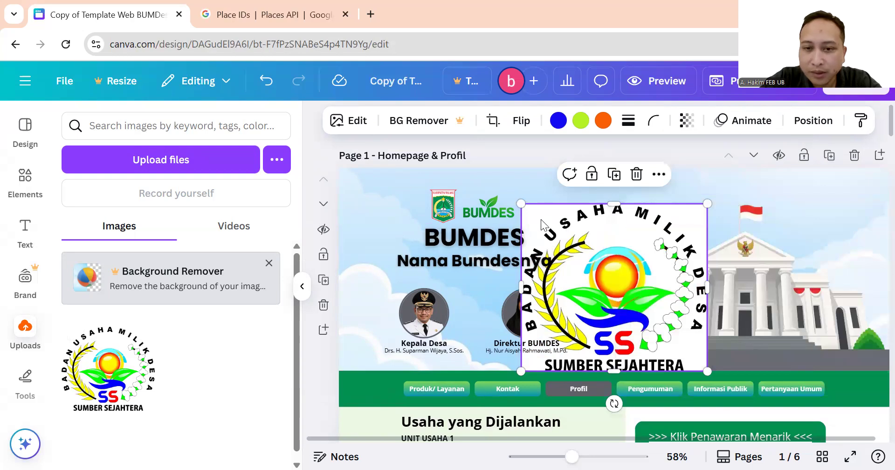
drag(541, 220, 542, 219)
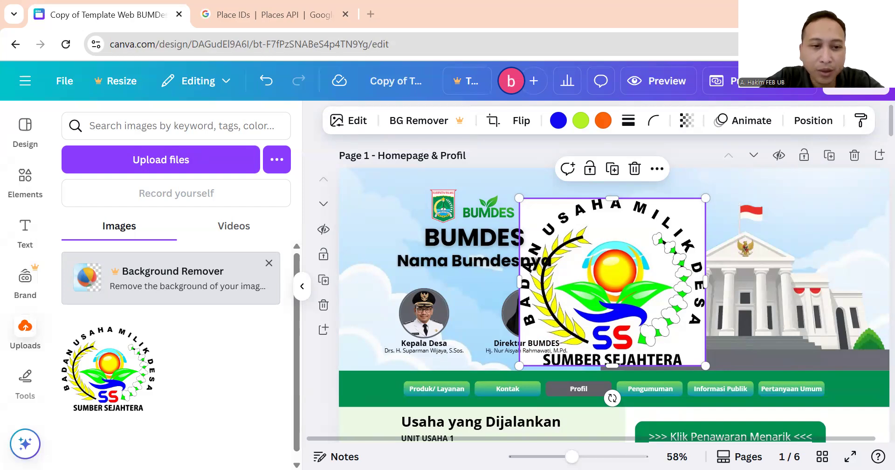
Upload LOGO_BUMDES-removebg-preview.png and move the old white-backed JPG logo upload to trash.
click(170, 160)
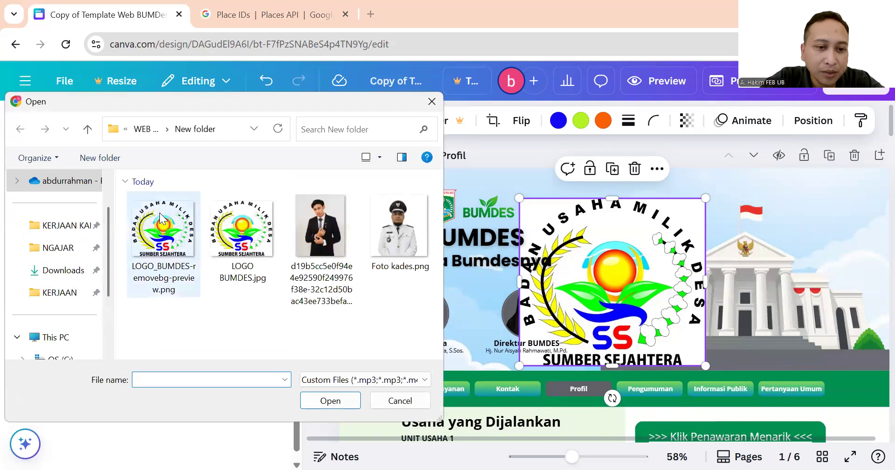
double_click(159, 213)
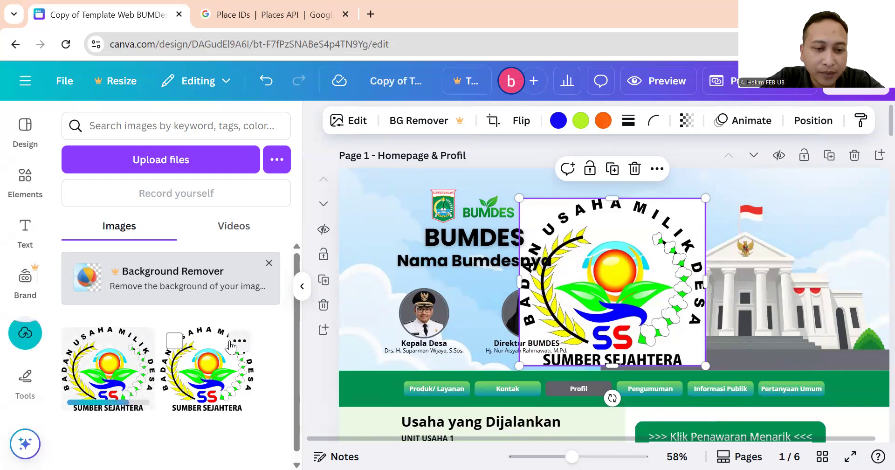
click(173, 343)
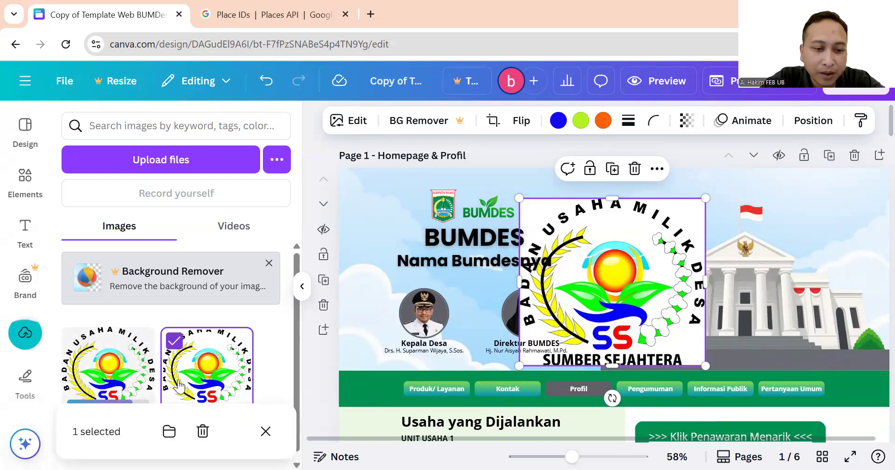
click(203, 432)
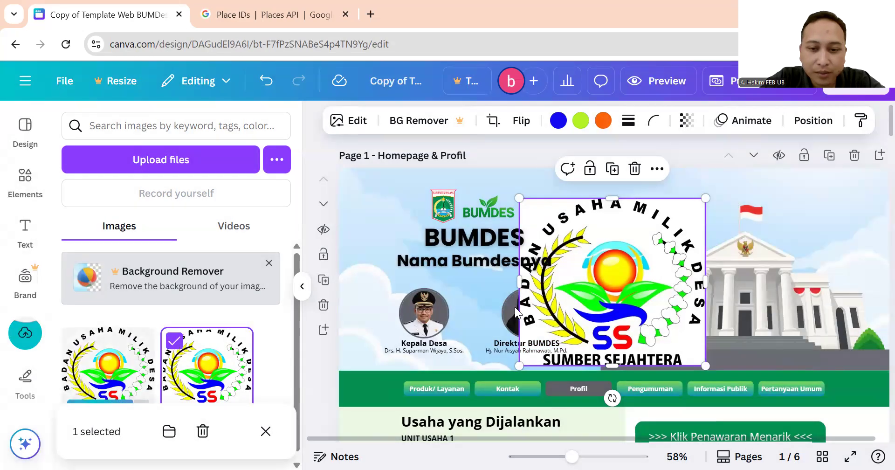
click(515, 307)
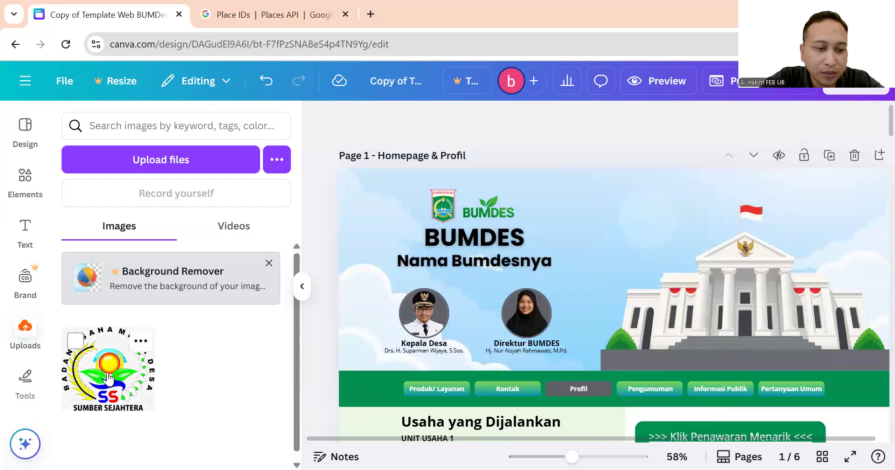
Add the transparent logo, delete the green BUMDES logo, and shrink the new logo to about 101×91.
click(600, 227)
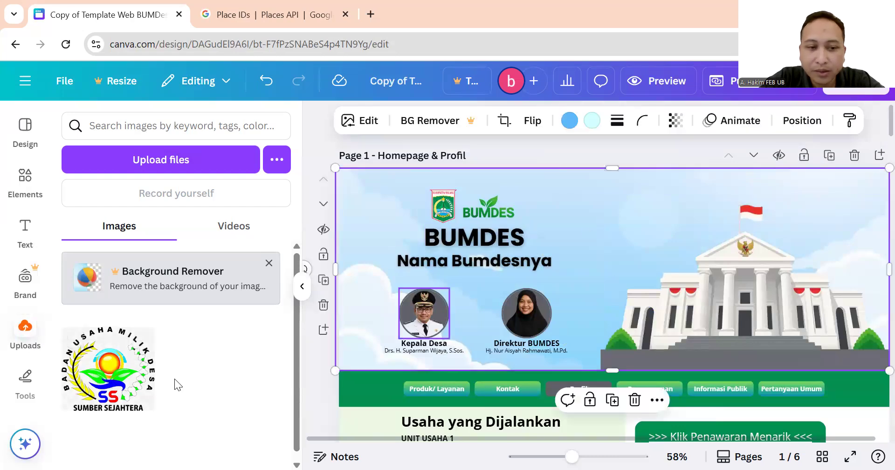
click(116, 377)
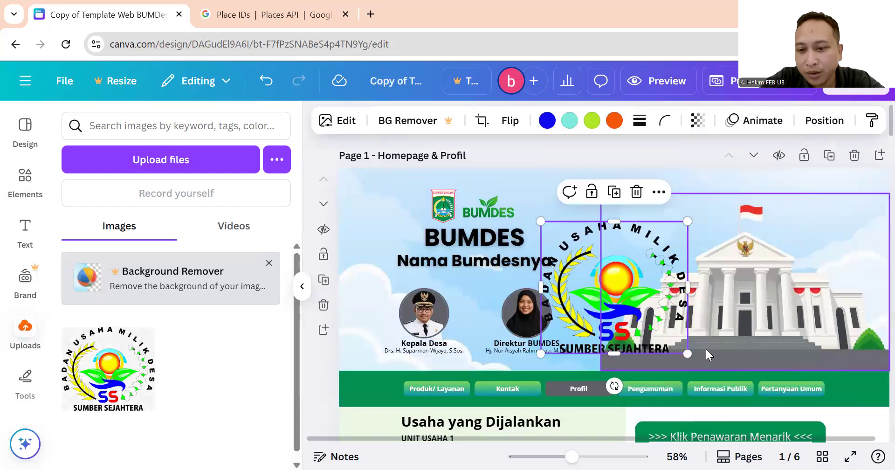
drag(683, 354, 581, 196)
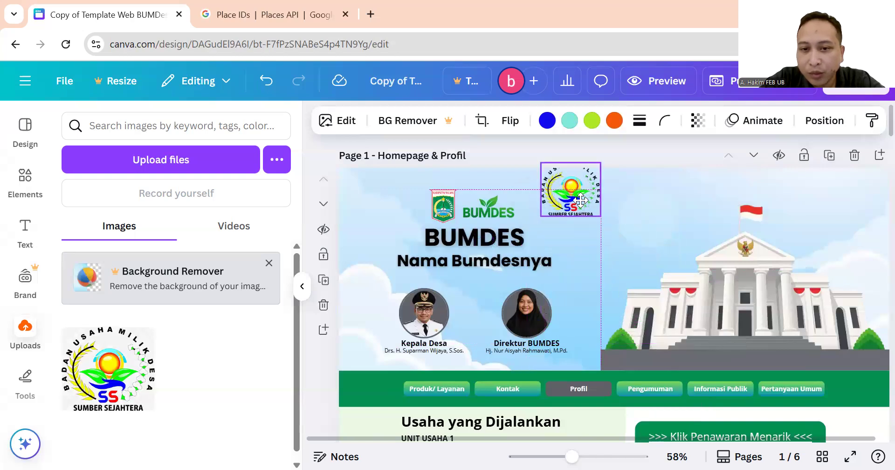
click(488, 211)
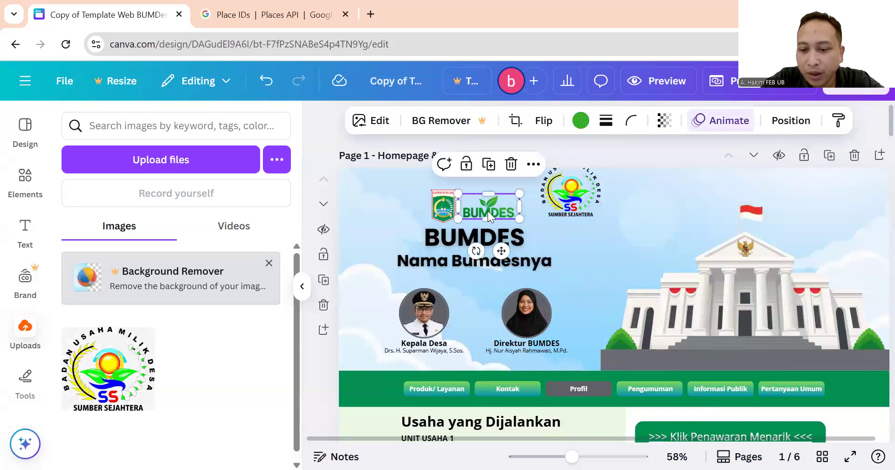
key(Delete)
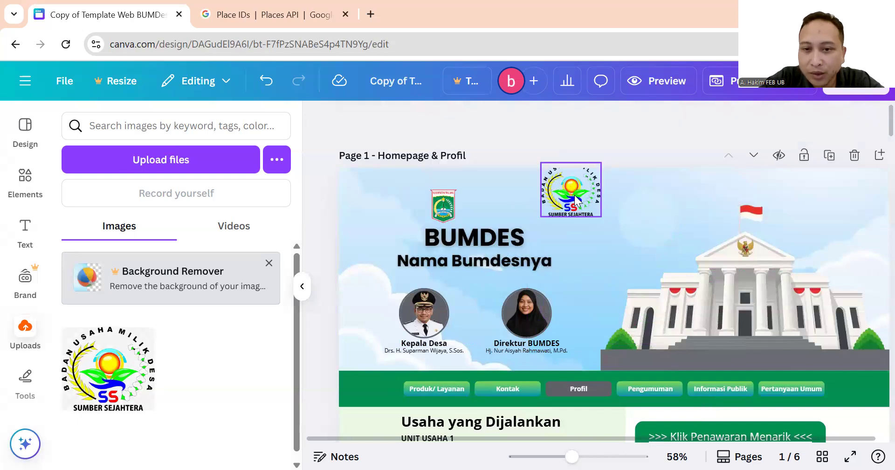
click(575, 195)
drag(600, 165, 474, 204)
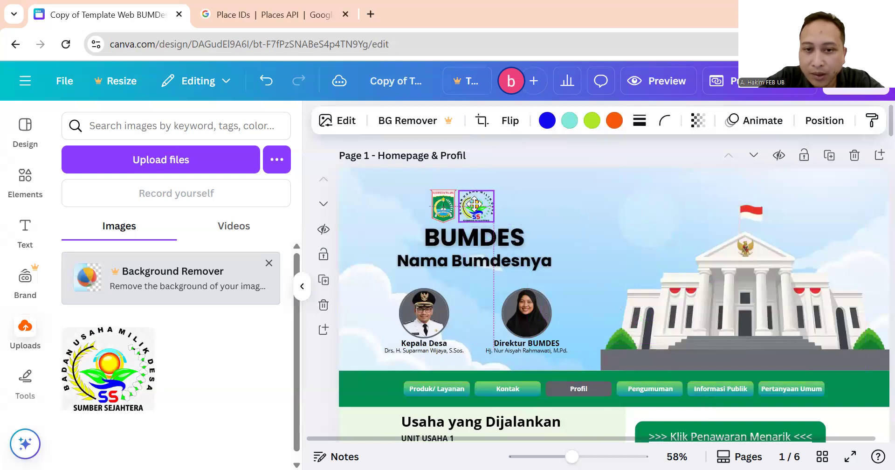
Select both logos together and shift them right so they pair up above the BUMDES title.
shift+click(440, 209)
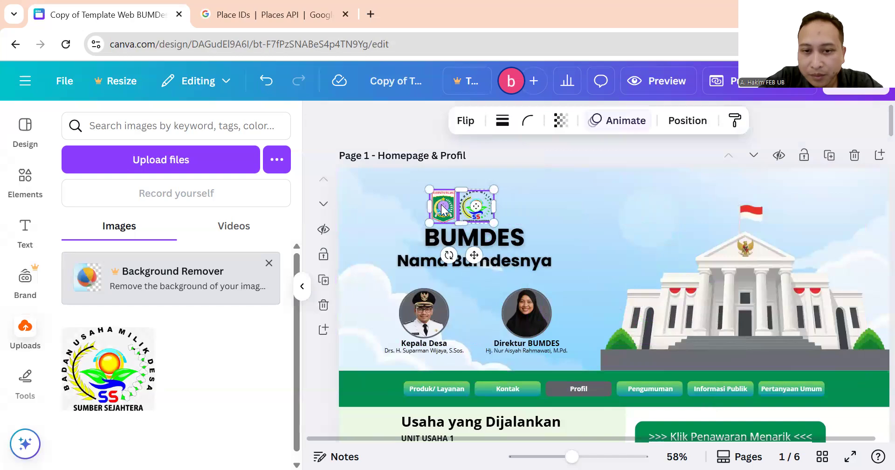
drag(454, 214, 460, 218)
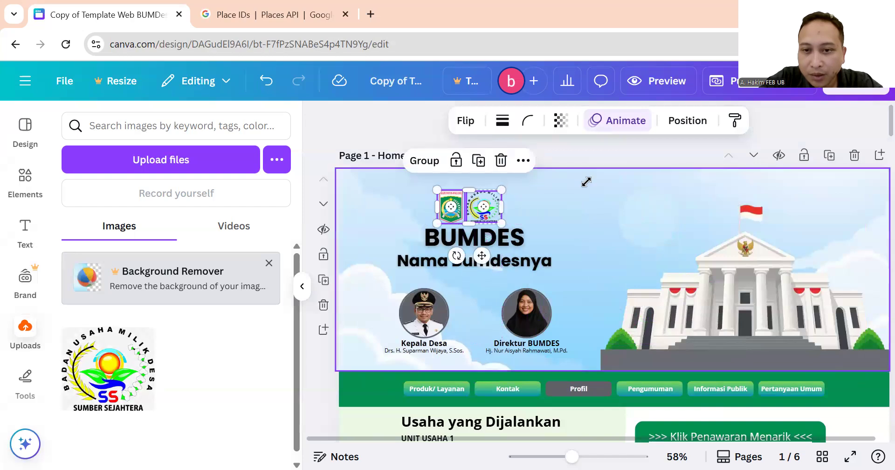
click(602, 155)
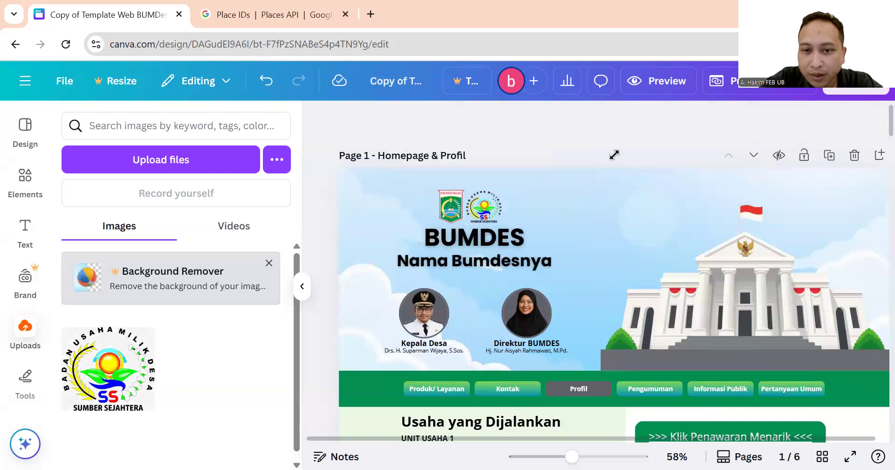
click(484, 198)
click(599, 152)
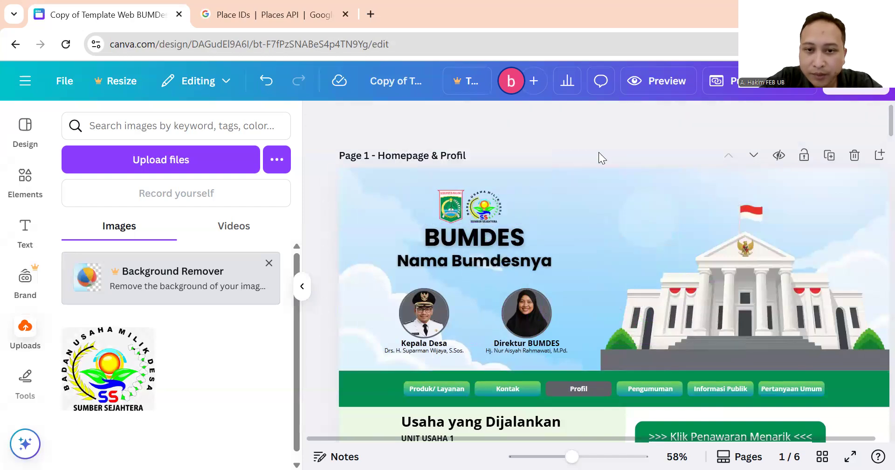
click(484, 212)
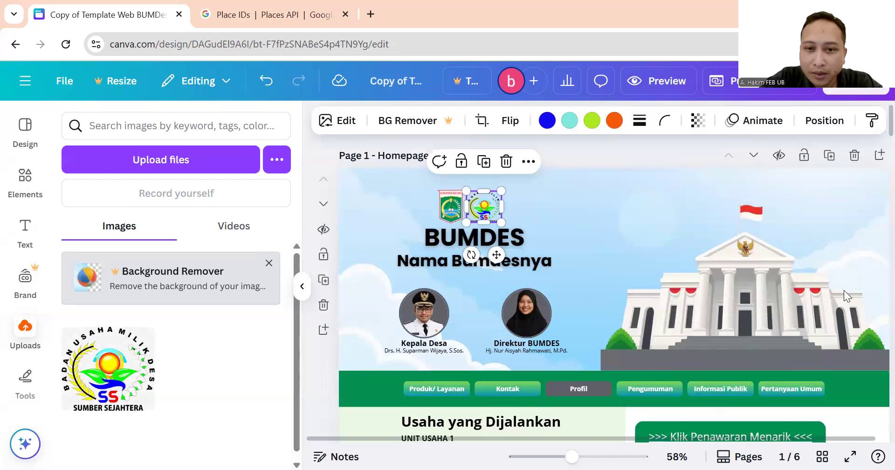
Copy the regency emblem's style onto the Sumber Sejahtera logo.
click(447, 214)
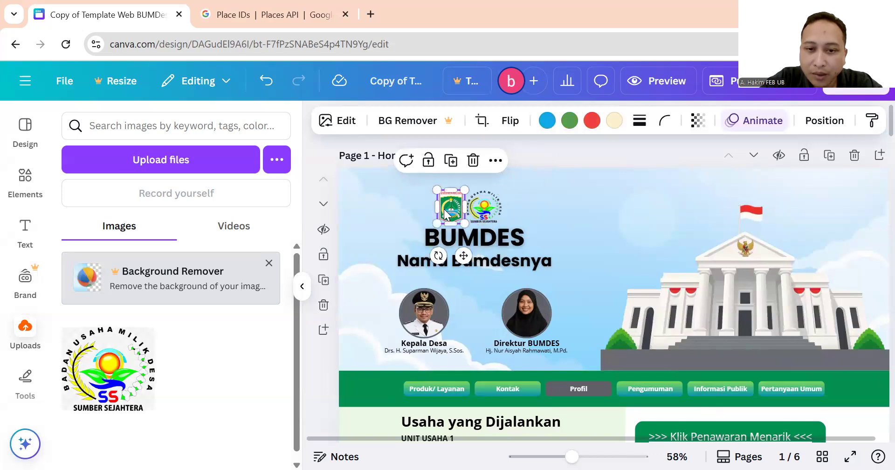
click(872, 122)
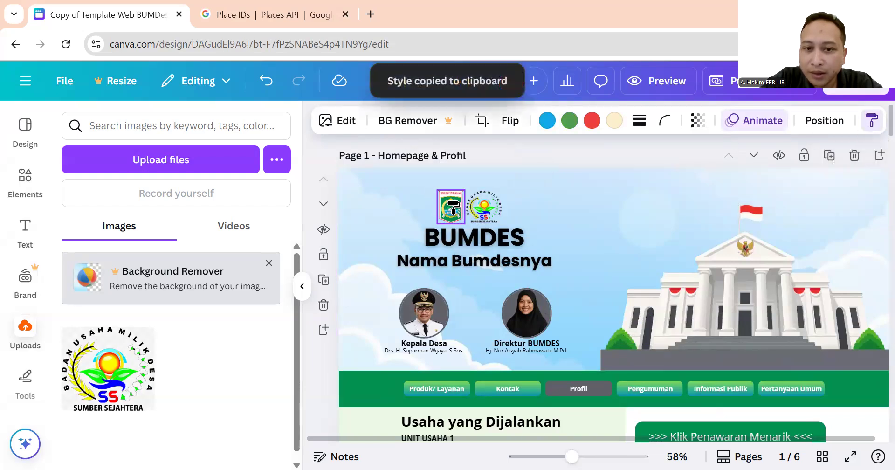
click(485, 209)
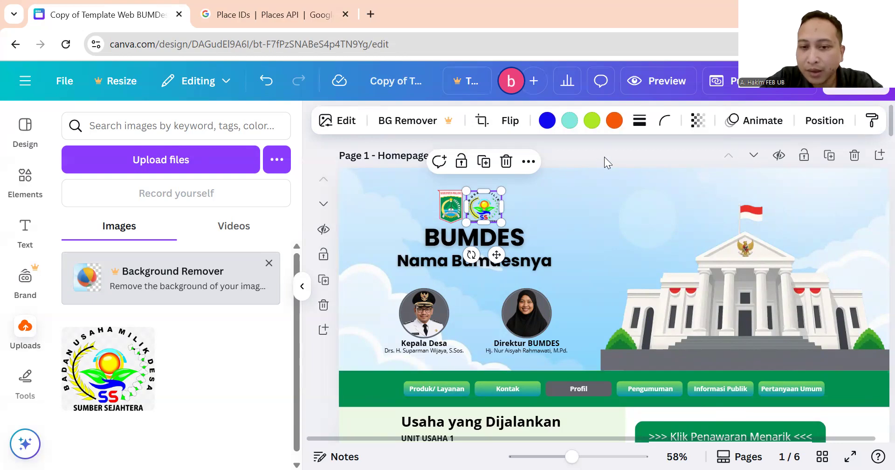
Copy the SS Sumber Sejahtera logo and swap it for page 2's green BUMDES logo, beside the Kabupaten logo.
right_click(488, 208)
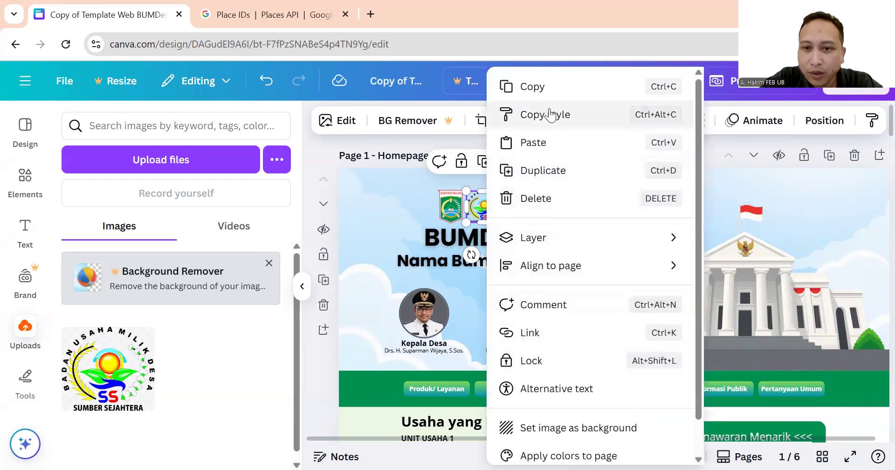
click(564, 88)
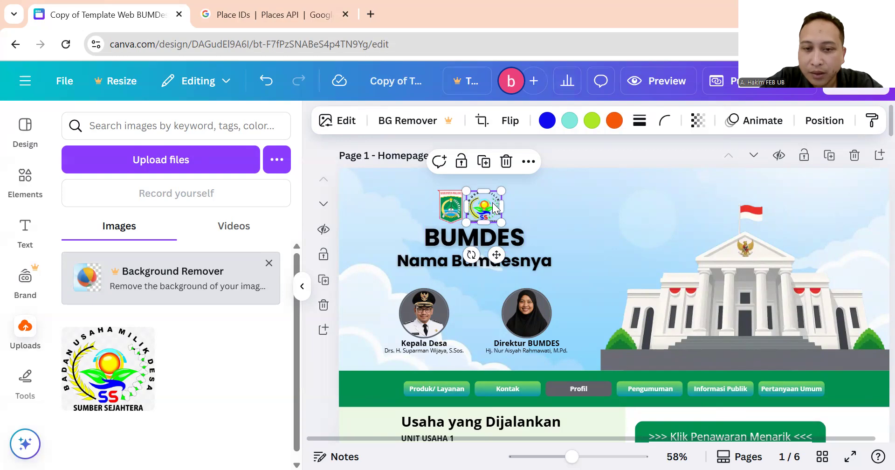
scroll(492, 202, down, 10)
scroll(493, 202, down, 5)
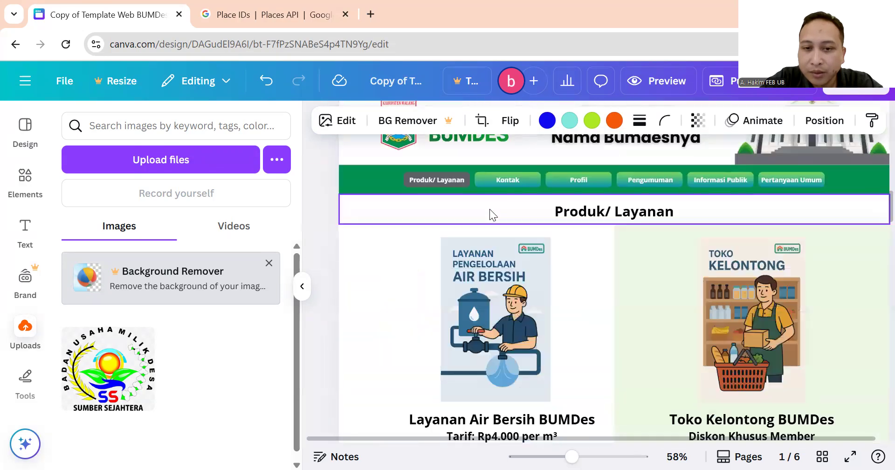
click(480, 268)
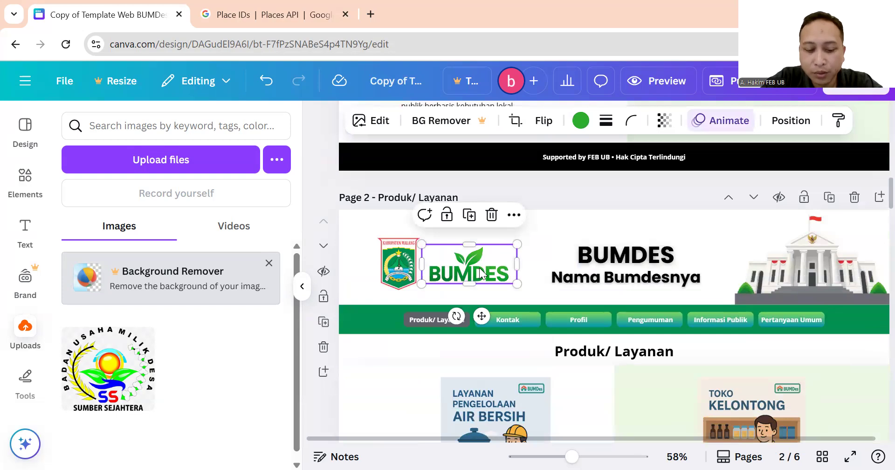
key(Delete)
key(ctrl+v)
drag(480, 267, 485, 238)
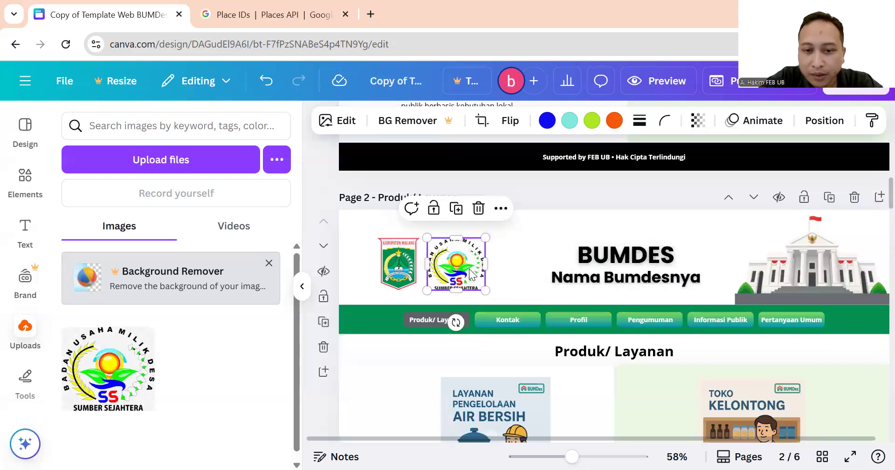
click(558, 194)
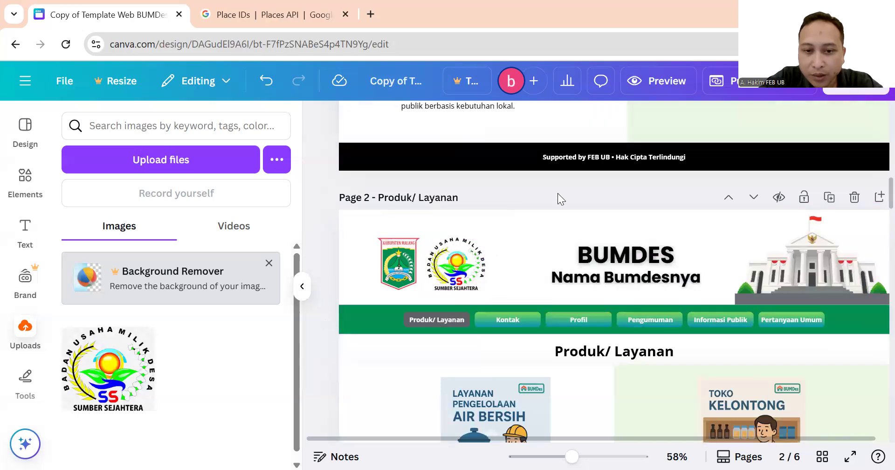
click(462, 271)
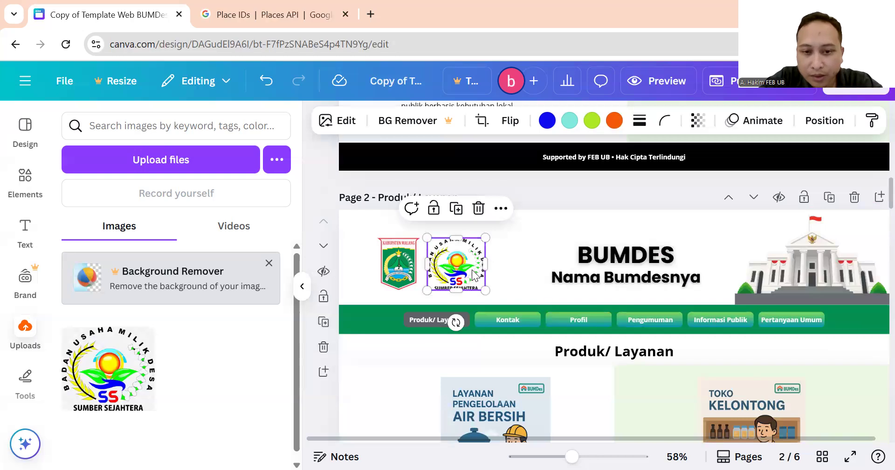
right_click(474, 276)
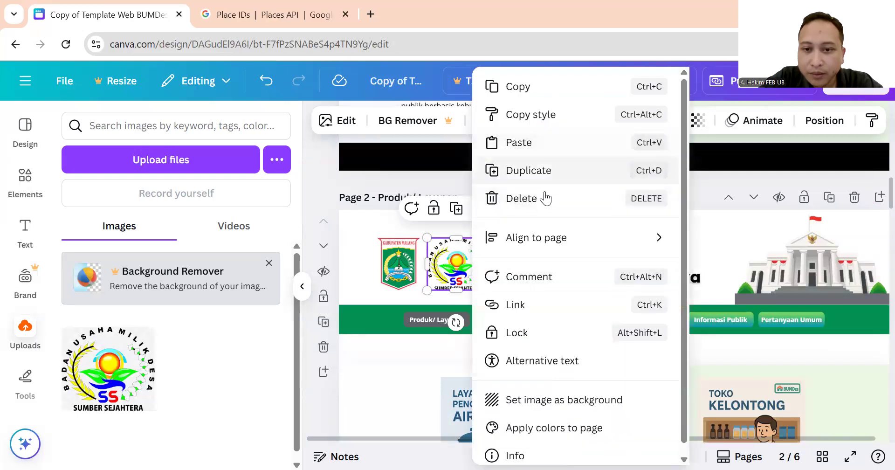
click(563, 88)
Replace the green BUMDES header logo with the SS logo on pages 3 and 4.
scroll(537, 289, down, 10)
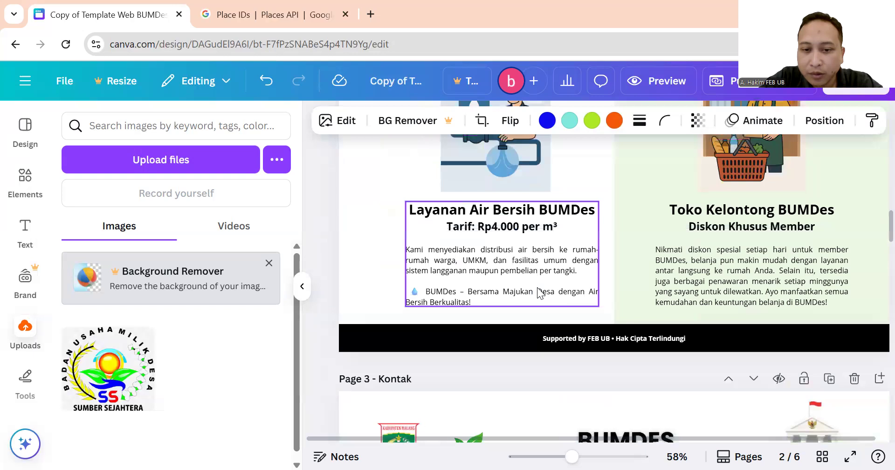
click(462, 234)
key(Delete)
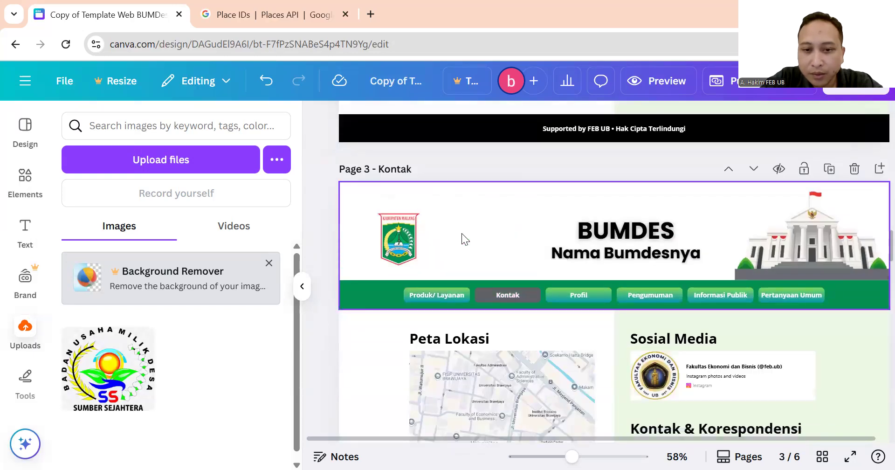
key(ctrl+z)
scroll(462, 245, down, 10)
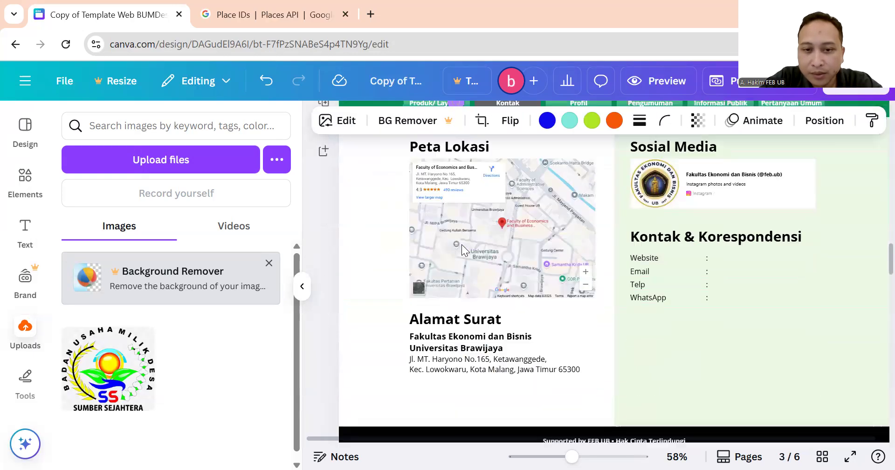
scroll(489, 288, up, 3)
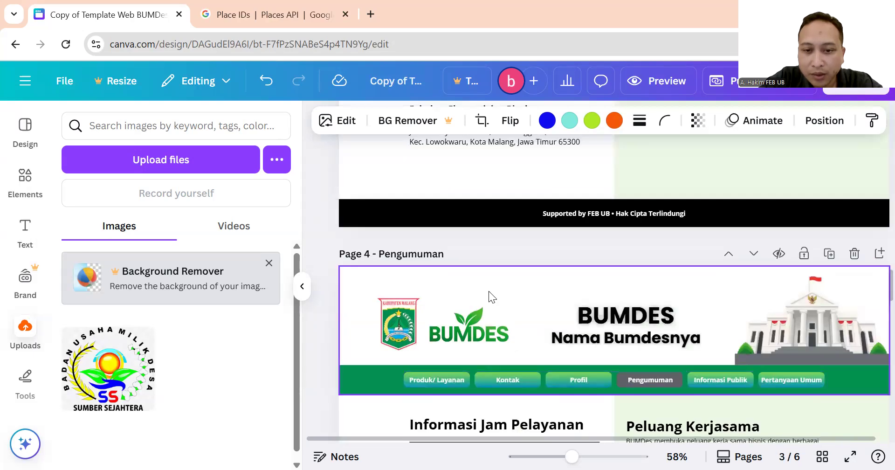
click(461, 335)
key(Delete)
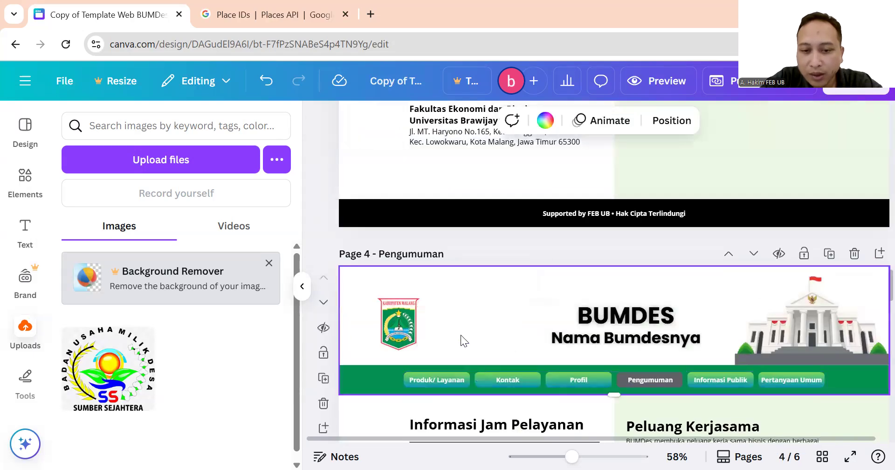
key(ctrl+v)
scroll(465, 326, down, 15)
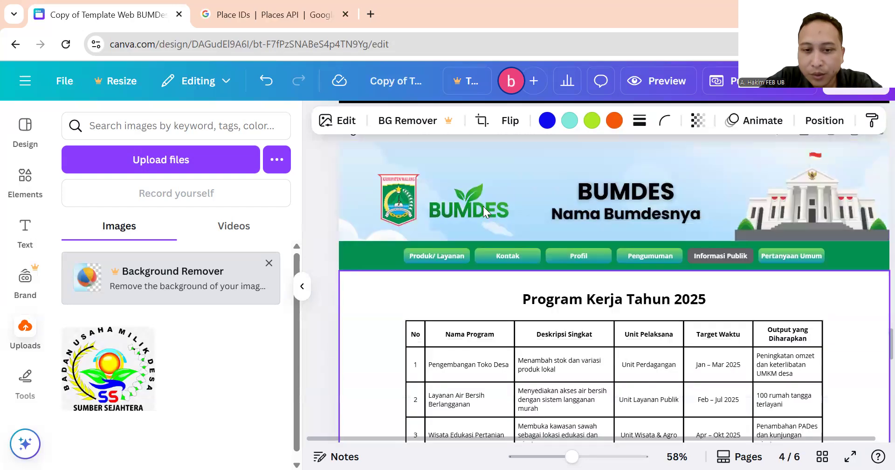
Replace the green BUMDES header logo with the SS logo on pages 5 and 6.
click(483, 206)
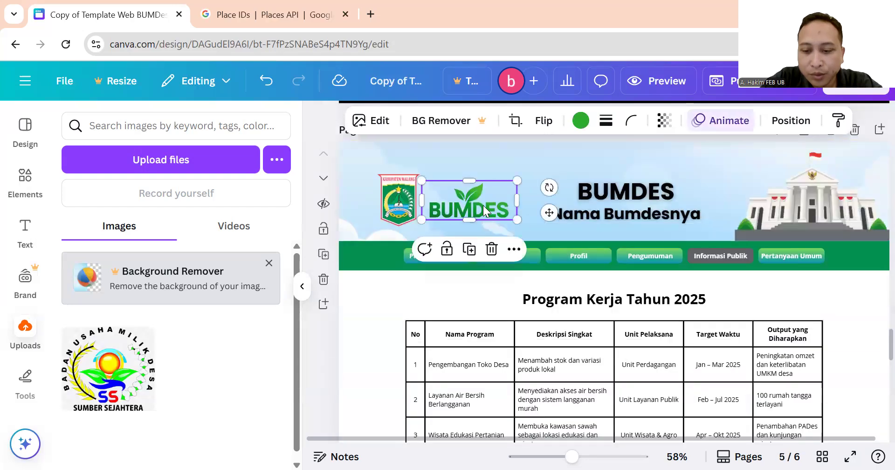
key(Delete)
key(ctrl+v)
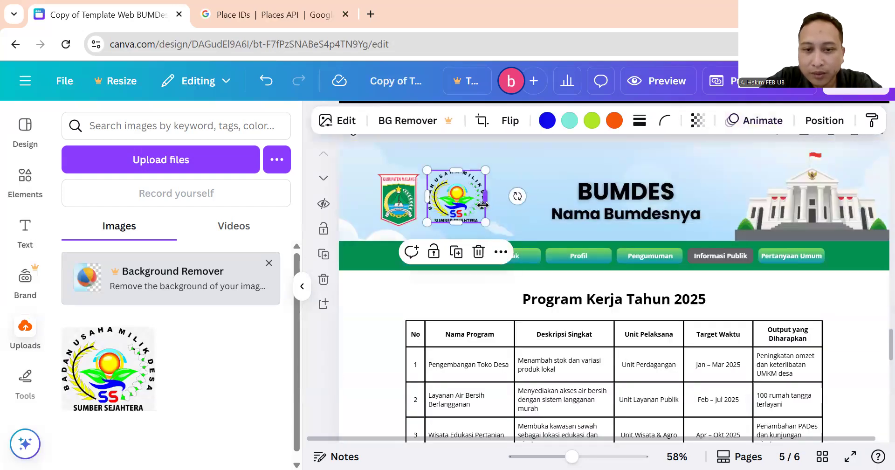
scroll(481, 211, down, 10)
click(452, 293)
key(Delete)
key(ctrl+v)
scroll(452, 293, down, 5)
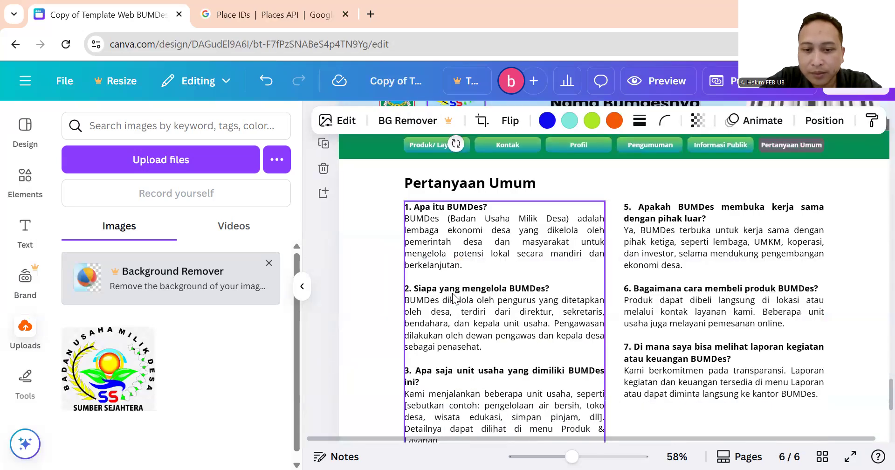
scroll(454, 298, up, 15)
scroll(460, 295, up, 15)
scroll(458, 308, up, 15)
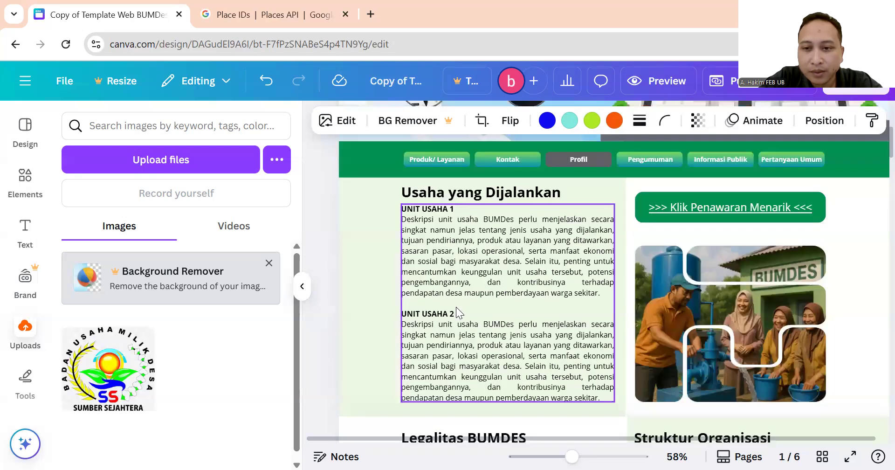
scroll(459, 299, up, 5)
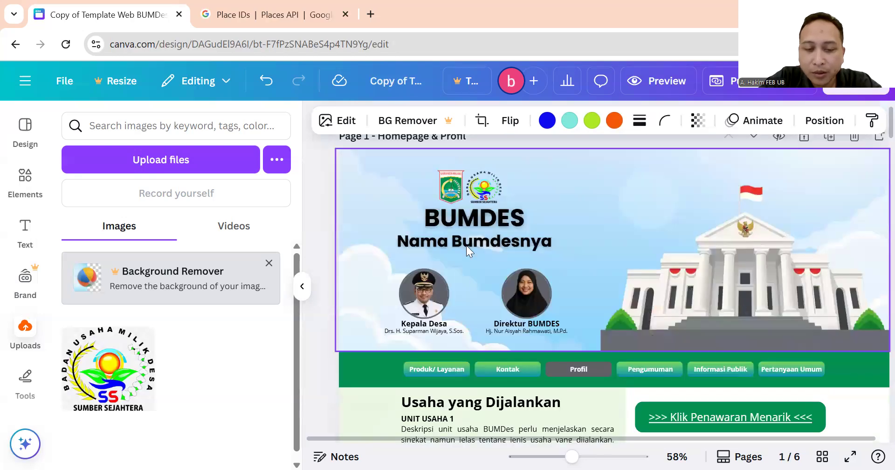
Retype page 1's 'Nama Bumdesnya' subtitle as 'Sumber Sejahtera' and nudge the box slightly right.
click(481, 185)
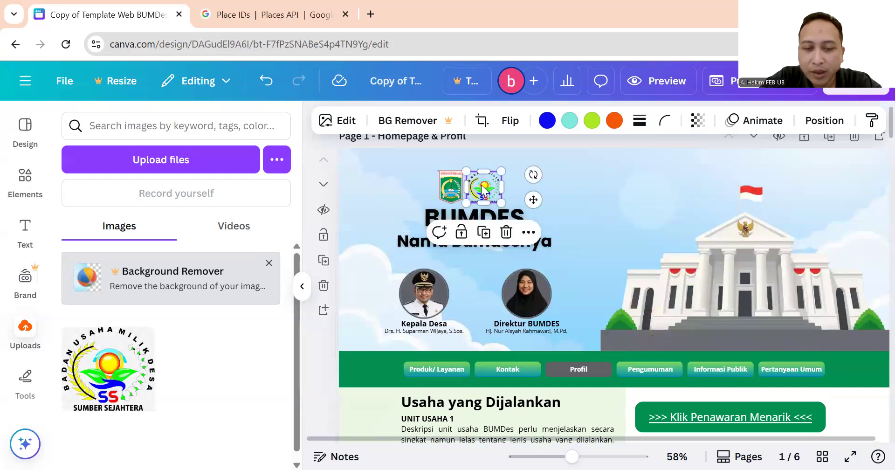
click(503, 144)
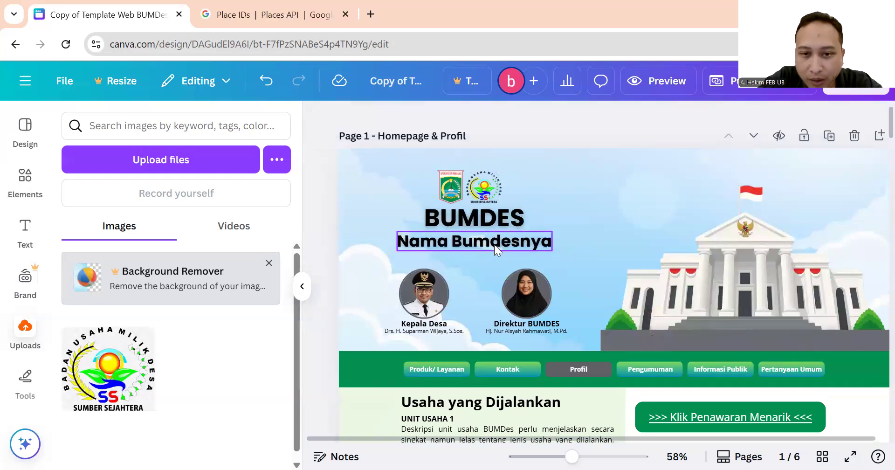
double_click(494, 244)
click(581, 167)
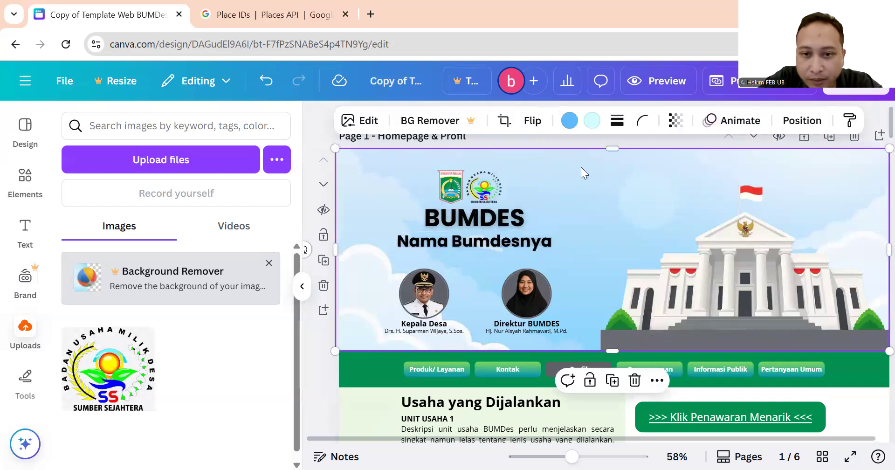
click(501, 243)
triple_click(501, 242)
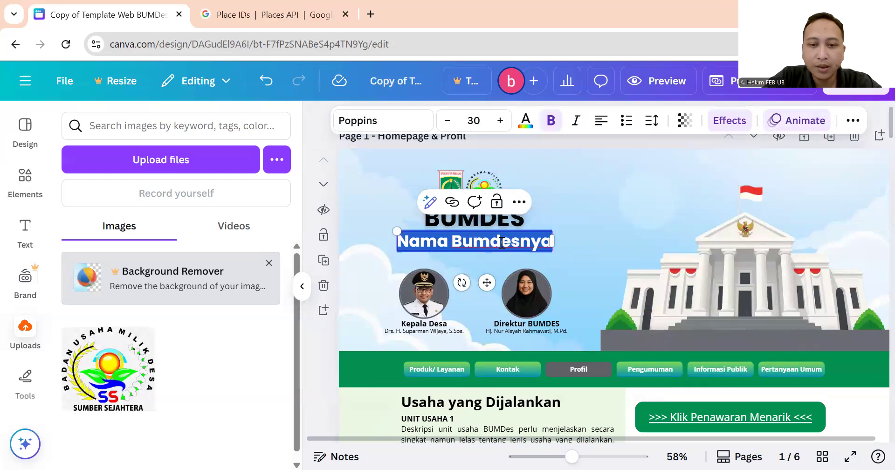
text(Sumber Se)
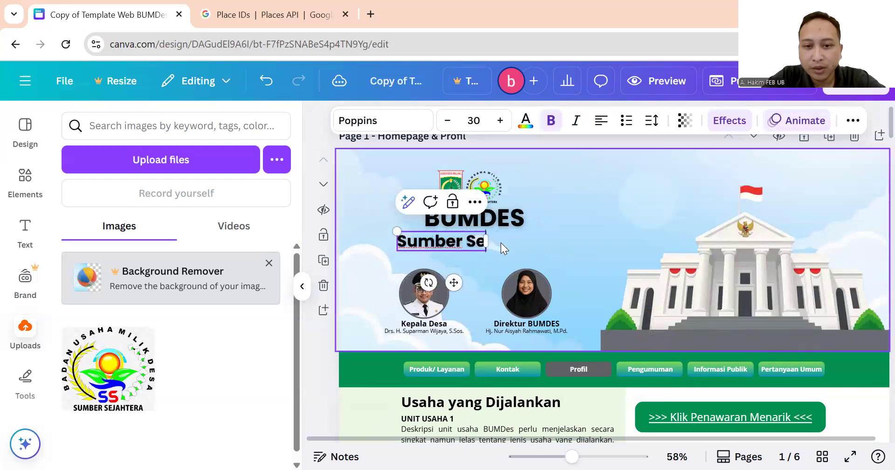
text(jahter)
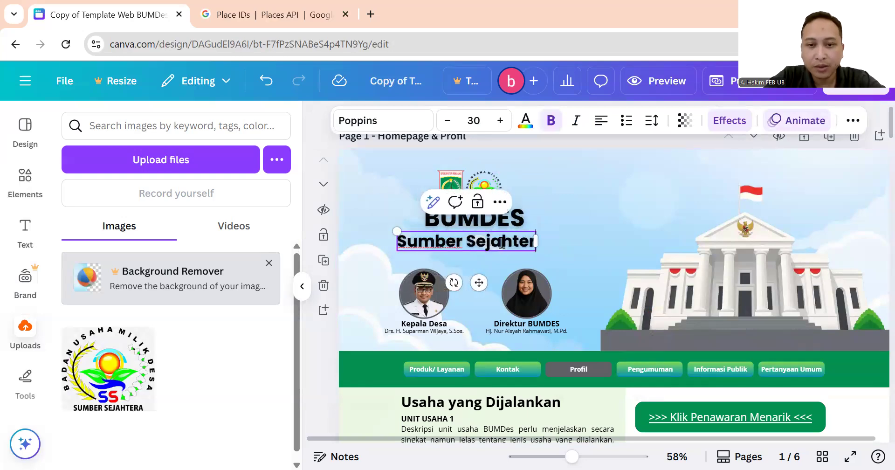
key(BackSpace)
text(r)
key(BackSpace)
text(ra)
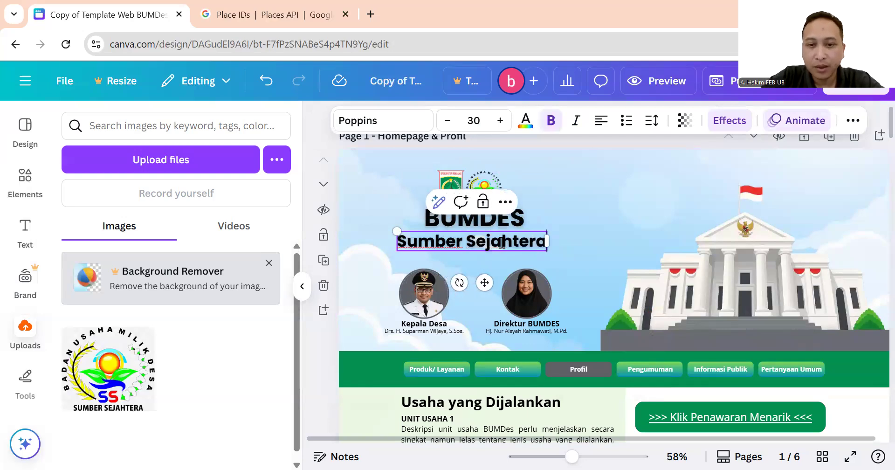
click(569, 142)
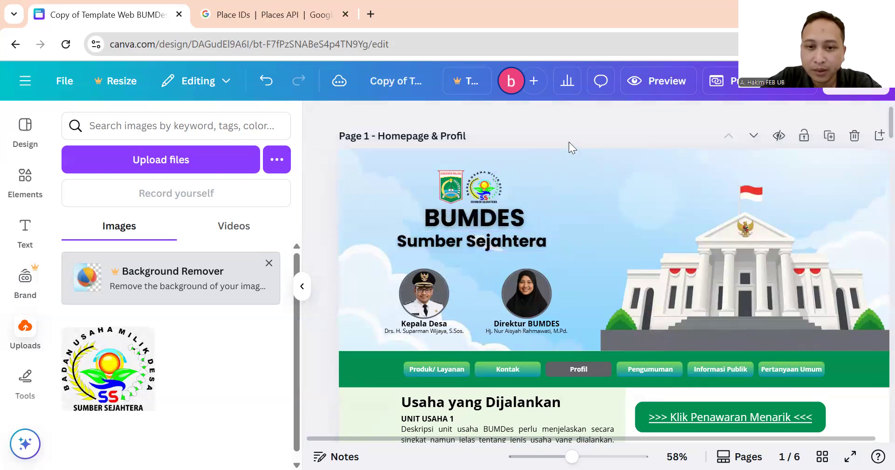
click(506, 236)
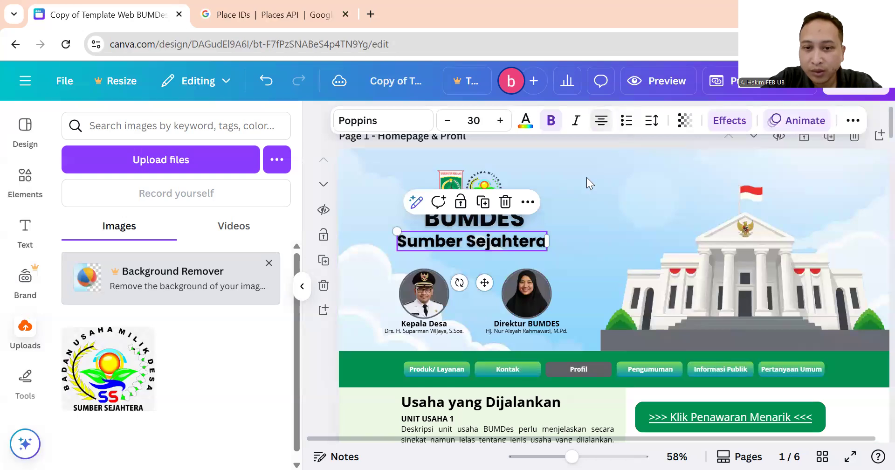
drag(492, 241, 500, 237)
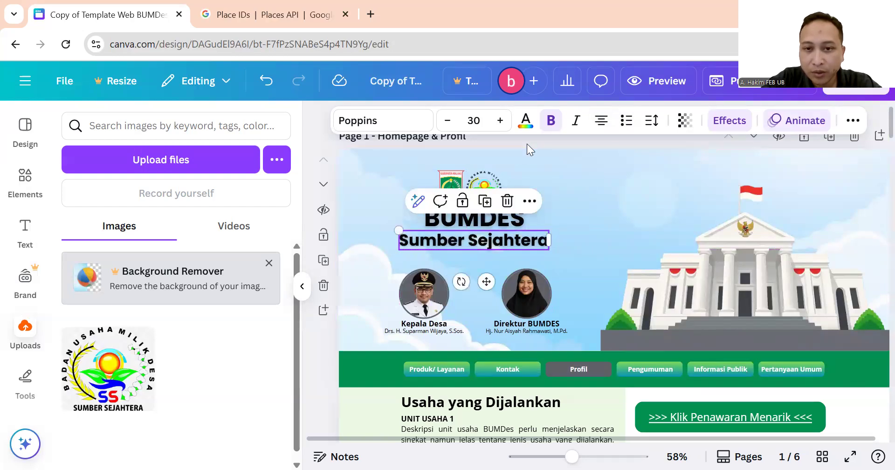
Centre-align page 2's subtitle and retype it as 'Sumber Sejahtera', then select it for copying.
scroll(480, 270, down, 15)
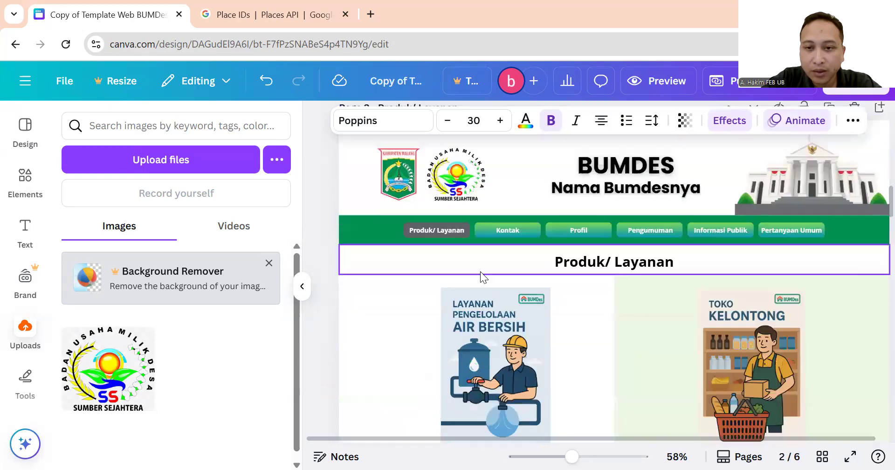
click(620, 192)
click(621, 193)
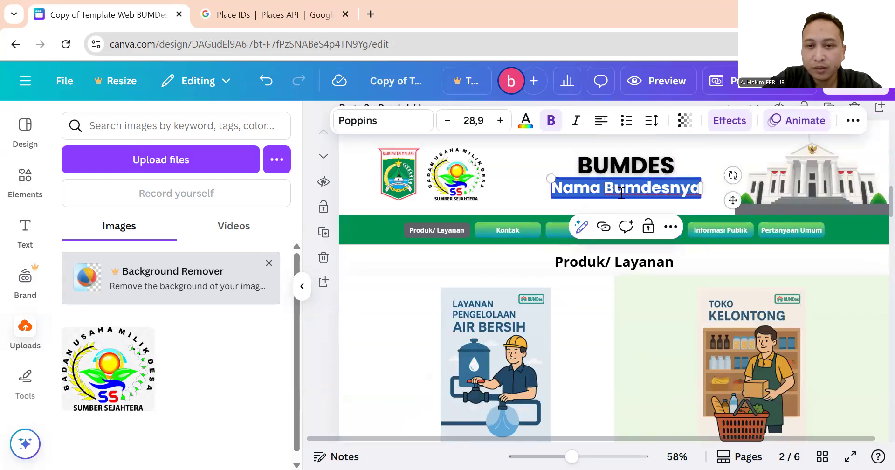
click(602, 122)
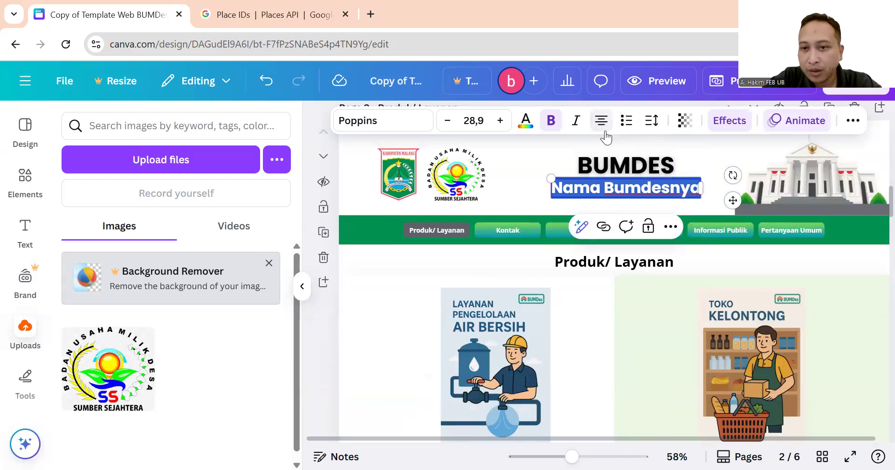
triple_click(616, 190)
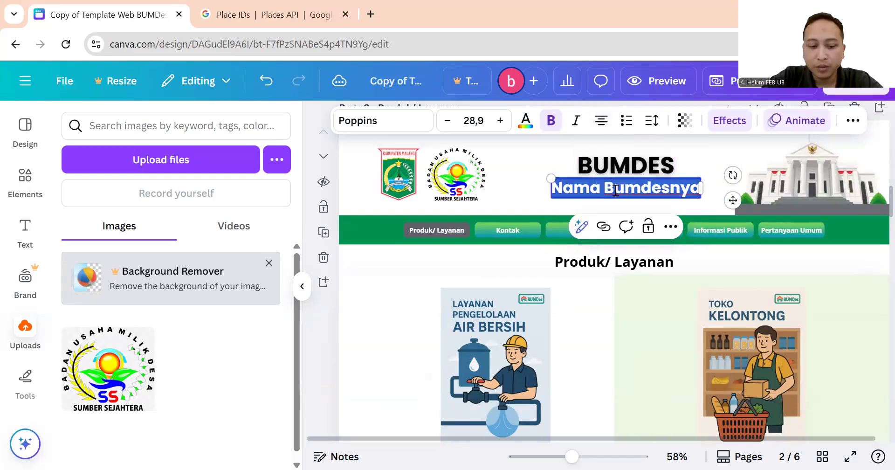
text(Sumber Sejahtera)
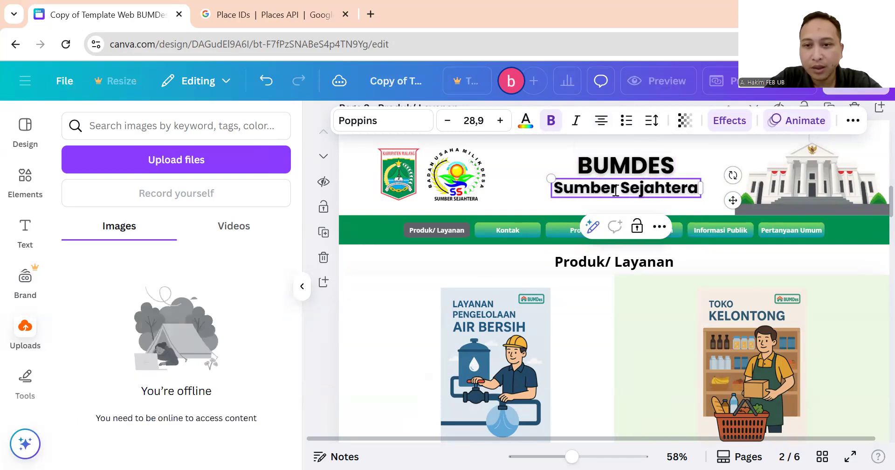
triple_click(615, 190)
key(ctrl+c)
Paste 'Sumber Sejahtera' over the Nama Bumdesnya placeholders on pages 3 and 4.
scroll(590, 228, down, 10)
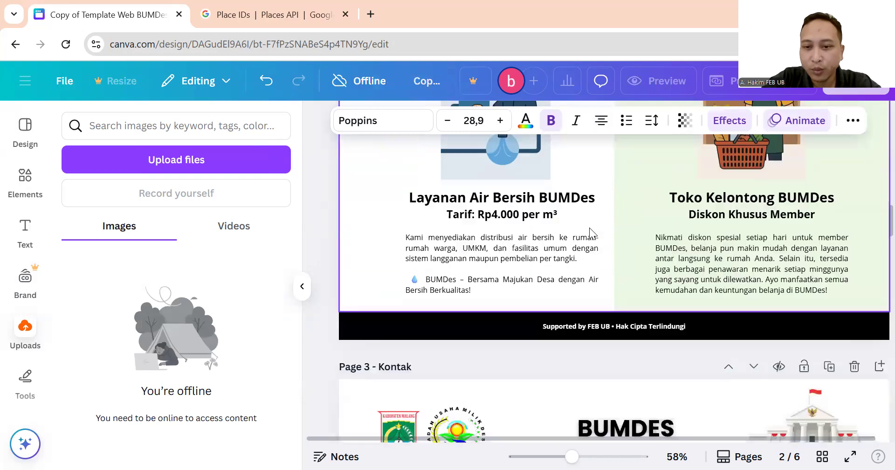
triple_click(629, 164)
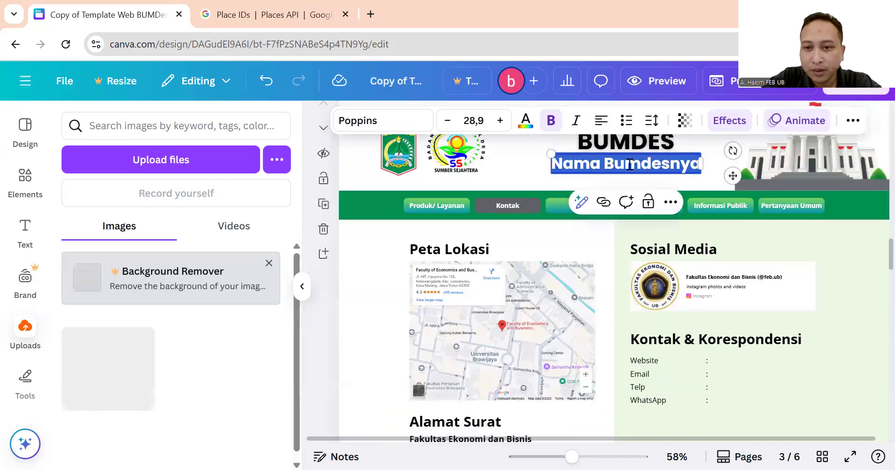
key(ctrl+v)
scroll(592, 251, down, 10)
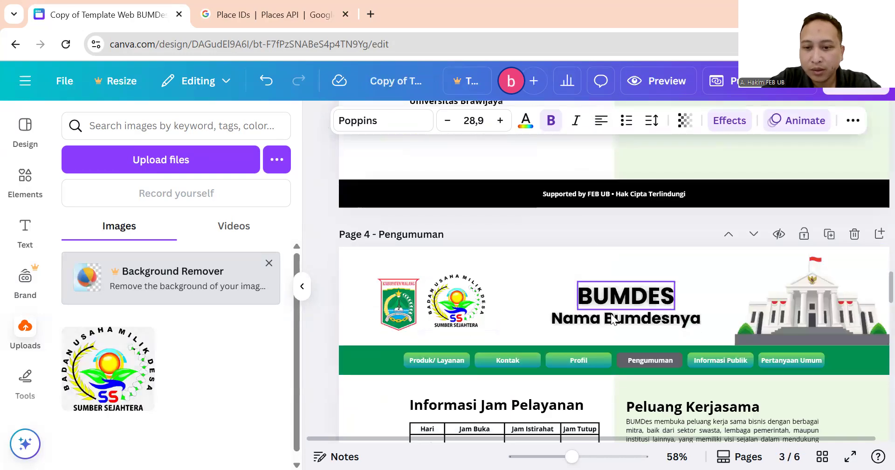
triple_click(613, 317)
key(ctrl+v)
scroll(618, 294, down, 10)
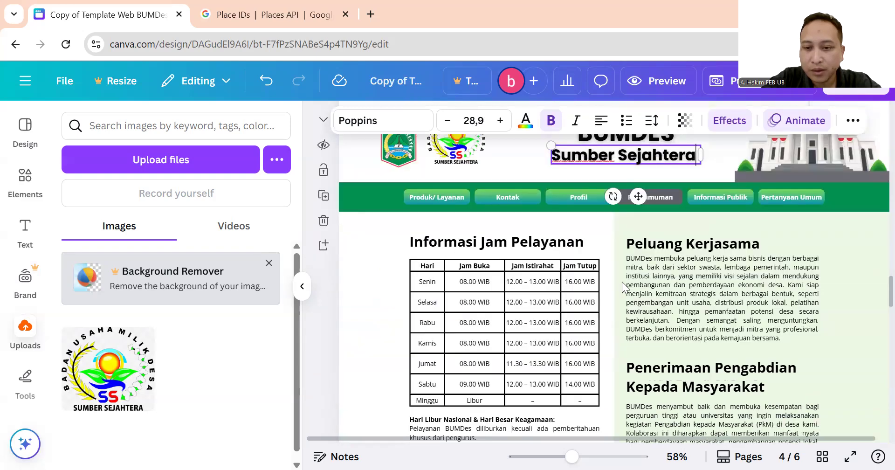
Paste 'Sumber Sejahtera' over the Nama Bumdesnya placeholders on pages 5 and 6.
click(623, 270)
triple_click(623, 269)
key(ctrl+v)
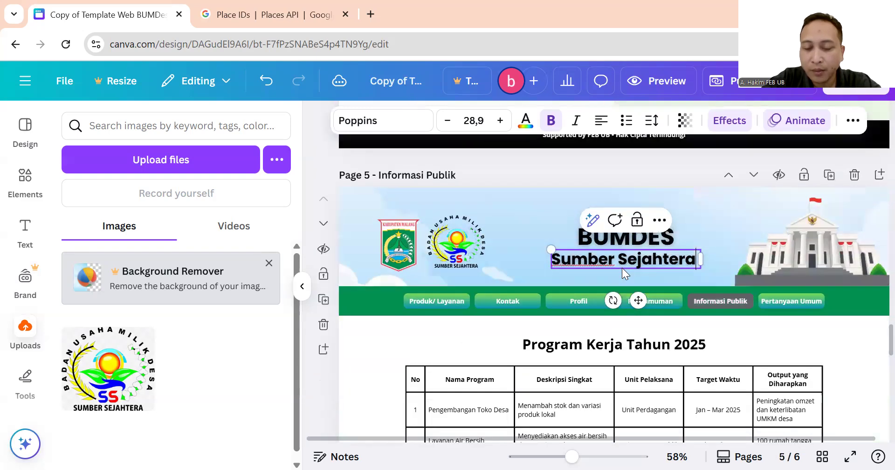
scroll(622, 268, down, 10)
click(620, 280)
triple_click(621, 280)
key(ctrl+v)
scroll(618, 273, down, 2)
scroll(621, 278, down, 4)
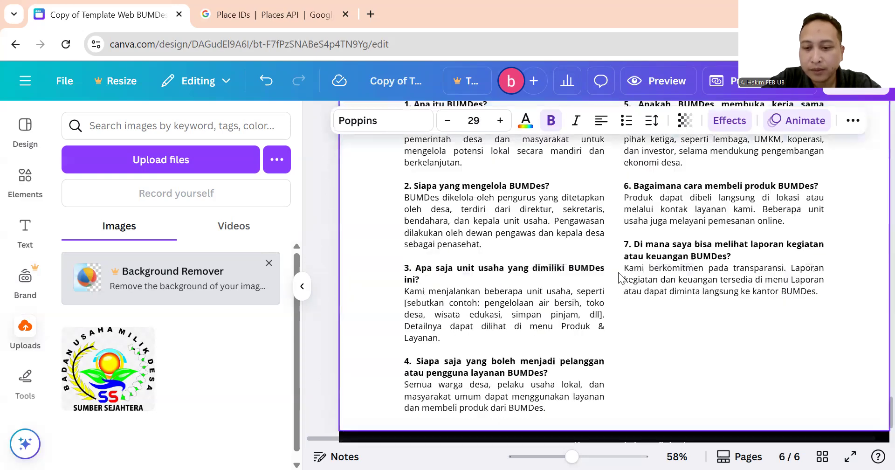
scroll(619, 273, down, 2)
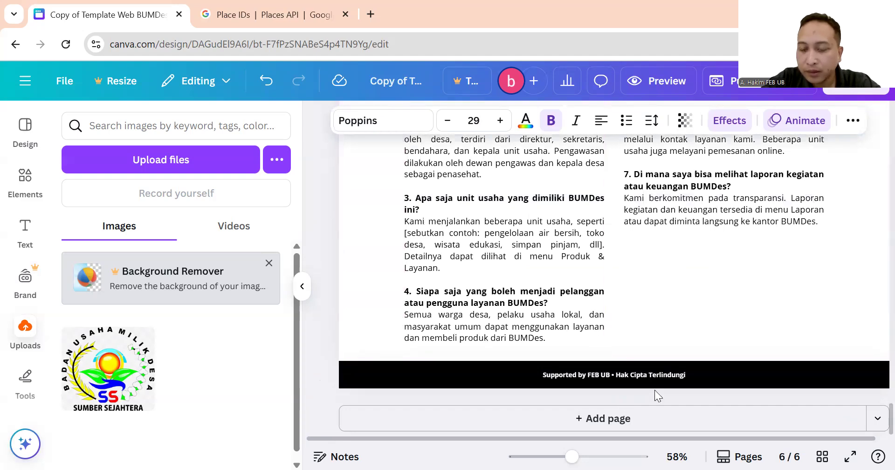
scroll(581, 300, up, 10)
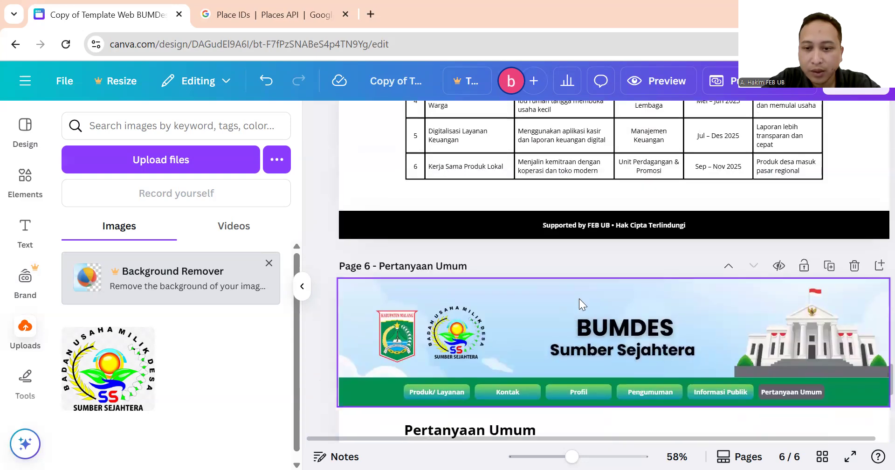
scroll(580, 300, up, 15)
scroll(579, 302, up, 20)
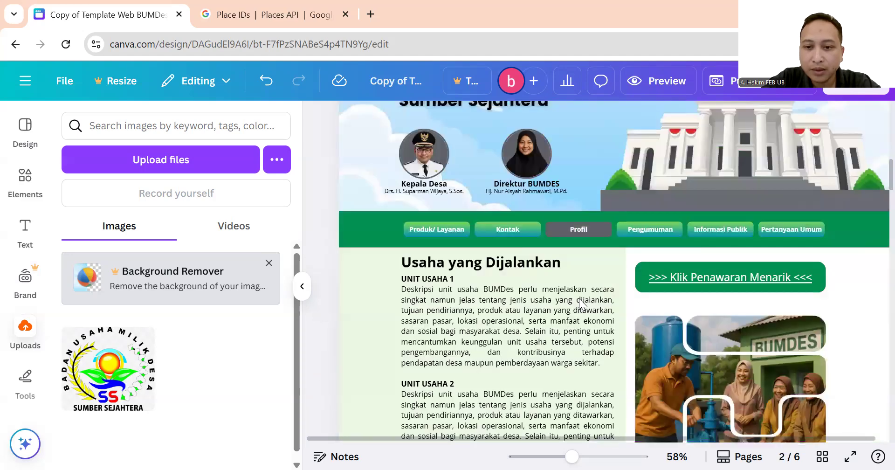
scroll(578, 302, up, 2)
scroll(559, 248, down, 7)
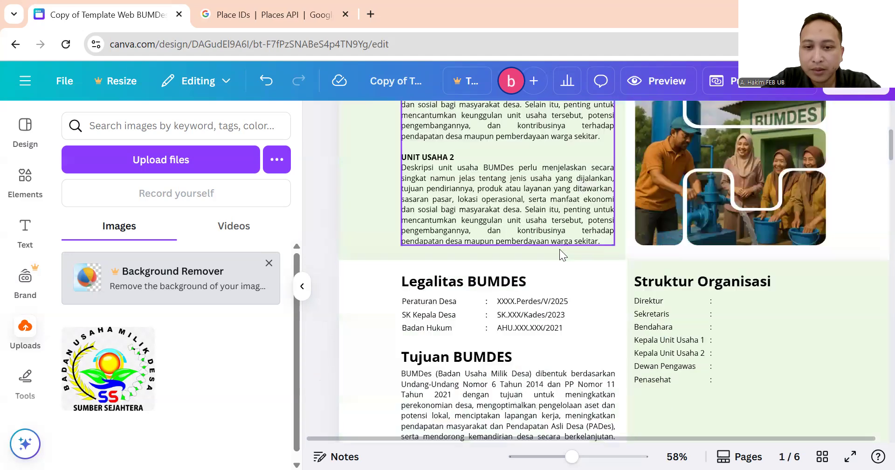
scroll(559, 239, down, 10)
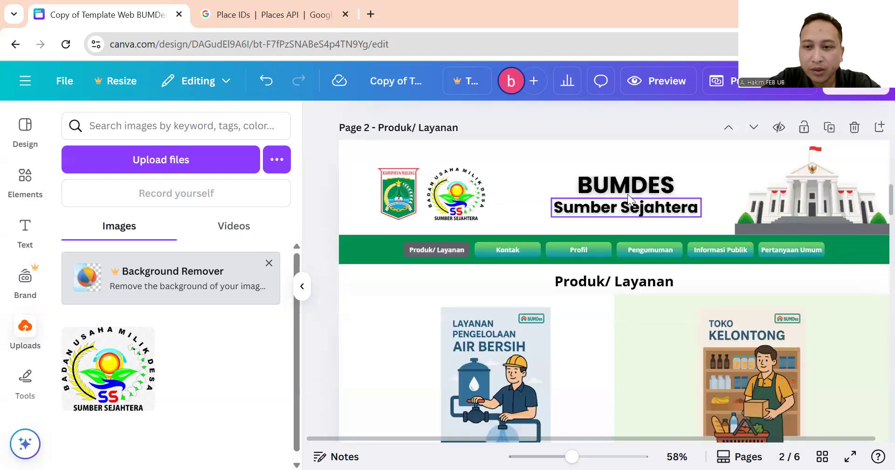
click(633, 191)
click(616, 208)
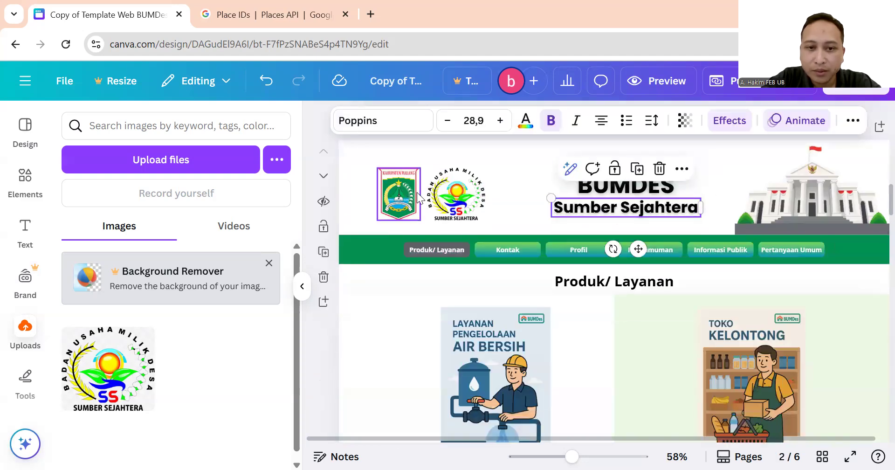
click(467, 159)
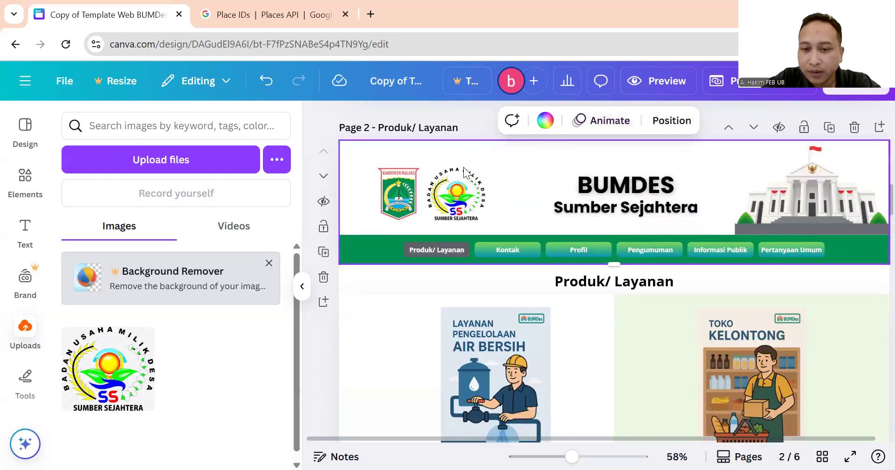
scroll(461, 178, up, 10)
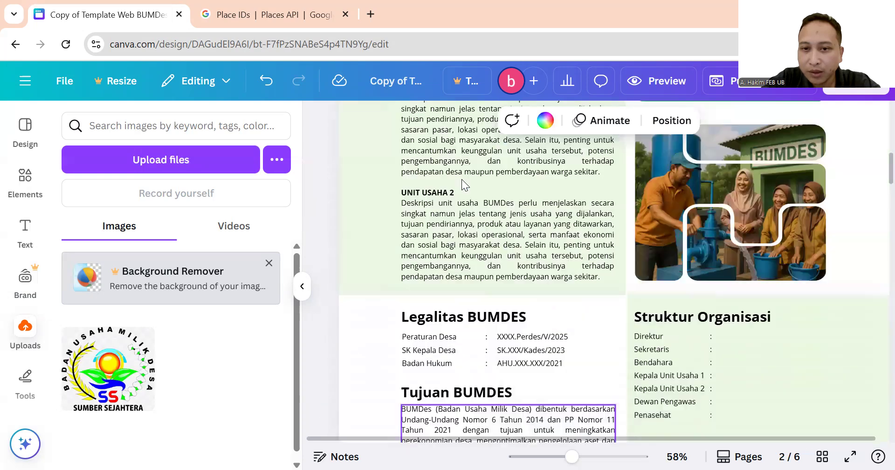
scroll(462, 179, up, 3)
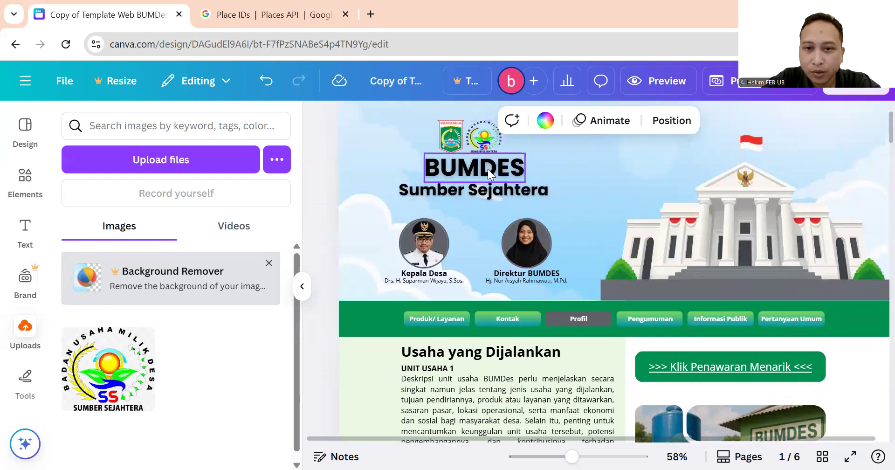
click(430, 262)
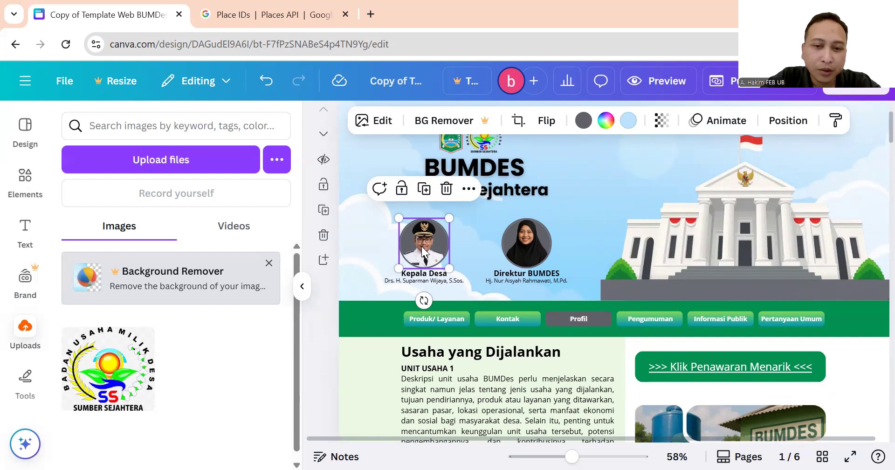
click(526, 251)
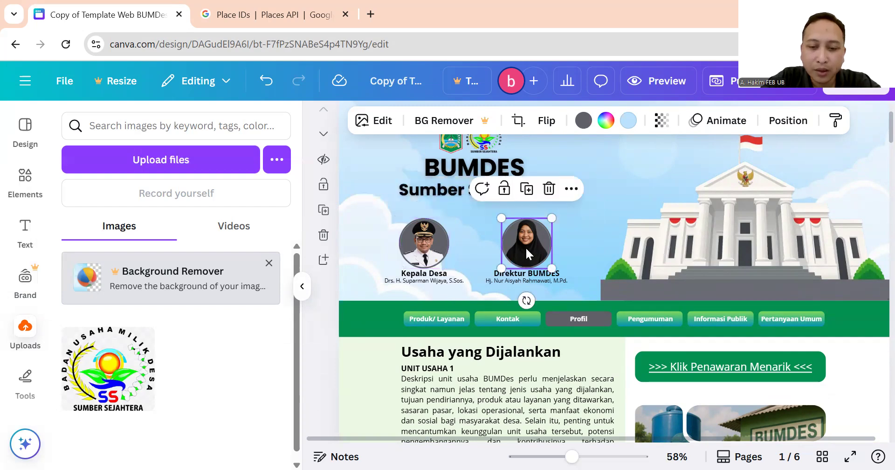
click(438, 257)
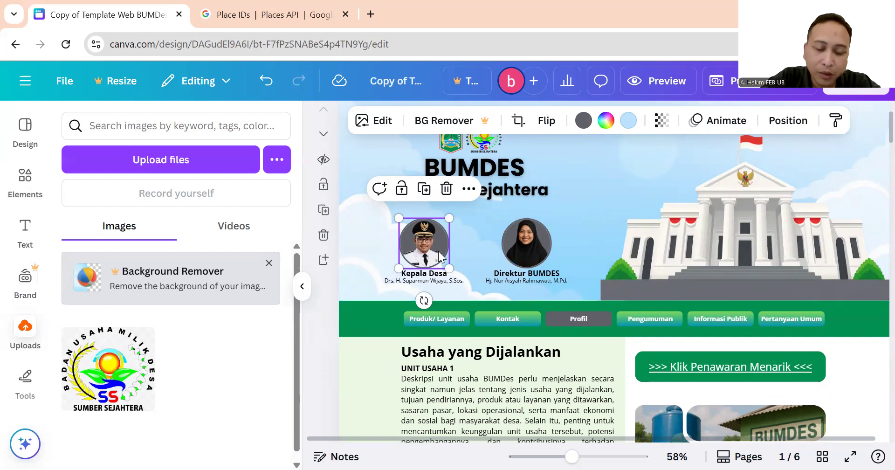
click(483, 246)
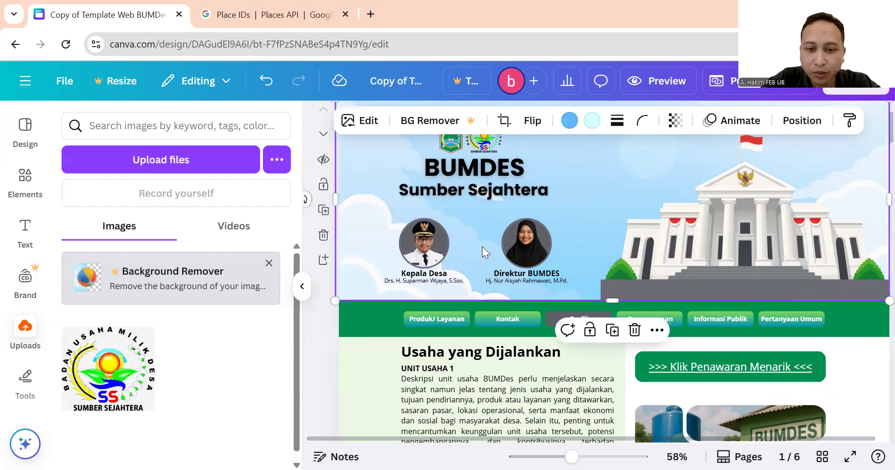
click(522, 240)
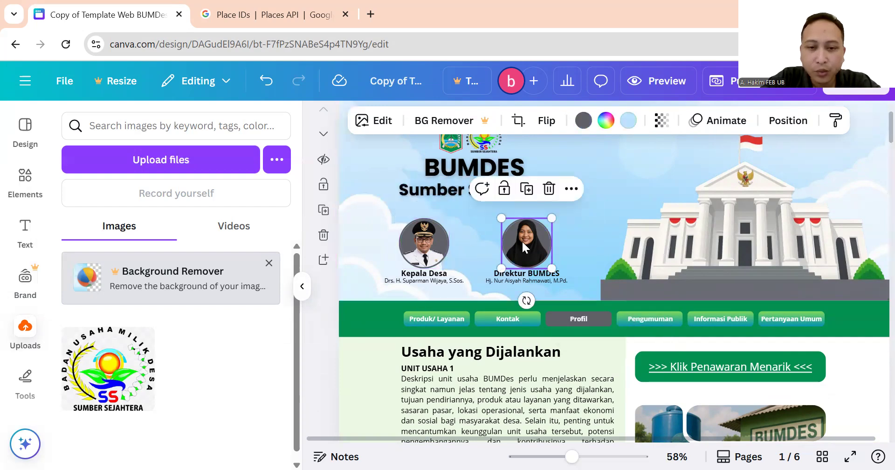
click(425, 247)
click(508, 245)
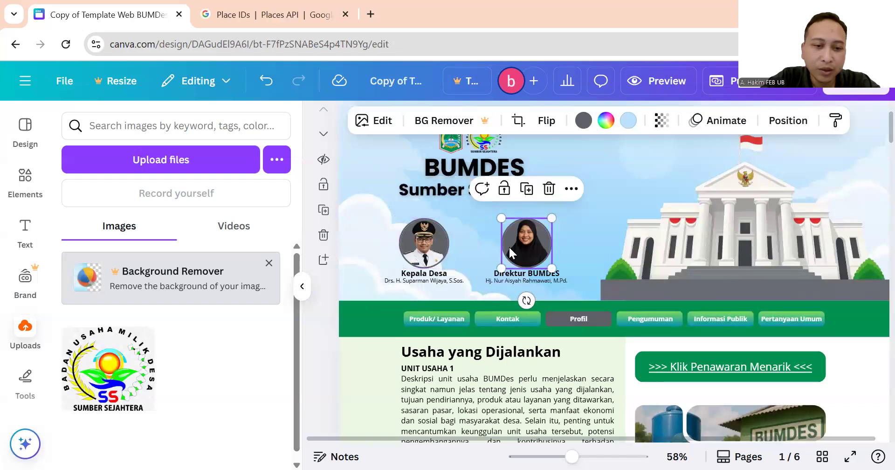
click(435, 255)
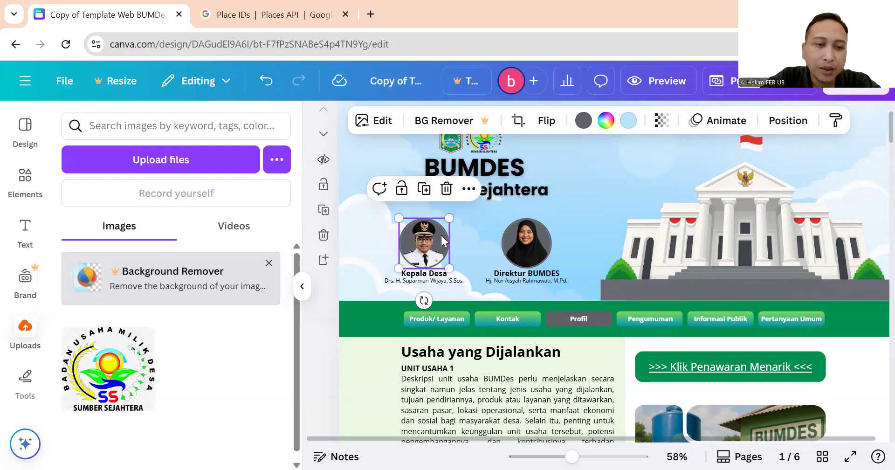
click(168, 163)
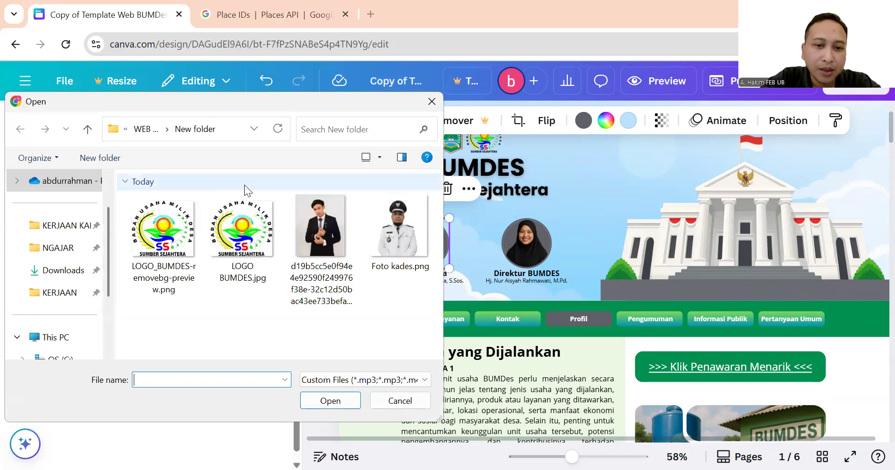
Upload Foto kades.png from the file dialog into Canva's uploads.
click(405, 223)
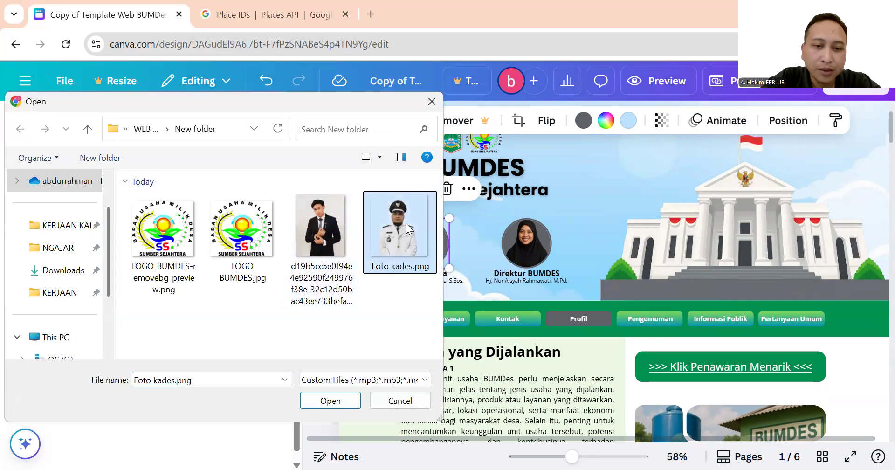
double_click(405, 223)
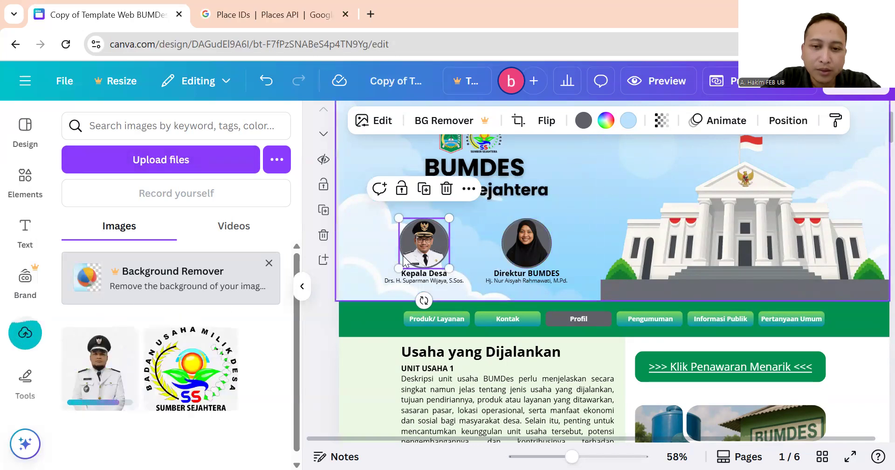
mouse_move(115, 372)
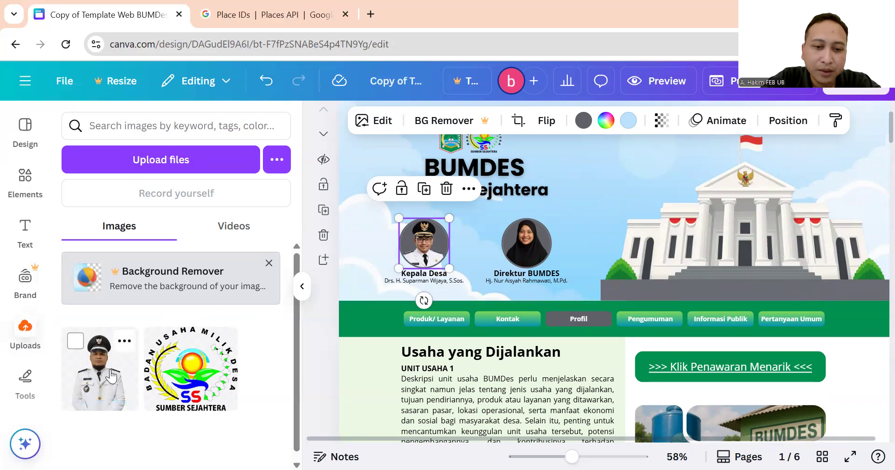
Delete the old Kepala Desa portrait and drop the shrunken officer photo into that circle frame.
click(110, 375)
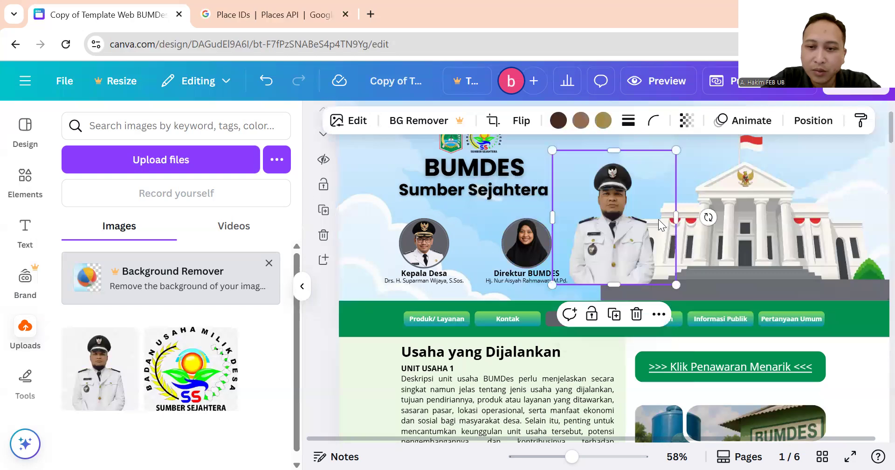
click(432, 258)
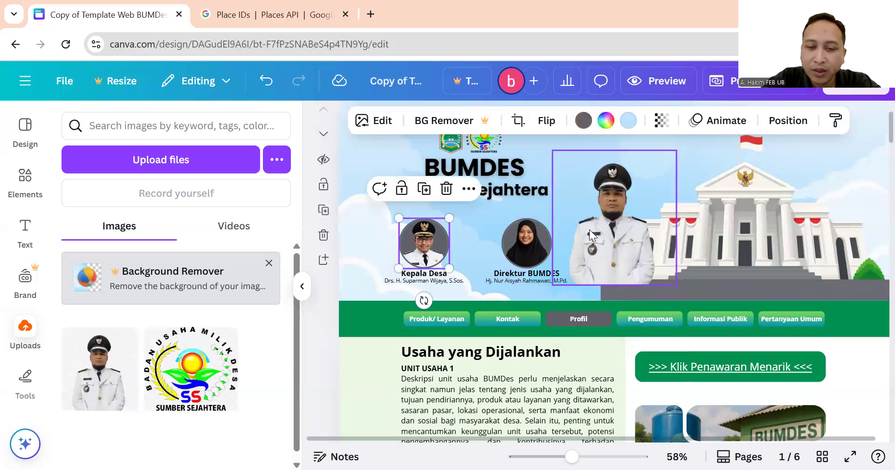
double_click(426, 255)
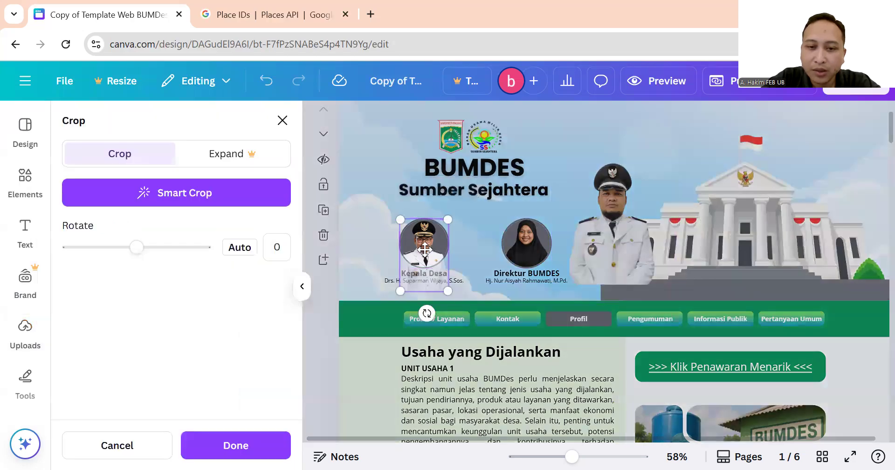
click(469, 214)
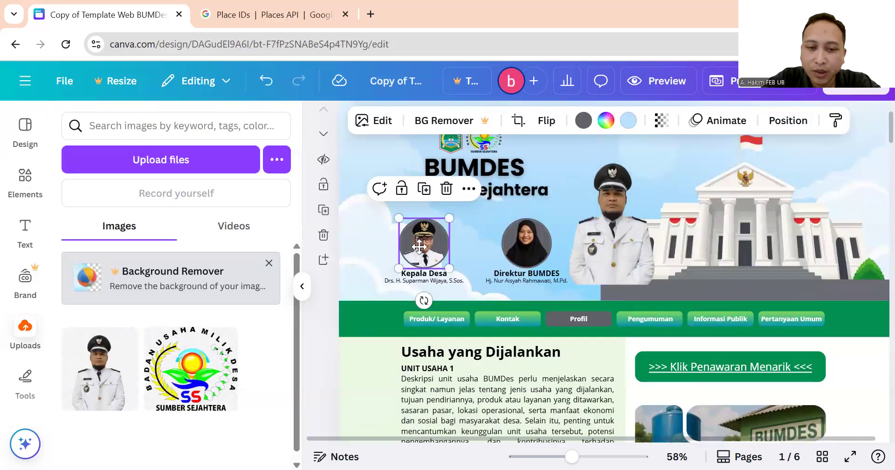
double_click(419, 246)
key(Delete)
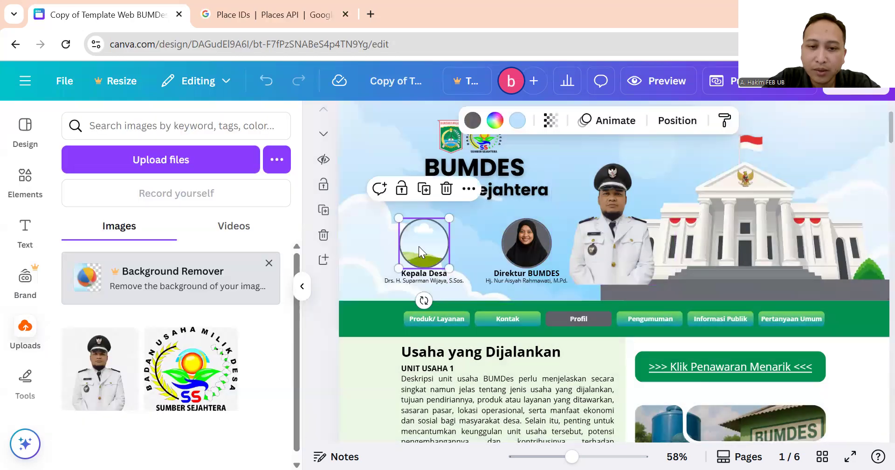
click(623, 249)
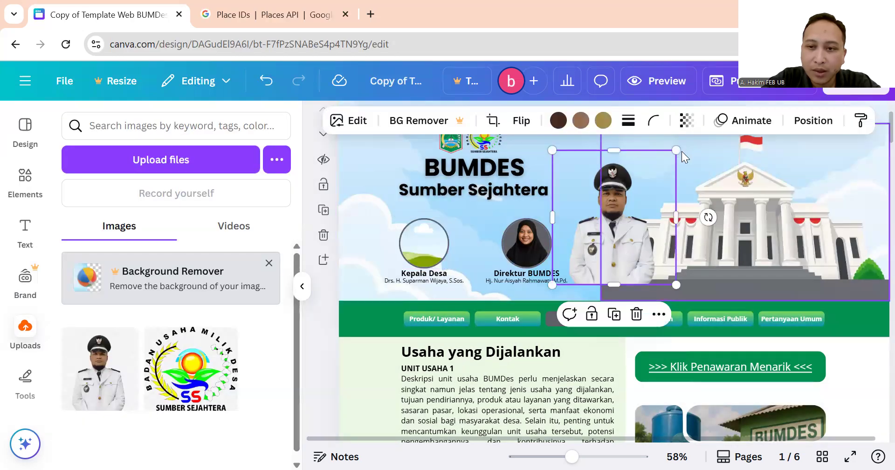
drag(676, 151, 641, 216)
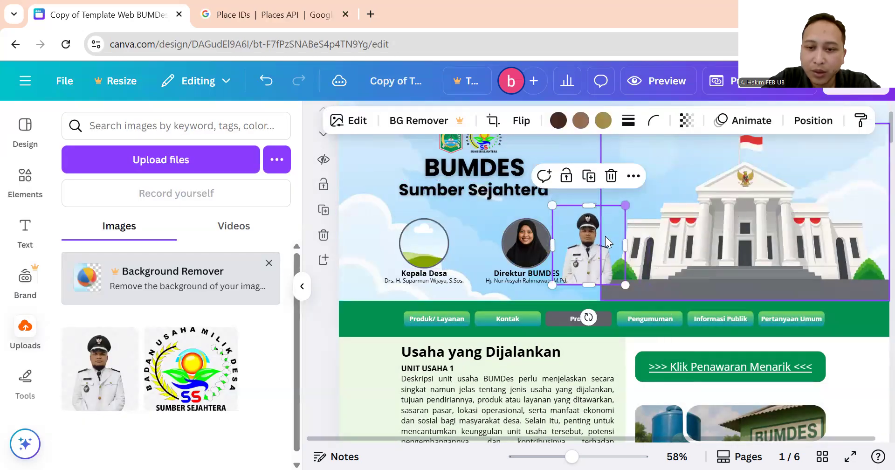
drag(586, 259, 424, 264)
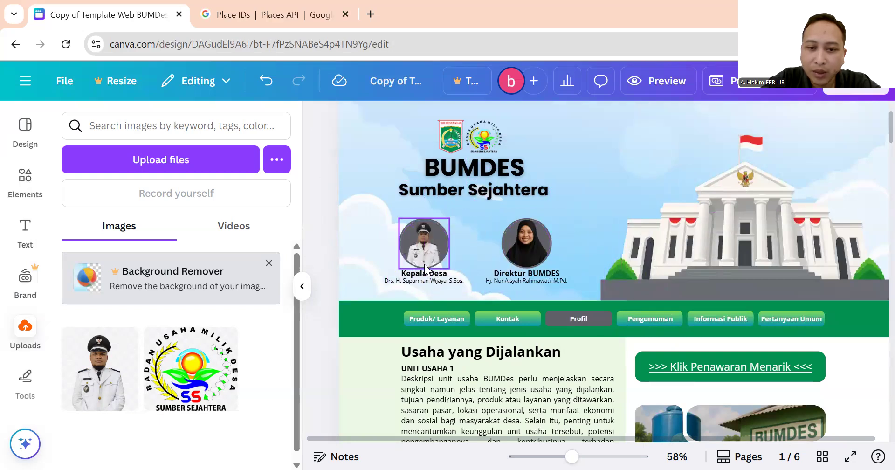
Crop the officer photo inside the Kepala Desa circle, enlarging and centring his face.
double_click(427, 242)
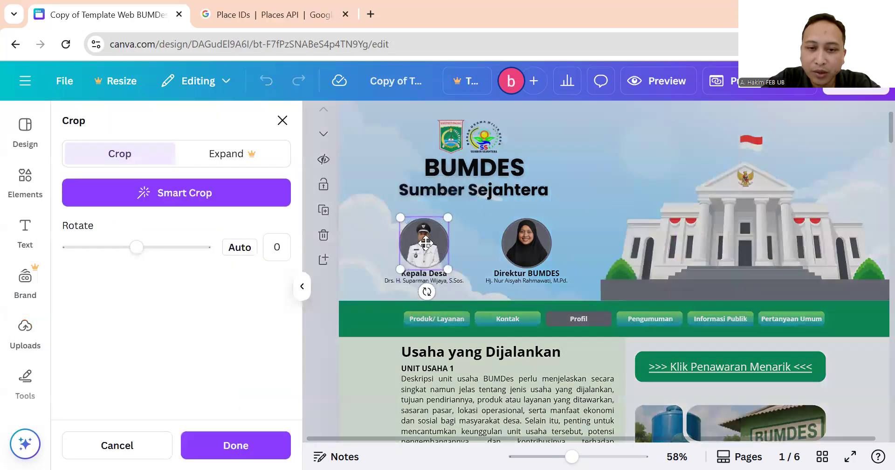
click(493, 213)
double_click(432, 236)
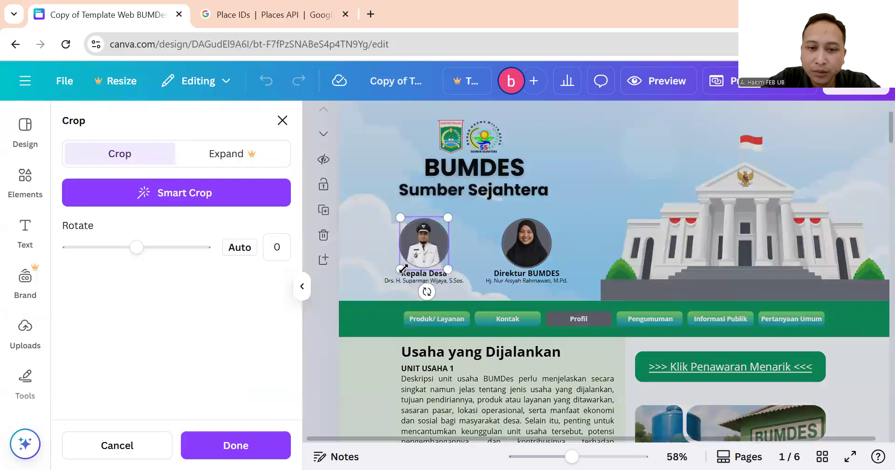
drag(403, 270, 390, 281)
drag(448, 280, 423, 270)
click(568, 166)
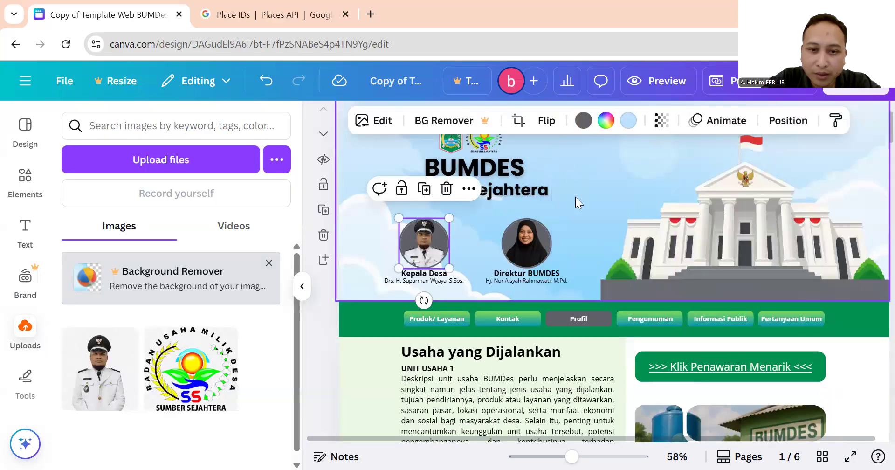
double_click(418, 238)
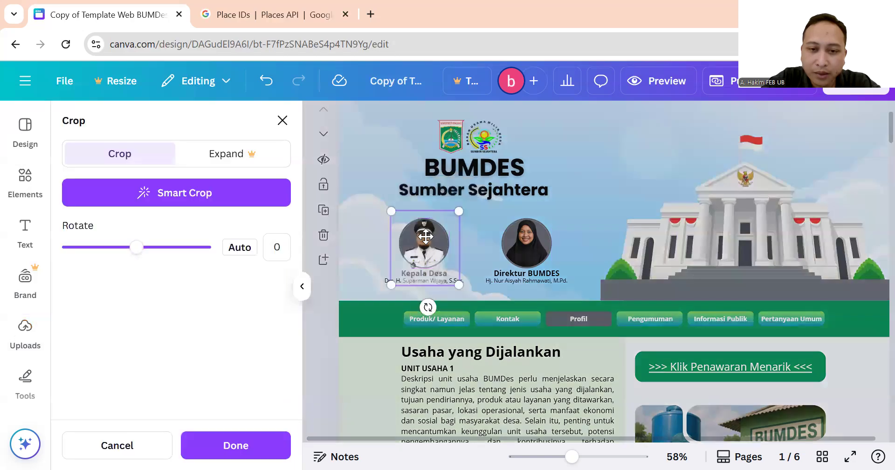
drag(425, 237, 417, 239)
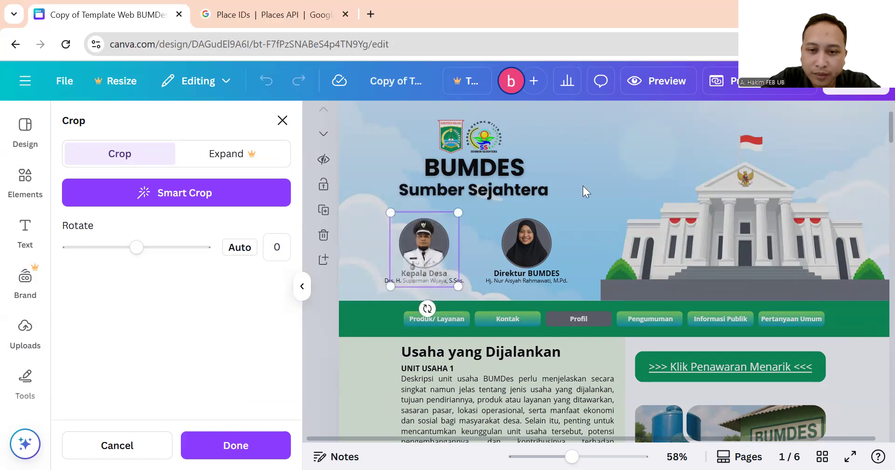
click(595, 181)
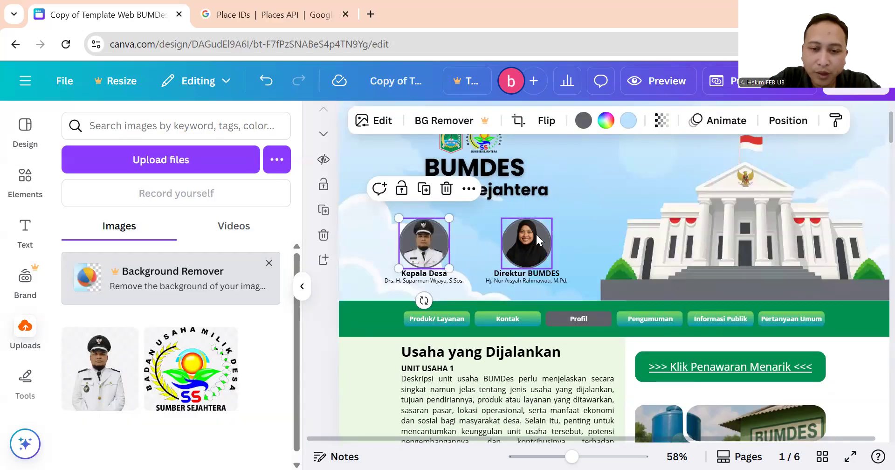
Upload the man-in-suit portrait for the Direktur BUMDES frame.
click(539, 236)
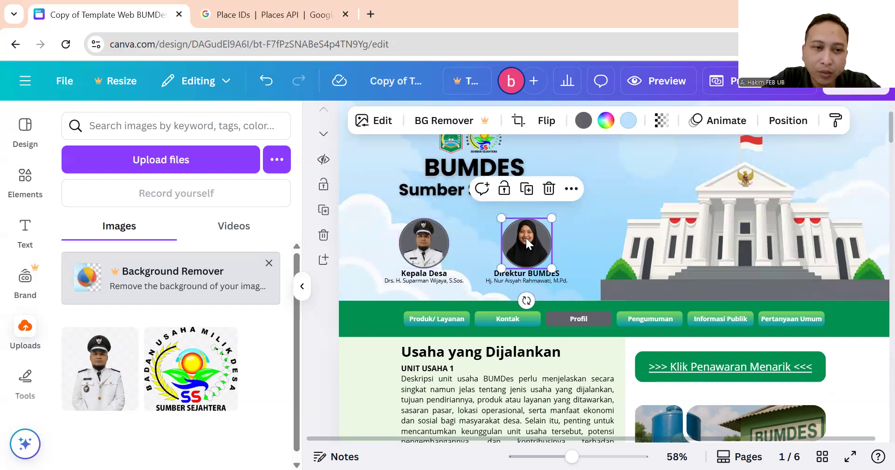
click(153, 171)
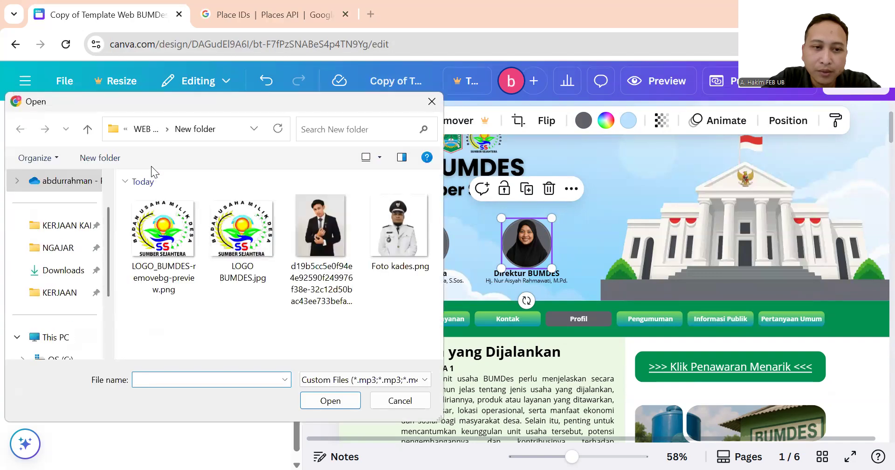
click(319, 226)
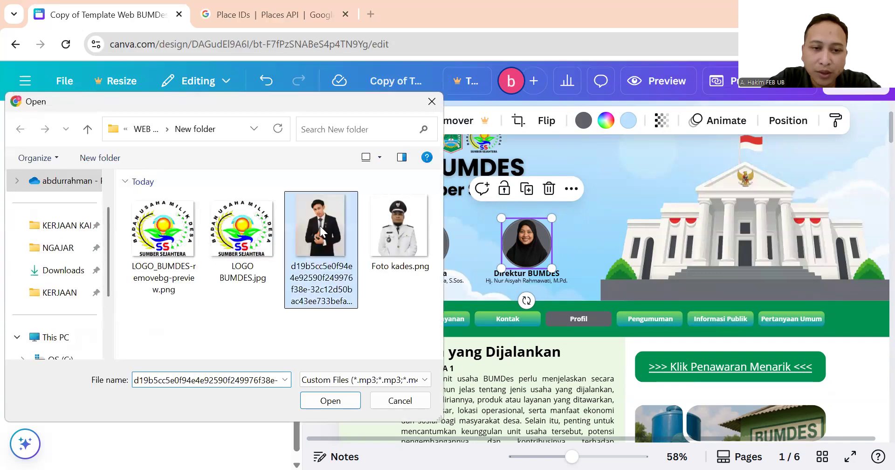
double_click(320, 226)
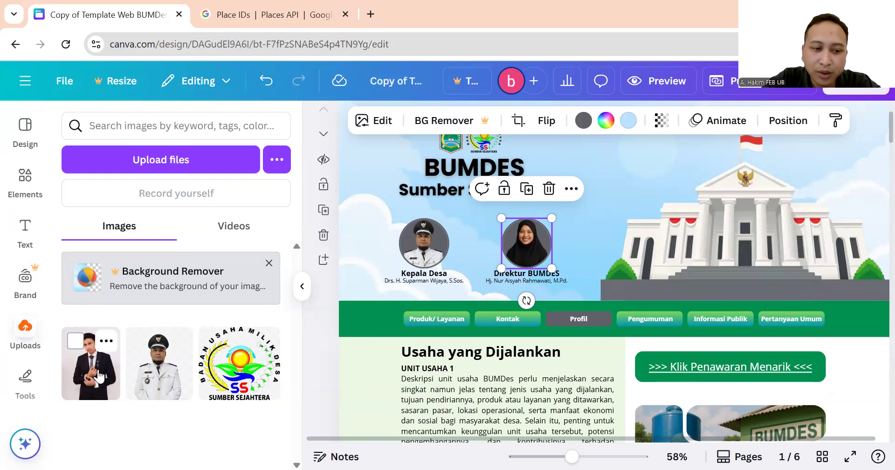
Put the man-in-suit photo into the Direktur BUMDES circle, enlarged so face and shoulders fill it.
click(97, 375)
drag(680, 137, 625, 229)
double_click(531, 244)
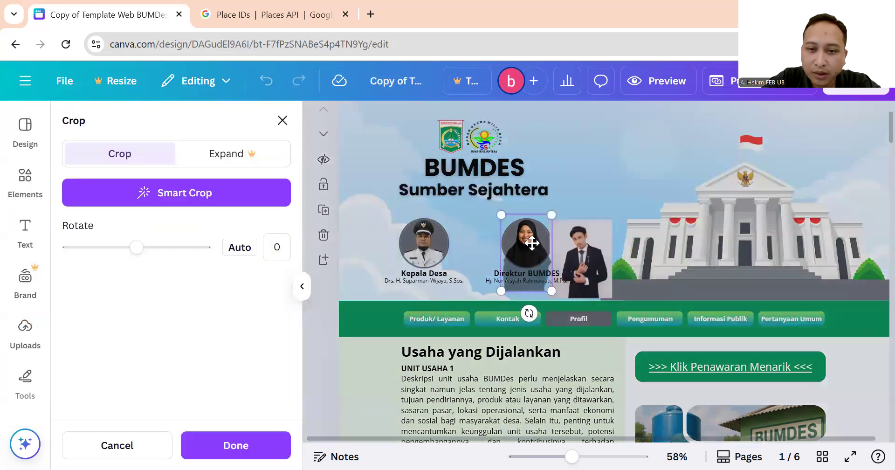
key(Escape)
drag(580, 254, 533, 243)
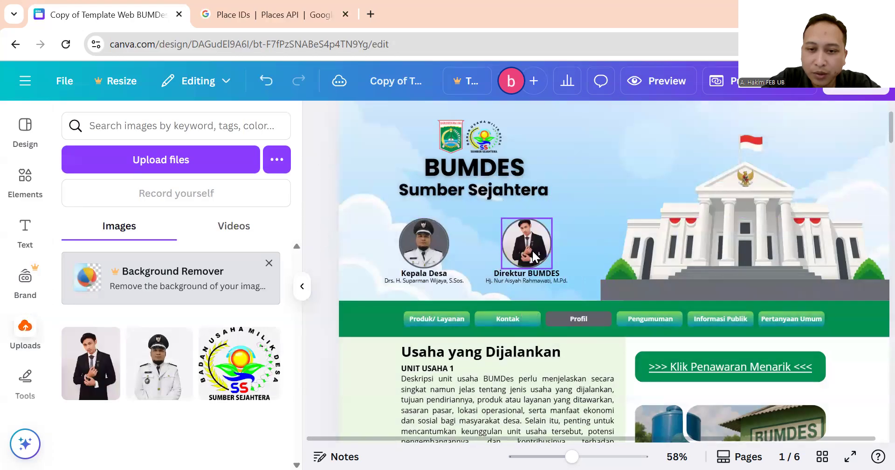
double_click(533, 243)
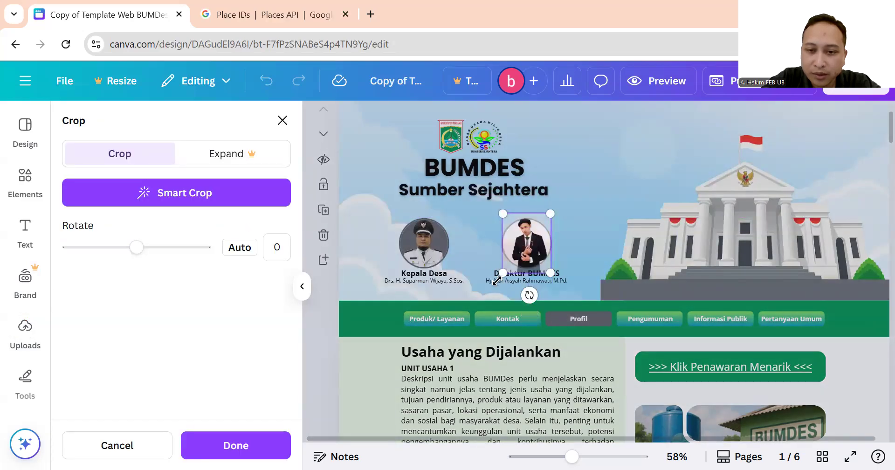
drag(497, 277, 481, 293)
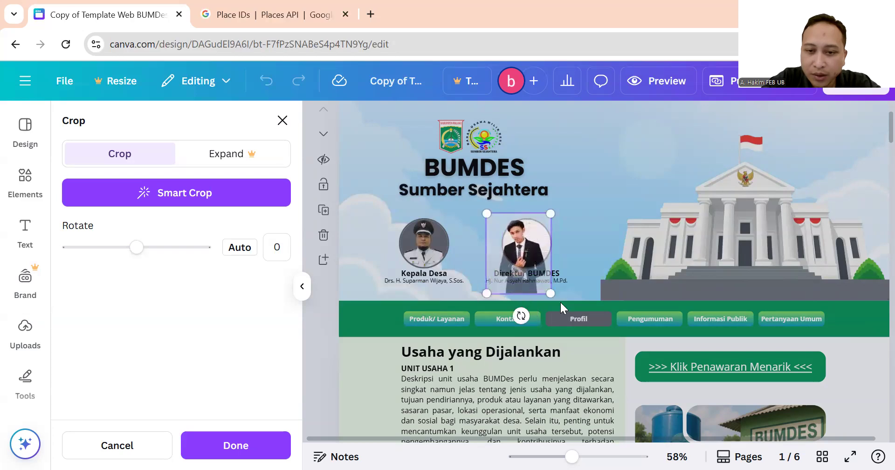
drag(551, 290, 560, 306)
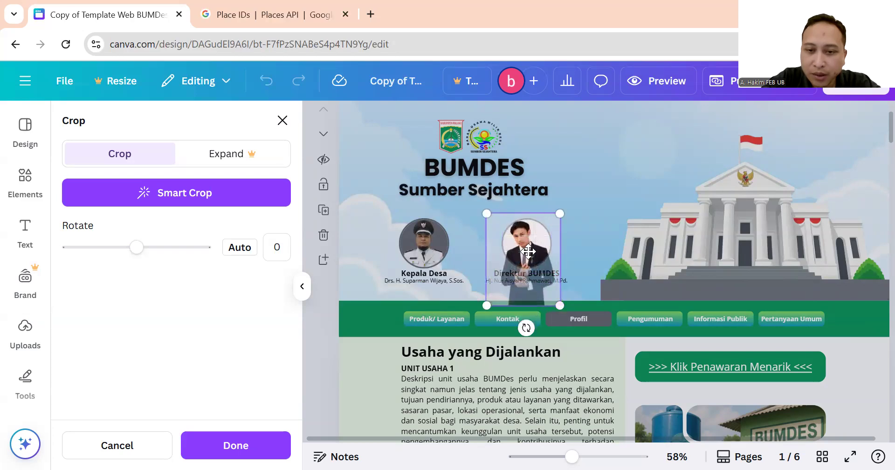
drag(539, 253, 544, 253)
click(591, 199)
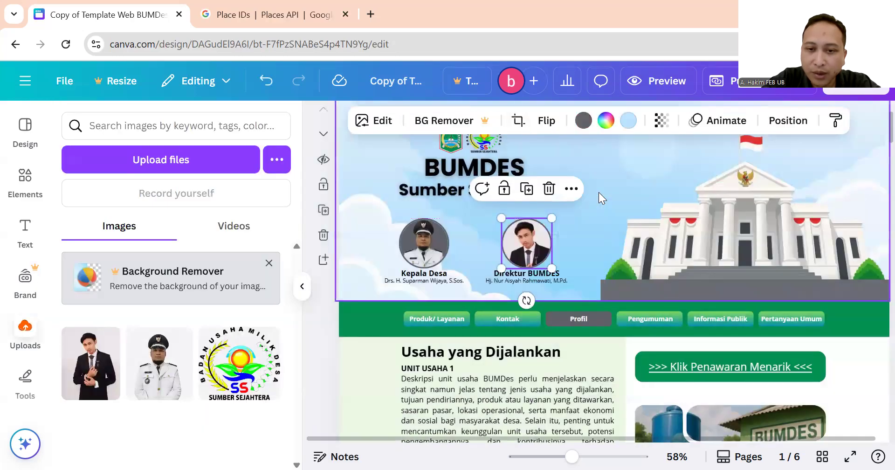
click(598, 192)
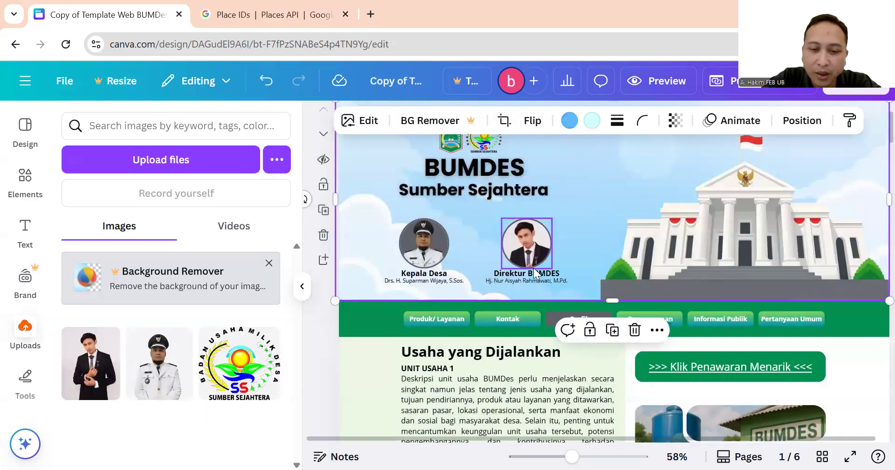
Replace the Direktur BUMDES caption with the new director's full name and degree.
click(409, 283)
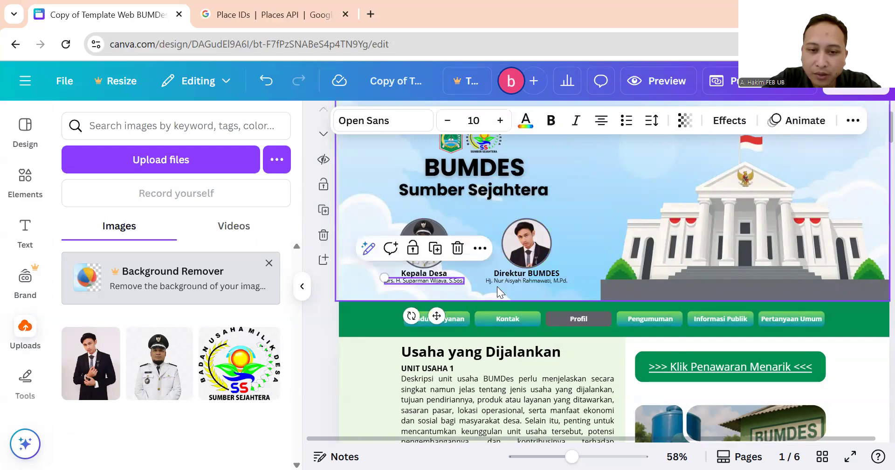
click(533, 280)
double_click(534, 280)
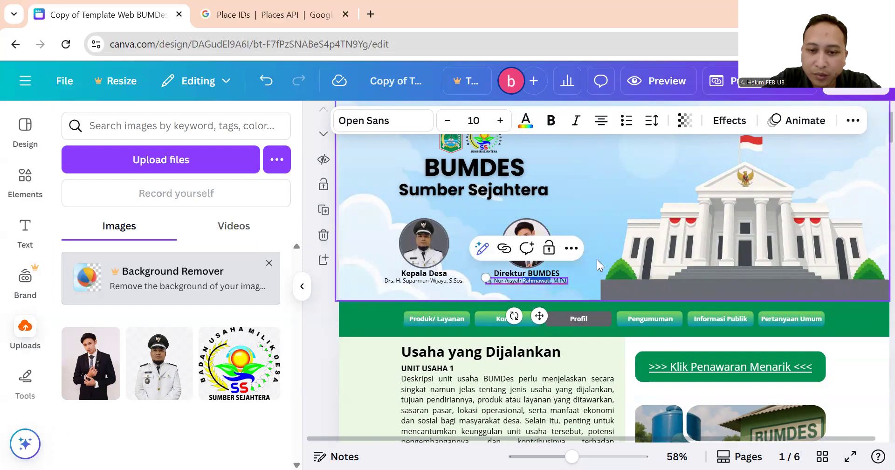
click(543, 285)
click(551, 281)
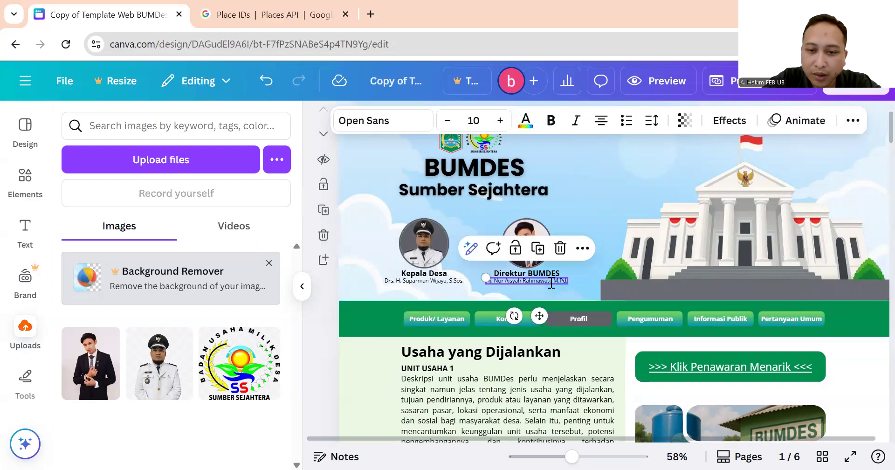
click(551, 282)
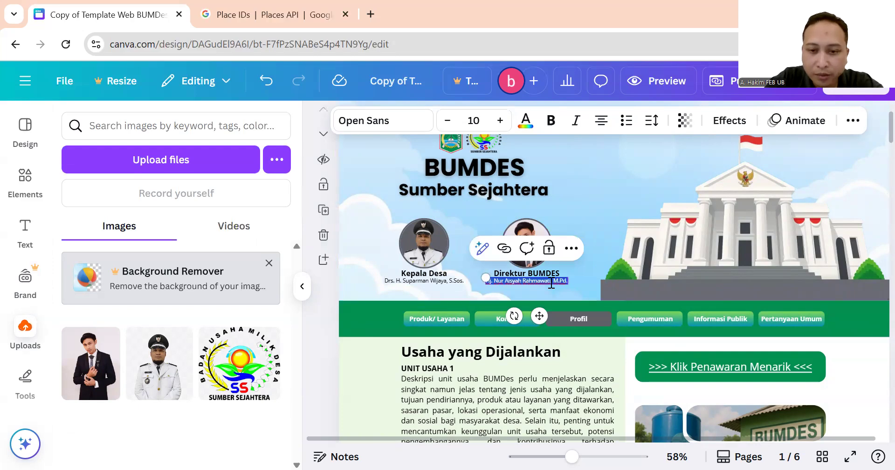
key(BackSpace)
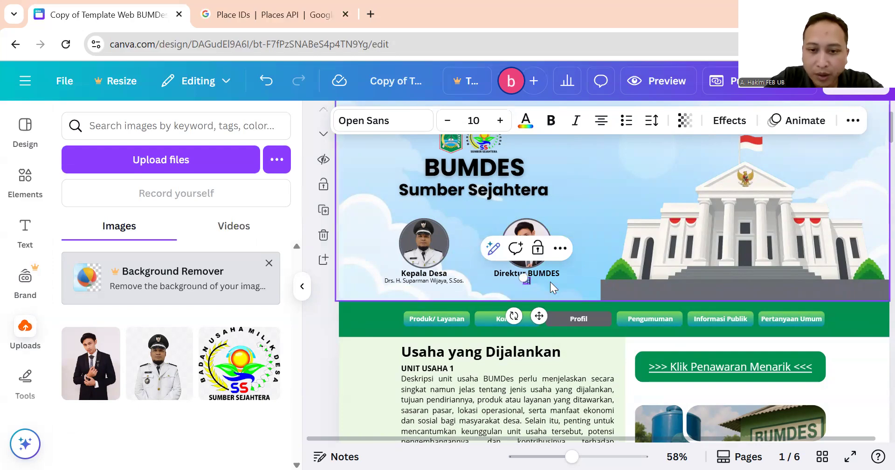
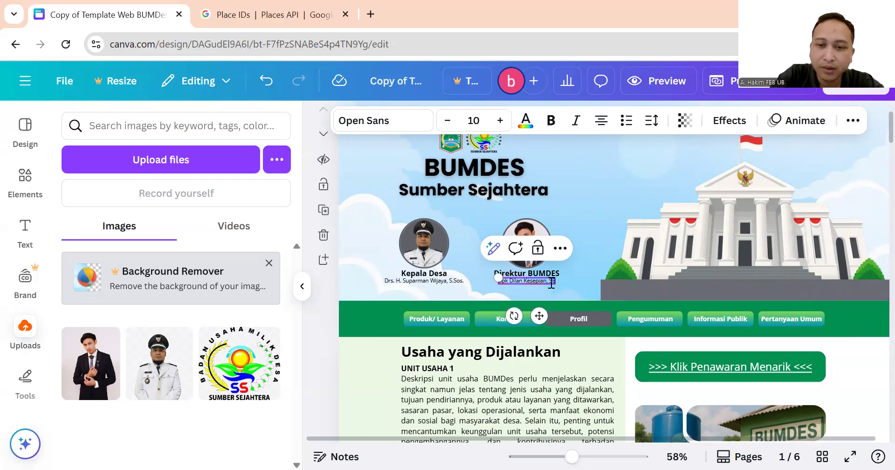
click(562, 194)
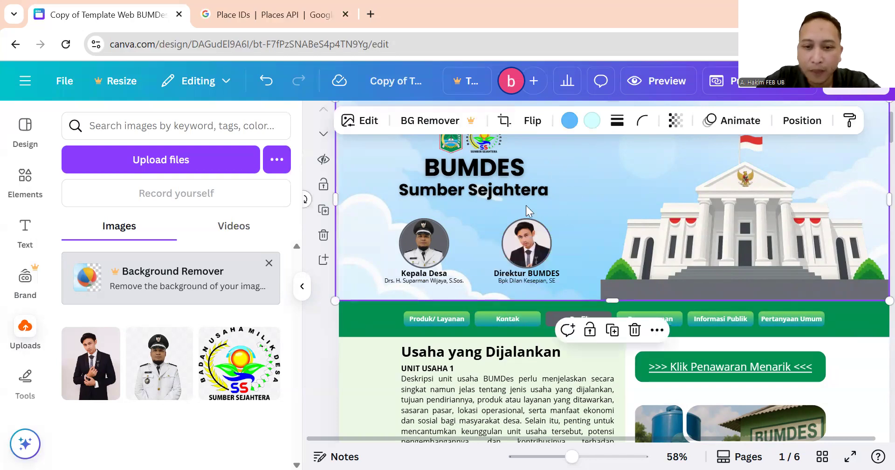
click(438, 281)
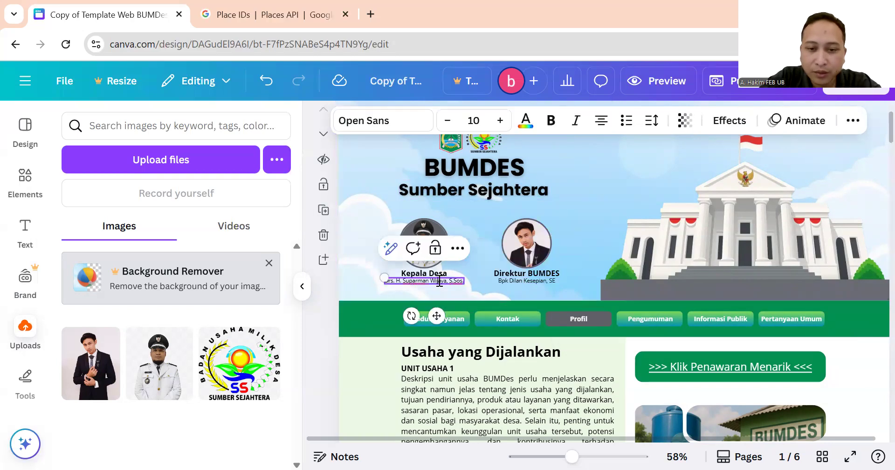
click(592, 237)
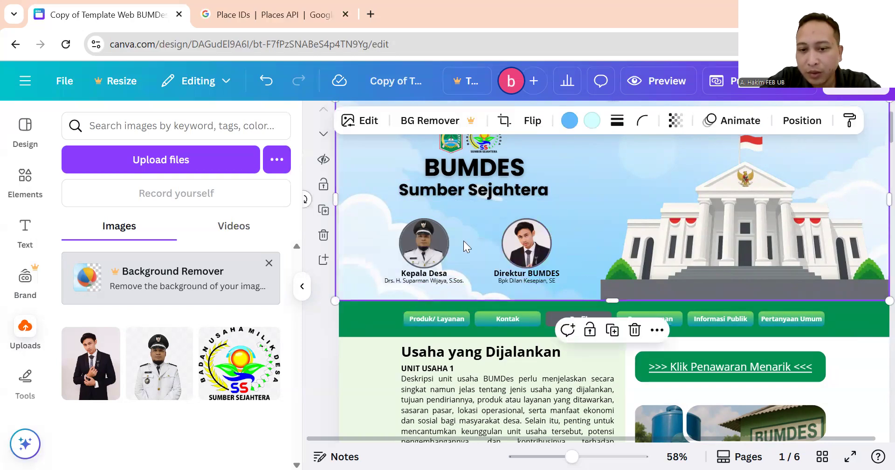
Hide the Uploads panel and scroll down to the Usaha yang Dijalankan section text.
scroll(467, 216, up, 1)
scroll(468, 216, down, 3)
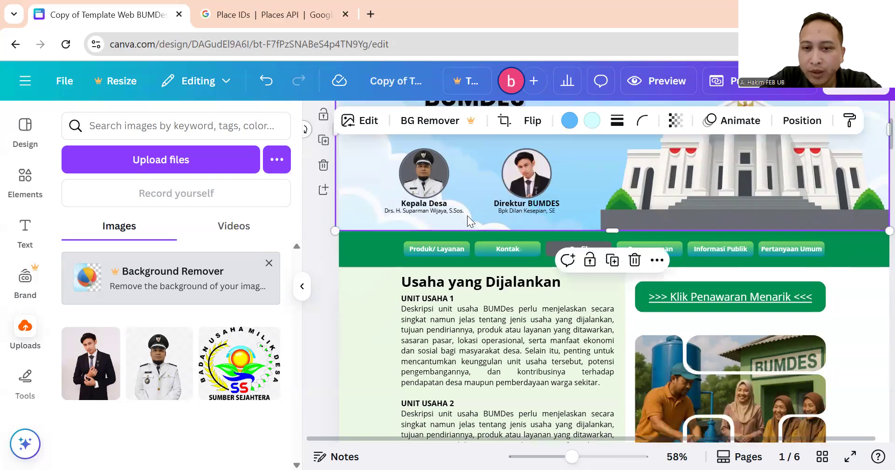
click(303, 286)
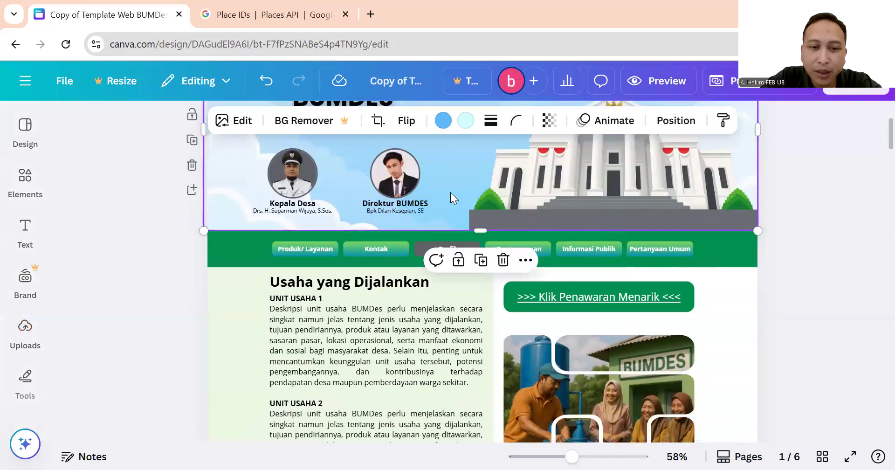
scroll(449, 200, down, 2)
scroll(443, 237, down, 4)
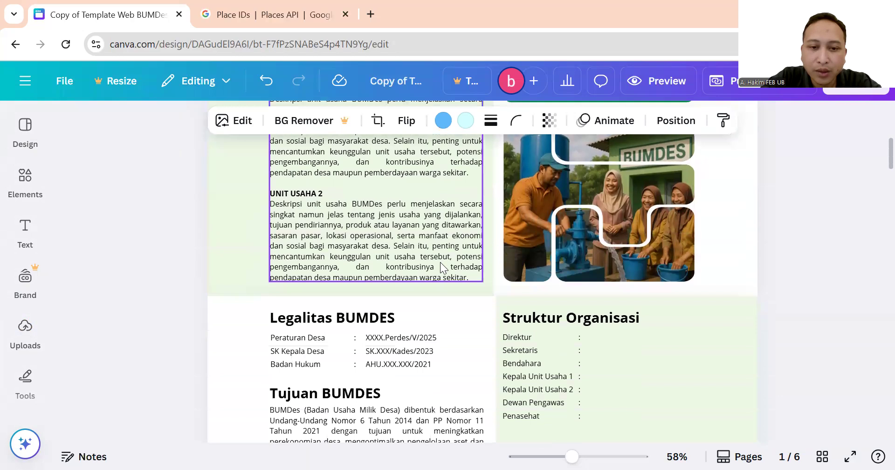
scroll(440, 262, up, 4)
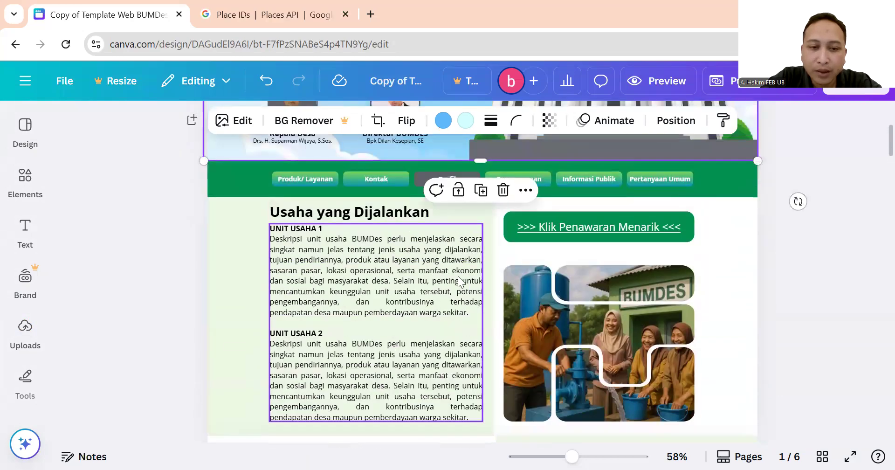
click(173, 271)
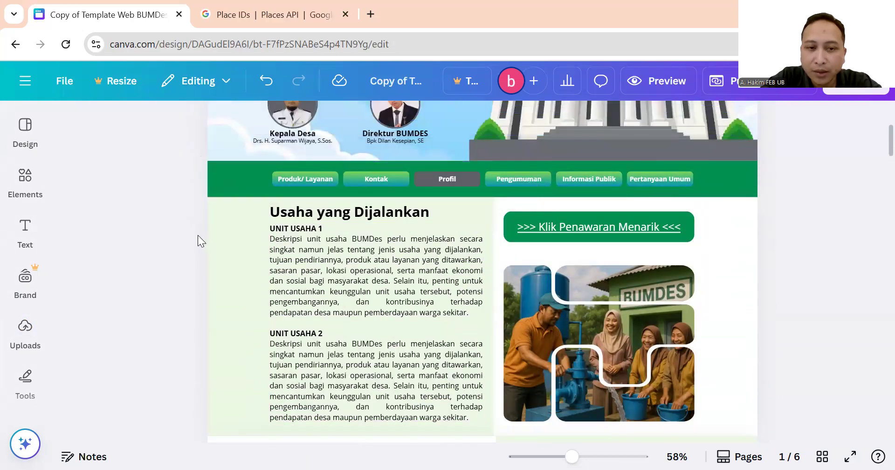
scroll(198, 235, down, 2)
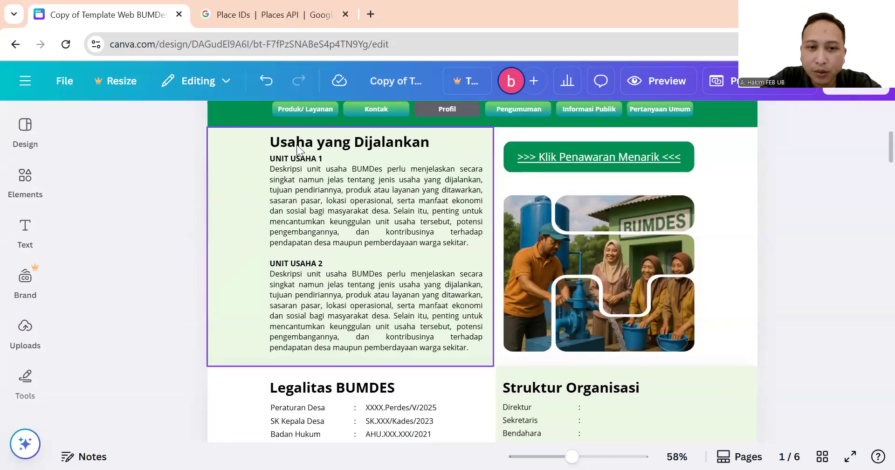
click(313, 142)
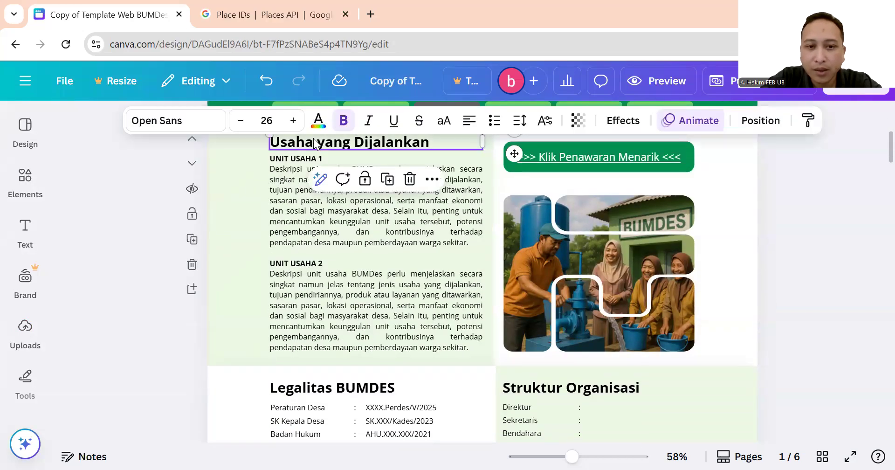
click(304, 164)
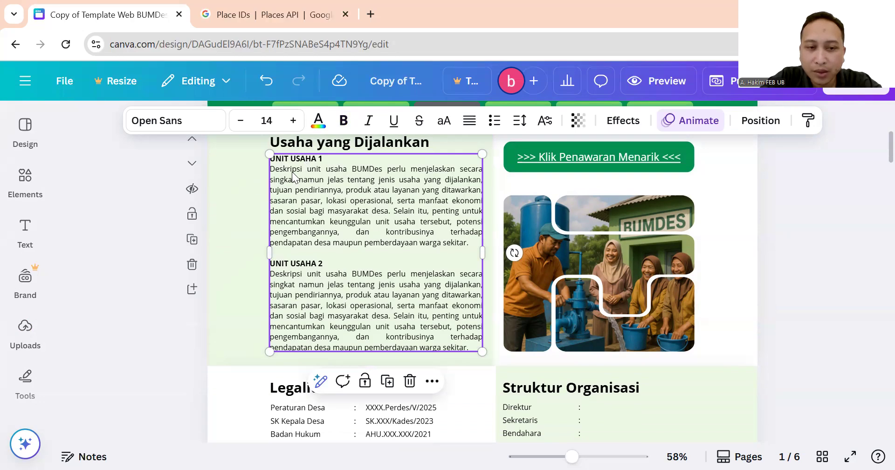
click(285, 261)
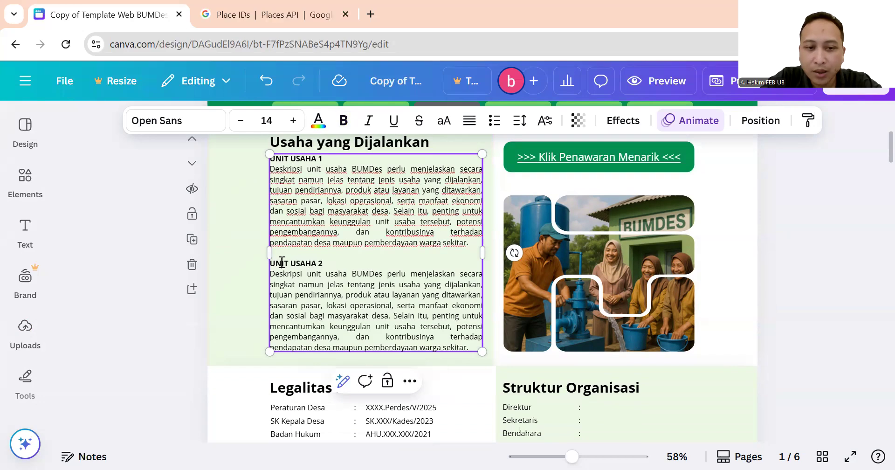
drag(334, 260, 476, 345)
click(399, 289)
drag(469, 244, 283, 171)
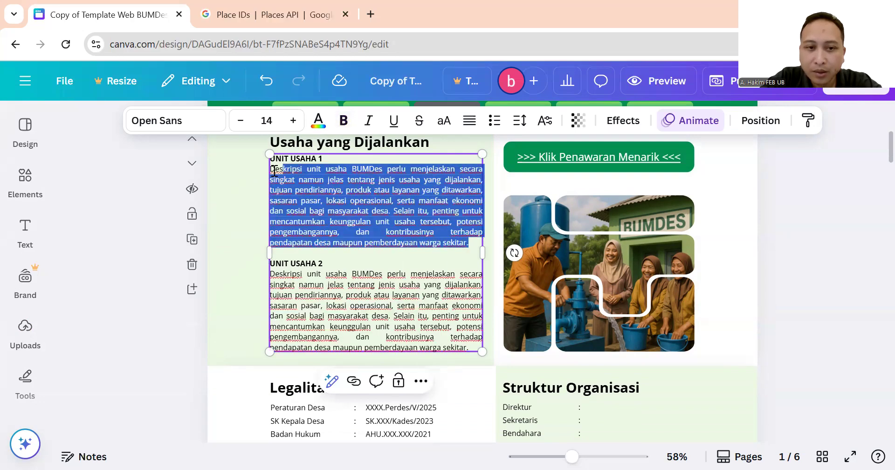
click(299, 194)
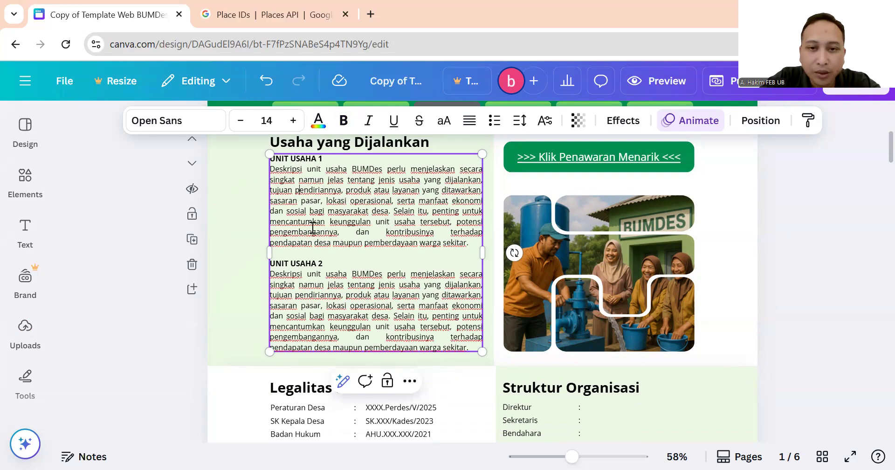
scroll(314, 231, up, 3)
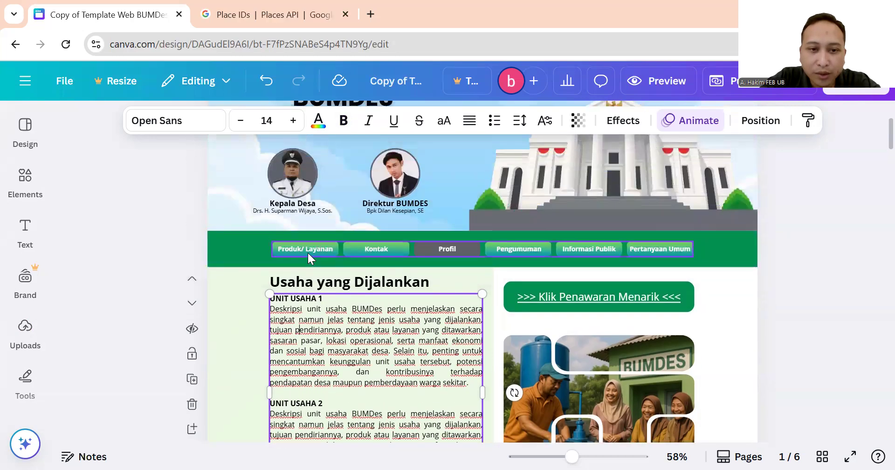
scroll(341, 310, down, 3)
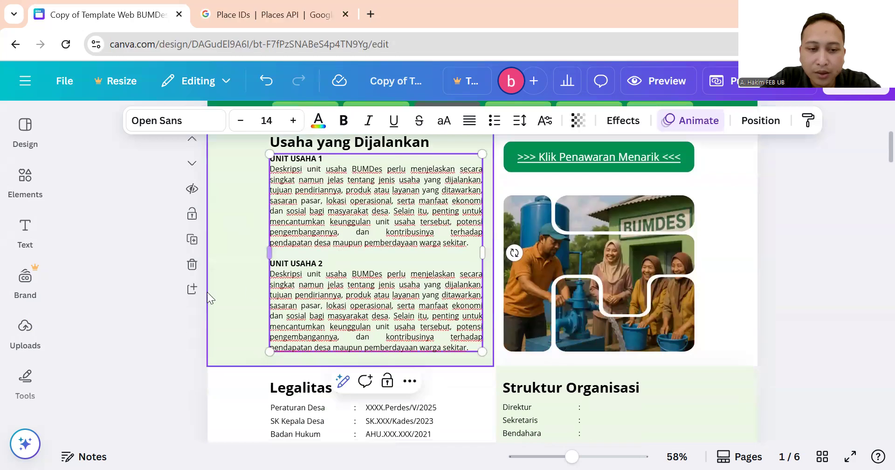
click(146, 329)
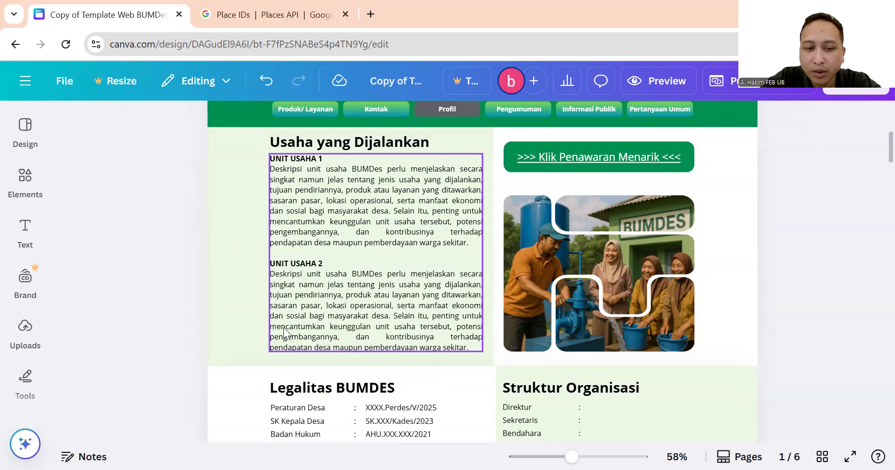
click(377, 278)
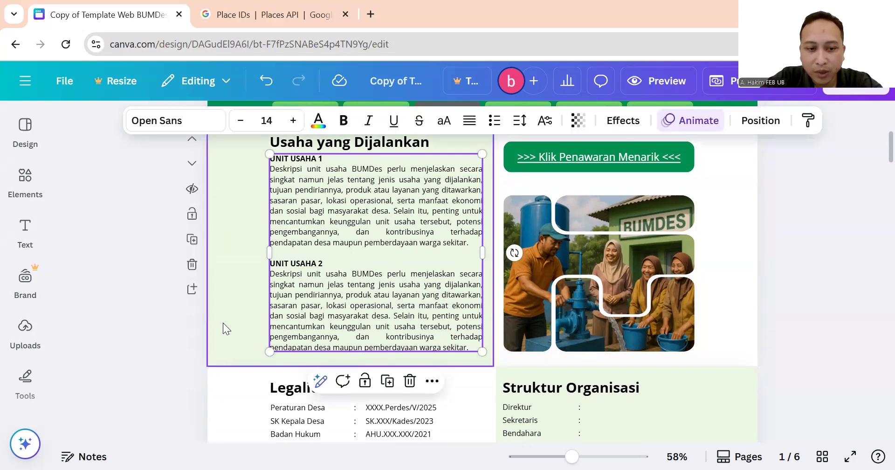
click(248, 273)
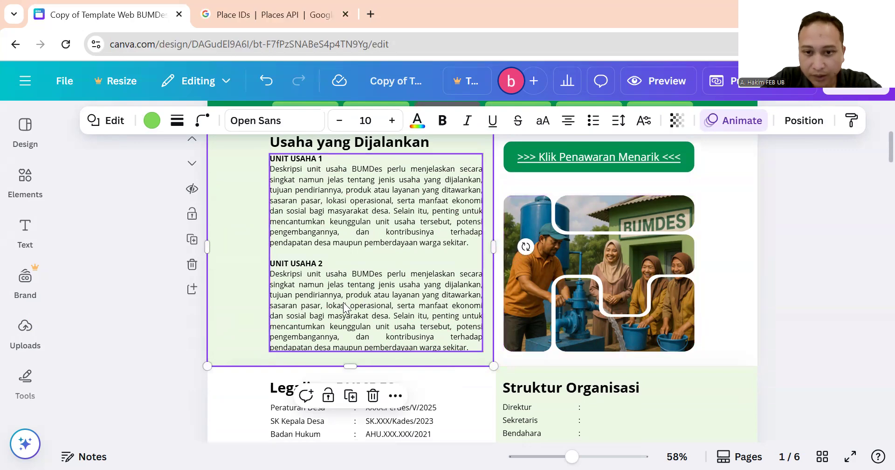
Drag the Usaha yang Dijalankan section's bottom edge down to make it slightly taller.
click(725, 196)
scroll(620, 312, down, 2)
drag(482, 297, 503, 307)
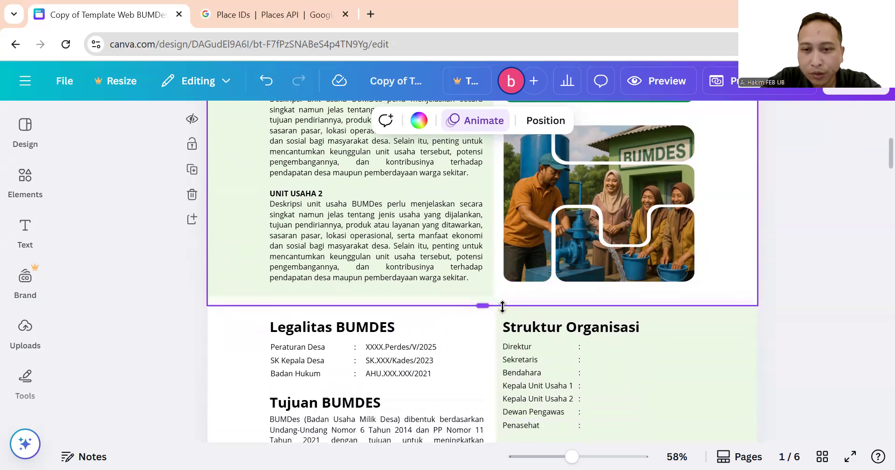
scroll(504, 325, up, 2)
mouse_move(484, 371)
mouse_down()
mouse_move(487, 308)
mouse_move(477, 396)
mouse_move(493, 376)
mouse_up()
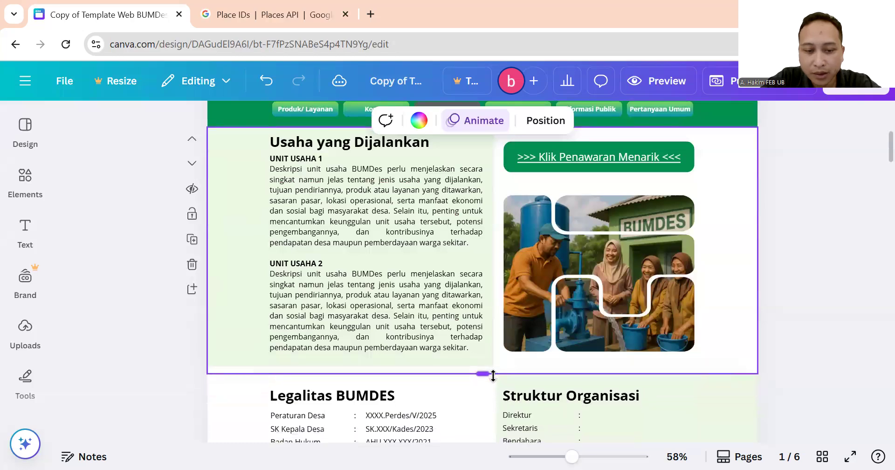
Undo the last resize of the Usaha yang Dijalankan section, then select and deselect the BUMDES photo collage.
key(ctrl+z)
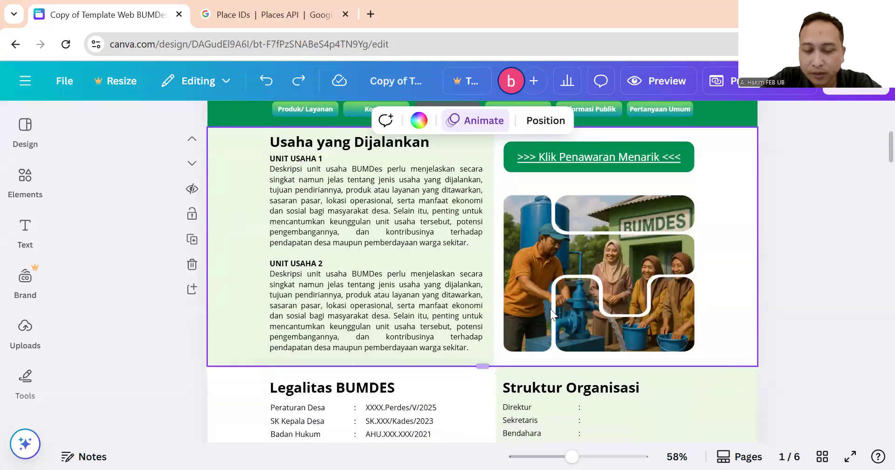
click(630, 326)
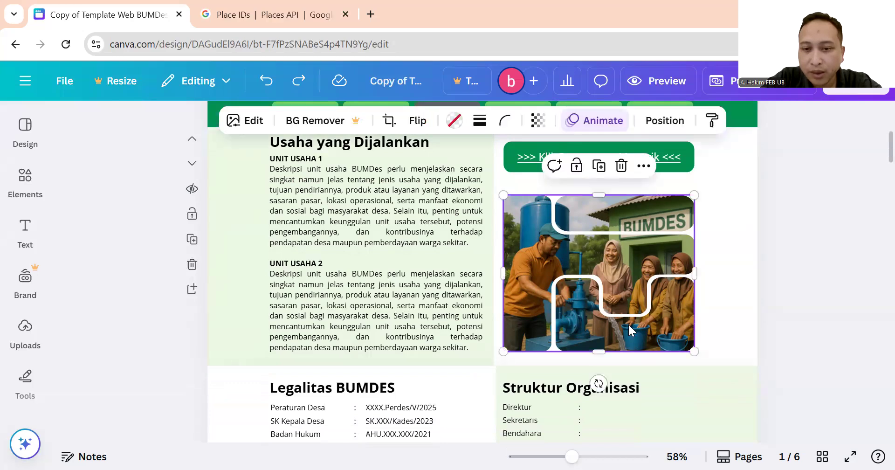
click(721, 228)
click(641, 253)
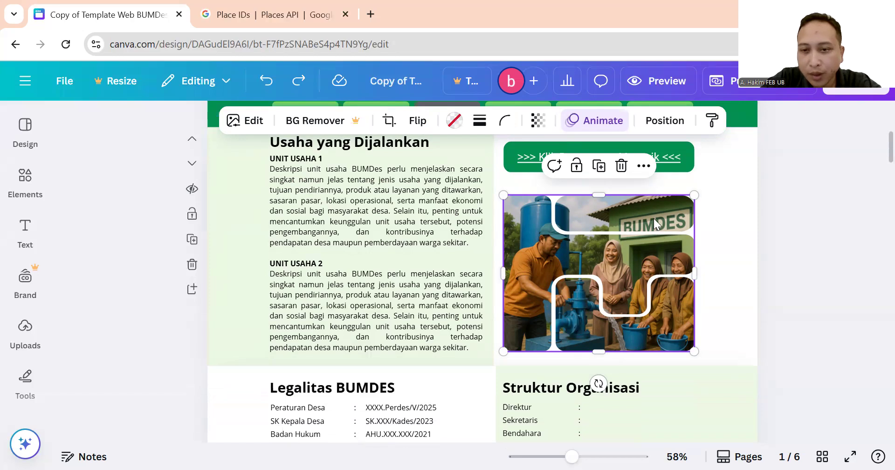
scroll(650, 293, up, 3)
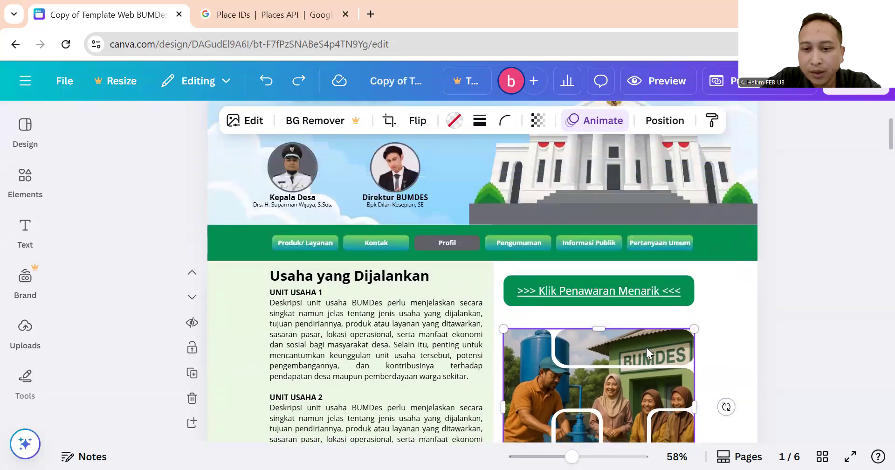
click(711, 233)
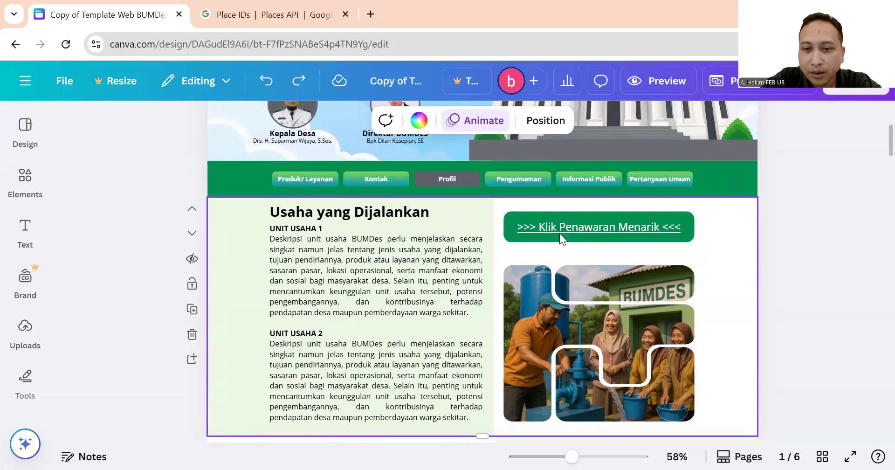
Select the Klik Penawaran Menarik button and check its options for the 2 - Produk/ Layanan link.
click(653, 239)
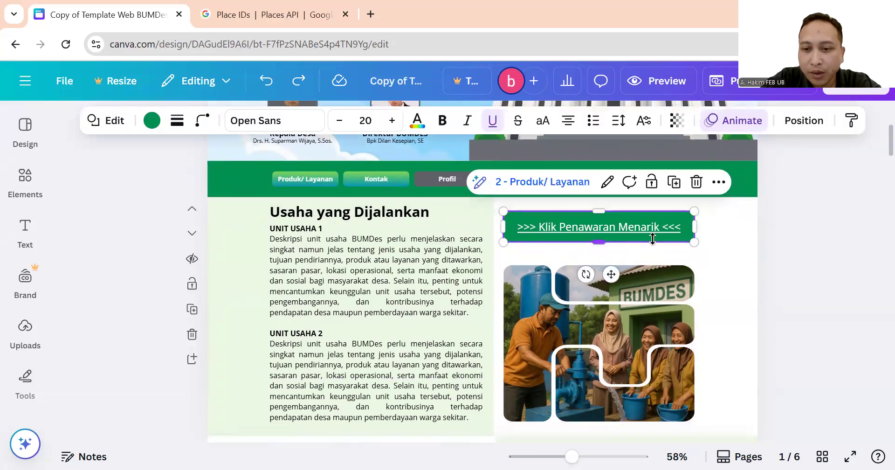
click(714, 229)
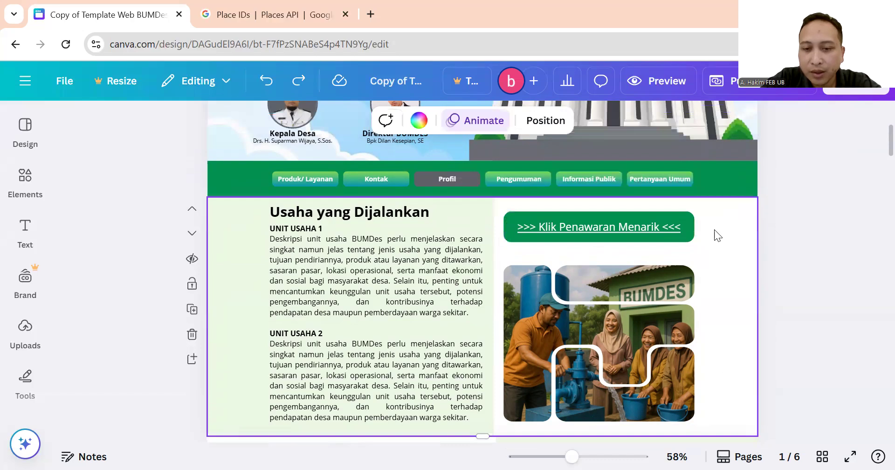
click(624, 237)
key(Escape)
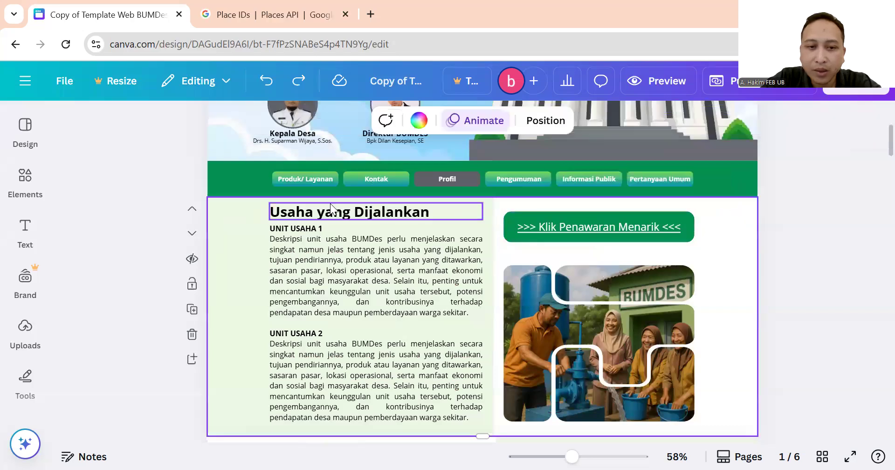
click(311, 180)
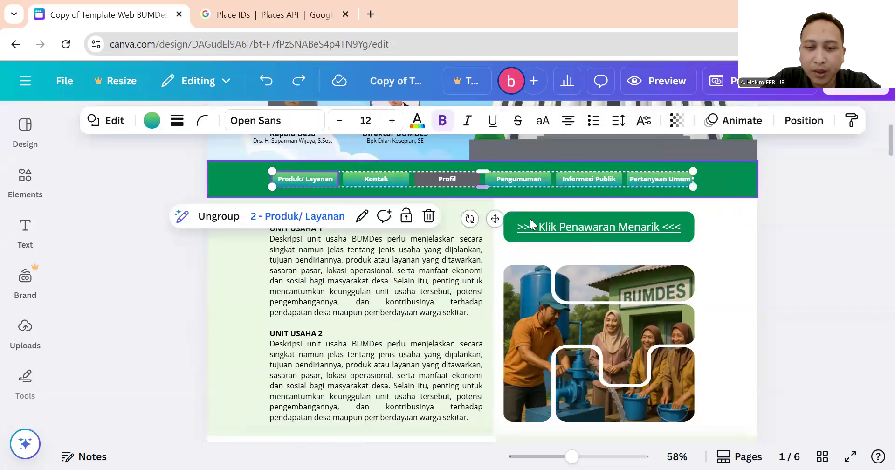
click(611, 232)
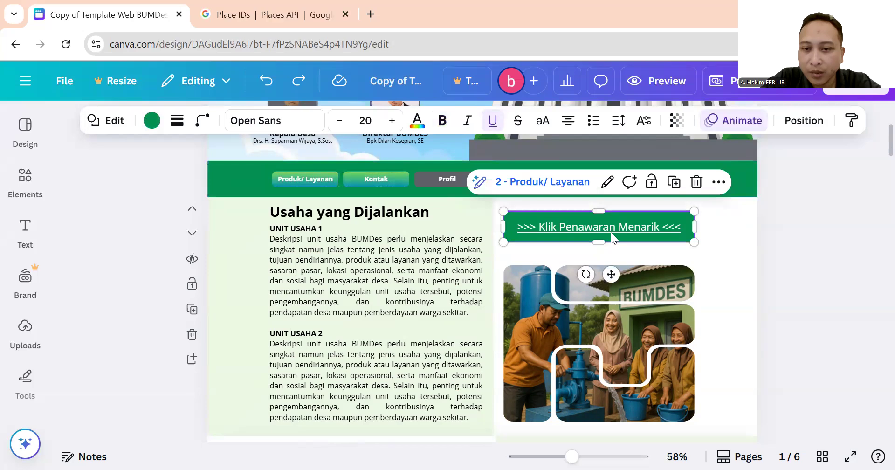
right_click(611, 232)
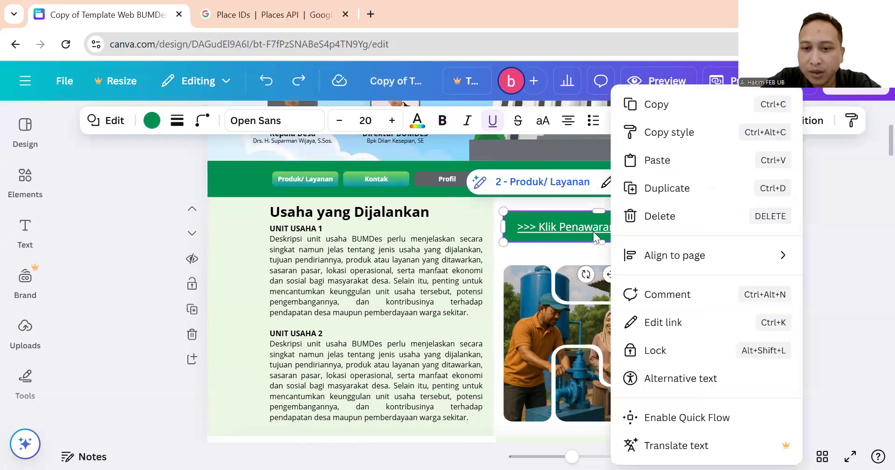
click(593, 231)
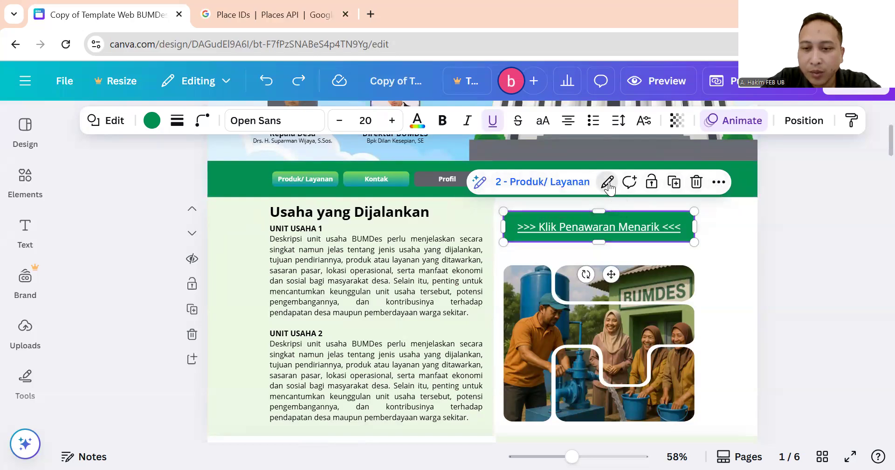
Clear the Klik Penawaran Menarik button's page link text, browse the page list, and close the link editor.
click(608, 182)
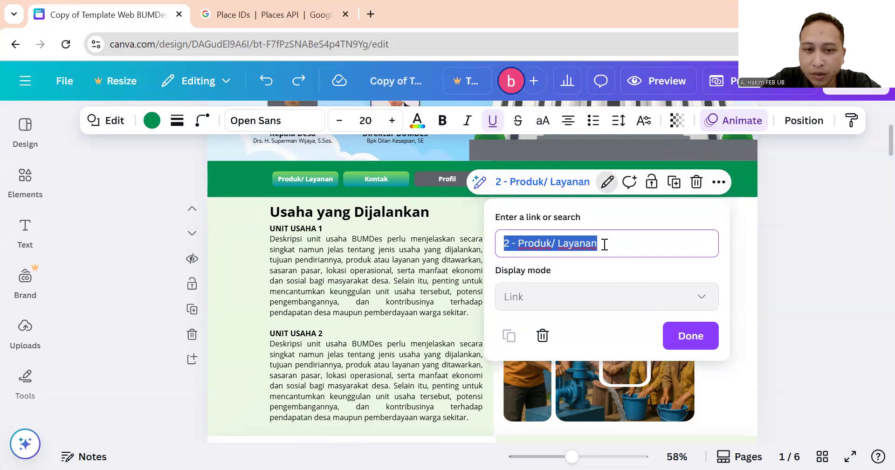
click(605, 244)
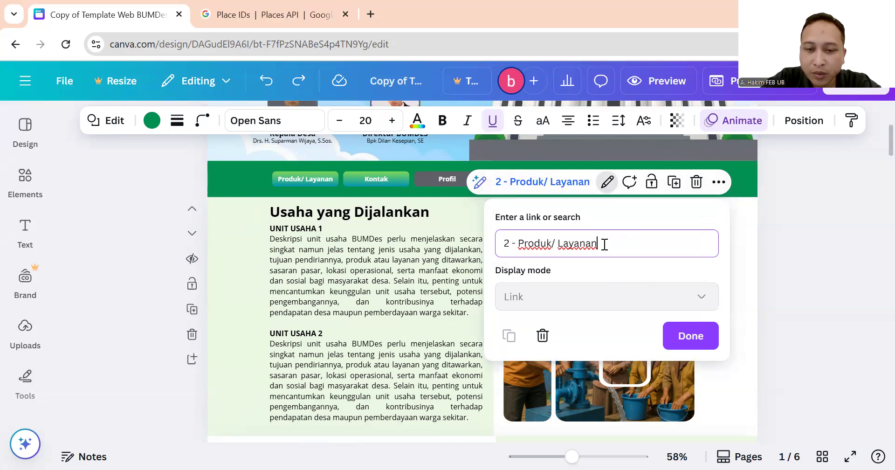
drag(605, 244, 488, 248)
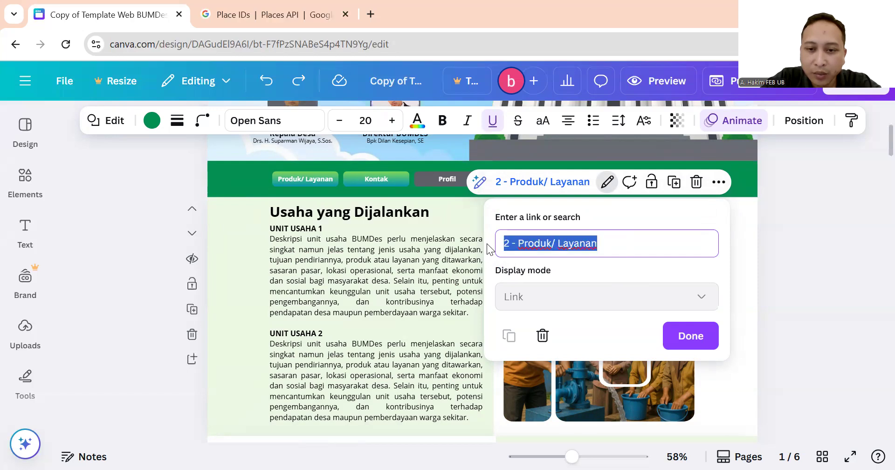
key(BackSpace)
scroll(611, 323, down, 2)
scroll(613, 328, up, 2)
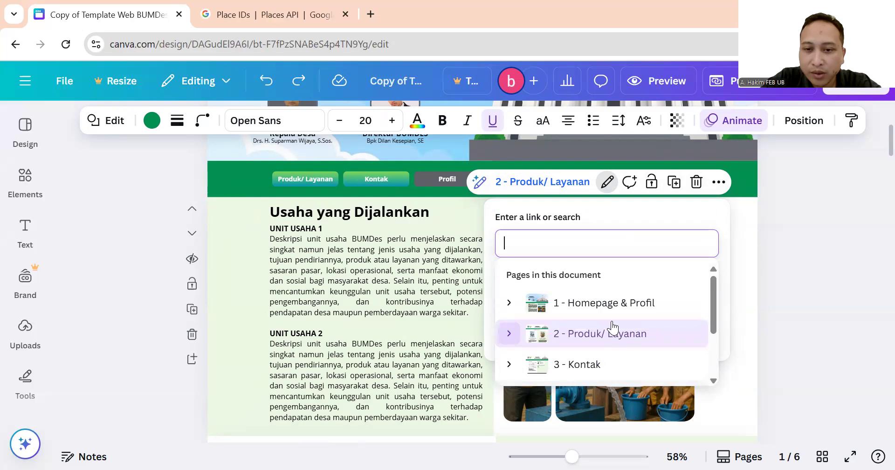
click(798, 225)
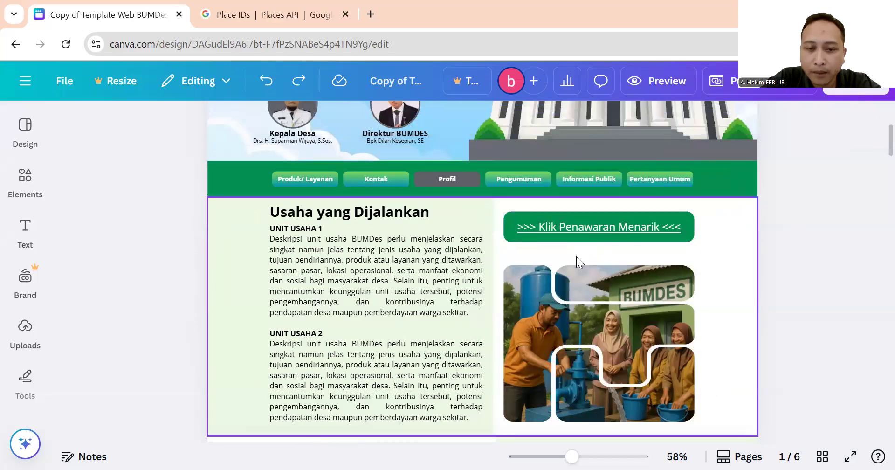
scroll(576, 256, down, 6)
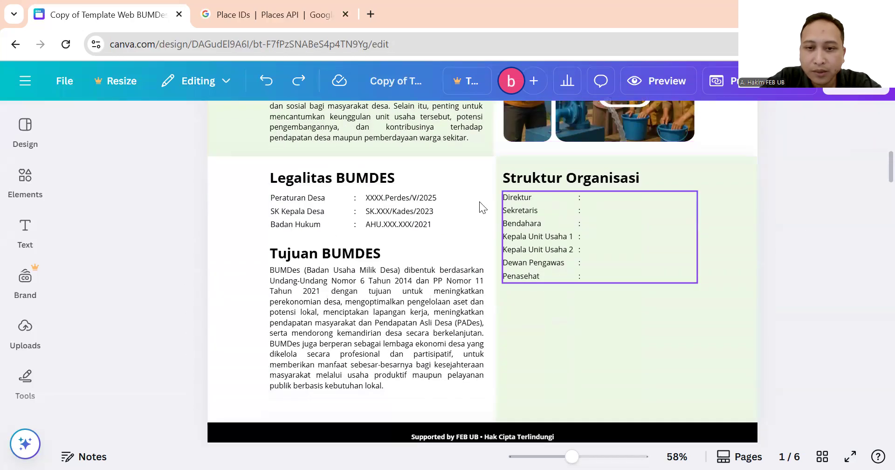
scroll(361, 225, down, 1)
scroll(360, 225, up, 1)
scroll(360, 225, down, 1)
scroll(360, 225, up, 1)
click(360, 179)
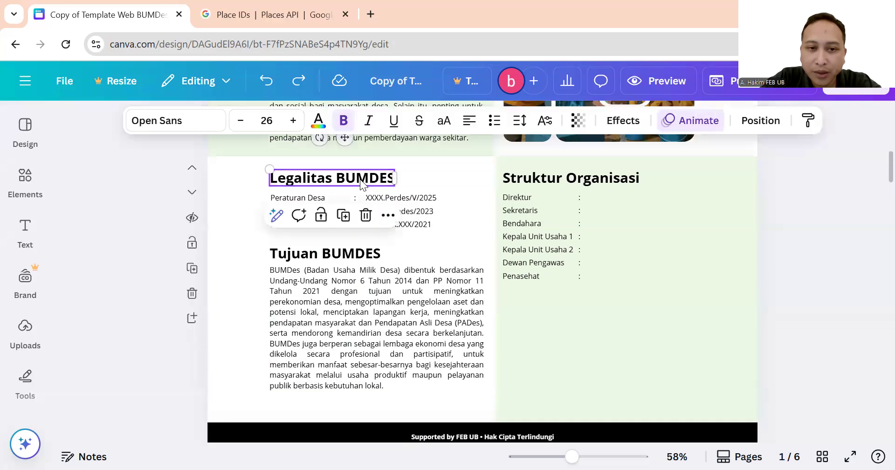
click(247, 224)
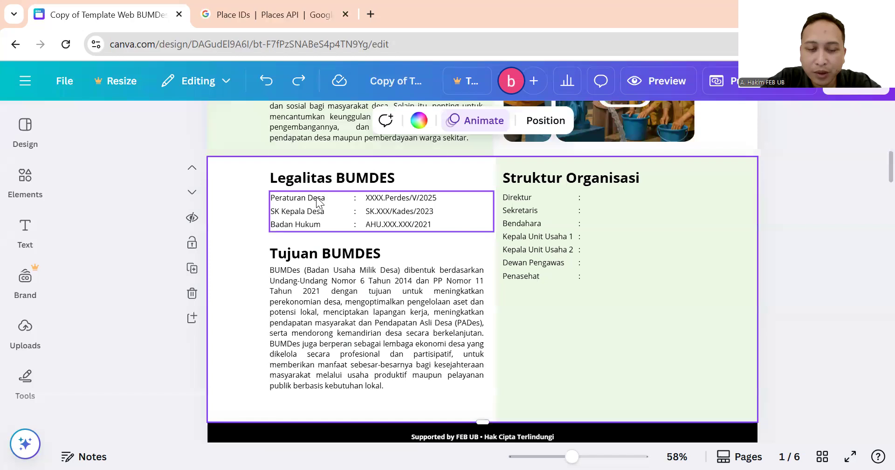
click(317, 197)
click(318, 211)
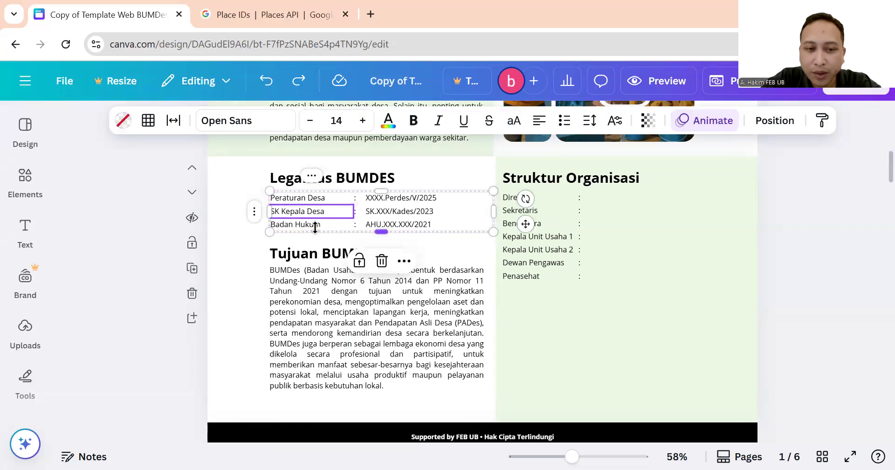
click(316, 224)
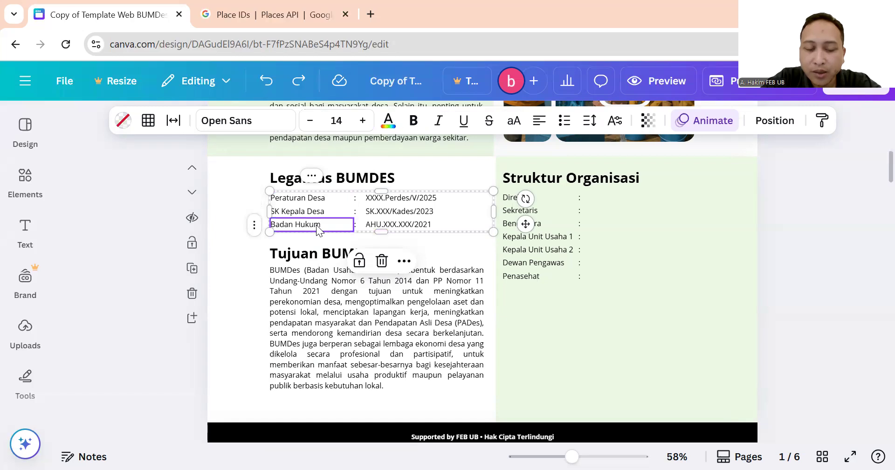
click(392, 224)
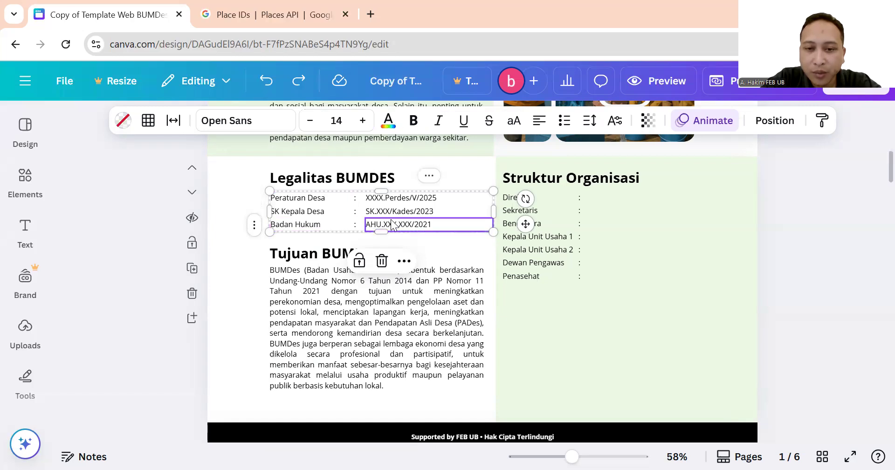
click(306, 252)
click(245, 287)
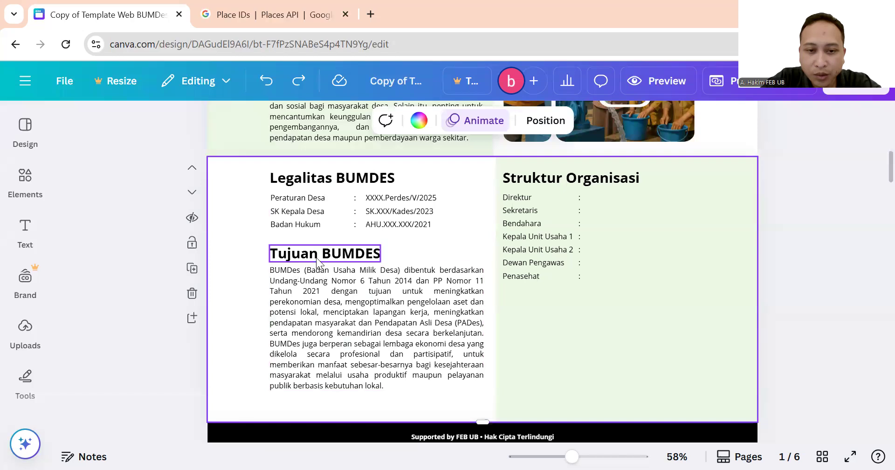
click(462, 295)
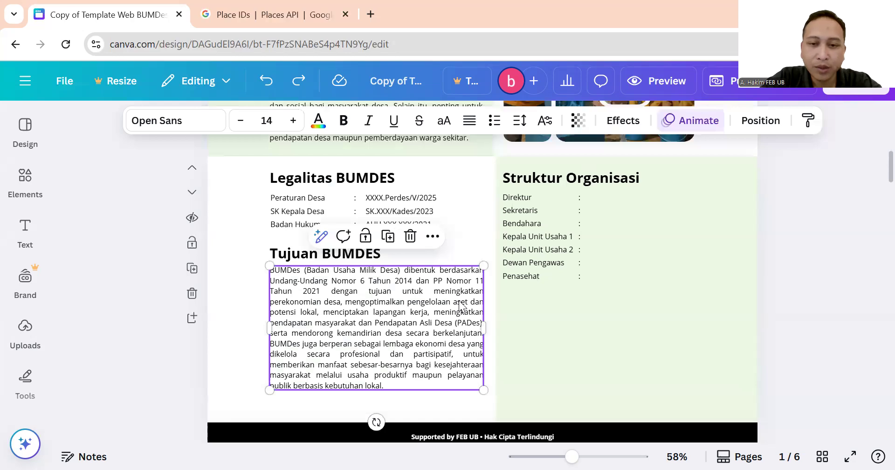
scroll(468, 339, up, 3)
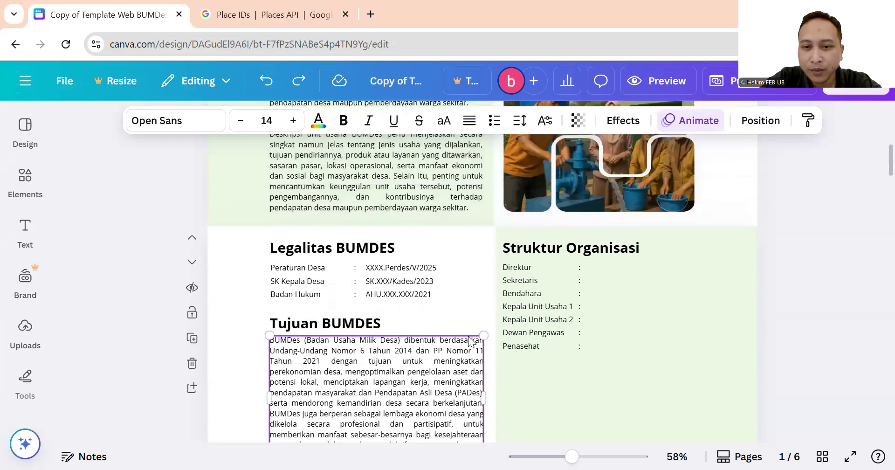
click(586, 249)
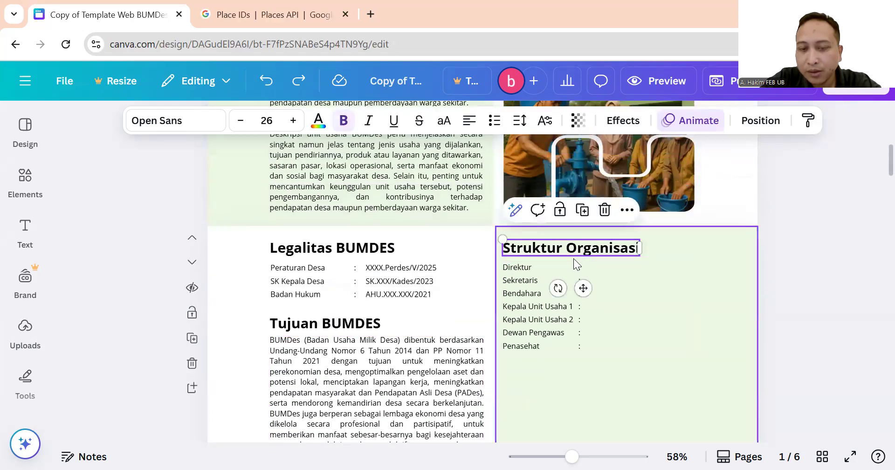
click(531, 264)
click(528, 283)
click(530, 309)
click(717, 237)
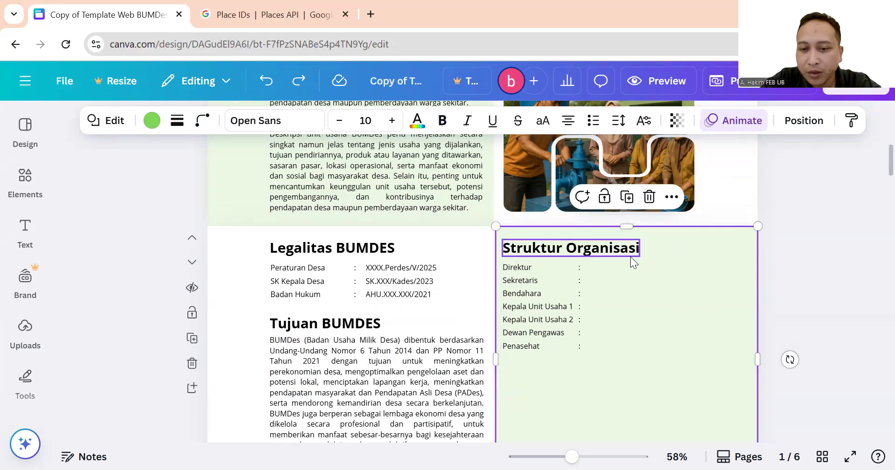
scroll(630, 256, down, 2)
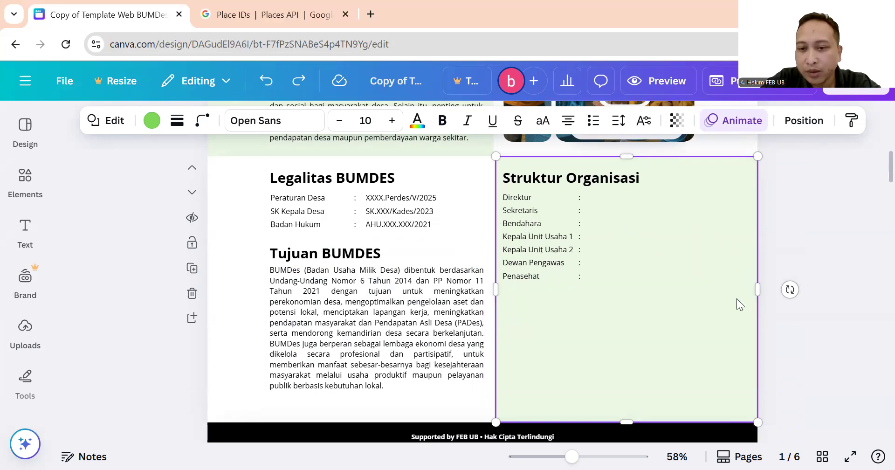
scroll(642, 241, down, 1)
scroll(642, 241, down, 2)
scroll(642, 238, up, 10)
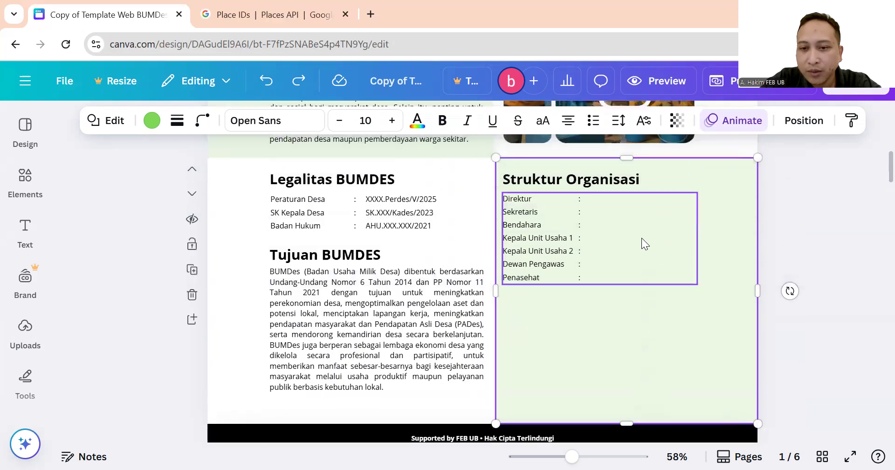
scroll(643, 236, up, 3)
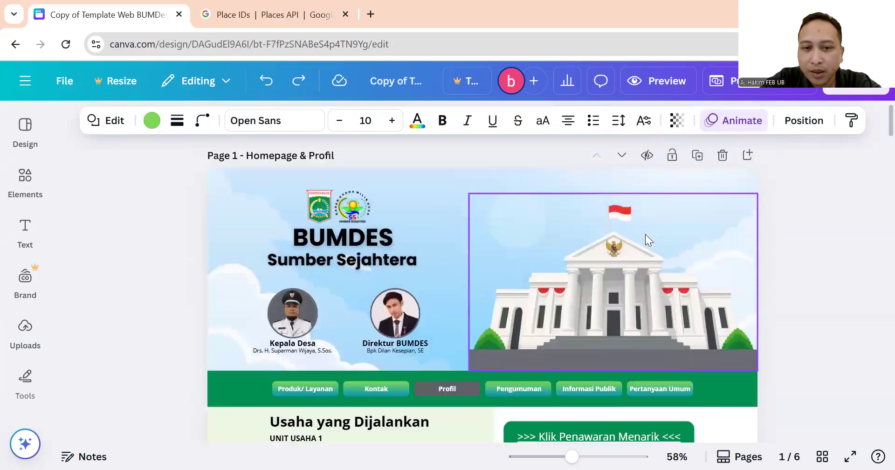
scroll(646, 234, down, 7)
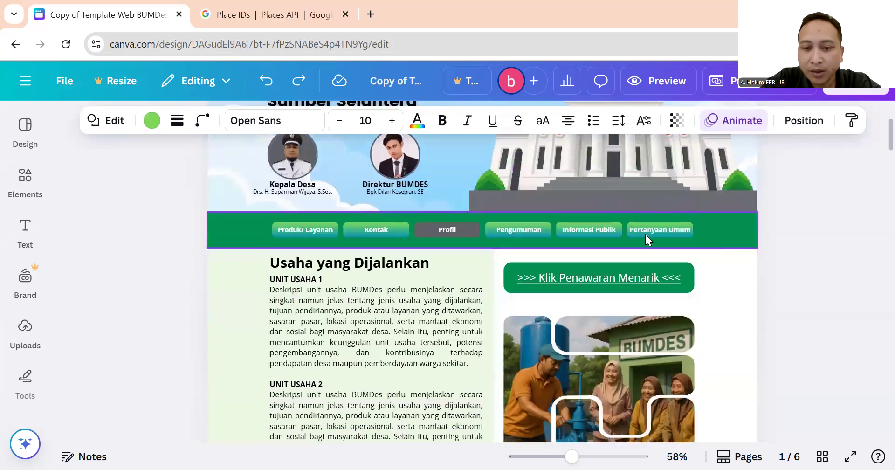
scroll(648, 240, down, 9)
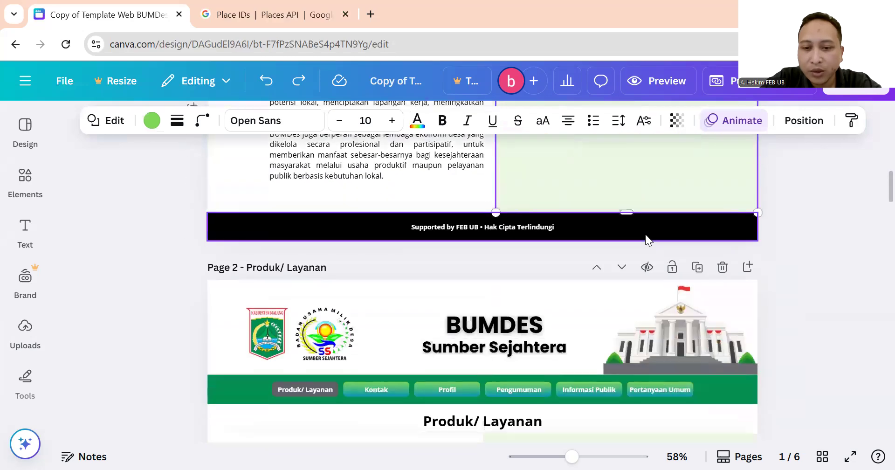
scroll(647, 239, up, 7)
scroll(646, 236, up, 8)
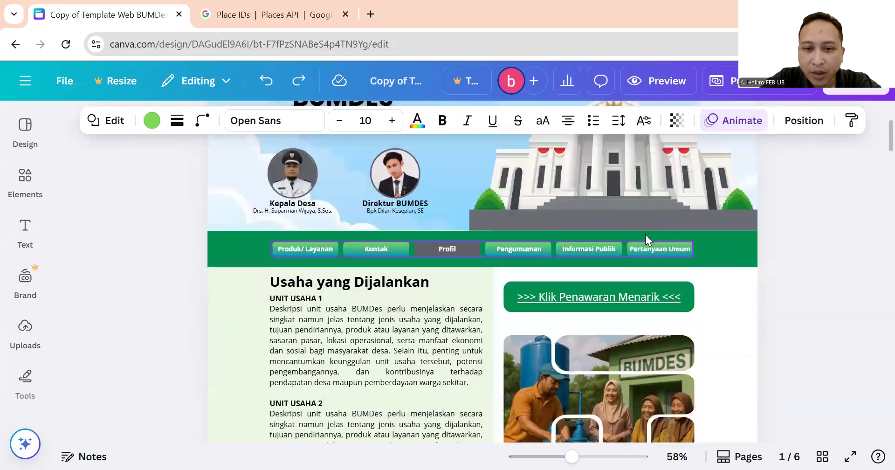
scroll(646, 234, down, 2)
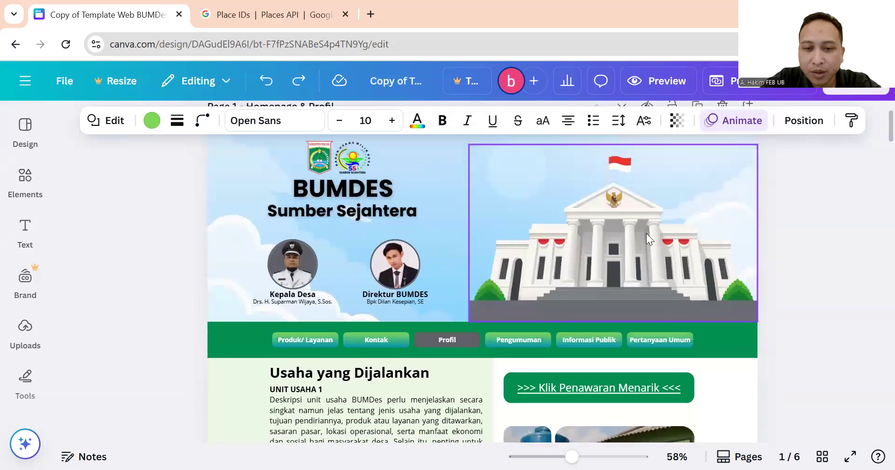
scroll(646, 233, up, 2)
click(647, 233)
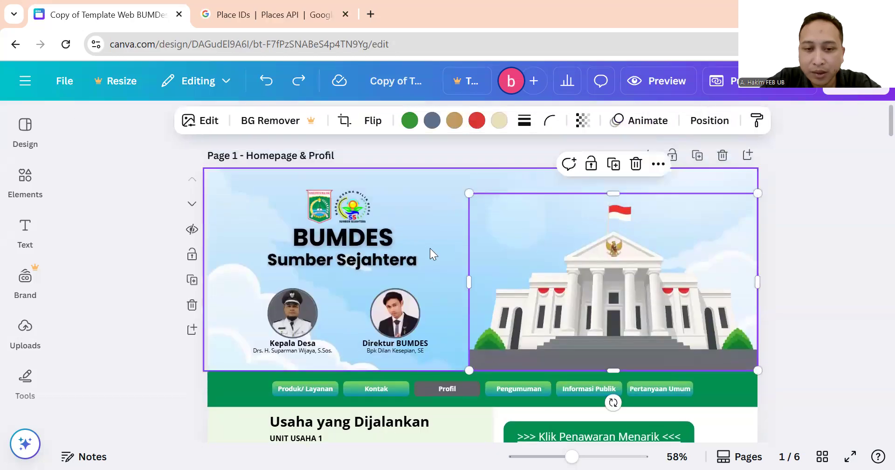
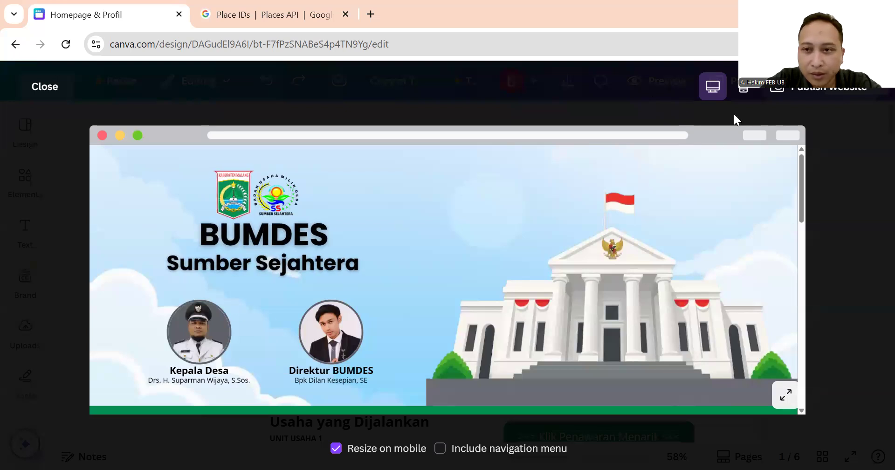
Check the website's mobile layout in preview, then close it and select the round logo.
click(749, 92)
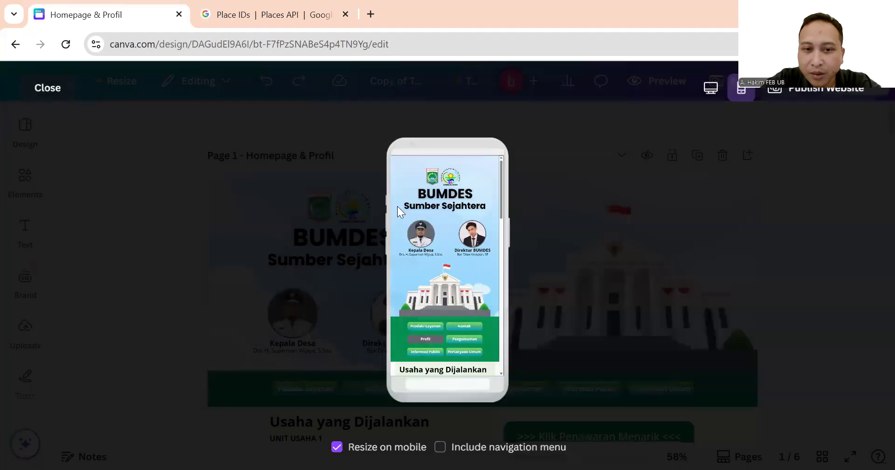
click(45, 96)
click(351, 209)
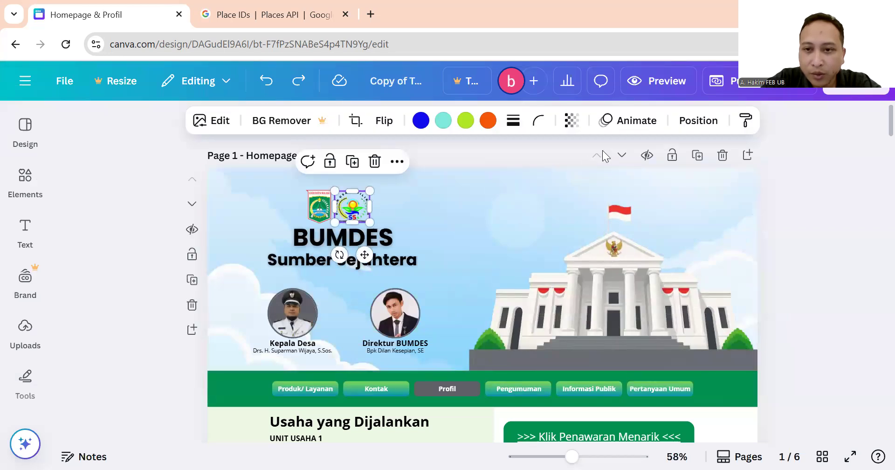
Open the Animate panel for the round Sumber Sejahtera logo and browse its effects down to Add-on effects.
click(638, 122)
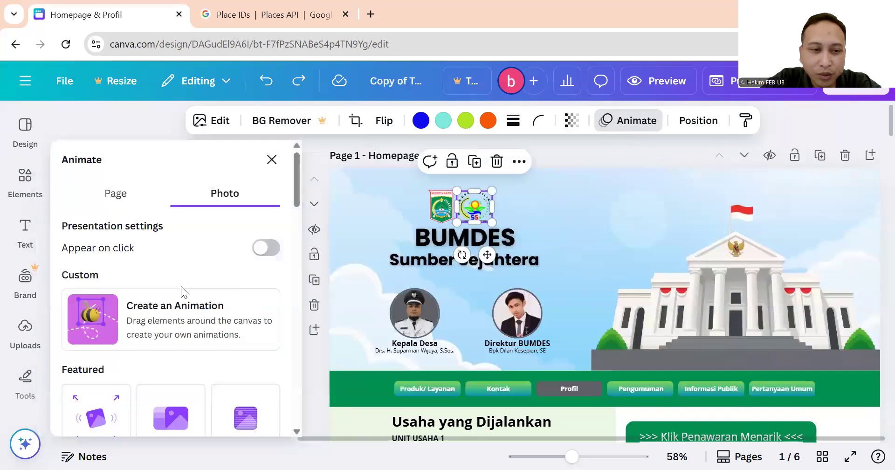
scroll(202, 325, down, 10)
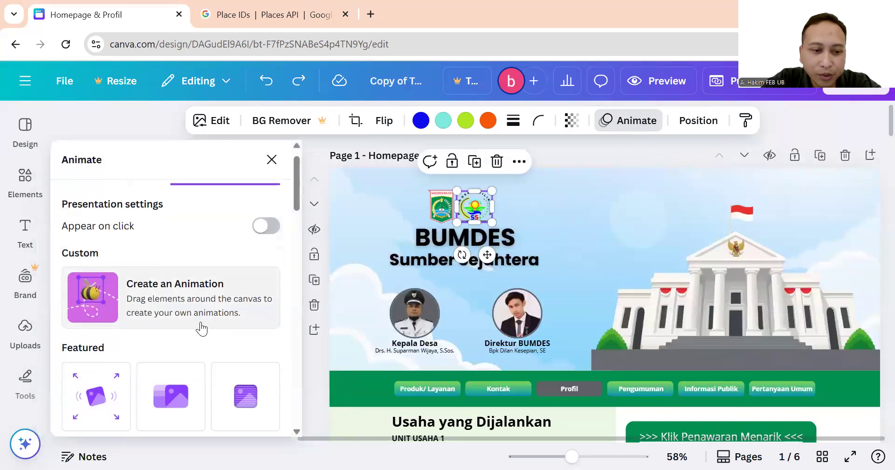
scroll(202, 329, down, 9)
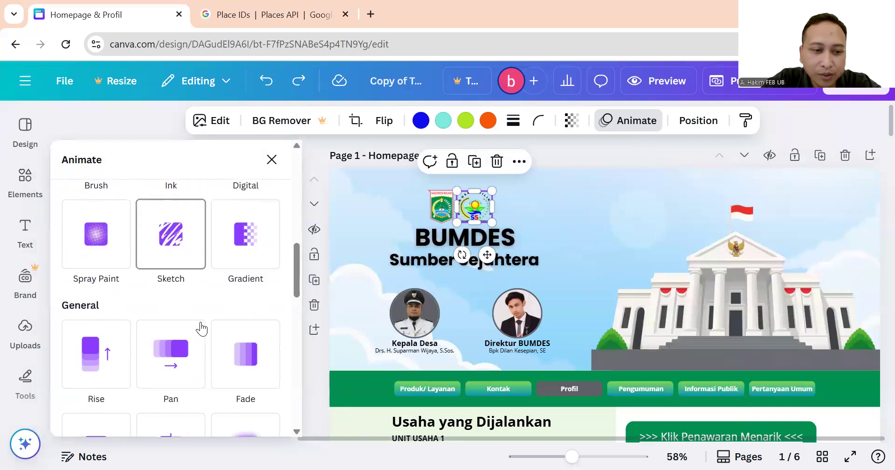
scroll(201, 329, down, 7)
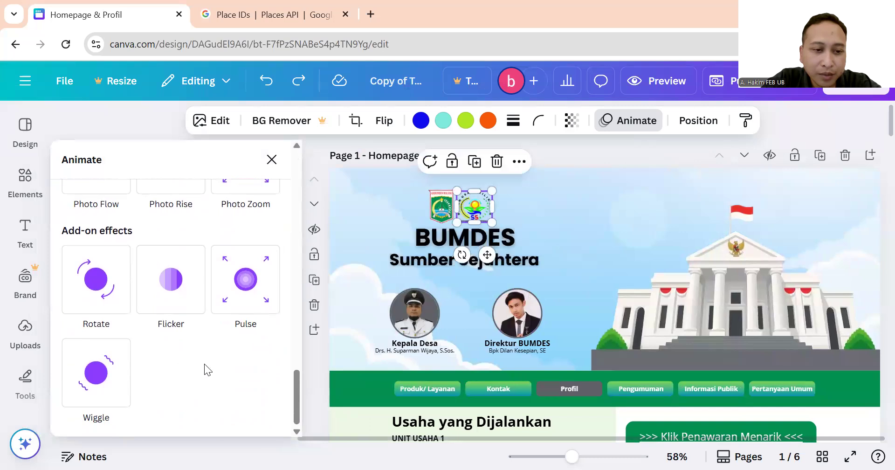
scroll(205, 364, up, 3)
scroll(199, 359, up, 3)
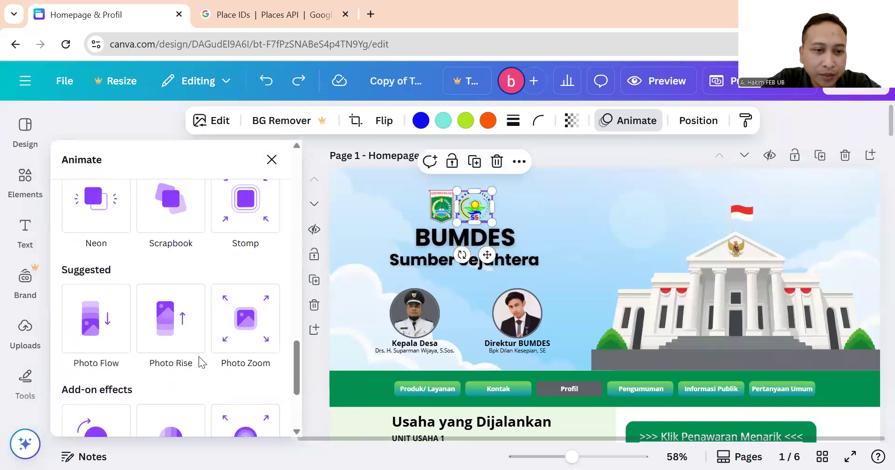
scroll(198, 358, down, 6)
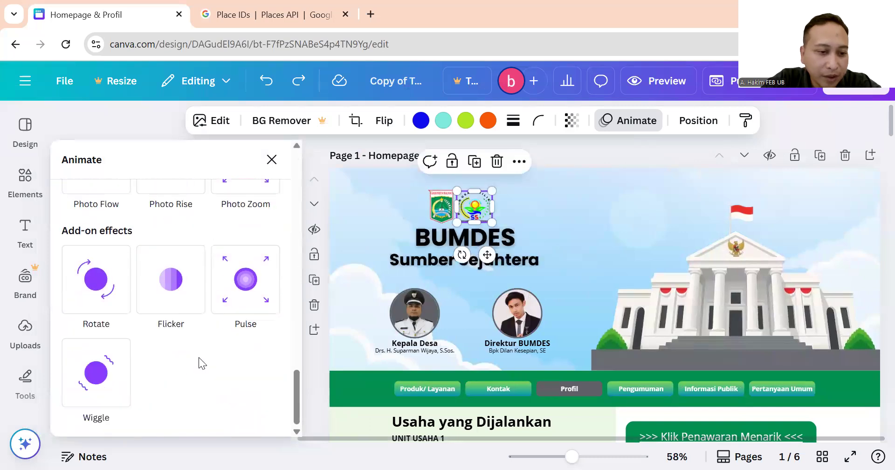
scroll(199, 357, up, 4)
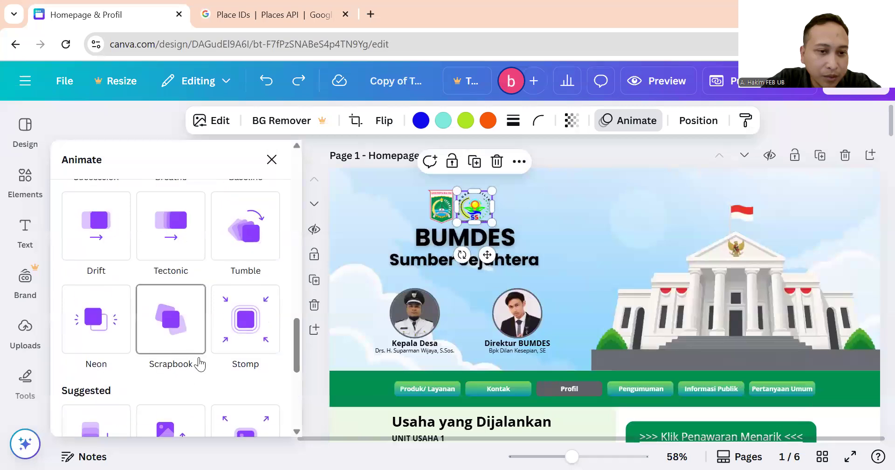
scroll(200, 364, up, 5)
scroll(200, 364, up, 4)
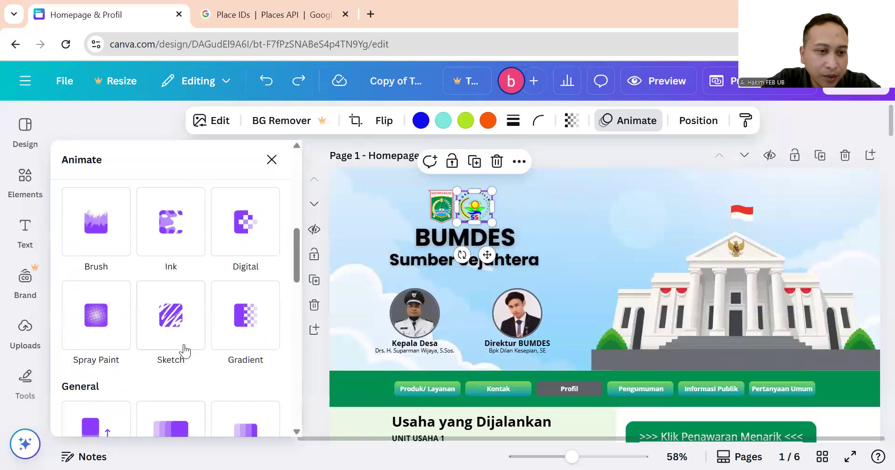
scroll(185, 352, up, 5)
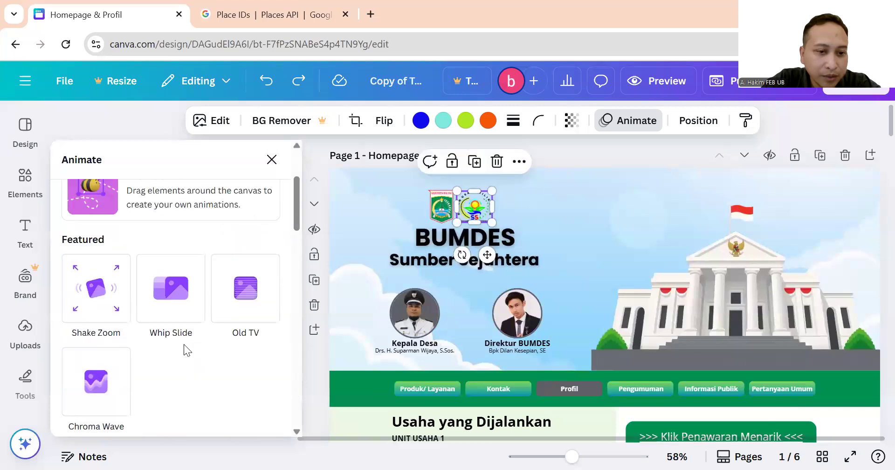
scroll(185, 343, up, 3)
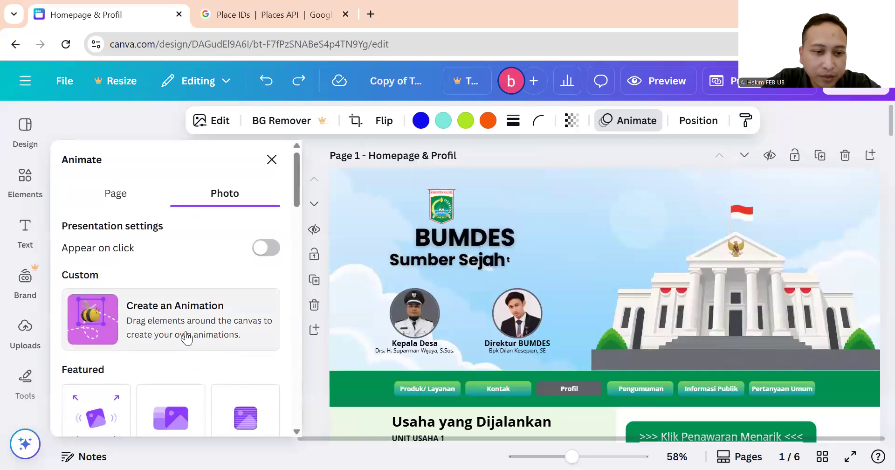
scroll(186, 337, down, 5)
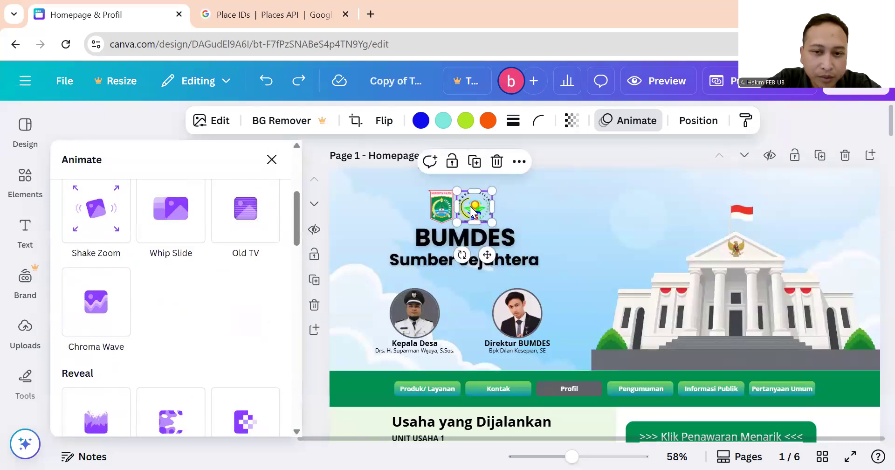
scroll(244, 266, down, 6)
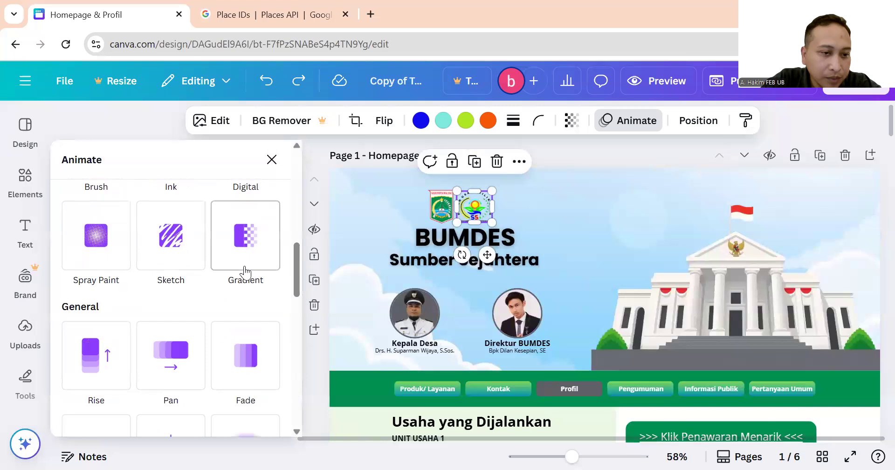
scroll(245, 272, down, 4)
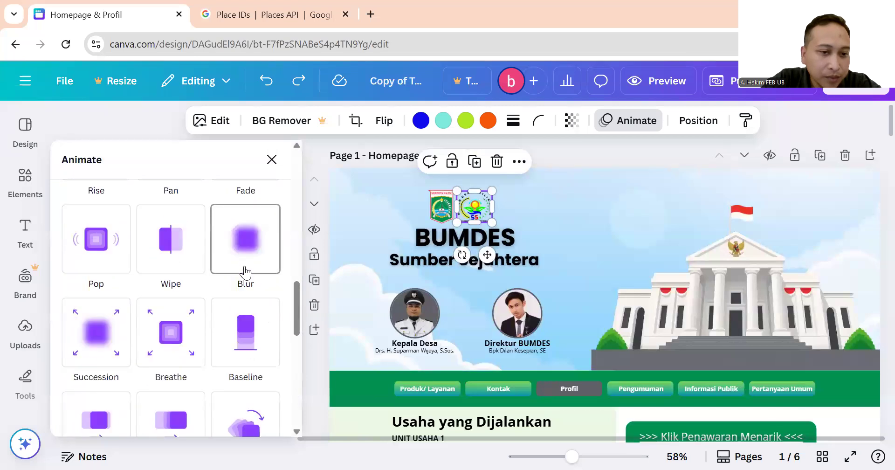
scroll(246, 272, down, 3)
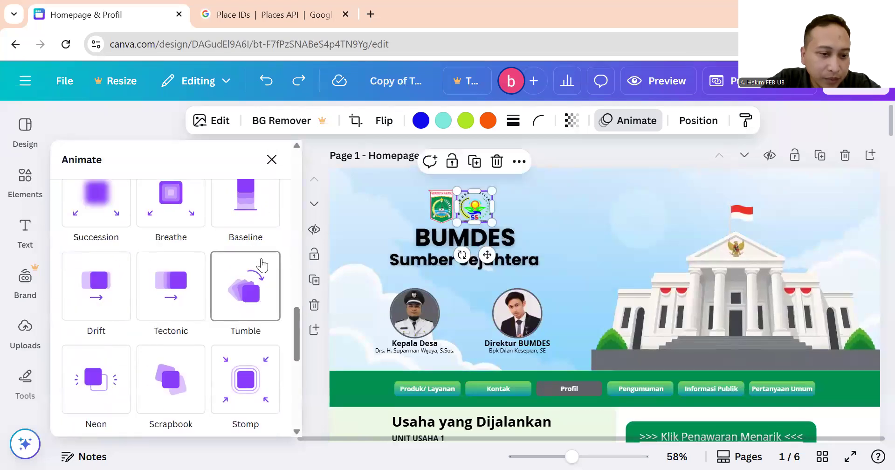
scroll(261, 264, down, 2)
scroll(262, 265, down, 3)
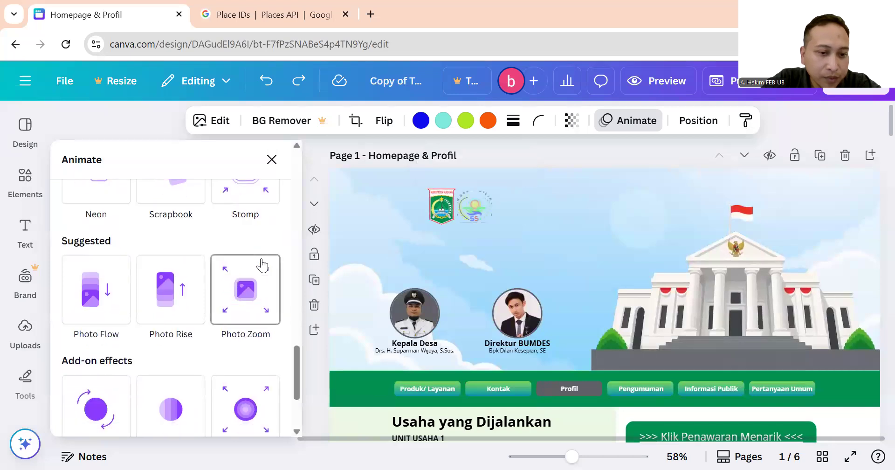
scroll(264, 265, down, 3)
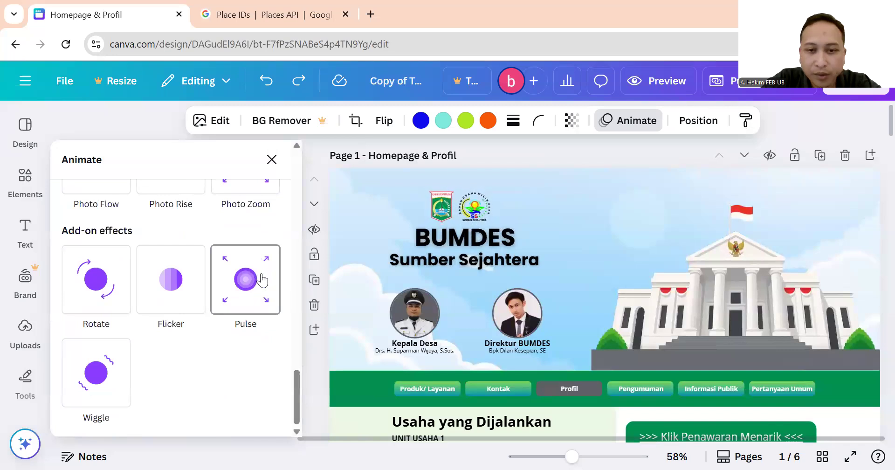
Apply the Pulse effect to the homepage logo and to the round logo on page 2.
click(262, 280)
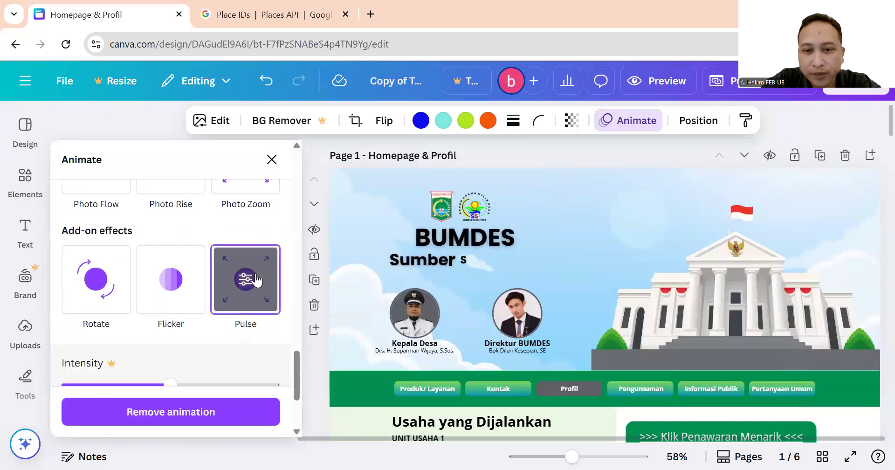
click(489, 205)
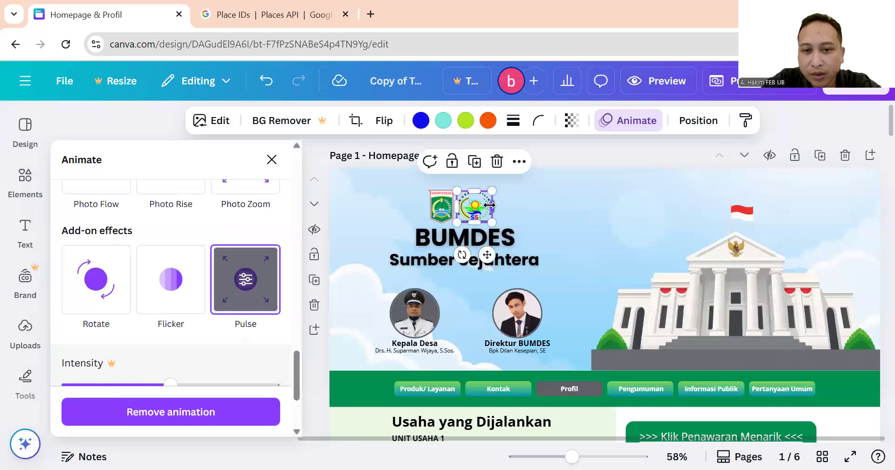
scroll(487, 243, down, 15)
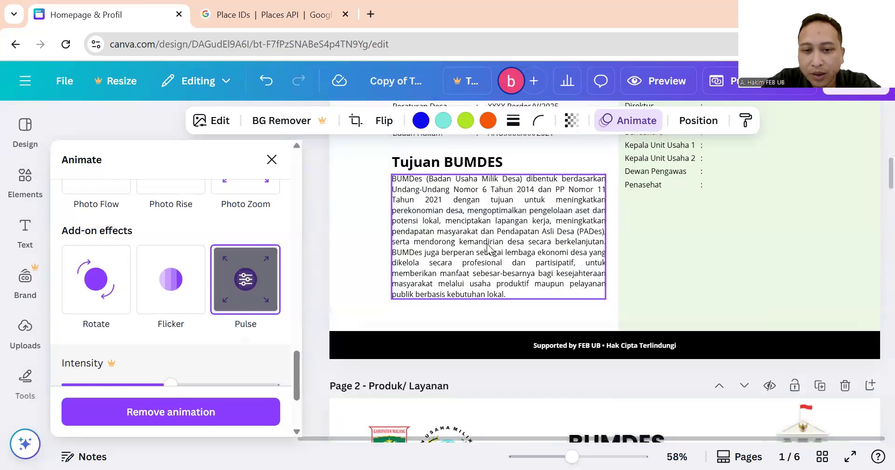
click(443, 198)
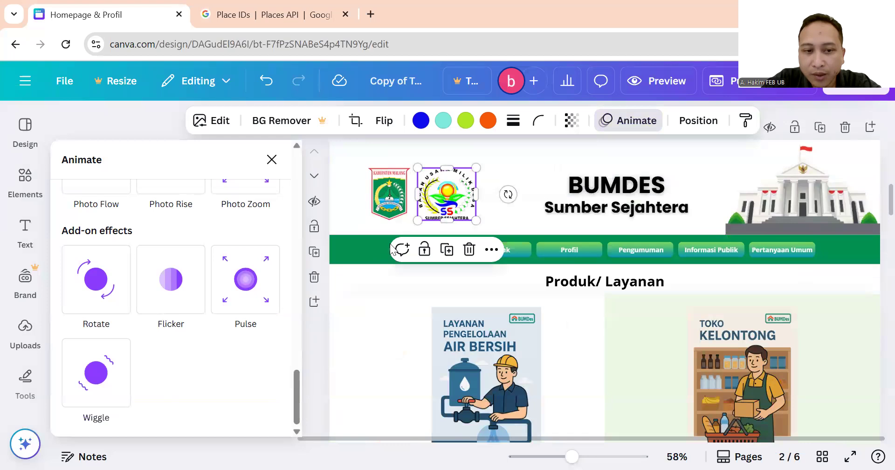
click(260, 287)
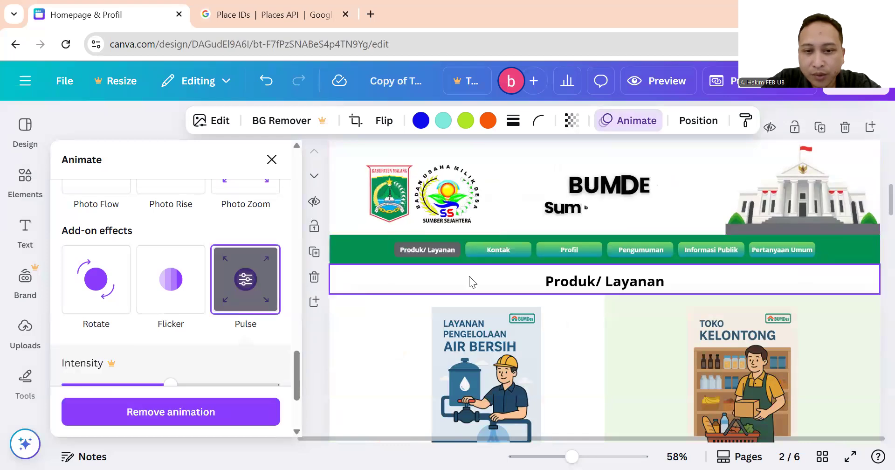
Give the round logos on pages 3 and 4 the Pulse effect.
scroll(469, 276, down, 8)
scroll(460, 264, down, 4)
click(438, 183)
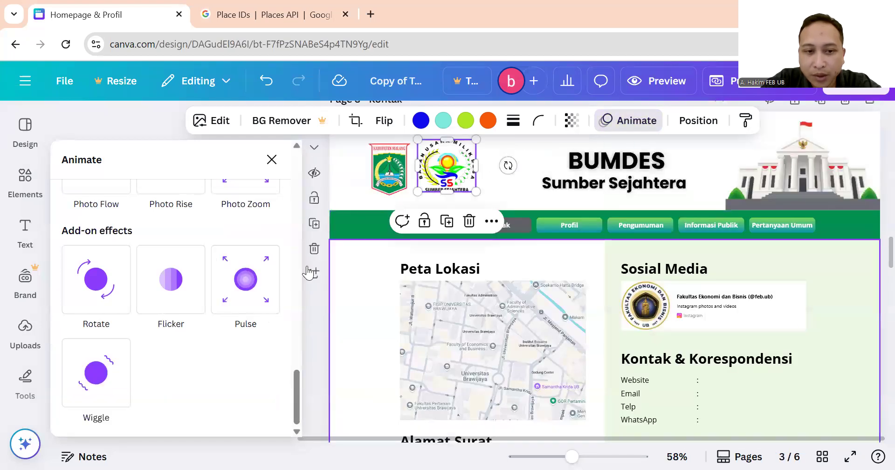
click(264, 279)
scroll(429, 290, down, 10)
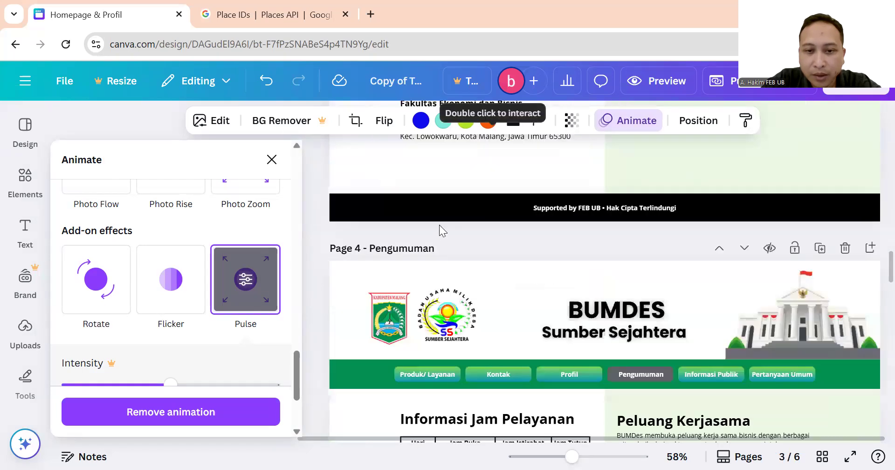
click(443, 253)
click(261, 295)
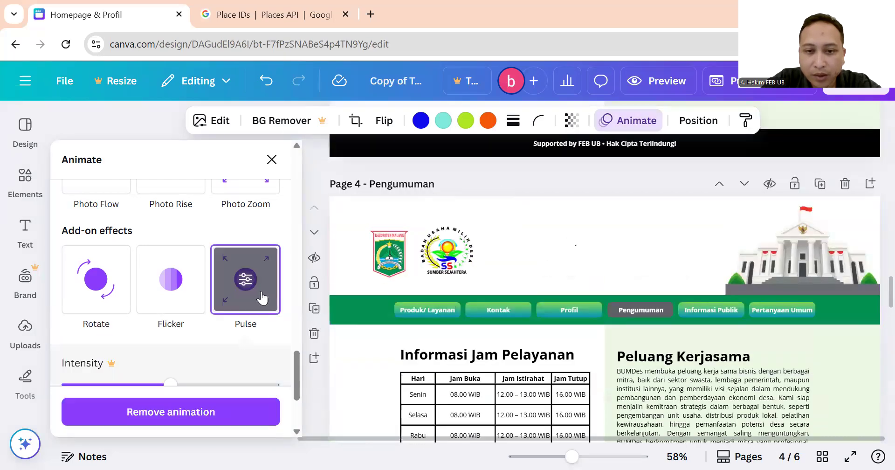
Apply Pulse to the Pertanyaan Umum page's logo and scroll back through the pages.
scroll(407, 263, down, 8)
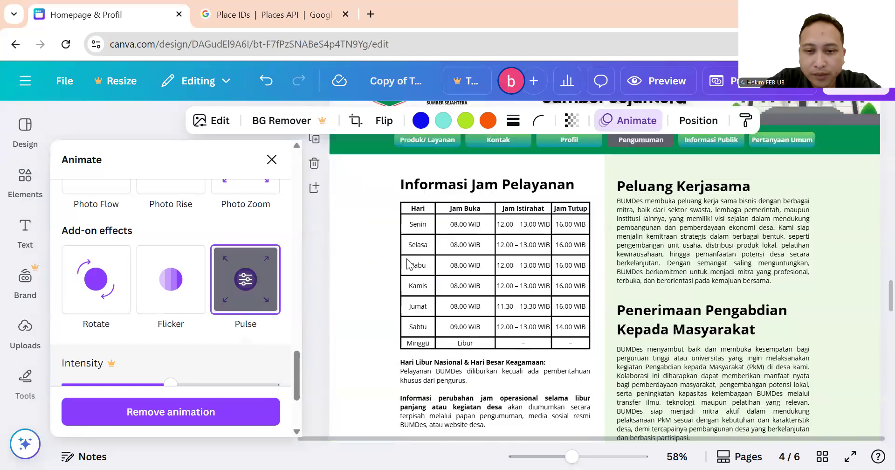
scroll(407, 263, down, 2)
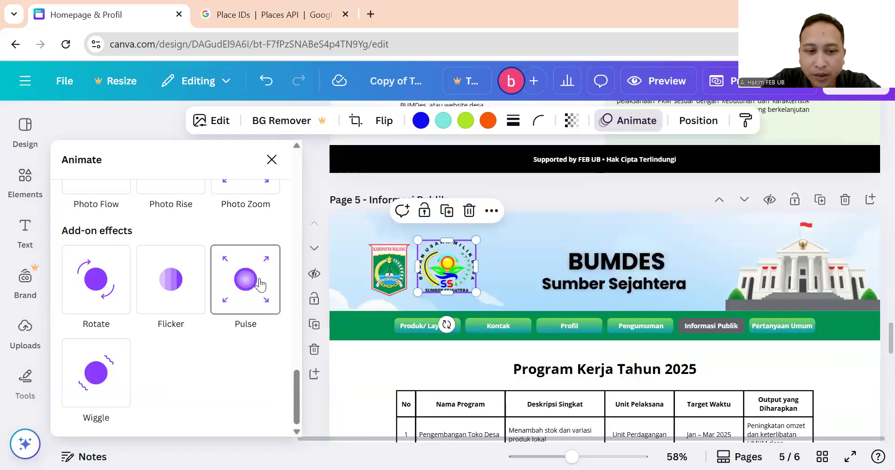
scroll(429, 273, down, 10)
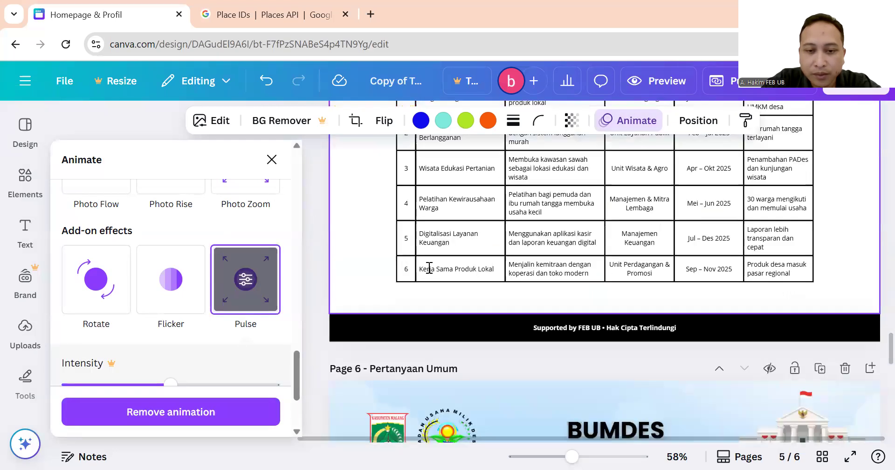
click(443, 289)
click(266, 285)
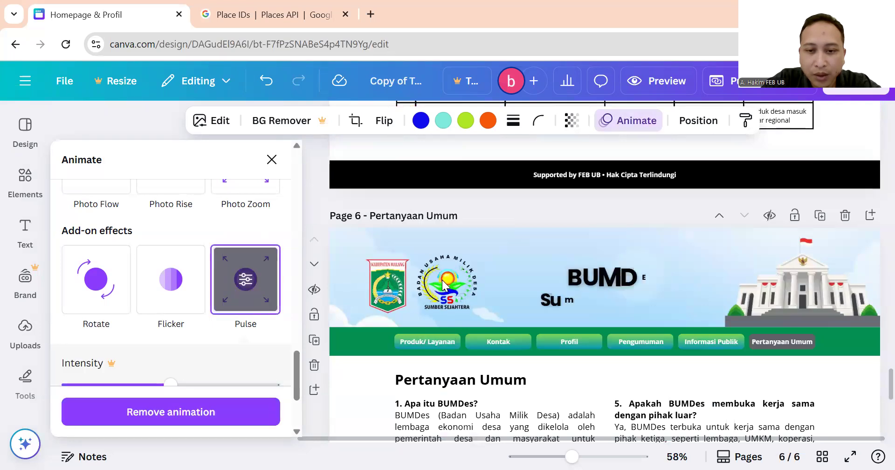
scroll(444, 286, down, 1)
scroll(445, 286, down, 4)
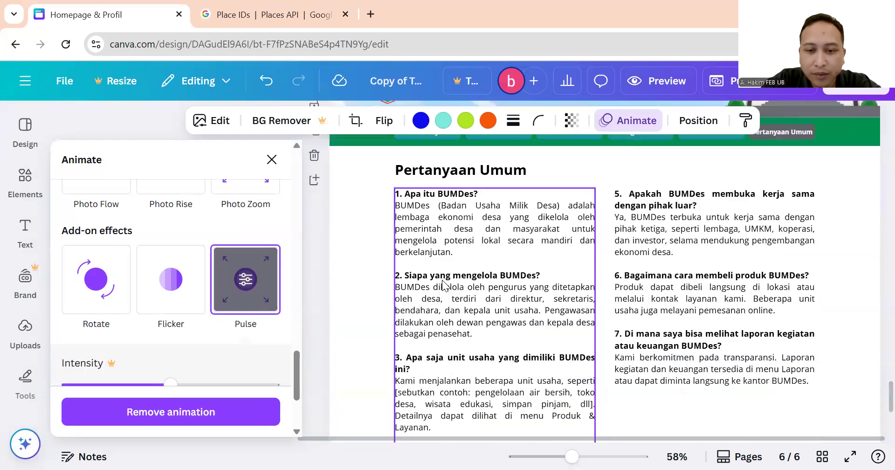
scroll(445, 282, down, 3)
scroll(446, 280, up, 7)
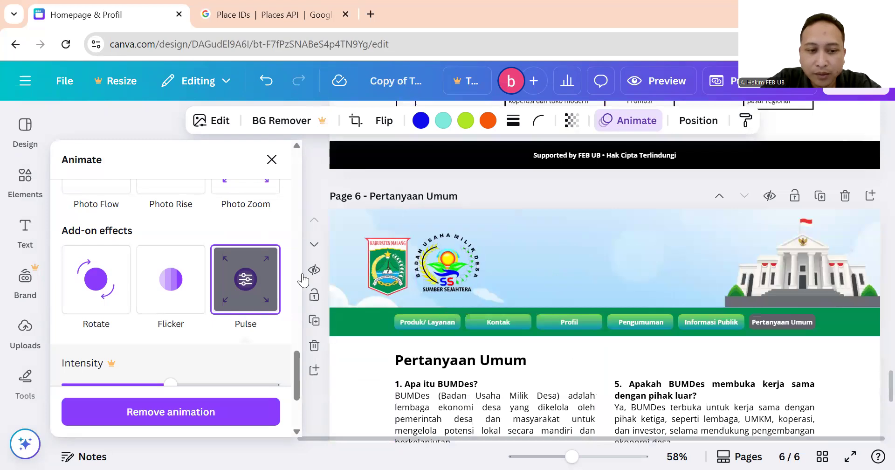
scroll(448, 261, up, 15)
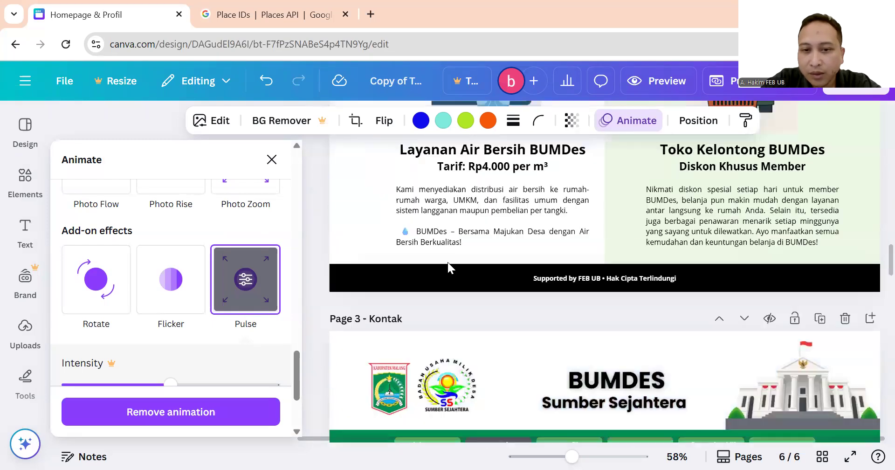
scroll(448, 262, up, 8)
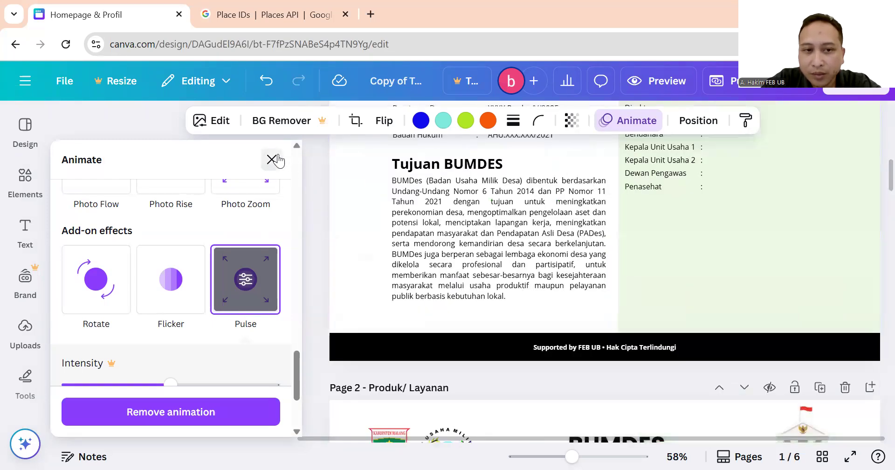
Close the animation settings and review the Layanan Air Bersih and Toko Kelontong cards on page 2.
click(272, 160)
scroll(399, 231, down, 8)
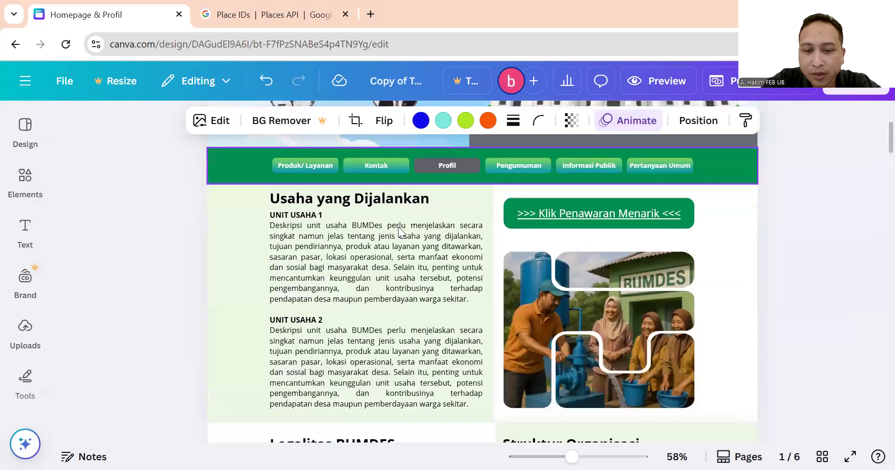
scroll(398, 230, down, 12)
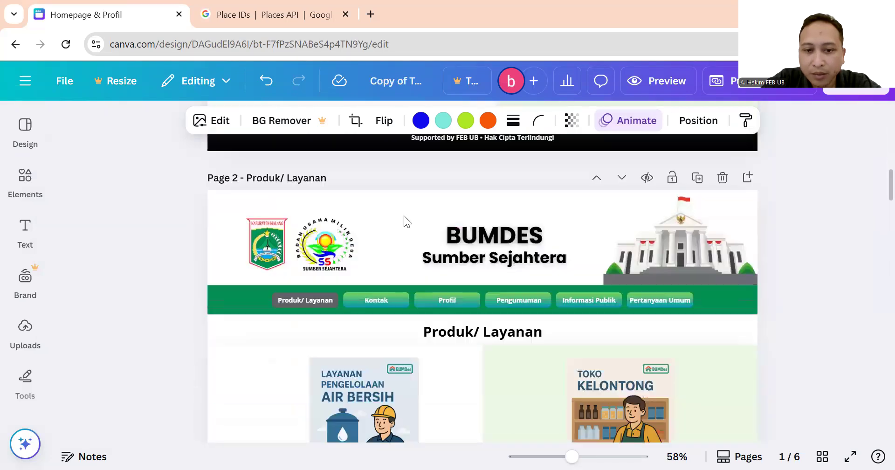
scroll(404, 215, down, 2)
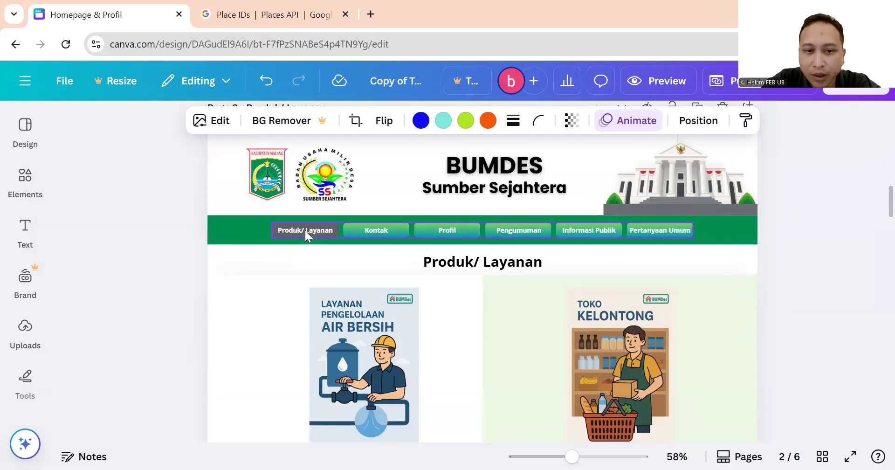
scroll(305, 231, down, 8)
scroll(305, 231, up, 4)
scroll(305, 230, up, 2)
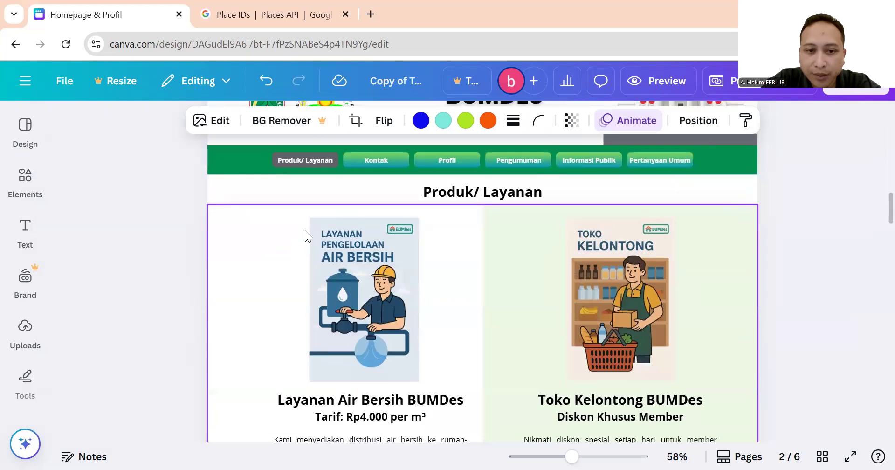
scroll(426, 235, down, 1)
scroll(446, 237, down, 2)
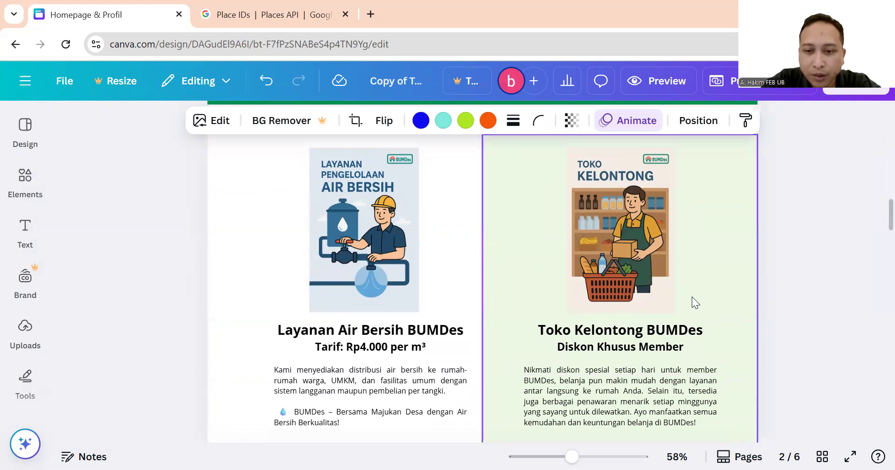
scroll(695, 282, up, 2)
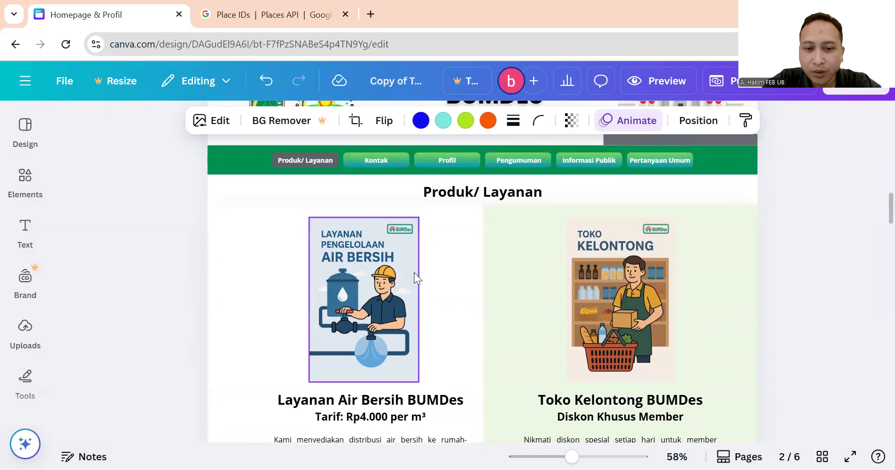
scroll(423, 264, down, 3)
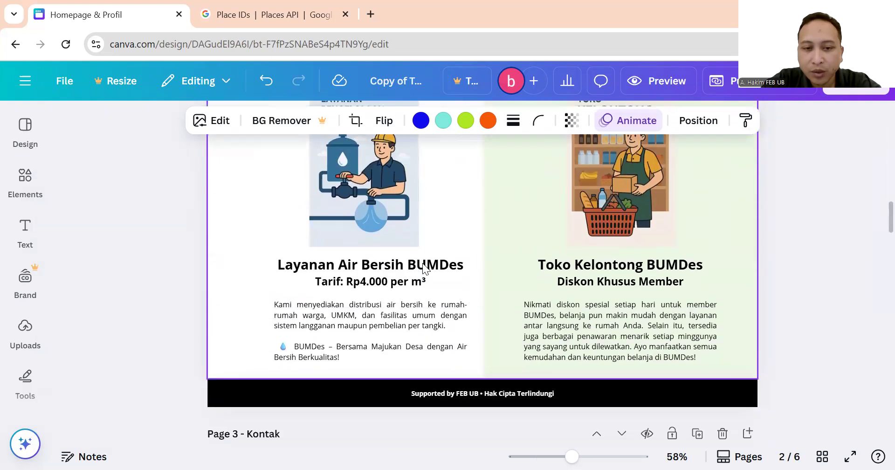
click(397, 233)
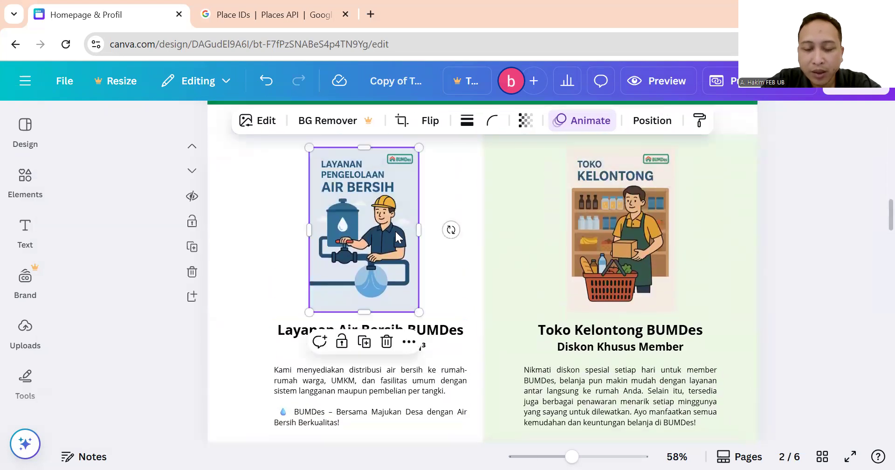
click(622, 238)
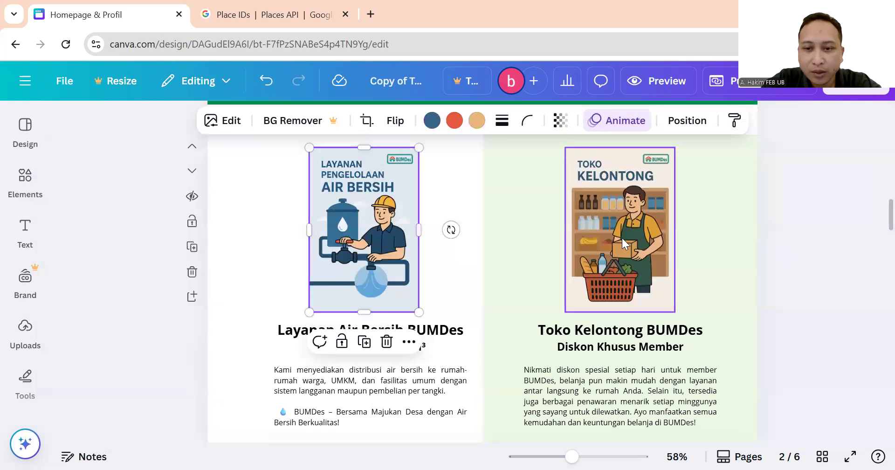
click(414, 334)
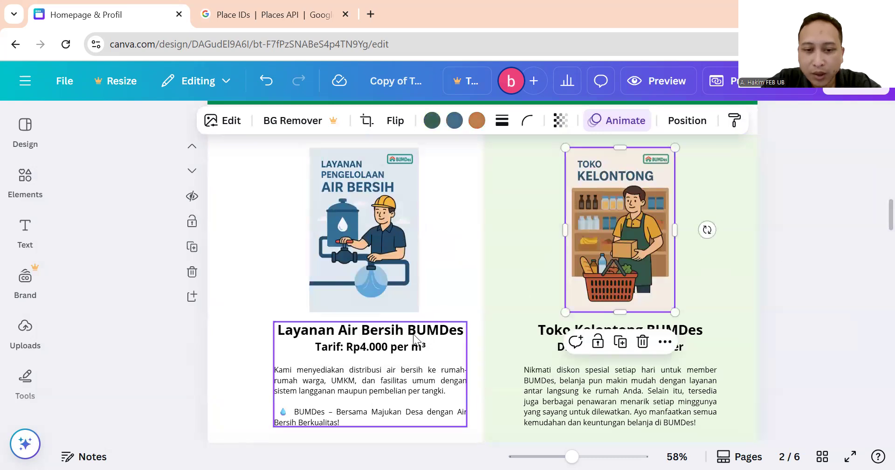
scroll(408, 332, down, 3)
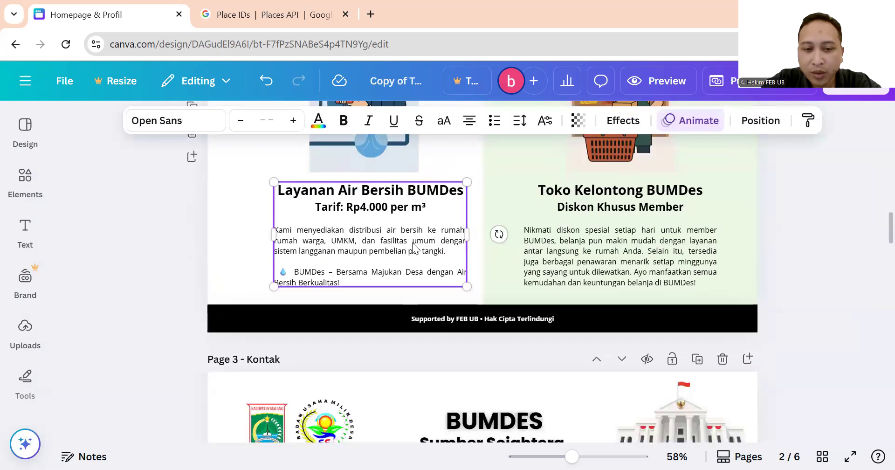
click(586, 192)
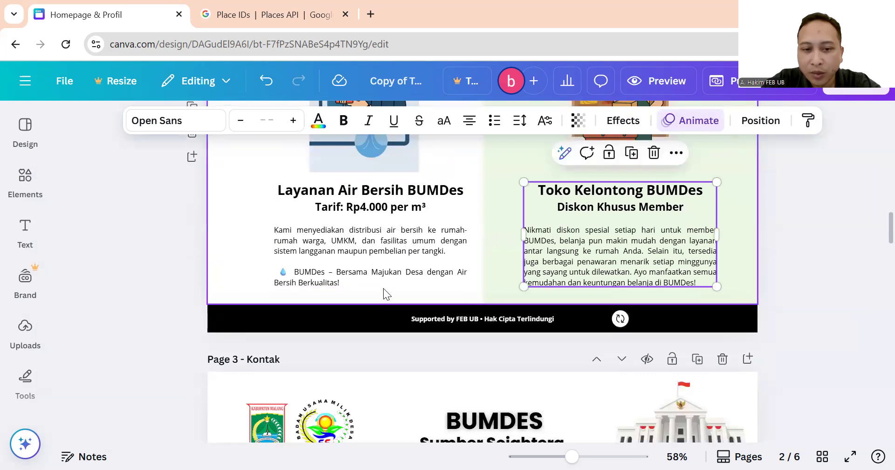
Make the Produk/ Layanan page taller and stretch the green Toko Kelontong box to the new bottom.
click(374, 296)
drag(481, 306, 480, 343)
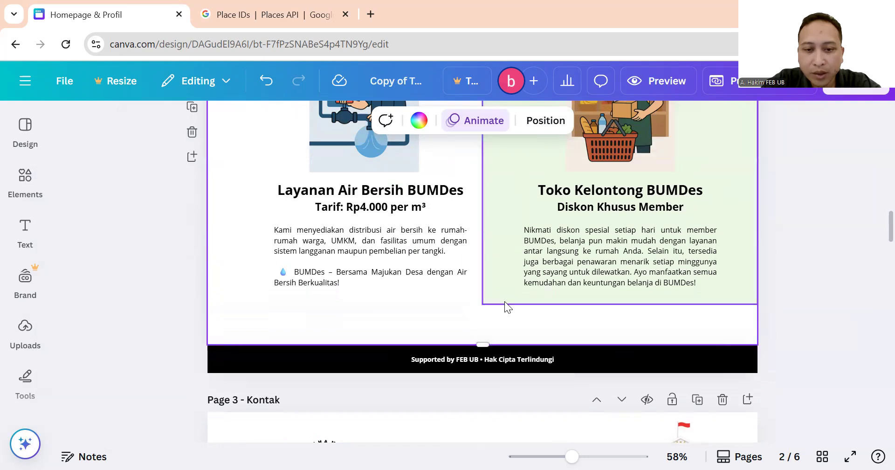
click(617, 298)
drag(620, 304, 618, 345)
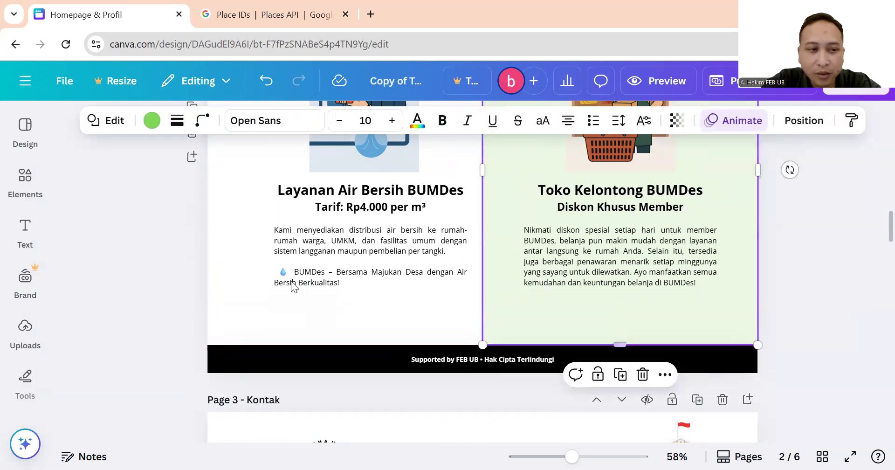
click(26, 180)
scroll(26, 309, down, 5)
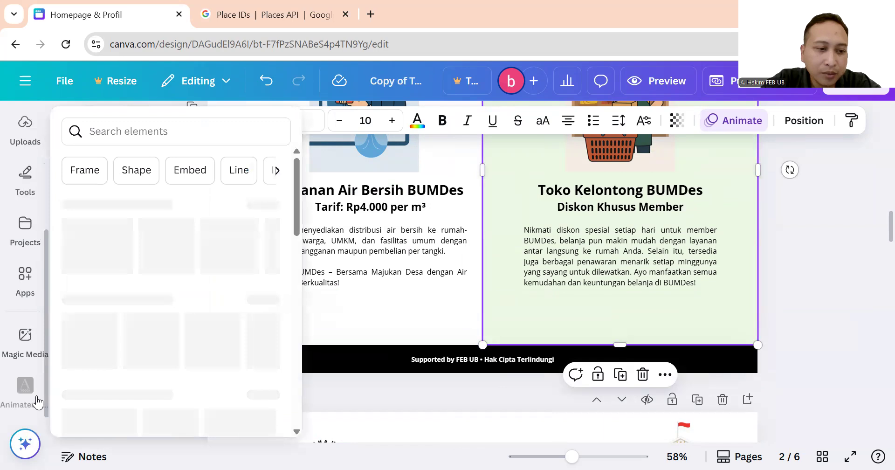
click(27, 183)
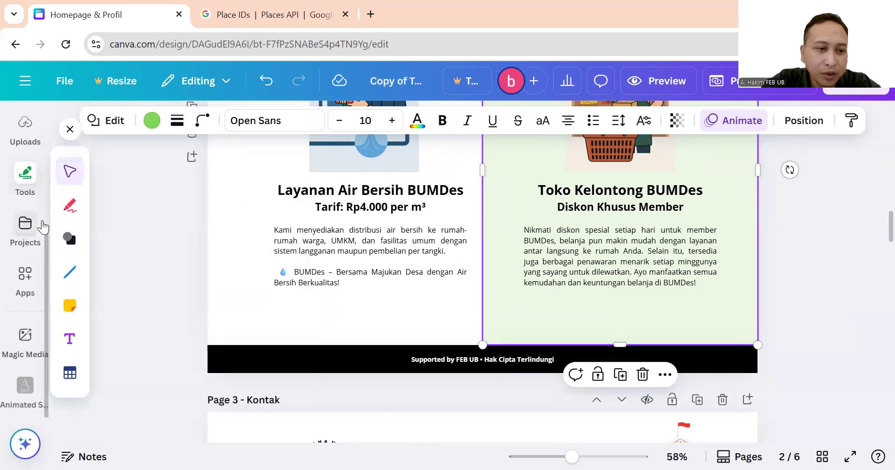
click(70, 250)
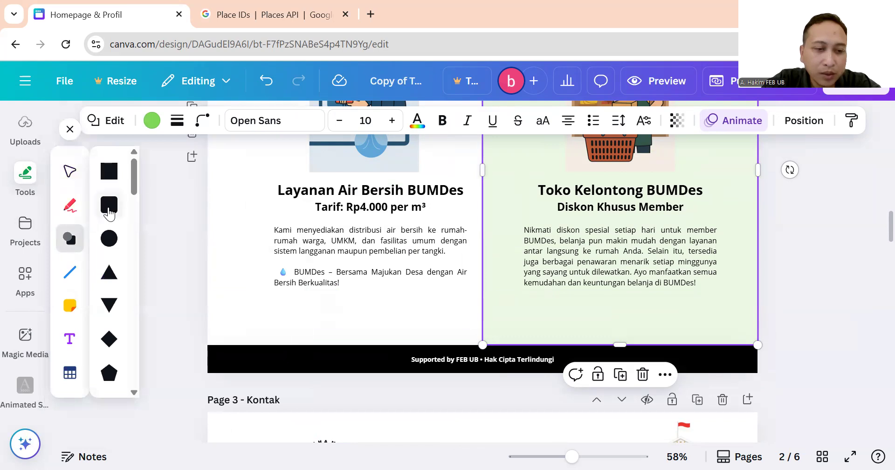
click(109, 205)
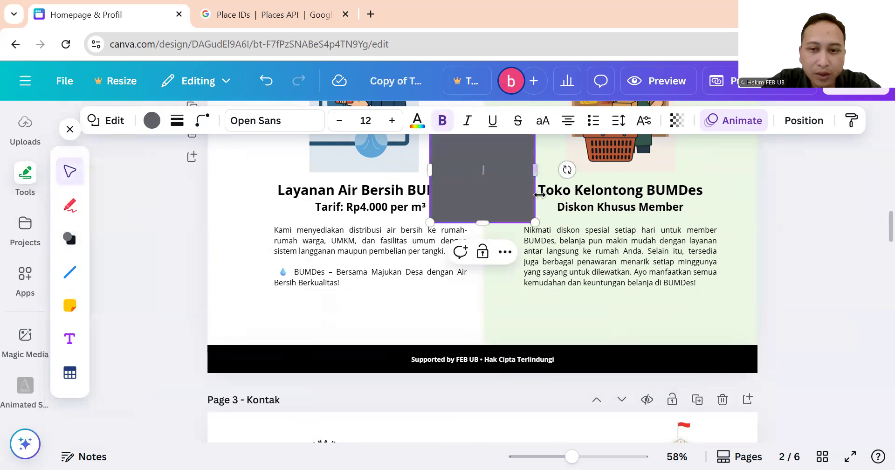
drag(483, 239, 491, 293)
drag(406, 242, 391, 317)
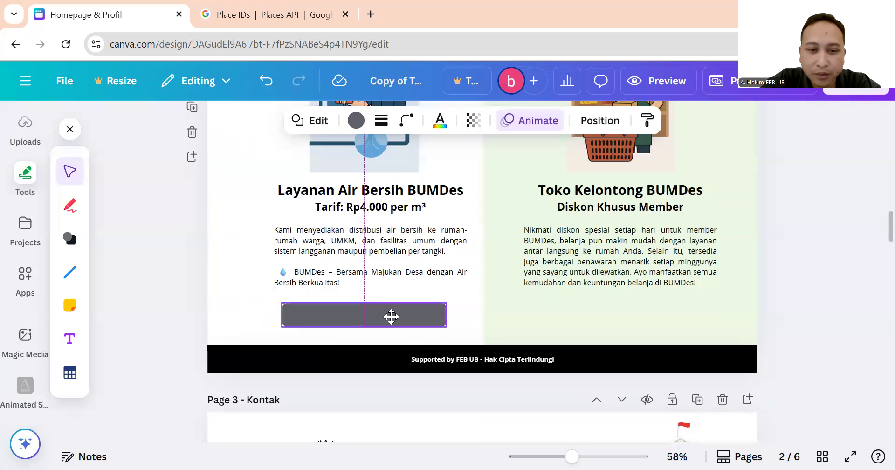
click(406, 121)
drag(346, 183, 359, 183)
click(340, 319)
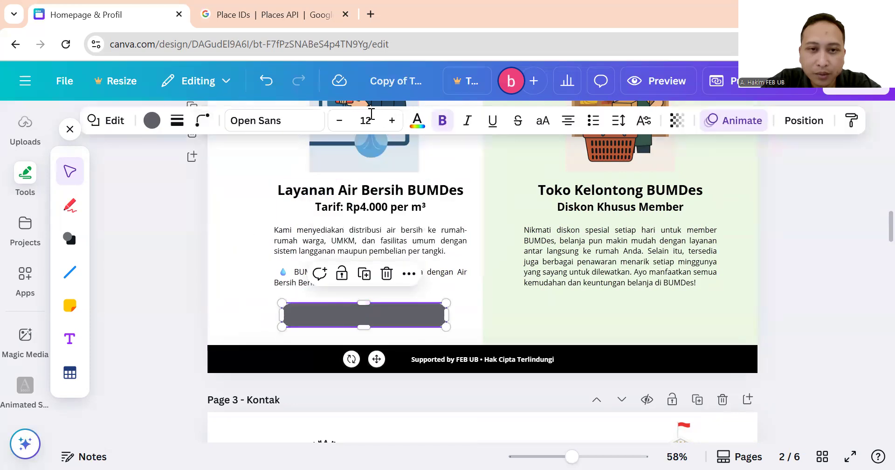
click(152, 120)
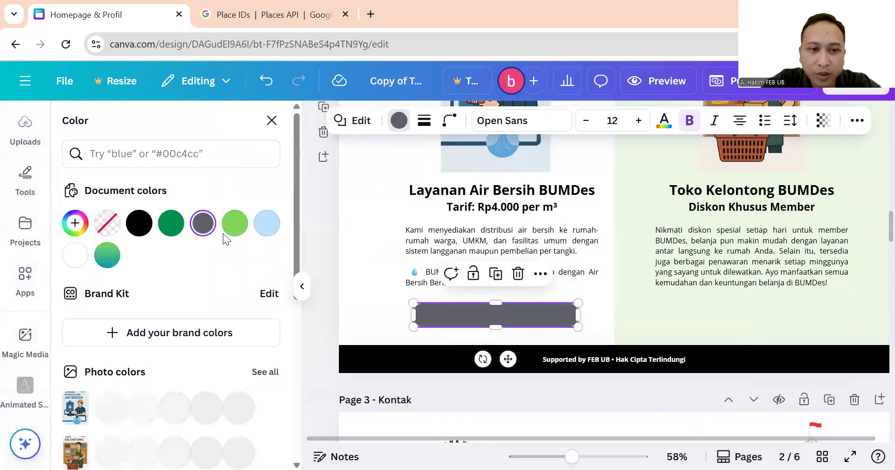
click(172, 223)
click(272, 122)
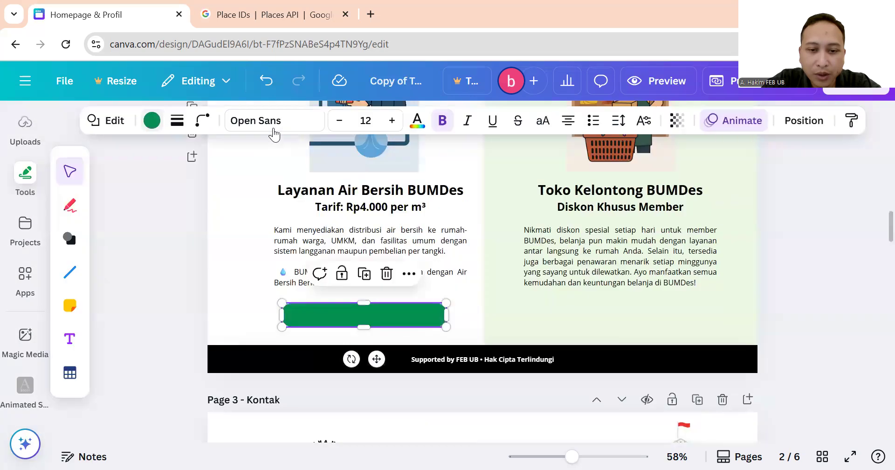
click(388, 314)
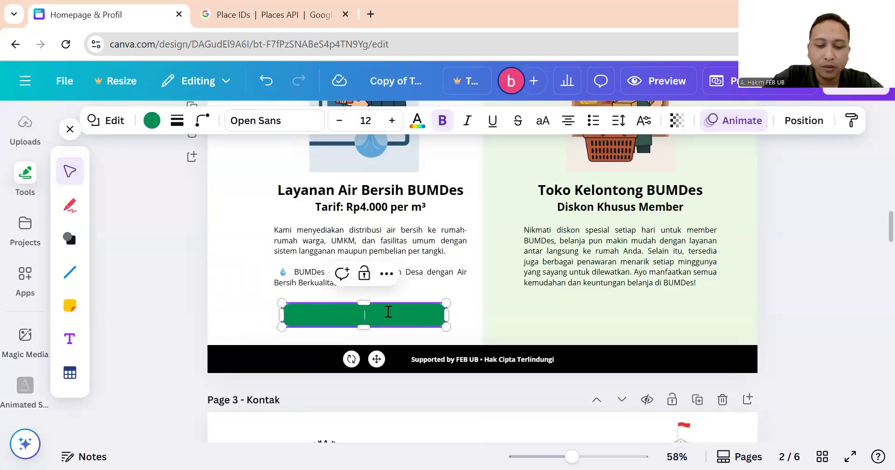
text(Pesan Sekarang)
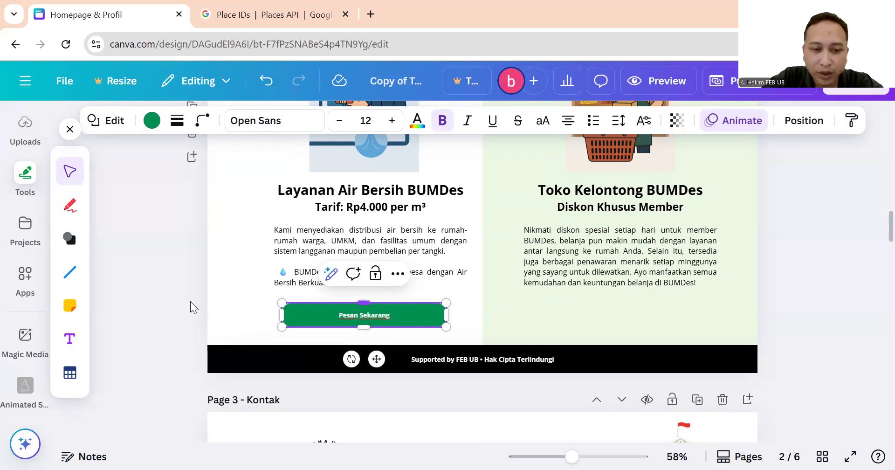
click(335, 312)
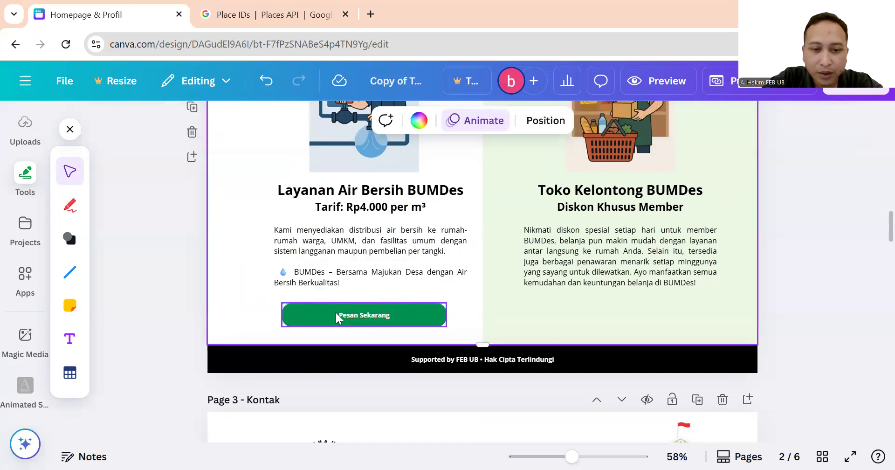
Leave the Pesan Sekarang button unlinked and delete it from the Layanan Air Bersih card.
right_click(397, 319)
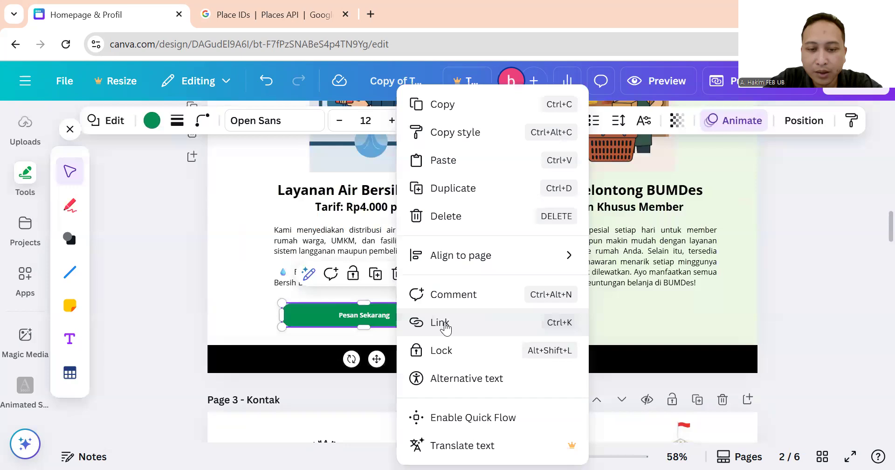
right_click(346, 310)
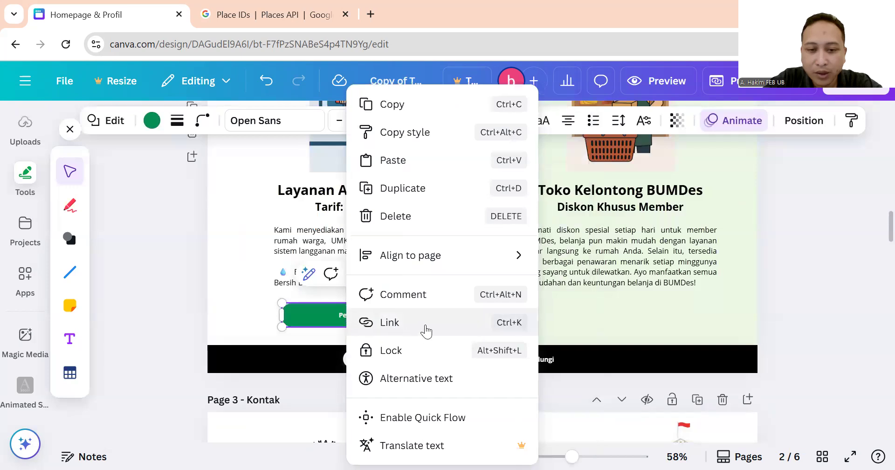
click(426, 322)
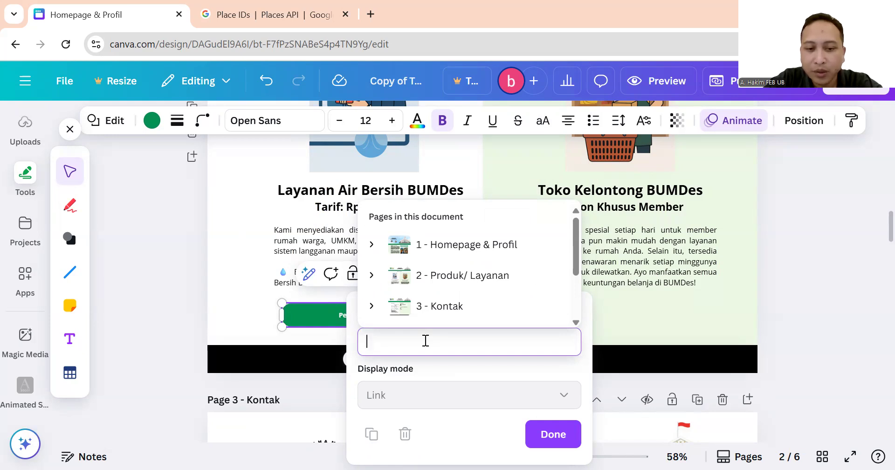
click(259, 312)
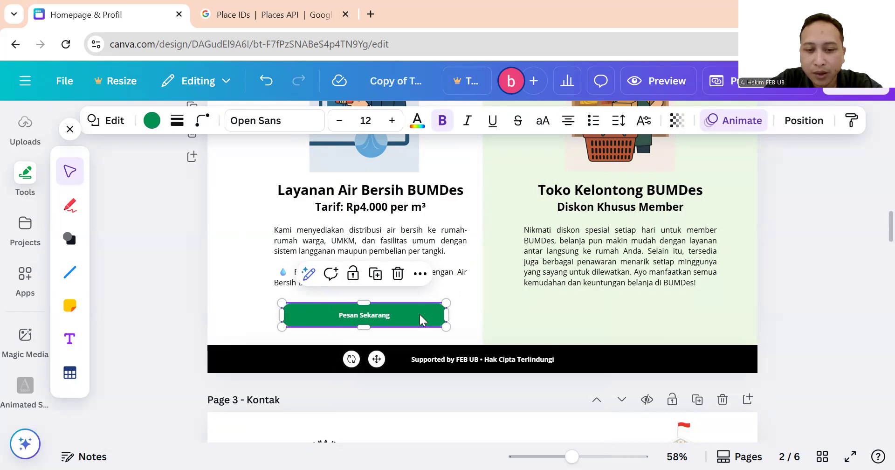
click(457, 312)
click(404, 311)
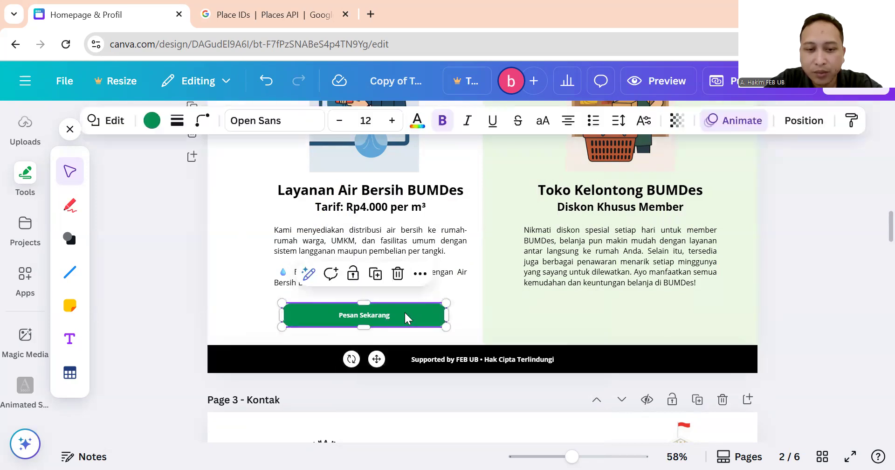
key(Delete)
Shorten page 2 and fine-tune its height so the cards sit just above the footer.
drag(484, 346, 497, 319)
scroll(525, 264, up, 3)
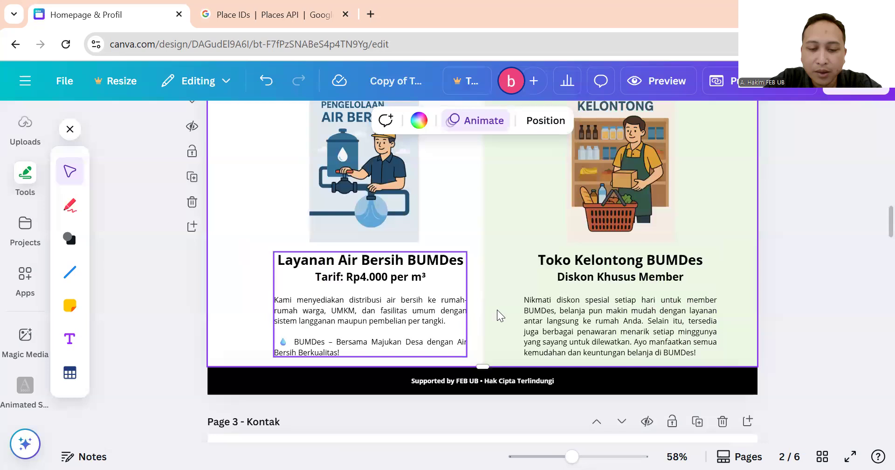
scroll(489, 327, down, 3)
drag(476, 295, 484, 345)
click(534, 312)
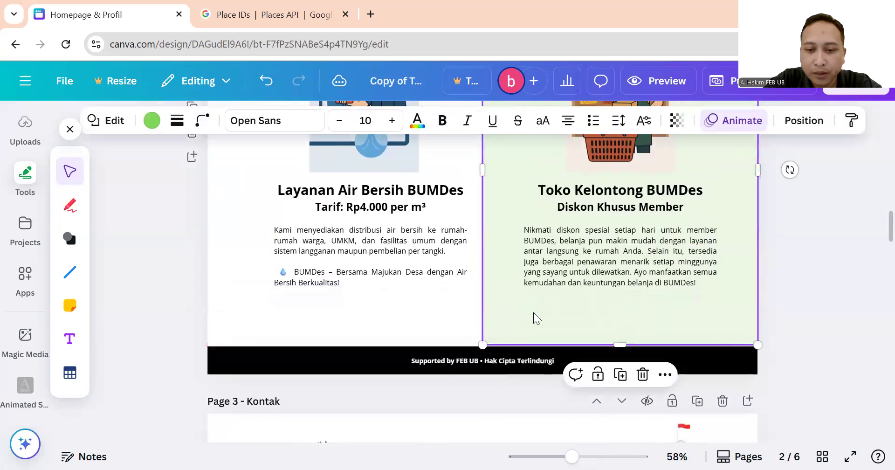
click(430, 319)
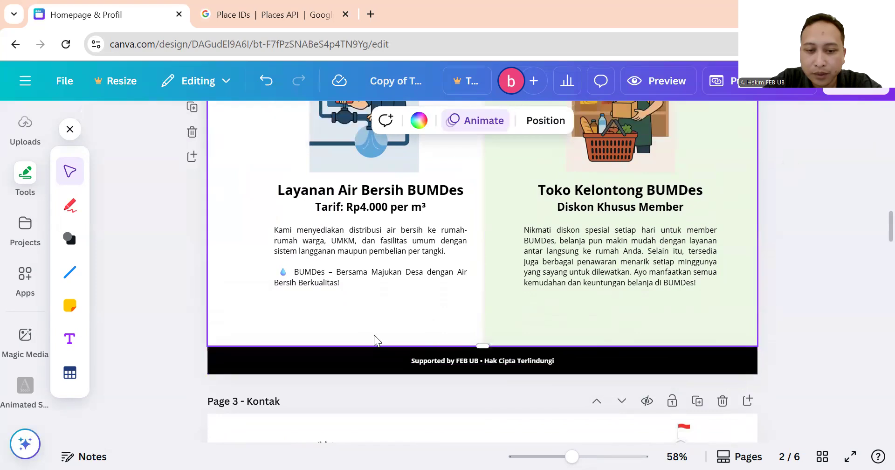
mouse_move(481, 346)
mouse_down()
mouse_move(478, 353)
mouse_move(485, 344)
mouse_up()
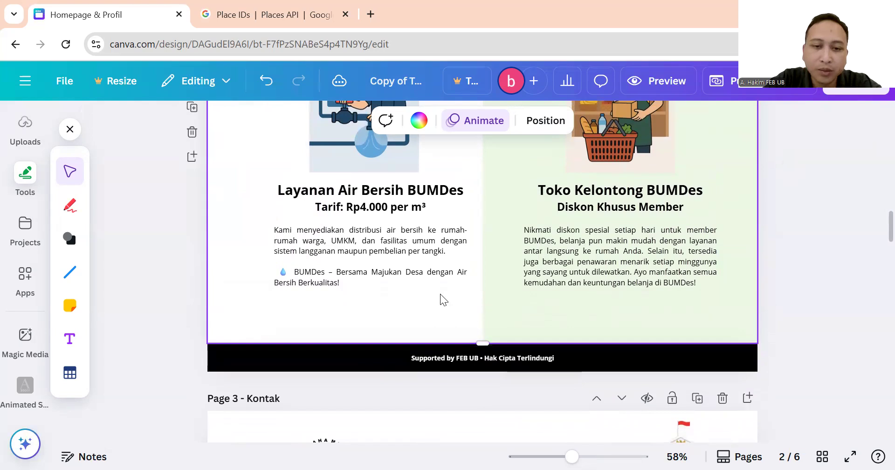
Check the Layanan Air Bersih and Toko Kelontong card images and text, then scroll toward Kontak.
scroll(440, 293, up, 3)
click(365, 229)
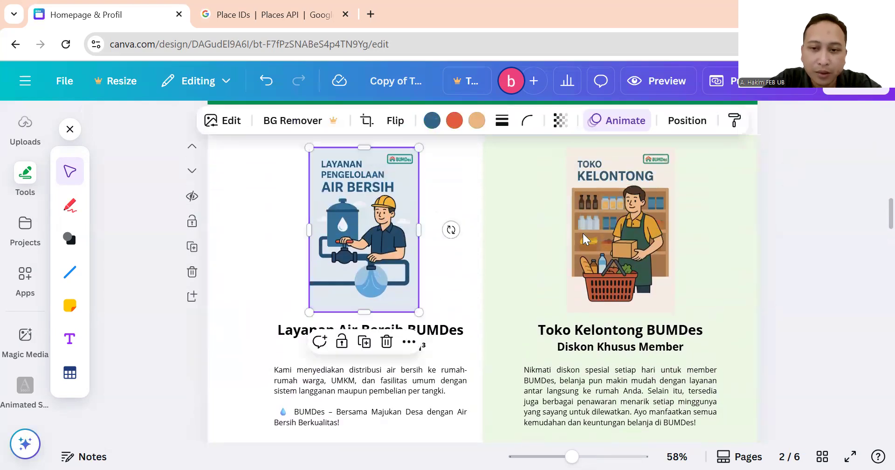
click(589, 235)
scroll(589, 236, down, 1)
click(576, 272)
click(619, 291)
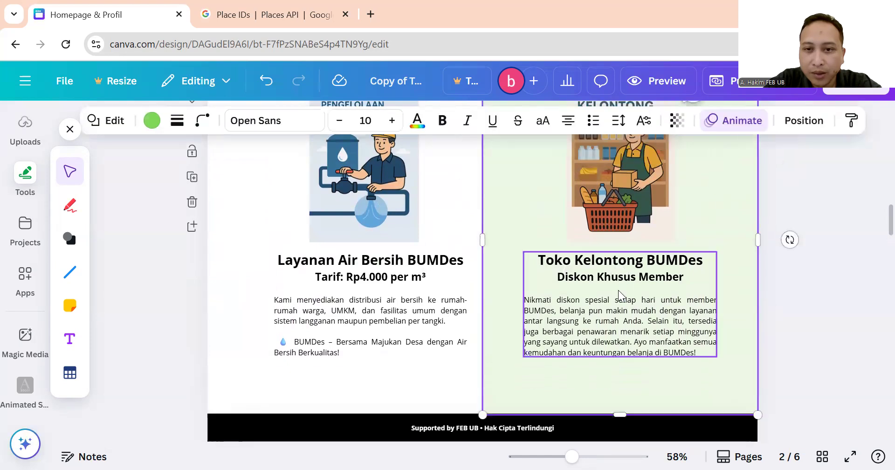
click(422, 304)
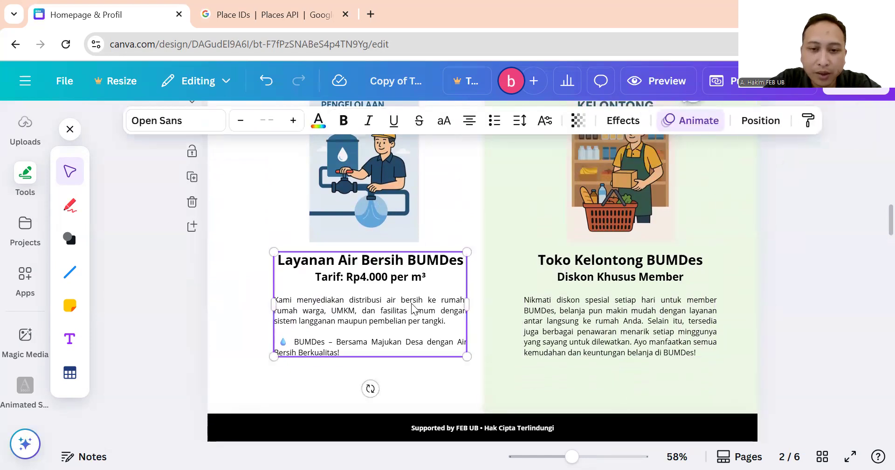
scroll(602, 308, up, 1)
scroll(579, 301, up, 1)
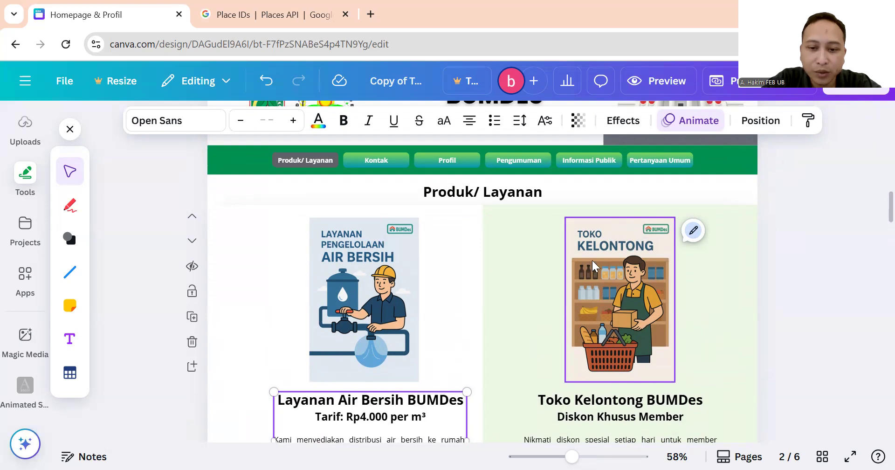
scroll(592, 260, down, 8)
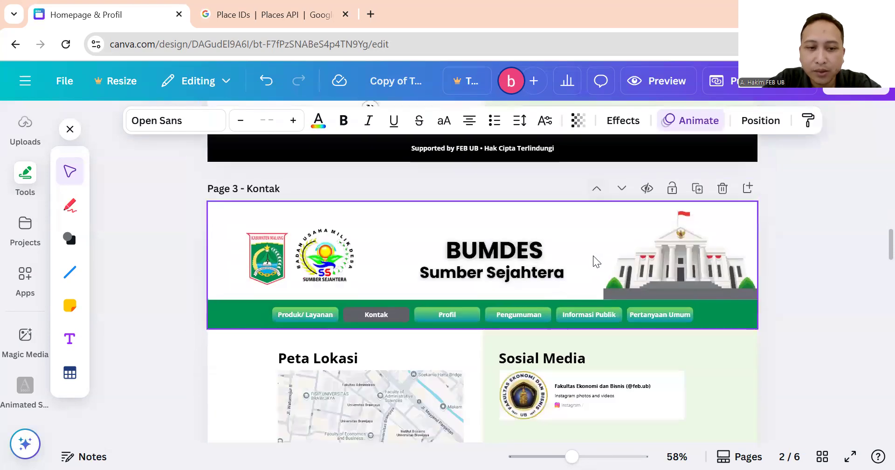
scroll(593, 255, down, 1)
scroll(592, 258, up, 1)
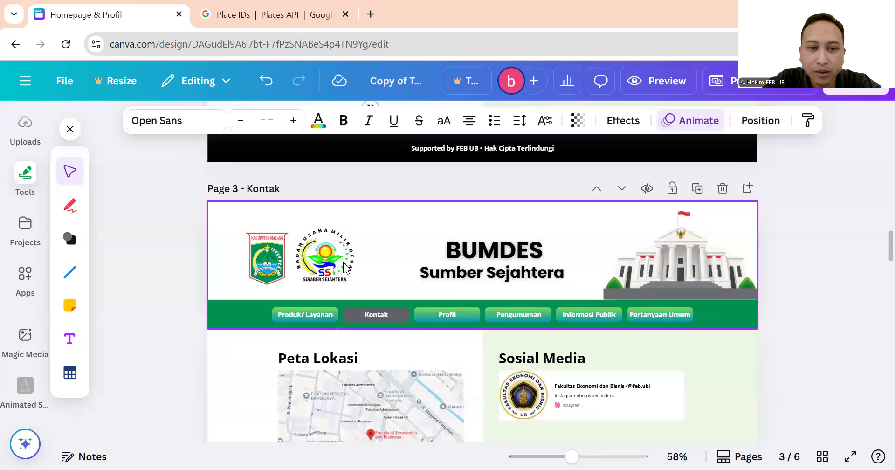
scroll(407, 259, down, 3)
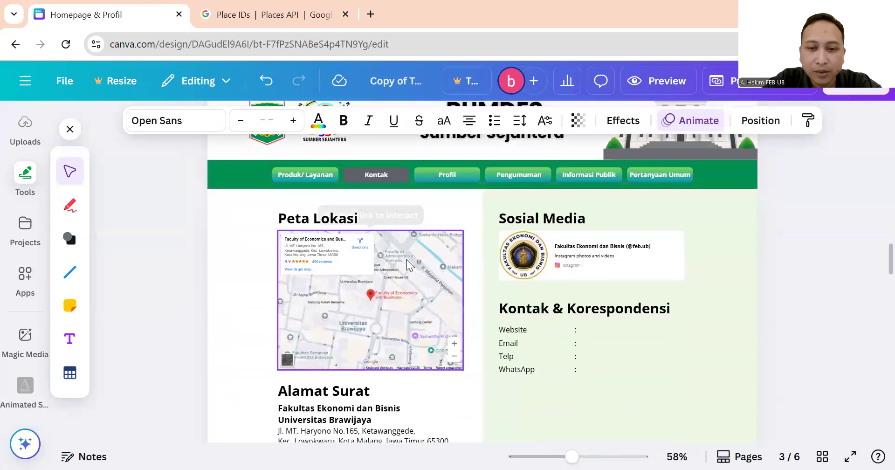
click(410, 266)
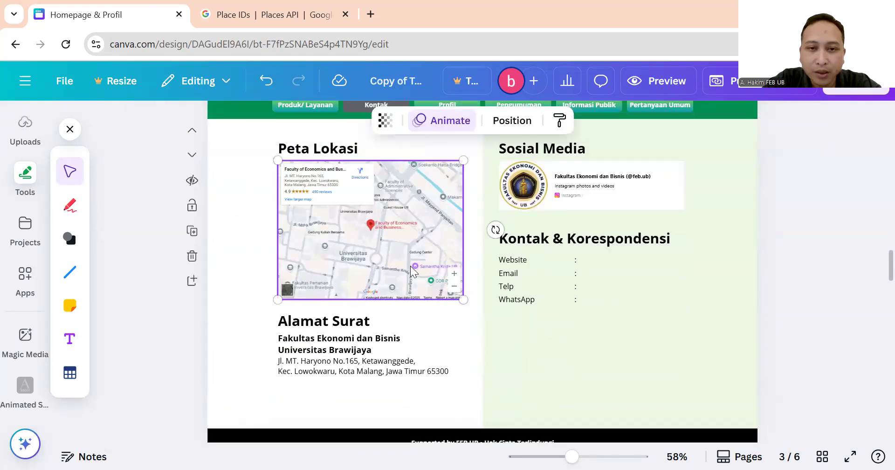
scroll(430, 290, up, 2)
scroll(430, 288, down, 2)
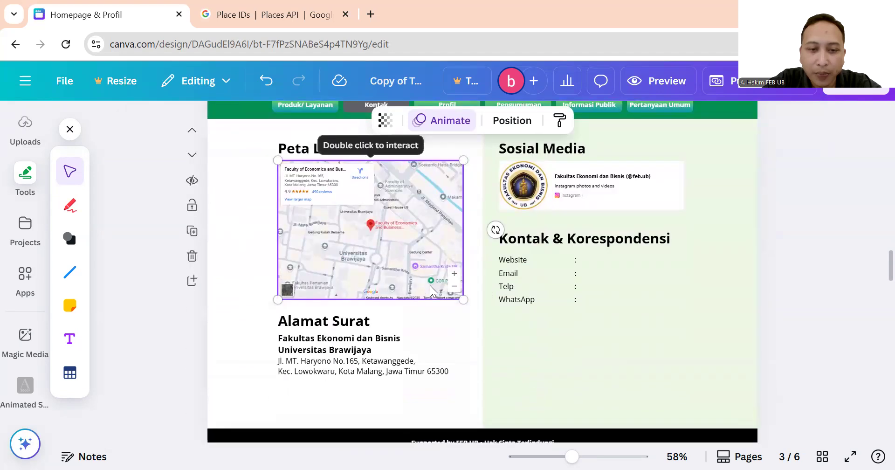
scroll(430, 286, up, 1)
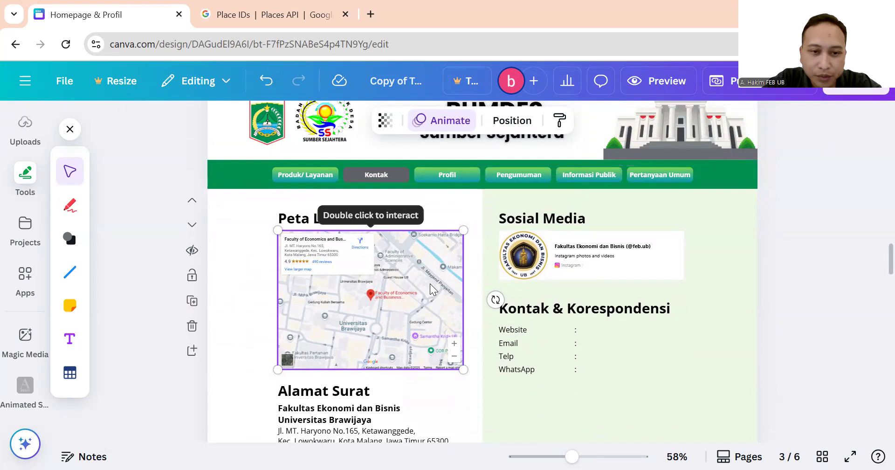
scroll(430, 283, down, 1)
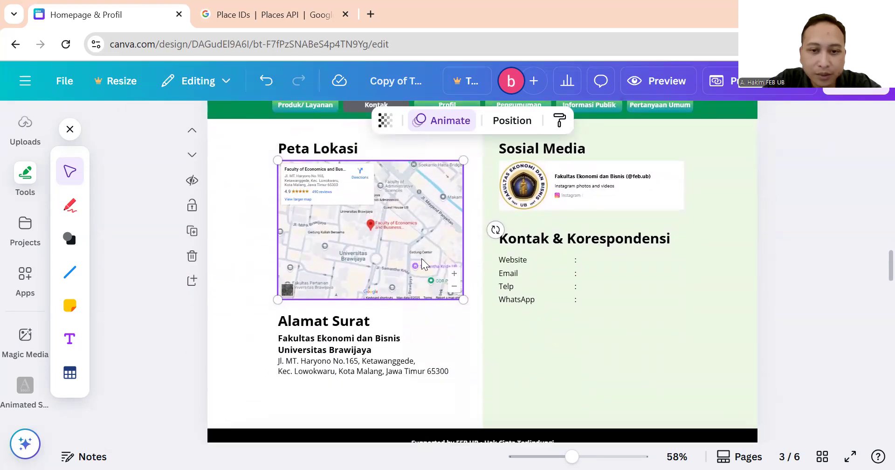
scroll(433, 290, up, 1)
right_click(413, 282)
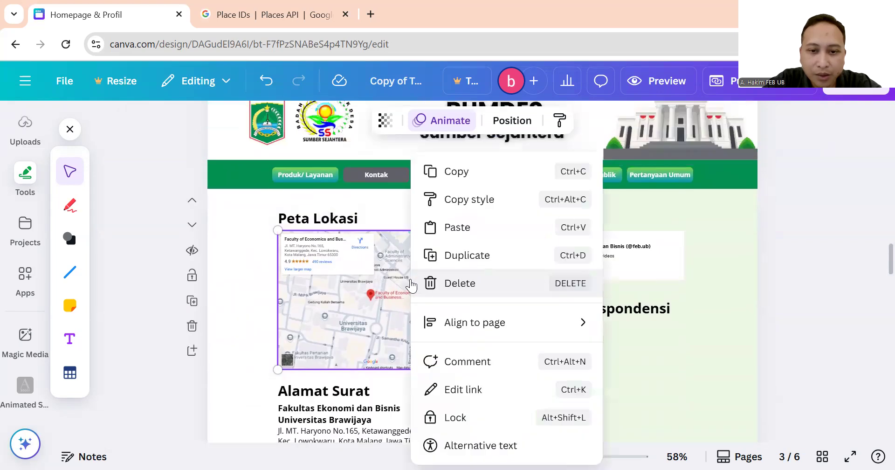
click(382, 302)
scroll(394, 291, down, 1)
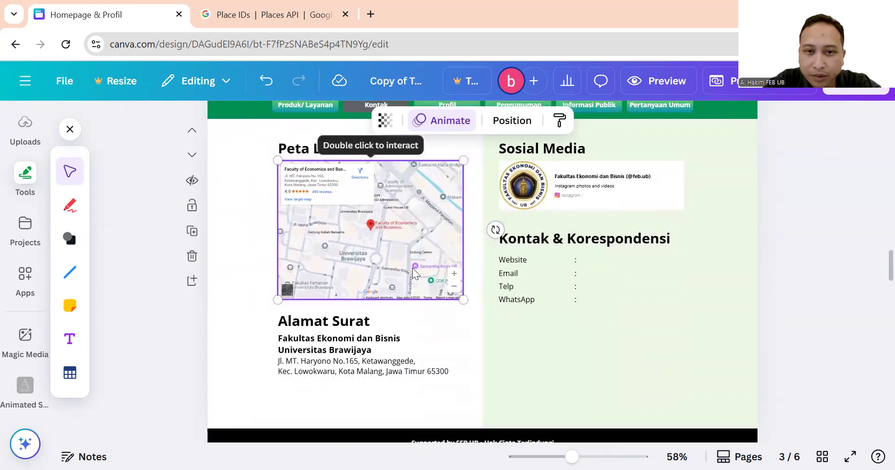
scroll(412, 267, up, 1)
right_click(422, 287)
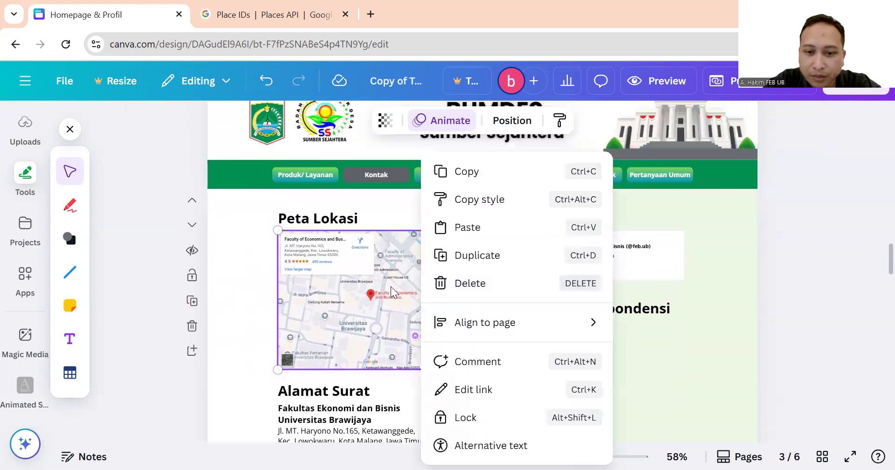
click(391, 287)
double_click(391, 287)
double_click(390, 287)
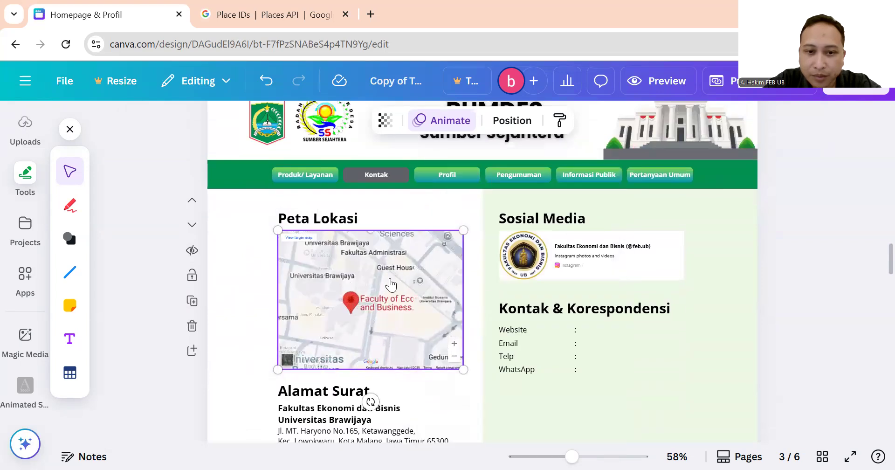
scroll(391, 278, down, 3)
scroll(391, 270, up, 2)
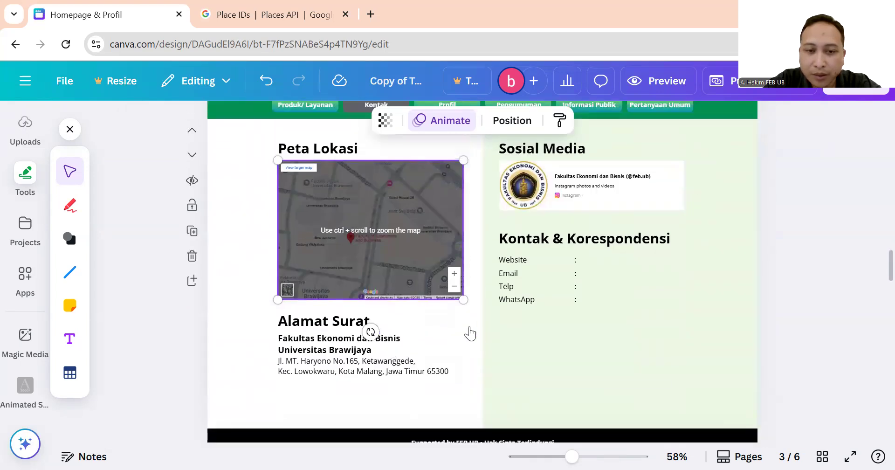
scroll(475, 332, up, 1)
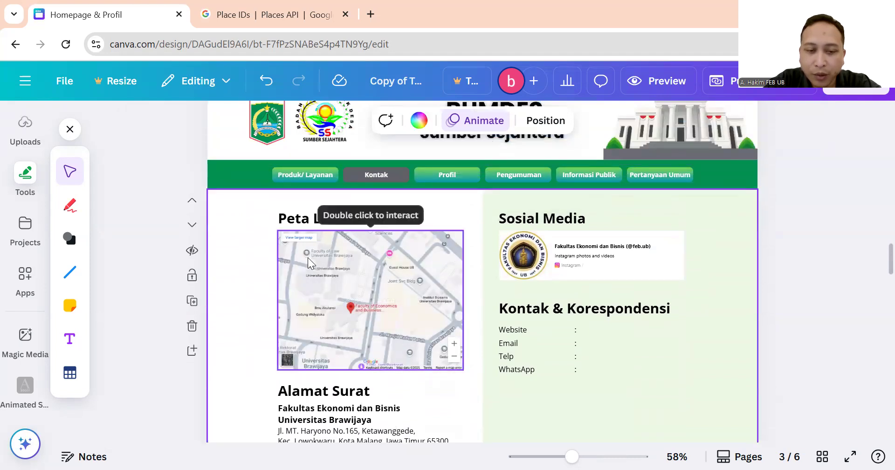
right_click(363, 239)
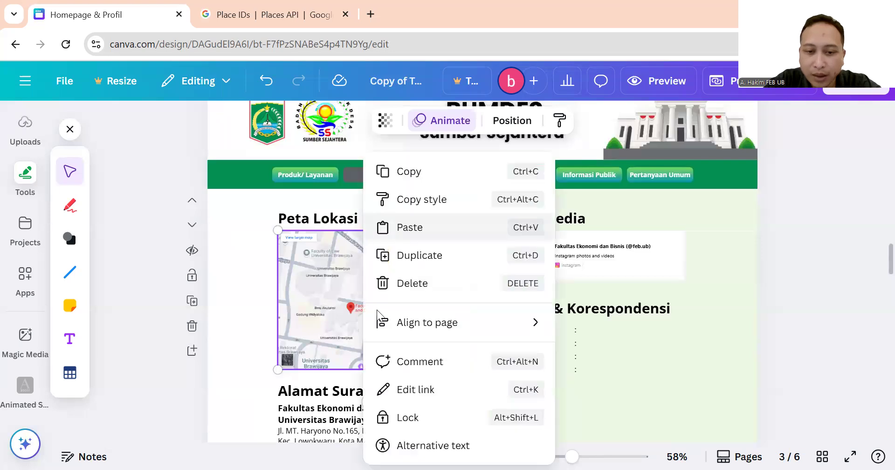
click(404, 390)
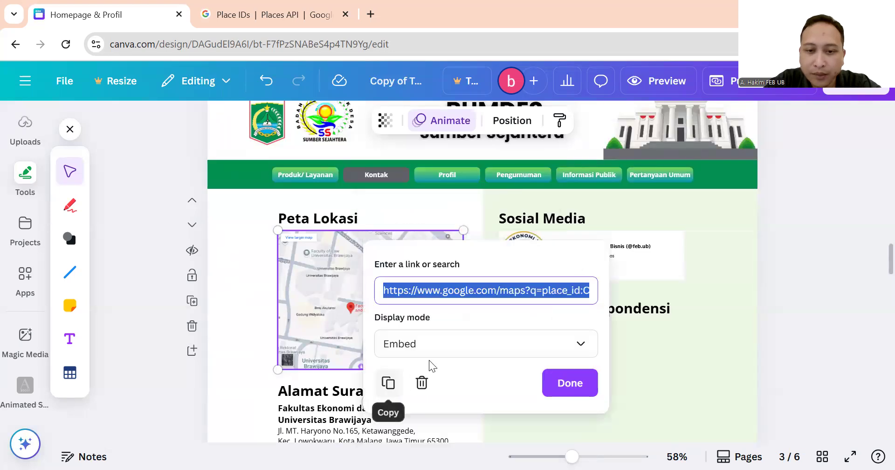
click(484, 291)
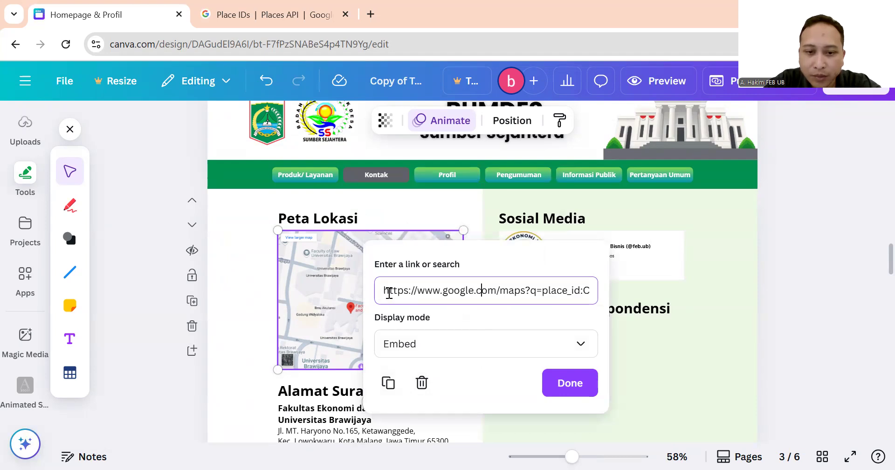
drag(474, 290, 593, 291)
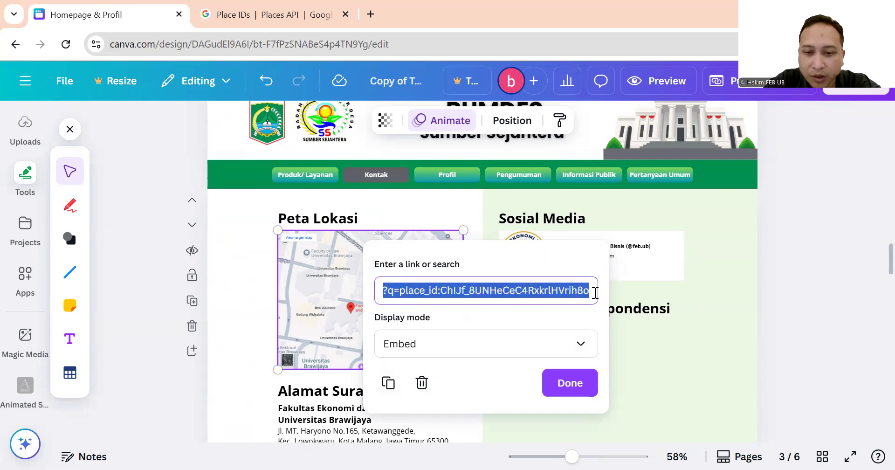
click(502, 291)
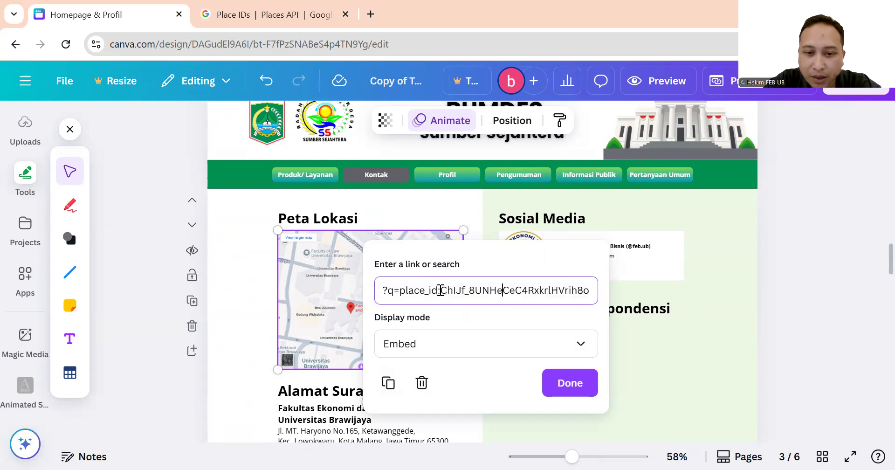
drag(400, 291, 593, 294)
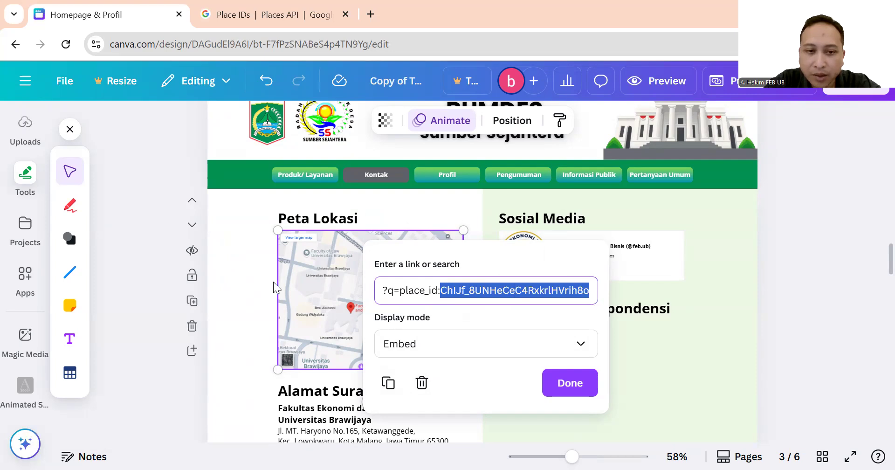
click(465, 314)
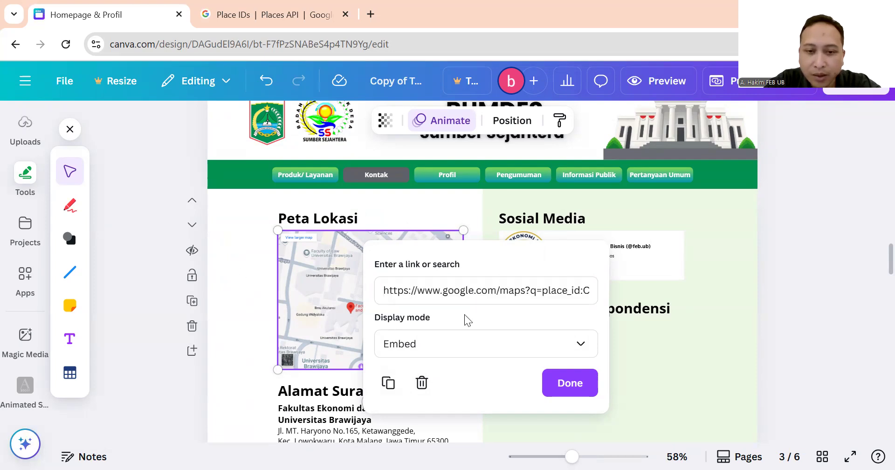
drag(465, 292, 573, 295)
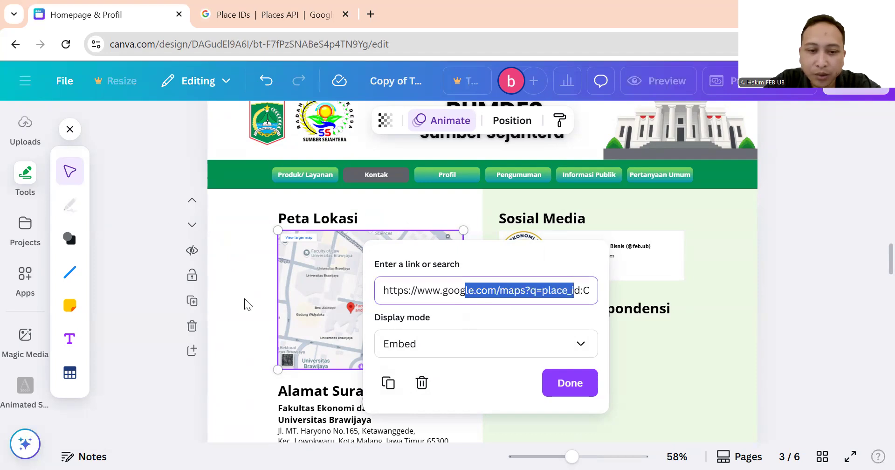
click(238, 311)
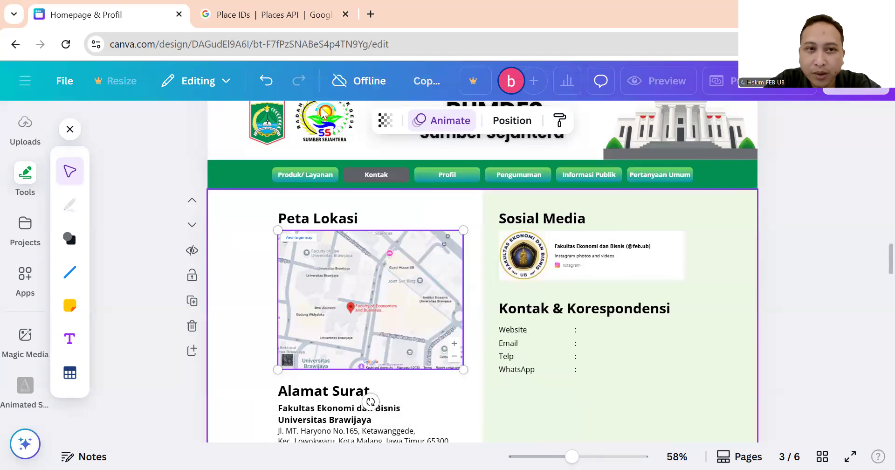
Switch to the Place IDs documentation tab and inspect its page address.
click(288, 16)
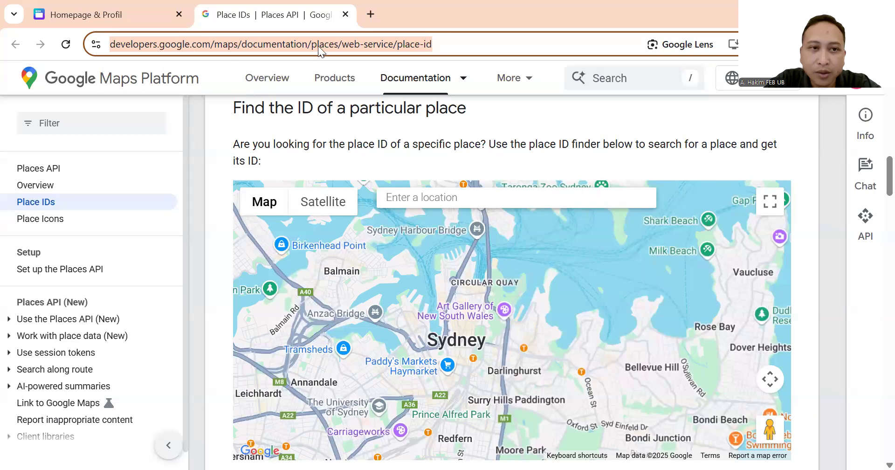
click(169, 49)
drag(372, 47, 499, 44)
click(503, 46)
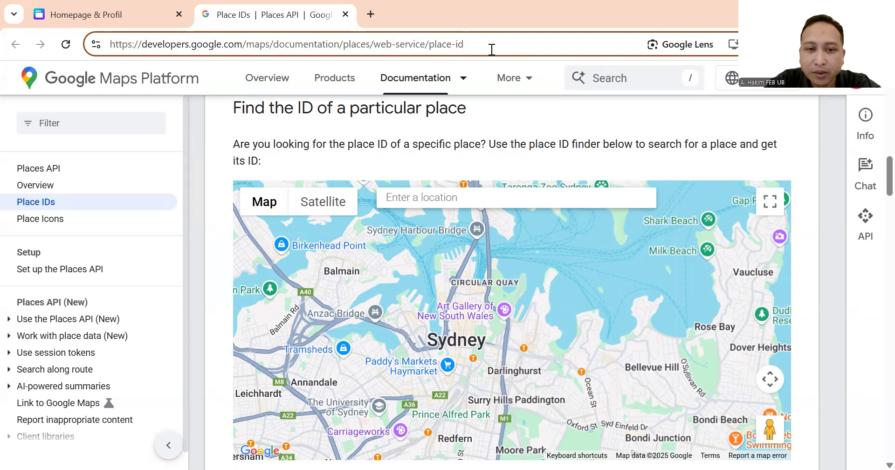
drag(485, 50, 100, 48)
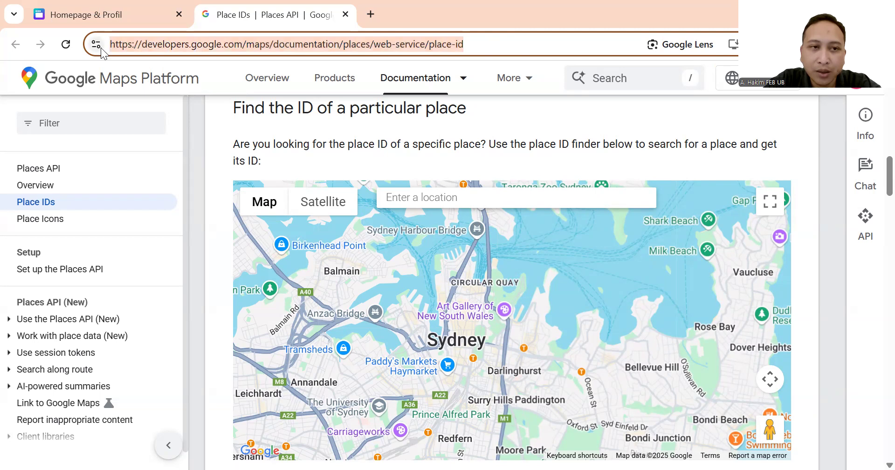
click(170, 52)
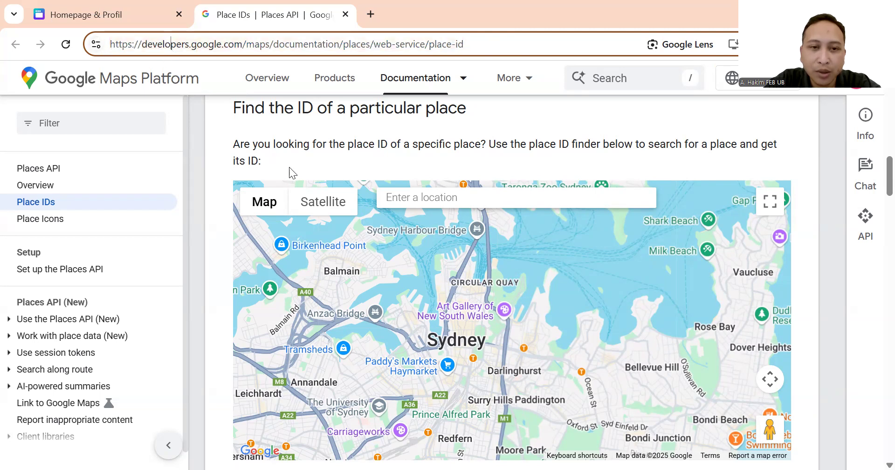
scroll(298, 160, up, 2)
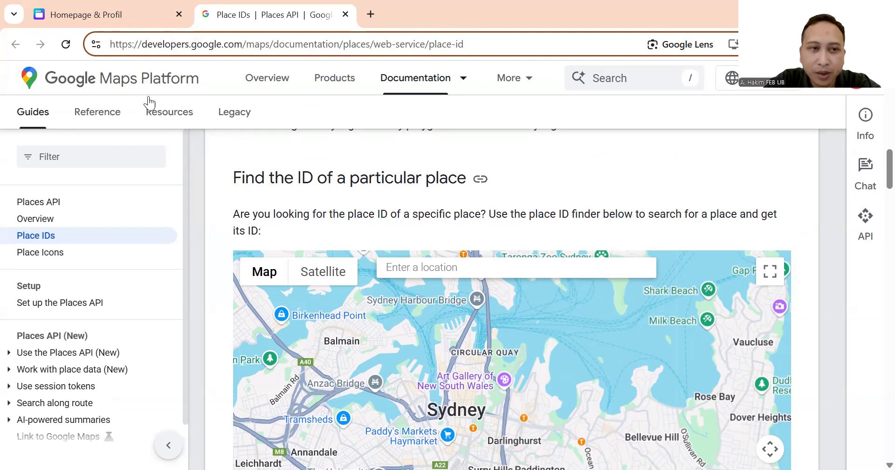
In Canva, inspect the map embed's link settings and close them unchanged.
click(127, 8)
right_click(370, 399)
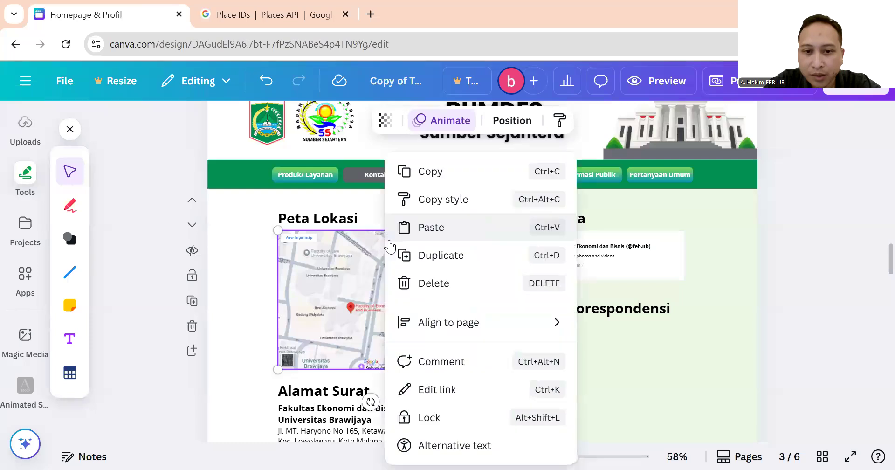
click(448, 389)
drag(562, 290, 612, 291)
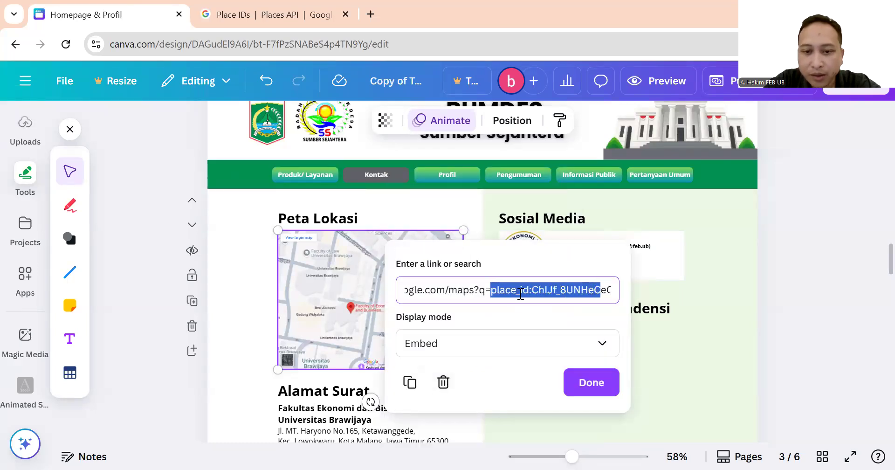
click(521, 294)
click(255, 311)
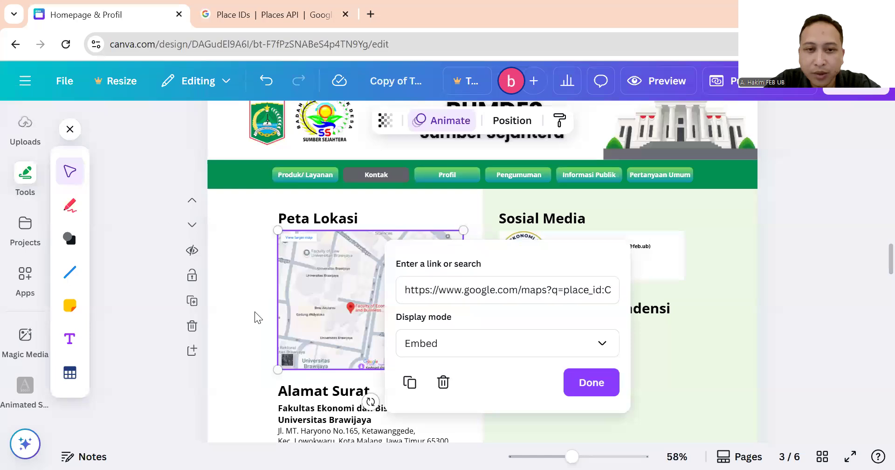
Return to the Place IDs page and start a search in the place ID finder.
click(226, 6)
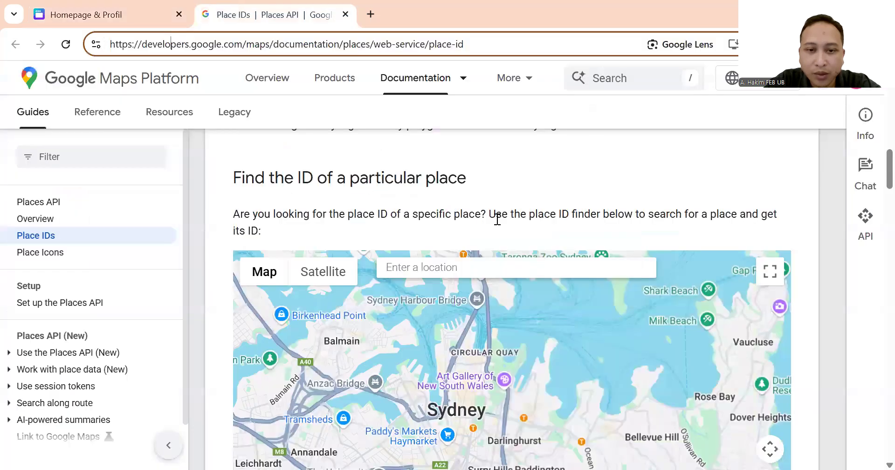
scroll(500, 213, down, 1)
click(503, 203)
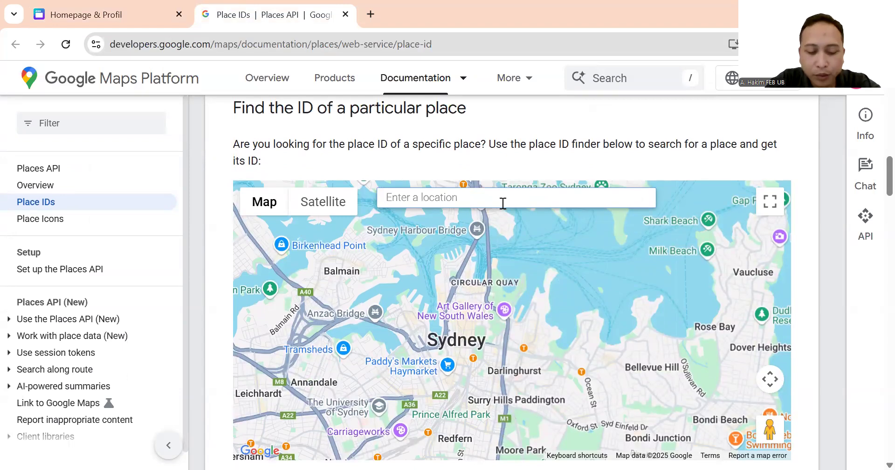
Search the place ID finder for 'pujon kidul' and pick Cafe Sawah Pujonkidul.
text(pun)
key(BackSpace)
key(BackSpace)
key(BackSpace)
text(bu)
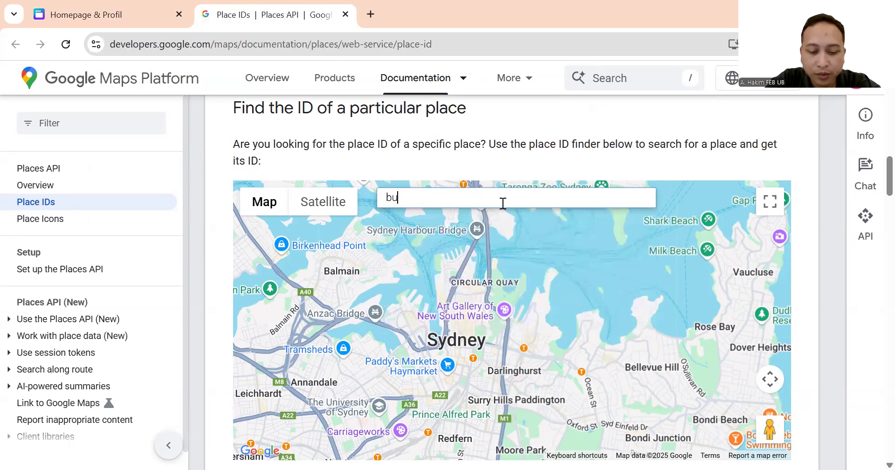
text(mdes pujon kidul)
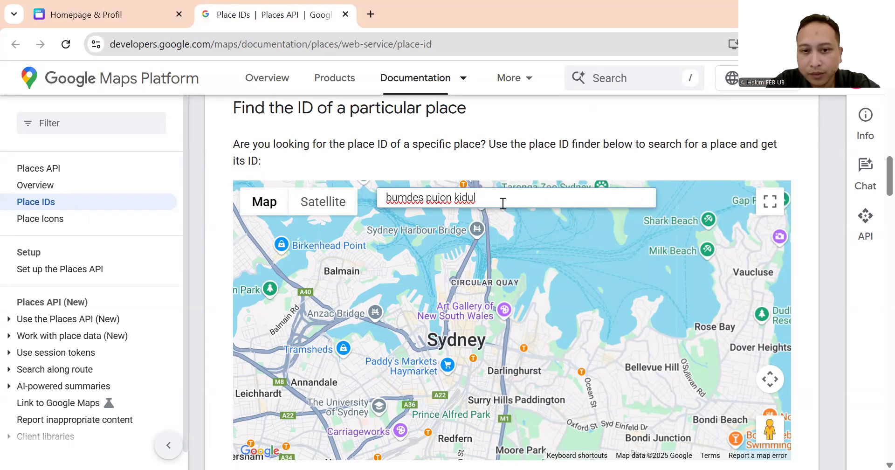
scroll(476, 314, down, 1)
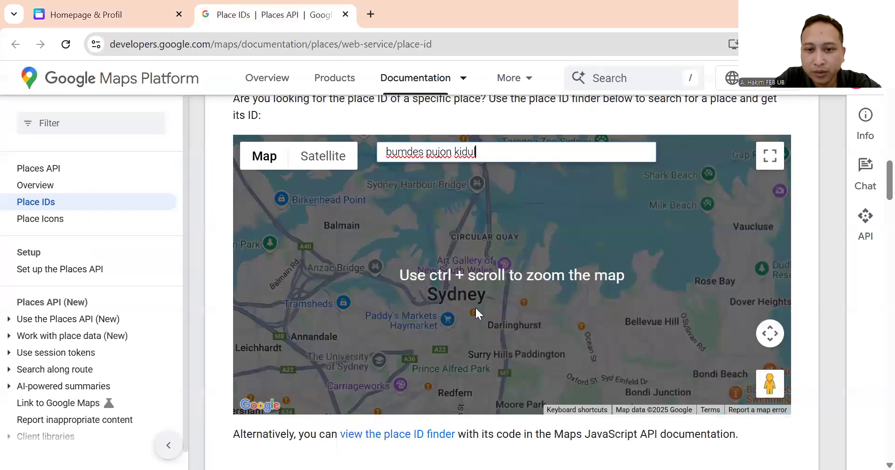
scroll(475, 306, down, 7)
scroll(496, 268, up, 8)
drag(496, 268, 367, 259)
text(pujon kidul)
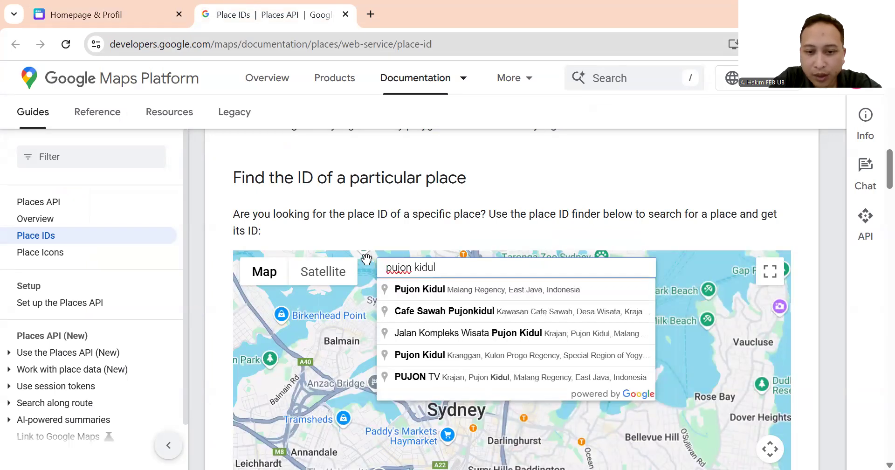
click(477, 312)
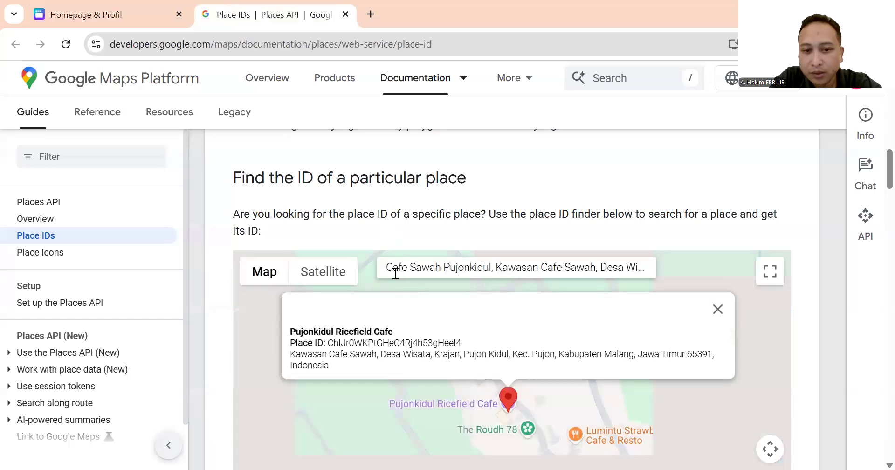
Copy Pujonkidul Ricefield Cafe's Place ID and go back to Canva.
scroll(464, 320, down, 2)
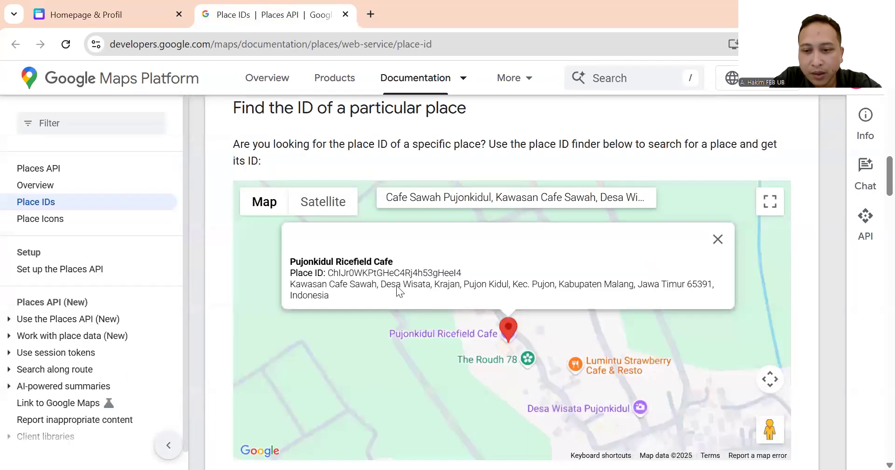
scroll(398, 290, down, 1)
drag(329, 203, 463, 204)
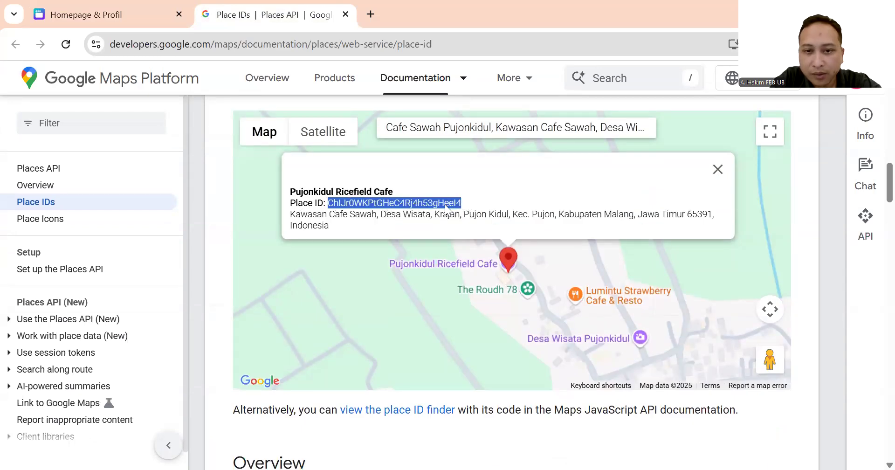
right_click(446, 208)
click(481, 224)
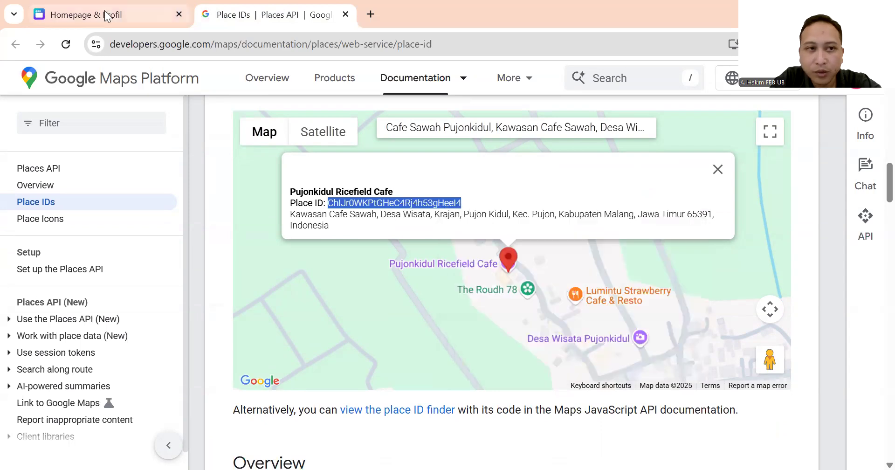
click(106, 15)
Paste the copied Pujonkidul place ID into the map embed's link, confirm, and deselect the map.
right_click(387, 262)
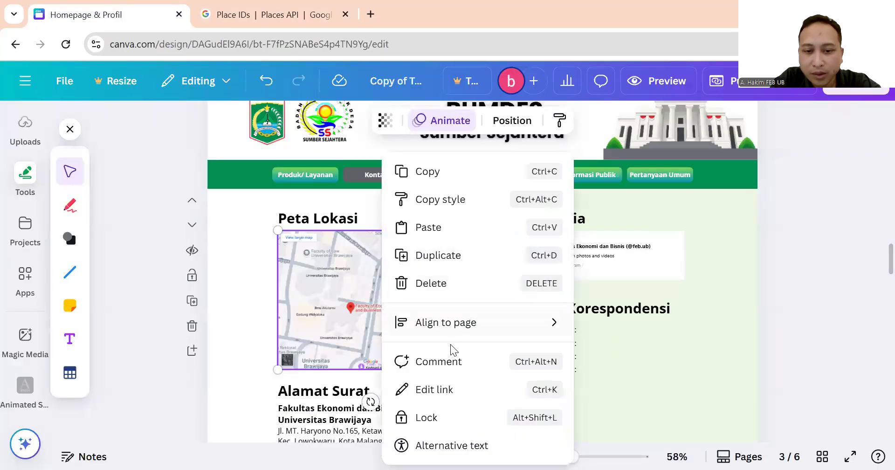
click(445, 387)
click(539, 306)
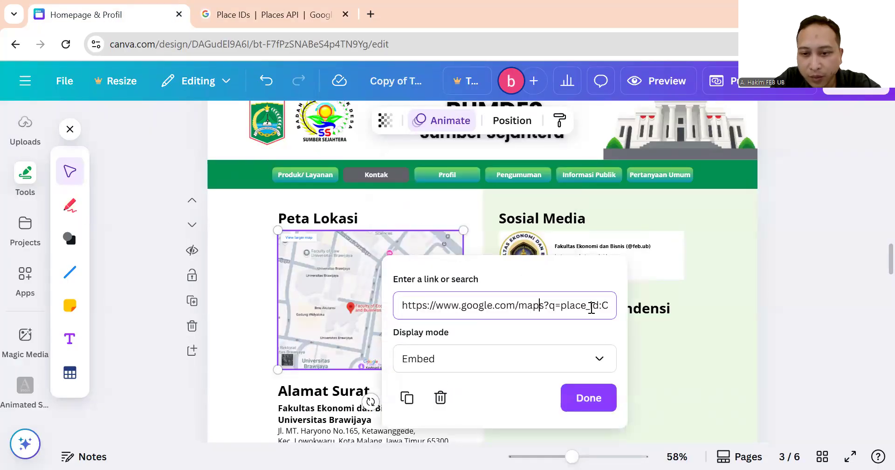
drag(603, 306, 608, 307)
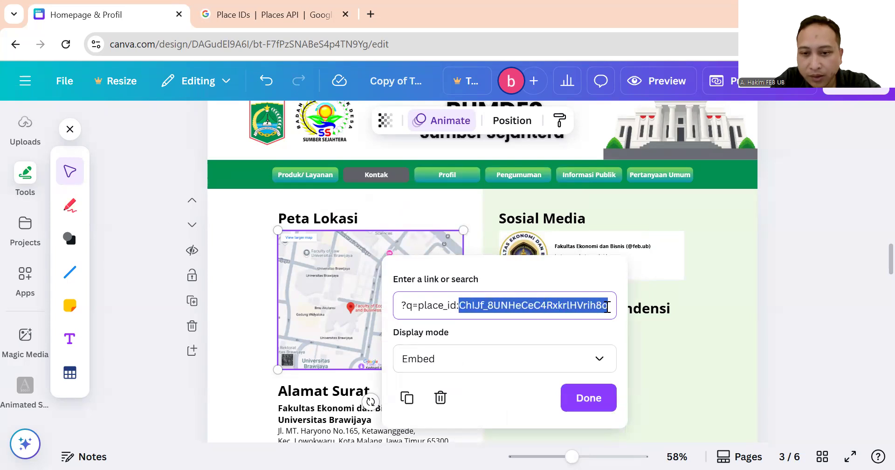
key(ctrl+v)
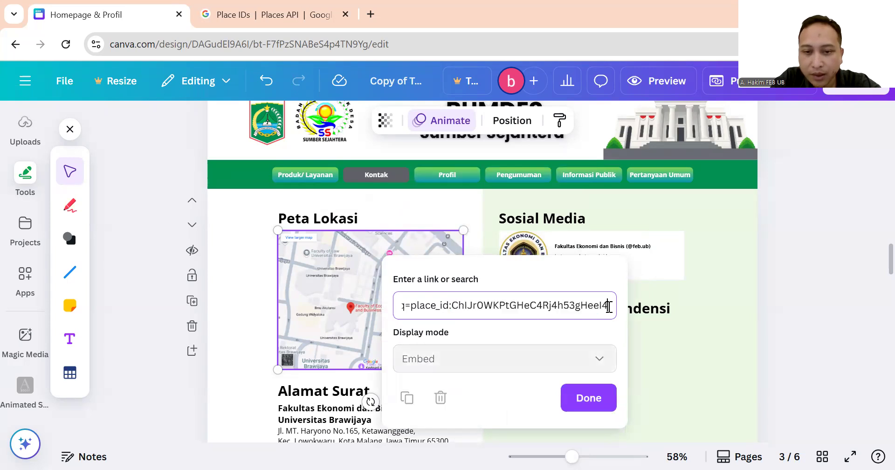
click(590, 398)
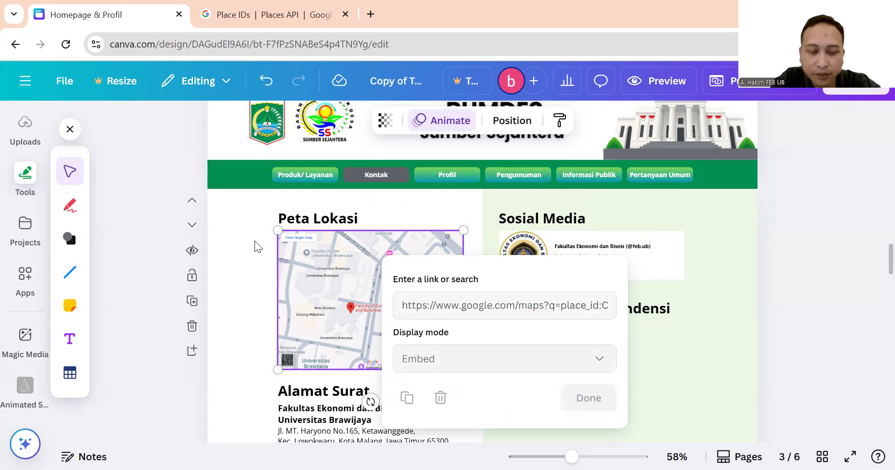
scroll(255, 241, down, 1)
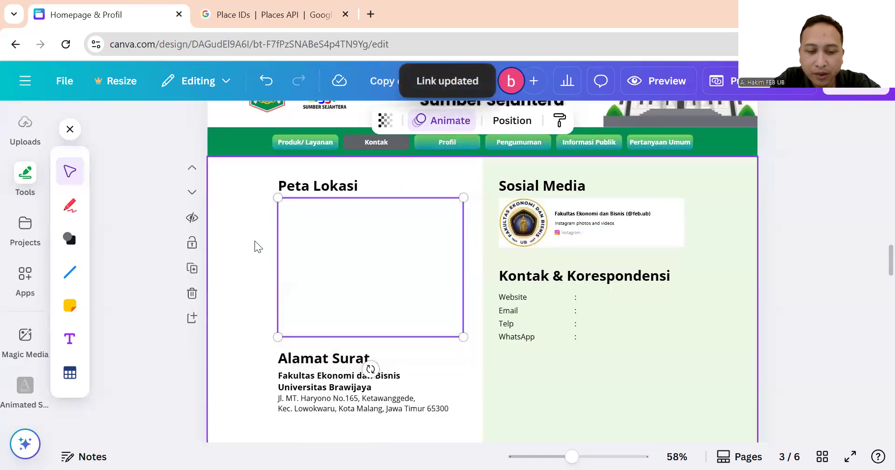
scroll(255, 241, down, 1)
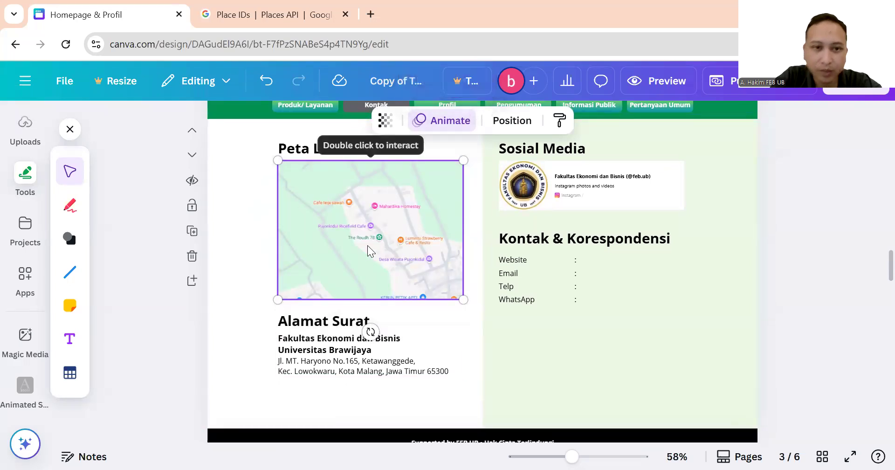
click(243, 248)
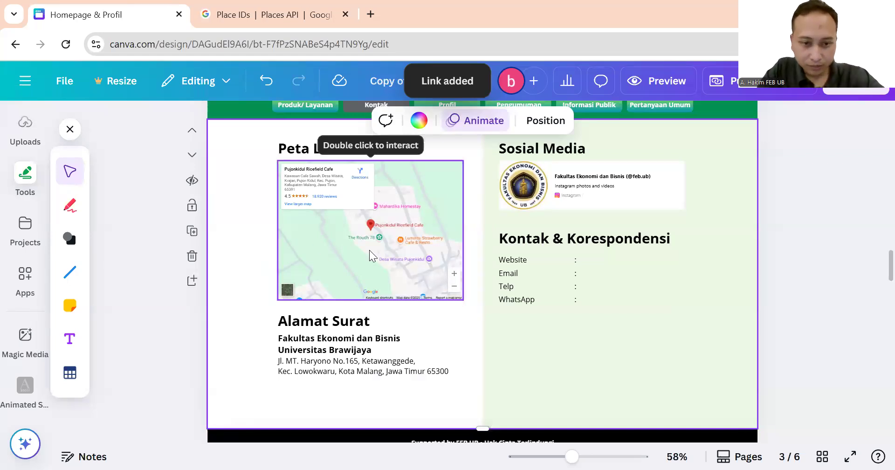
Replace the old Alamat Surat street lines with the Kawasan Cafe Sawah, Pujon Kidul address copied from Place IDs.
click(319, 349)
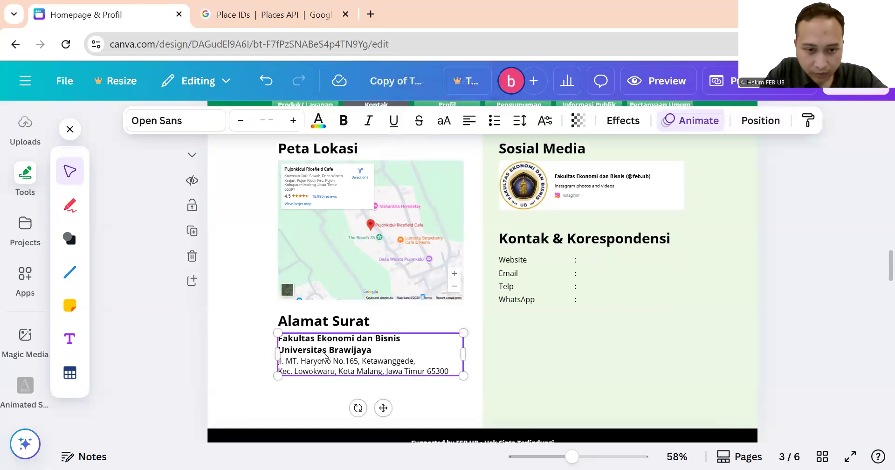
scroll(317, 327, down, 3)
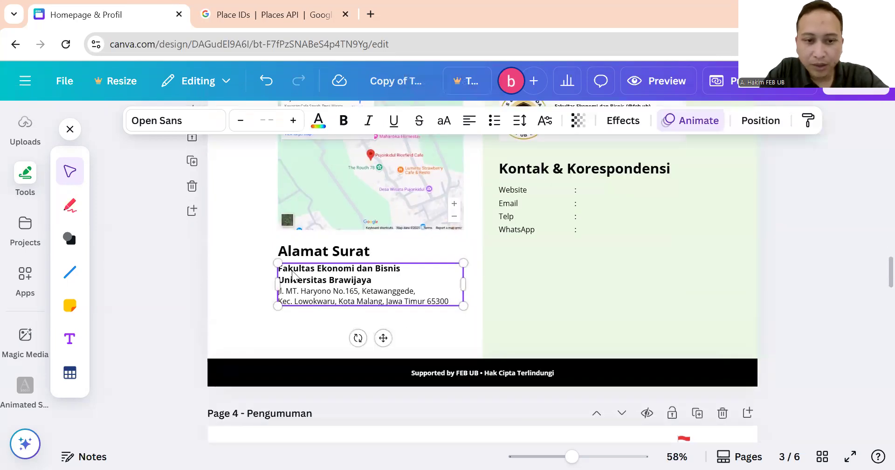
scroll(369, 279, up, 3)
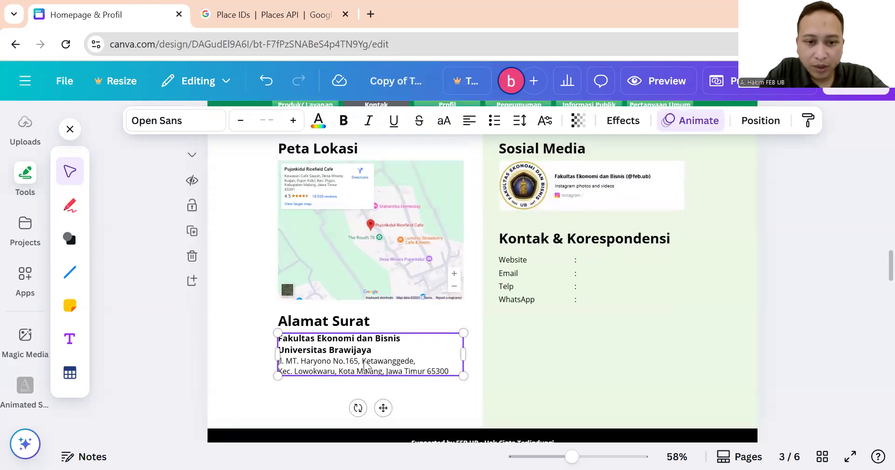
click(371, 349)
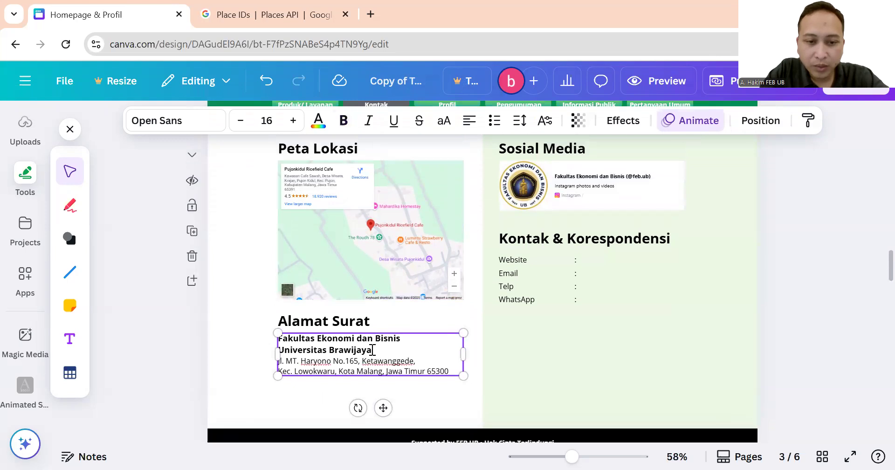
mouse_move(371, 350)
mouse_down()
mouse_move(344, 349)
mouse_move(365, 349)
mouse_up()
click(244, 13)
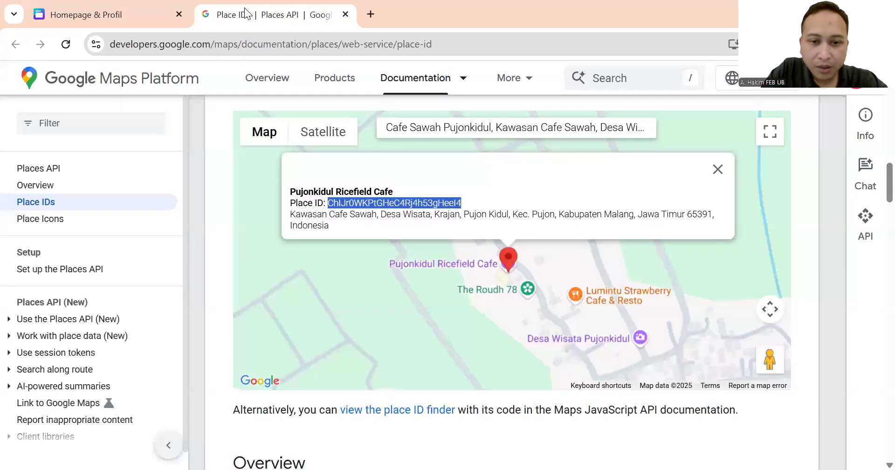
click(329, 218)
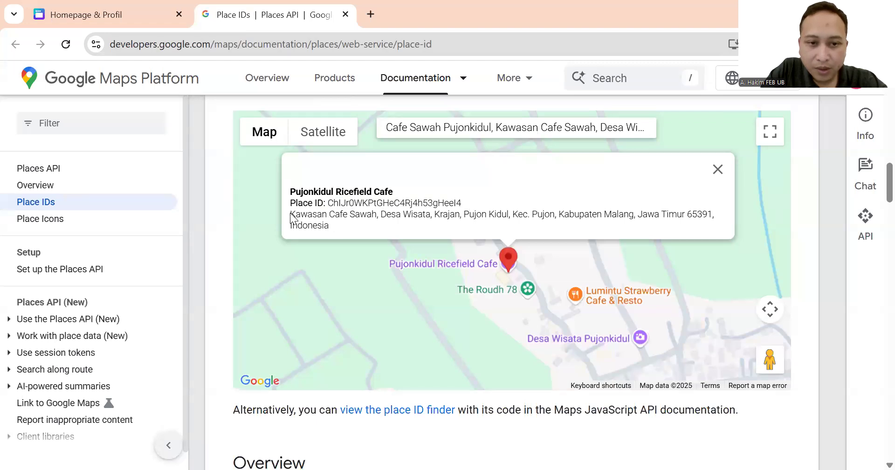
drag(290, 213, 328, 222)
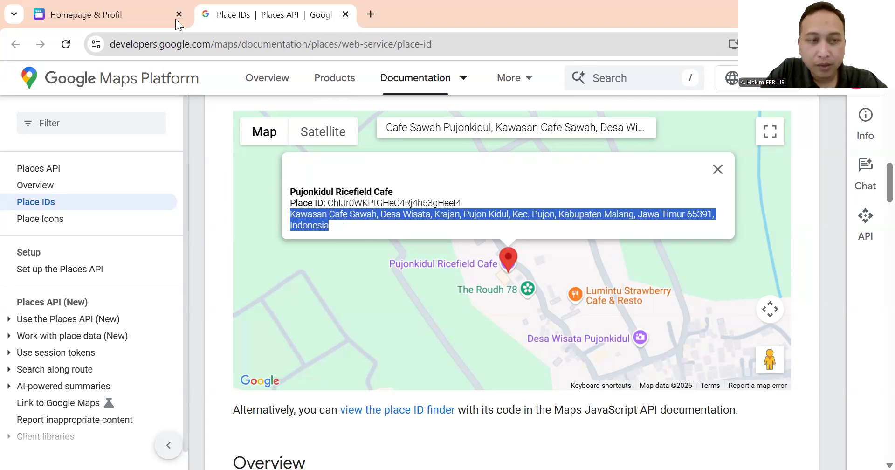
click(128, 14)
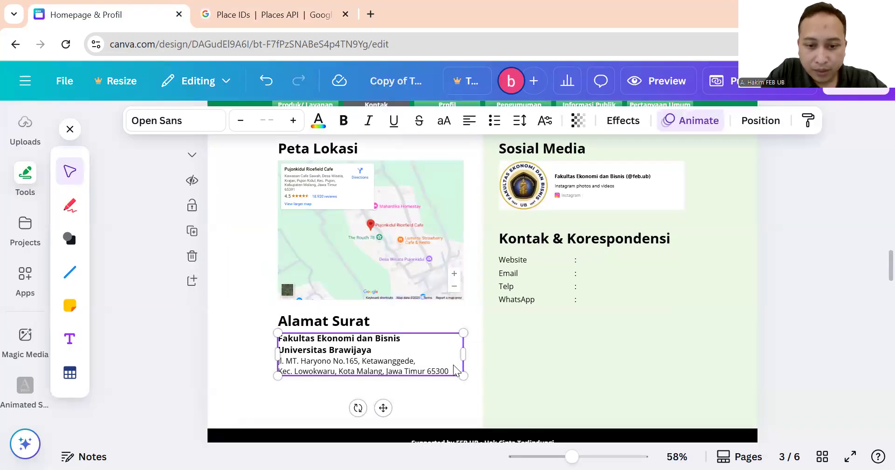
drag(452, 372, 279, 364)
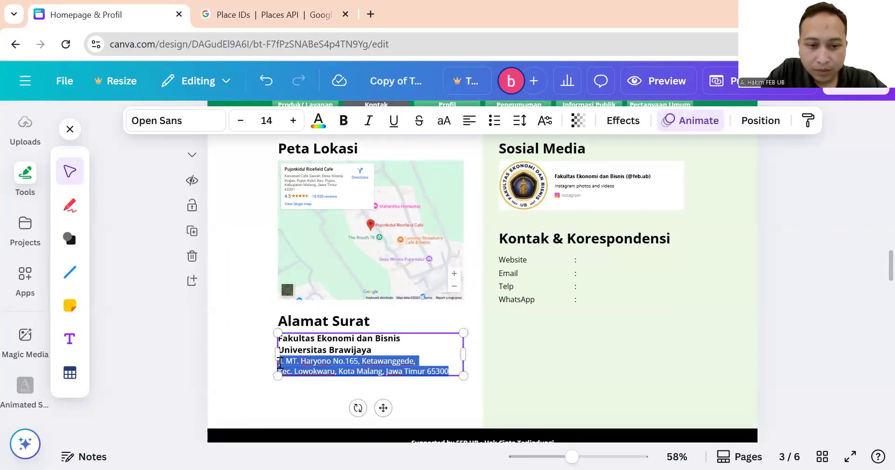
text(Kawasan Cafe Sawah, Desa Wisata, Krajan, Pujon Kidul, Kec. Pujon, Kabupaten Malang, Jawa Timur 65391, Indonesia)
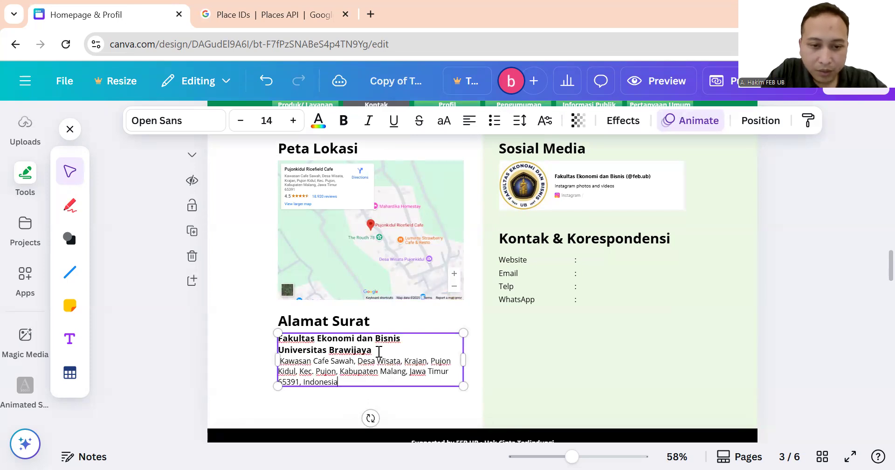
Swap the two institution name lines for a bold 'BUMDES SUMBER SEJAHTERA' heading.
click(269, 9)
click(123, 18)
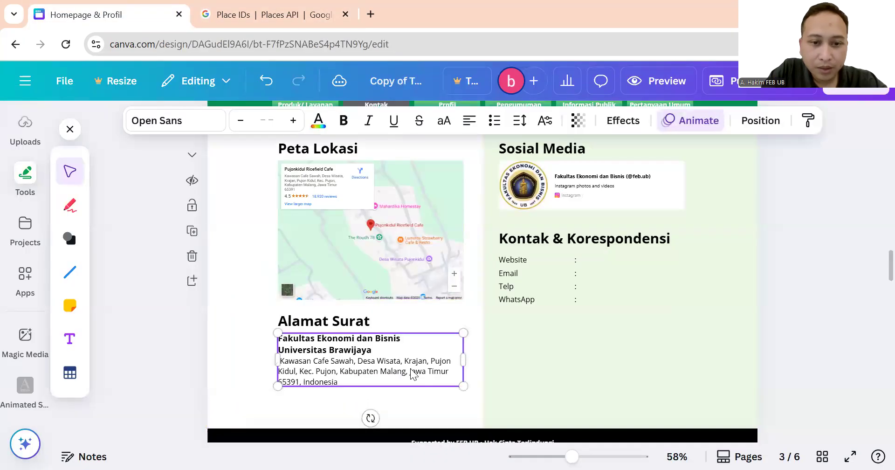
click(382, 348)
drag(382, 348, 278, 337)
key(BackSpace)
key(ctrl+b)
text(B)
key(BackSpace)
key(ctrl+b)
text(pum)
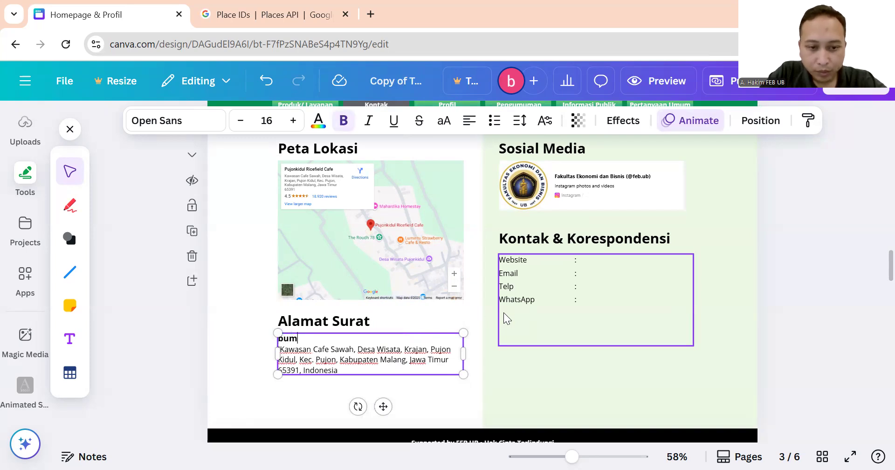
key(BackSpace)
key(BackSpace)
key(BackSpace)
text(BUM)
key(BackSpace)
key(BackSpace)
key(ctrl+b)
text(BUMDES)
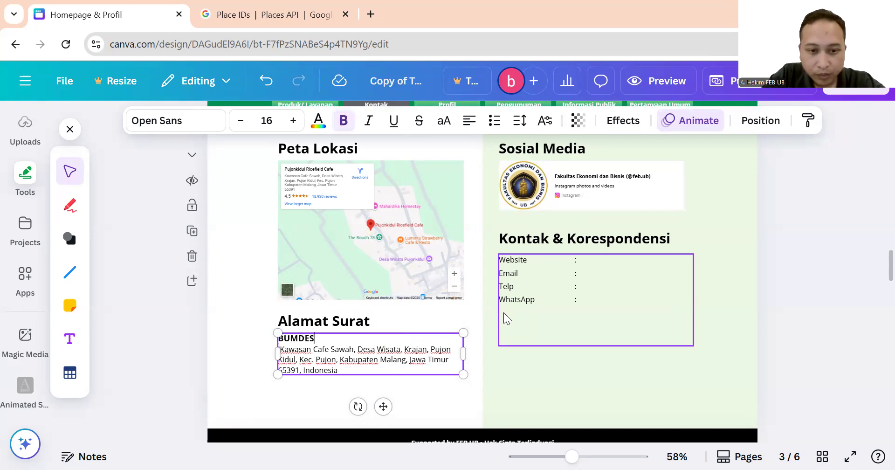
scroll(578, 309, up, 5)
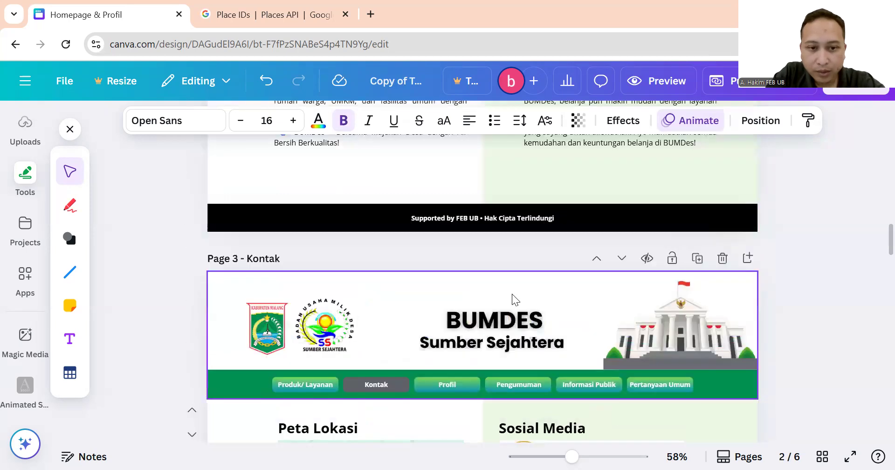
scroll(413, 284, down, 1)
scroll(412, 285, down, 2)
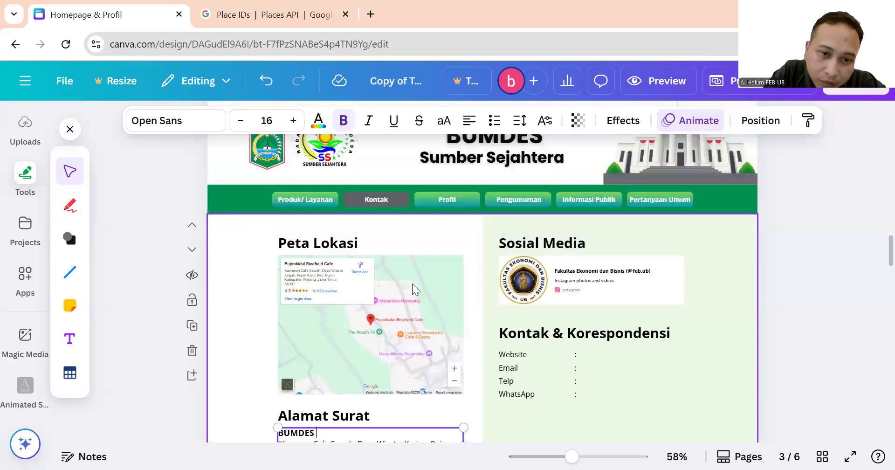
scroll(412, 284, down, 2)
text(SUMBER SEJAHTERA)
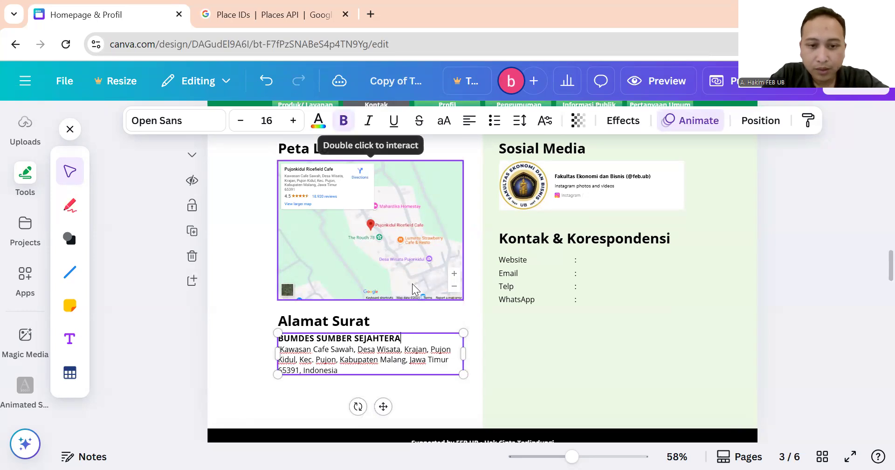
click(251, 282)
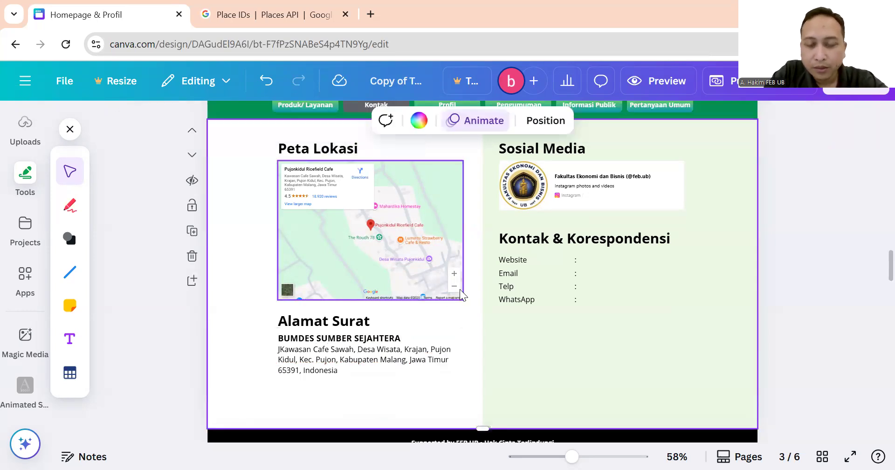
scroll(495, 291, up, 2)
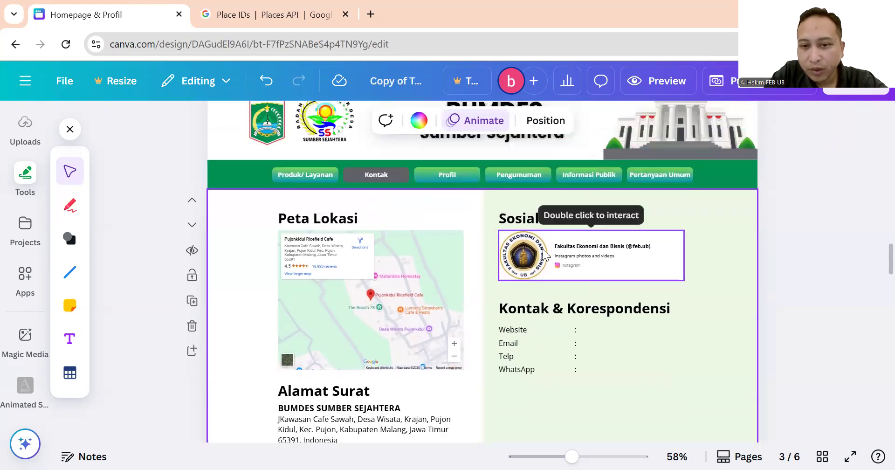
click(545, 255)
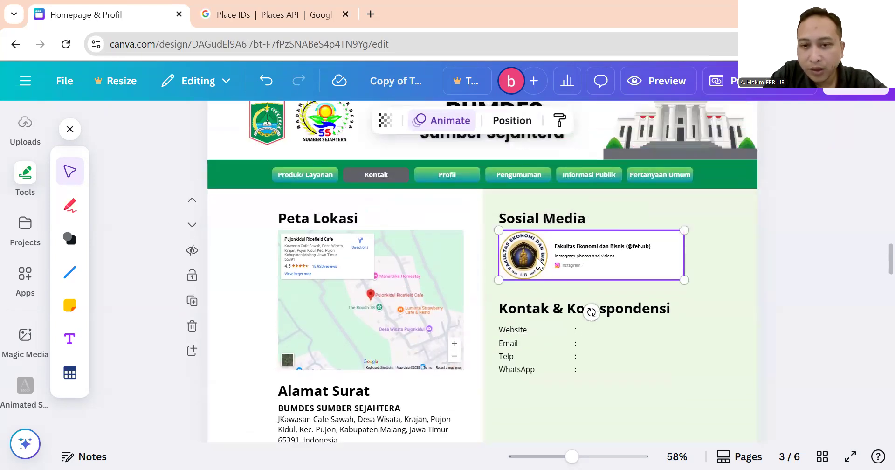
right_click(540, 264)
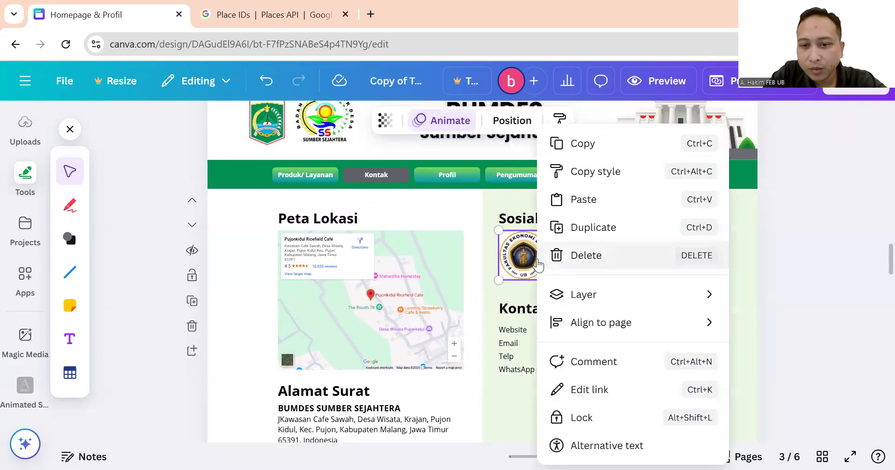
click(608, 388)
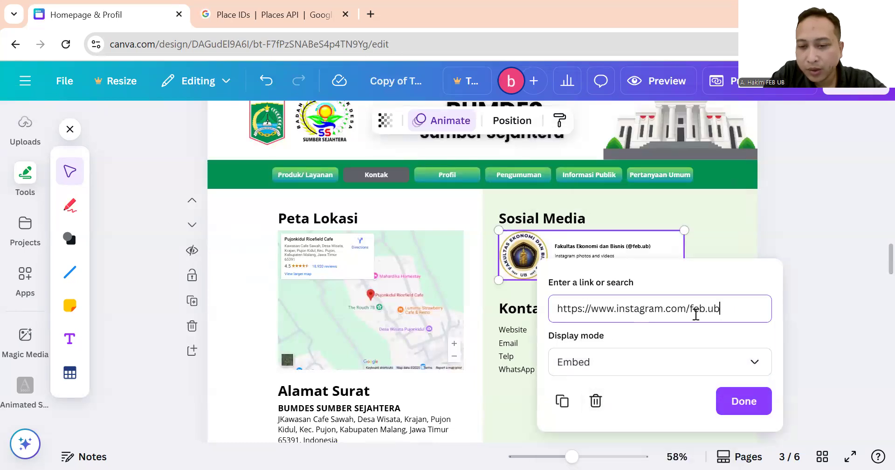
key(ctrl+a)
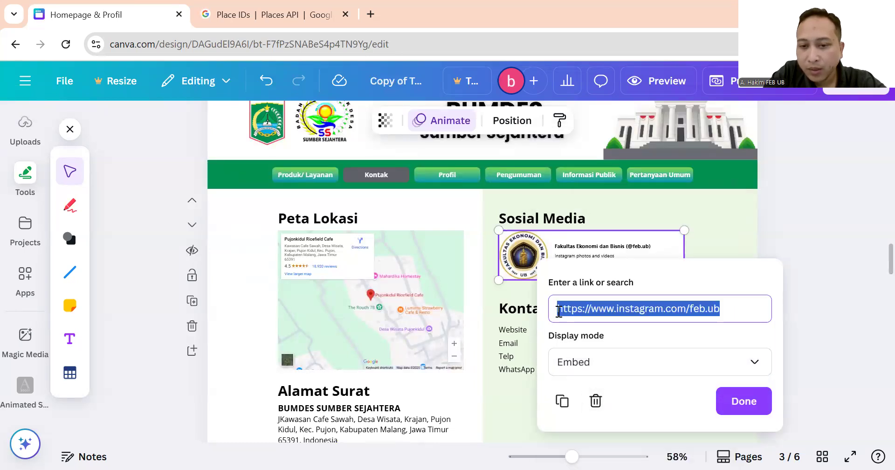
click(801, 234)
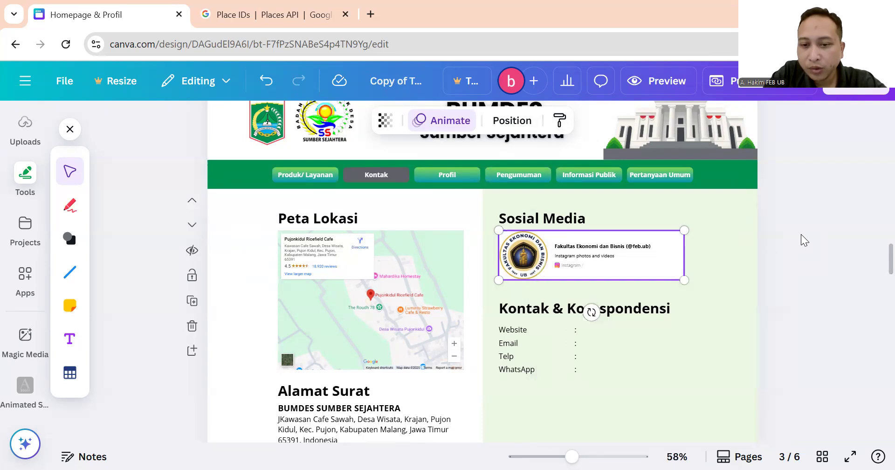
scroll(609, 227, down, 3)
click(516, 188)
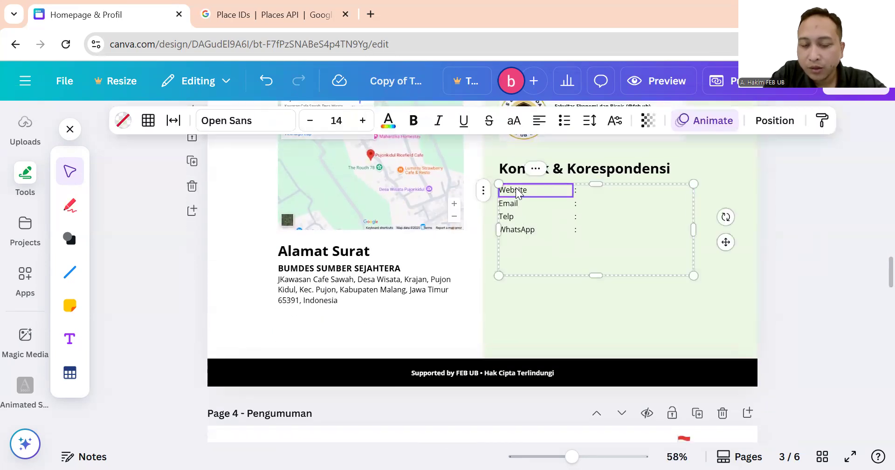
scroll(579, 233, up, 3)
click(596, 192)
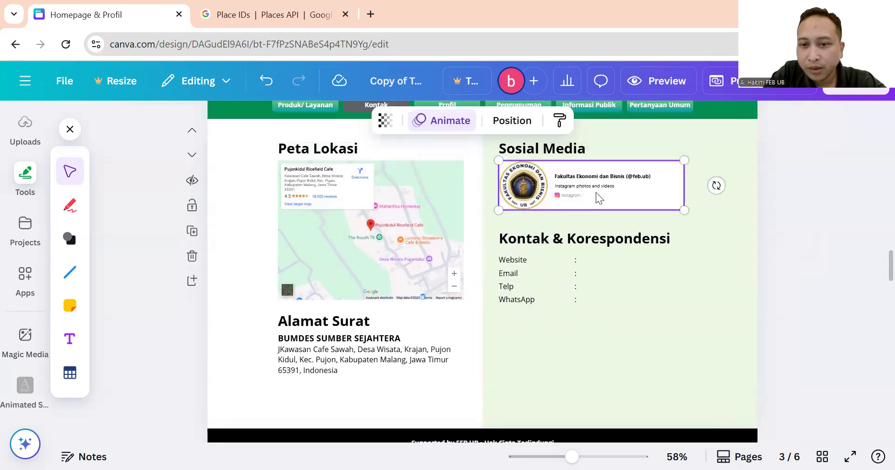
click(577, 245)
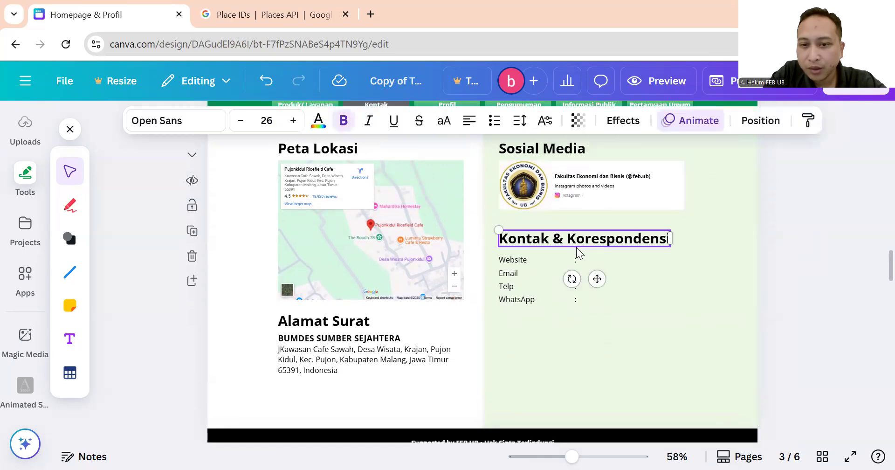
click(527, 271)
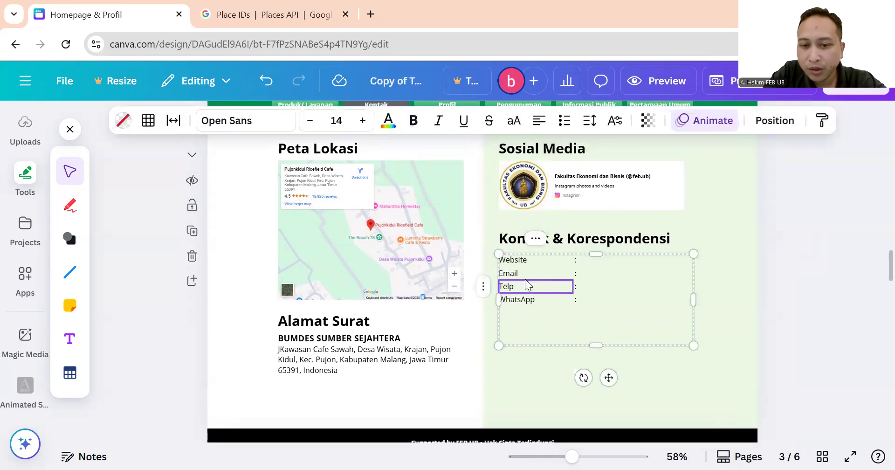
click(644, 299)
click(655, 286)
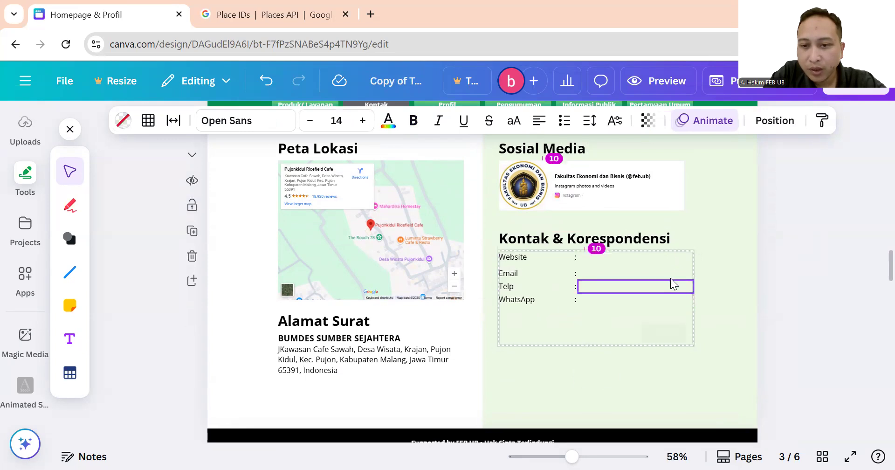
click(781, 228)
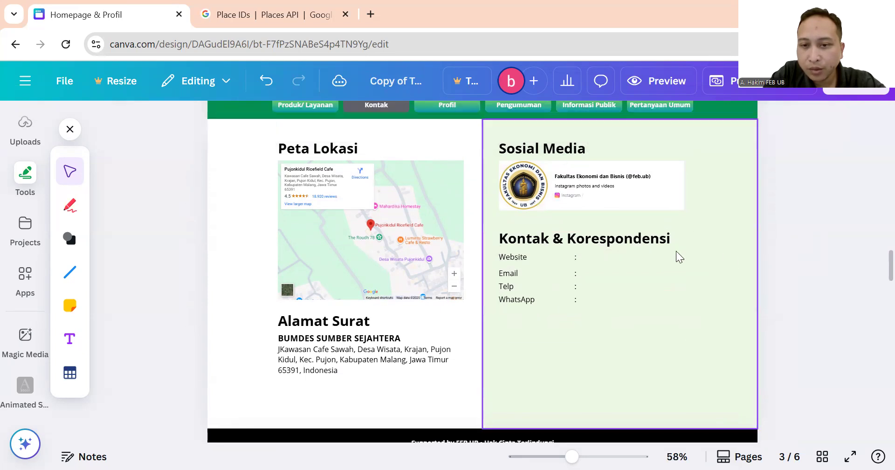
click(538, 298)
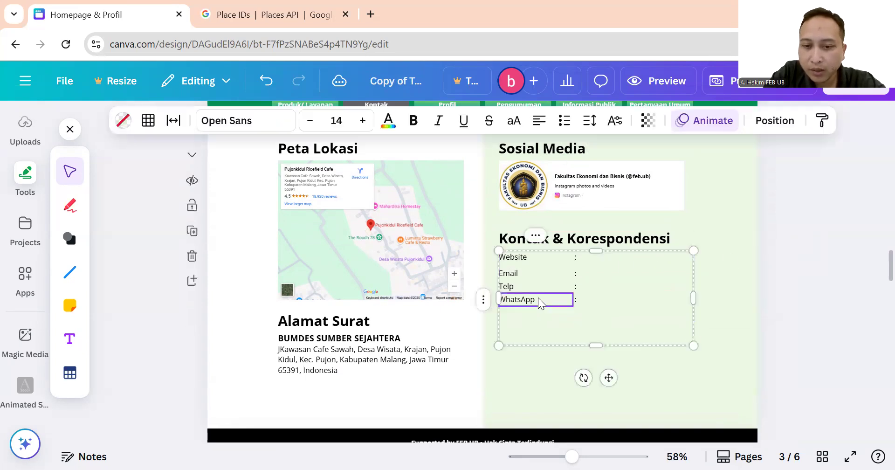
click(621, 301)
click(620, 284)
click(624, 273)
click(627, 261)
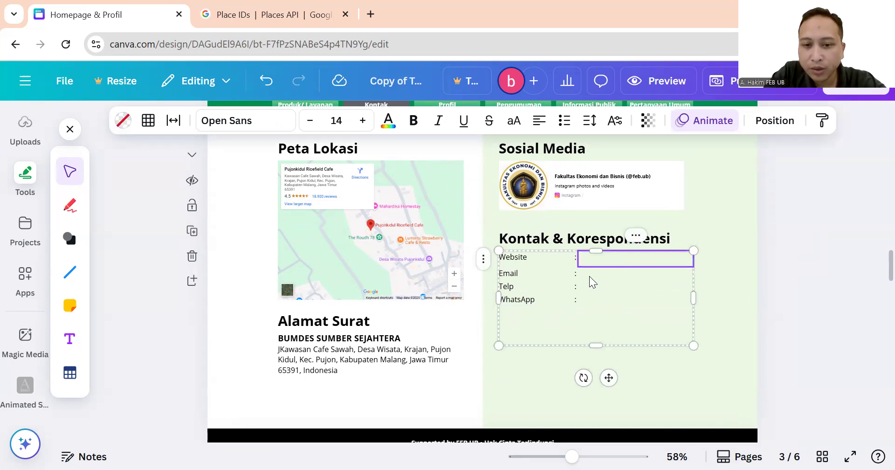
click(786, 219)
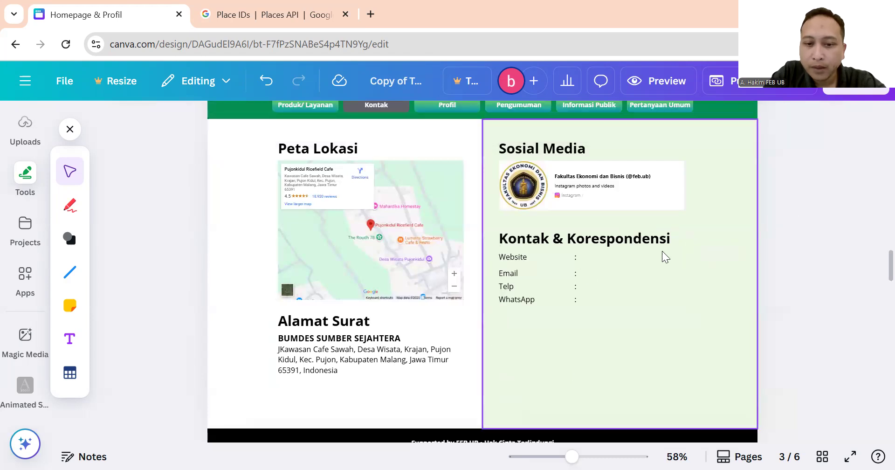
scroll(644, 254, down, 2)
Scroll to page 4 and inspect the Informasi Jam Pelayanan heading, service hours table and holiday notice.
scroll(620, 258, down, 8)
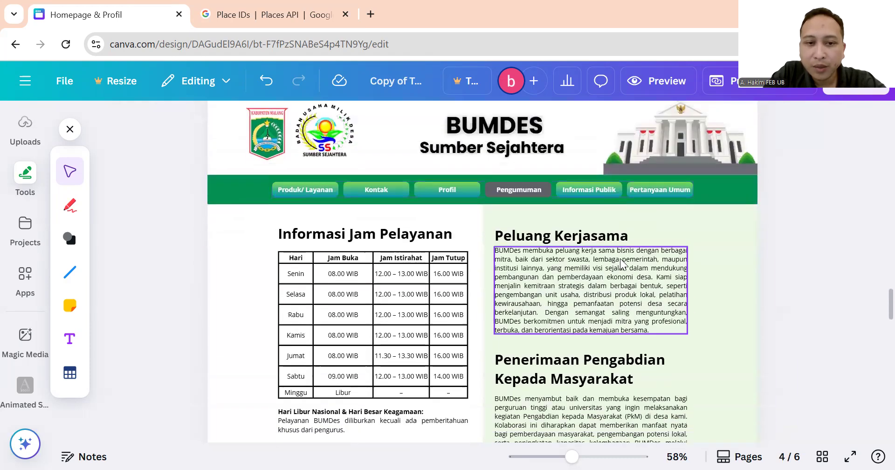
scroll(401, 249, down, 2)
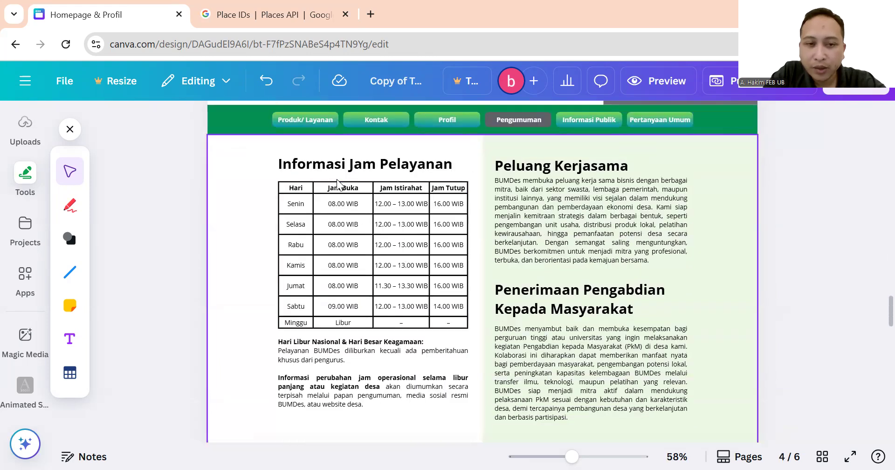
click(342, 166)
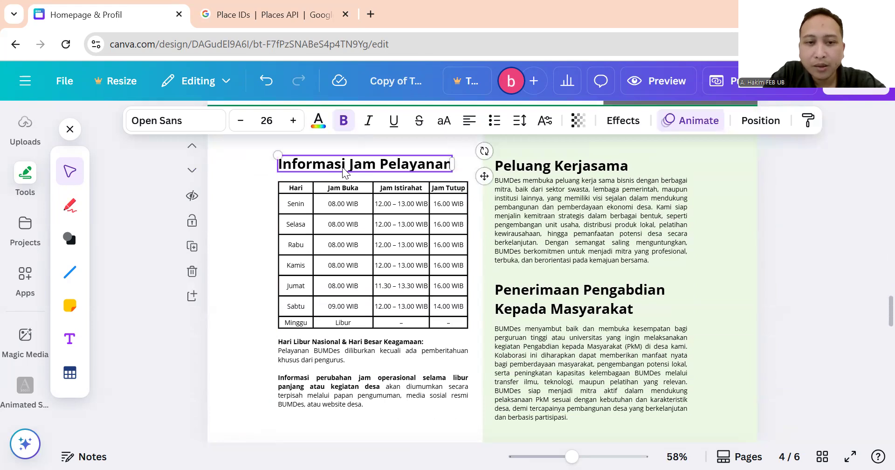
click(309, 186)
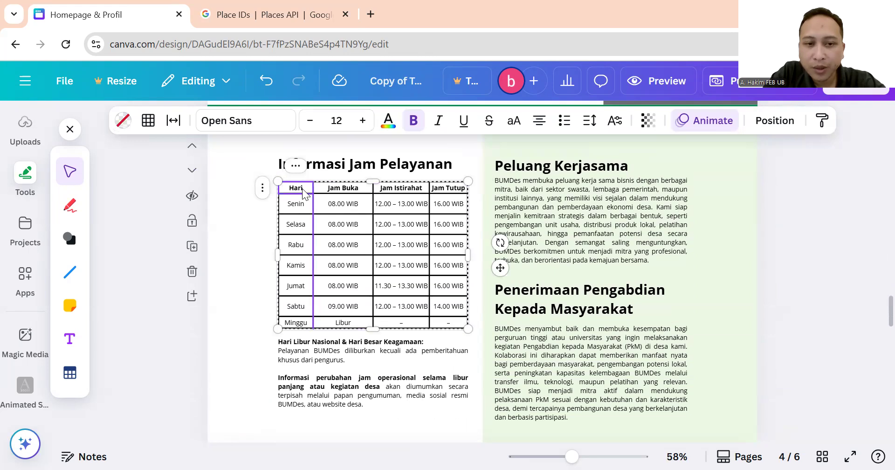
click(447, 166)
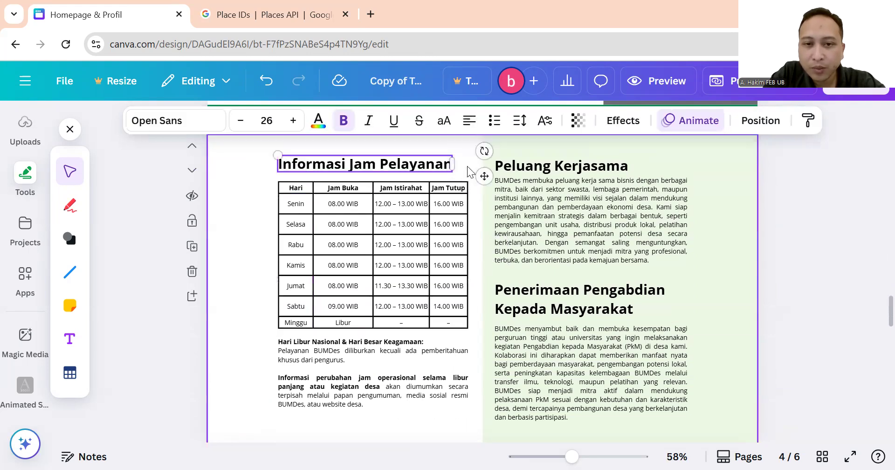
click(469, 171)
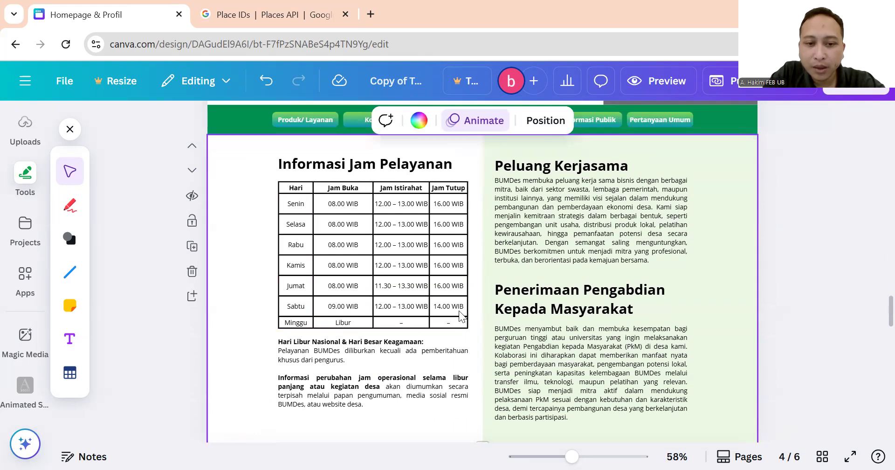
scroll(378, 238, down, 5)
scroll(374, 229, up, 5)
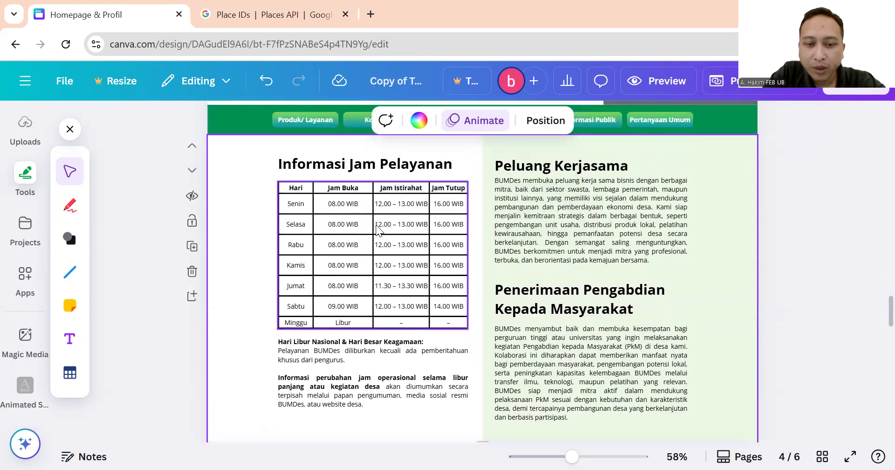
scroll(353, 249, down, 2)
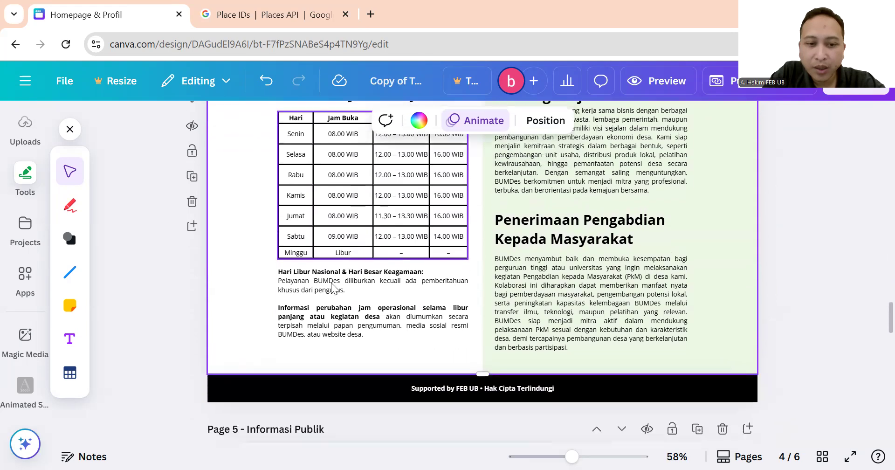
click(327, 297)
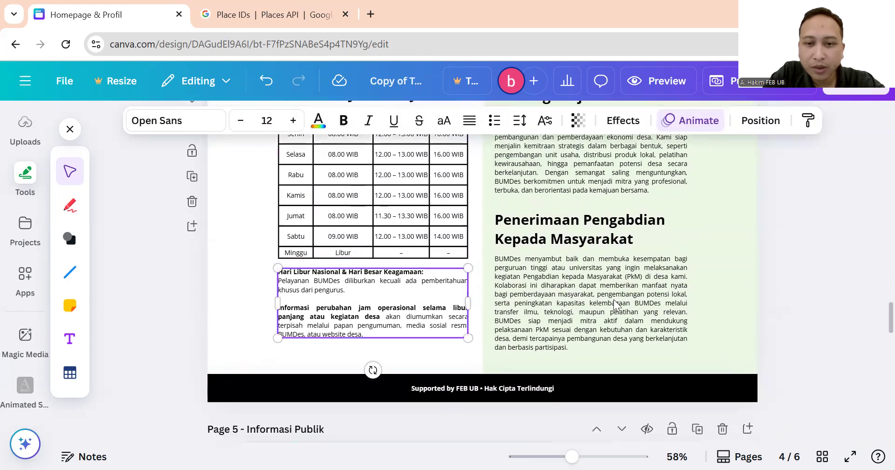
Inspect the Peluang Kerjasama and Penerimaan Pengabdian paragraphs and the Rabu 12.00 – 13.00 WIB cell.
scroll(616, 303, up, 4)
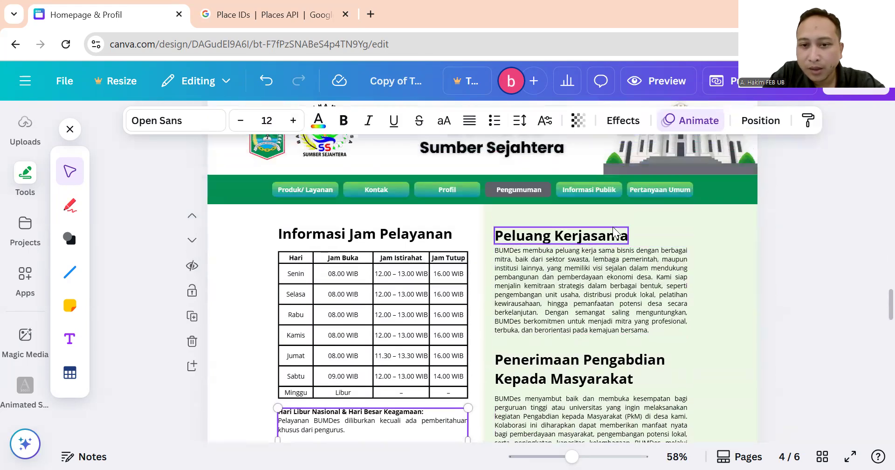
click(614, 239)
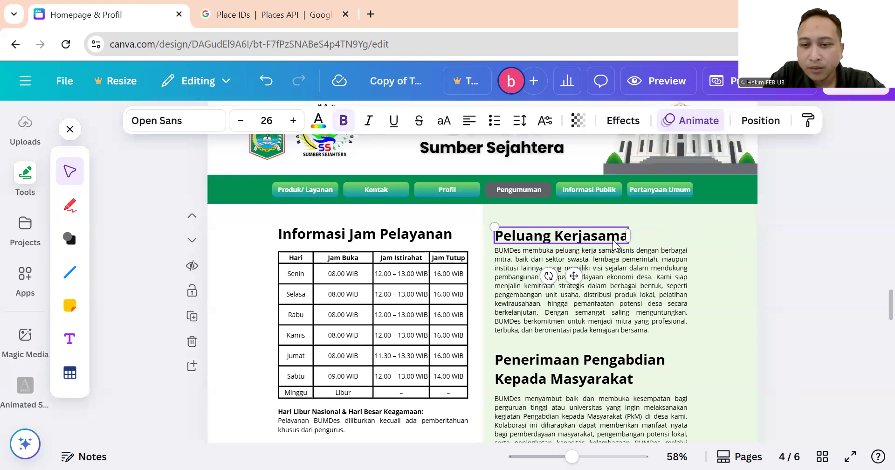
scroll(614, 242, down, 3)
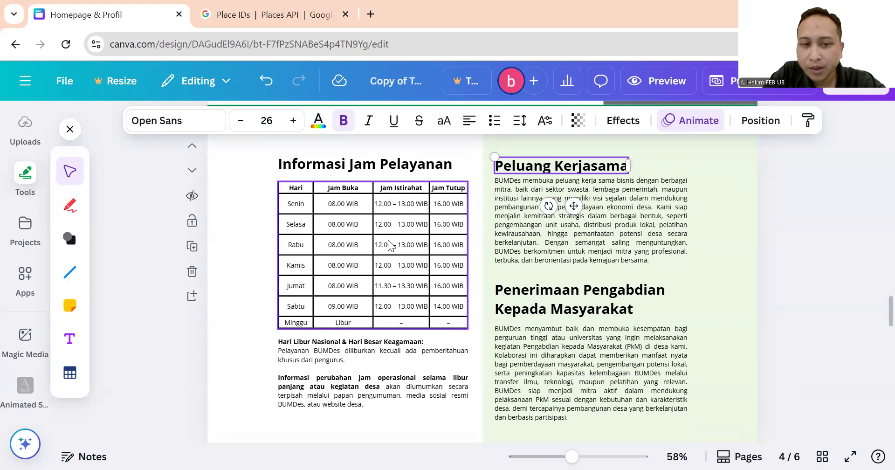
click(388, 240)
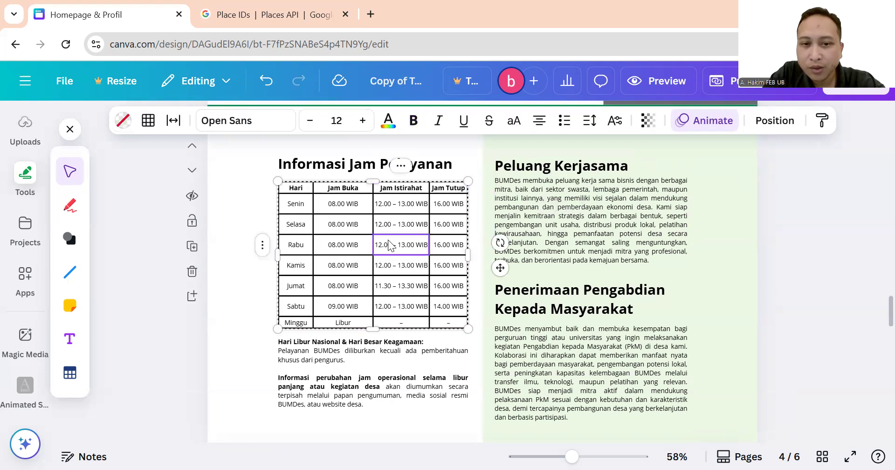
click(609, 221)
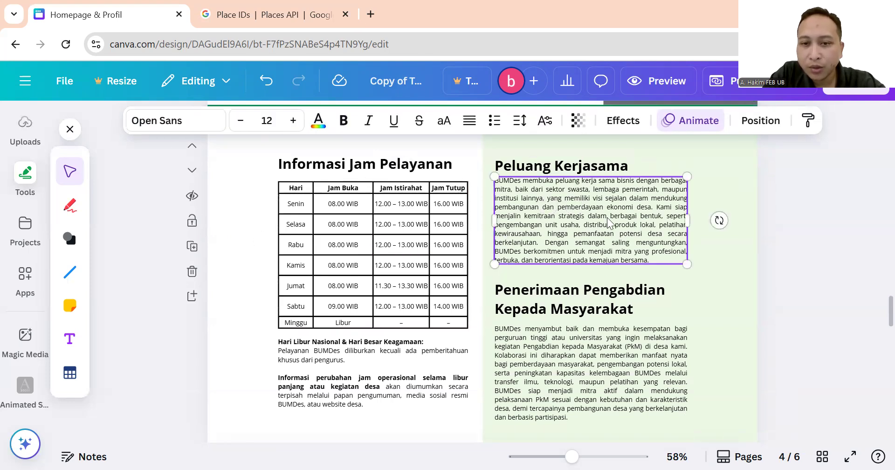
scroll(609, 222, down, 3)
click(620, 275)
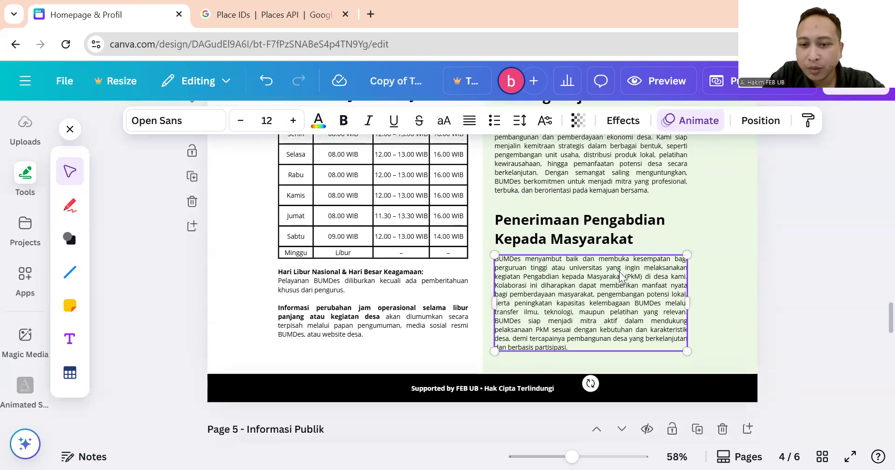
scroll(620, 271, up, 3)
click(619, 235)
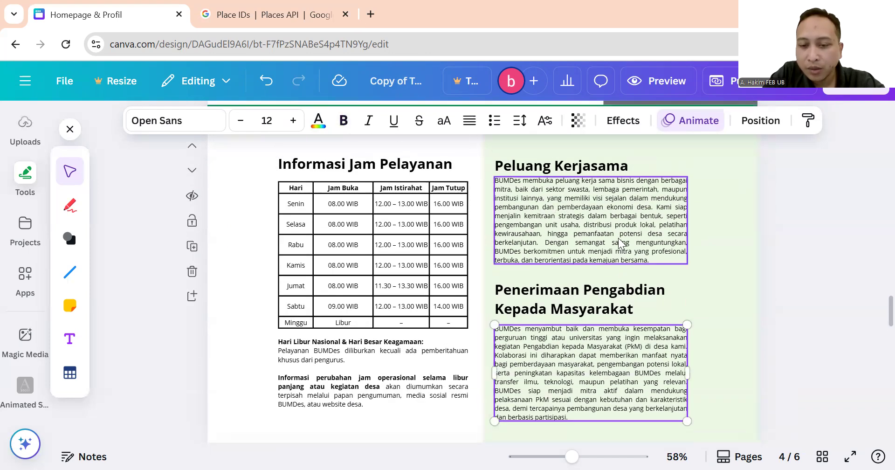
click(655, 364)
click(615, 239)
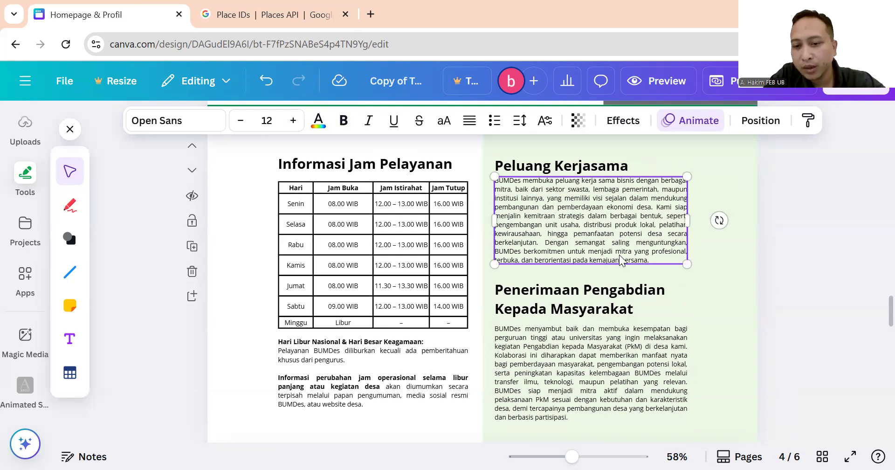
scroll(625, 255, up, 1)
scroll(625, 254, up, 3)
Select the Peluang Kerjasama heading and the paragraph beneath it on page 4.
scroll(623, 249, down, 1)
click(616, 240)
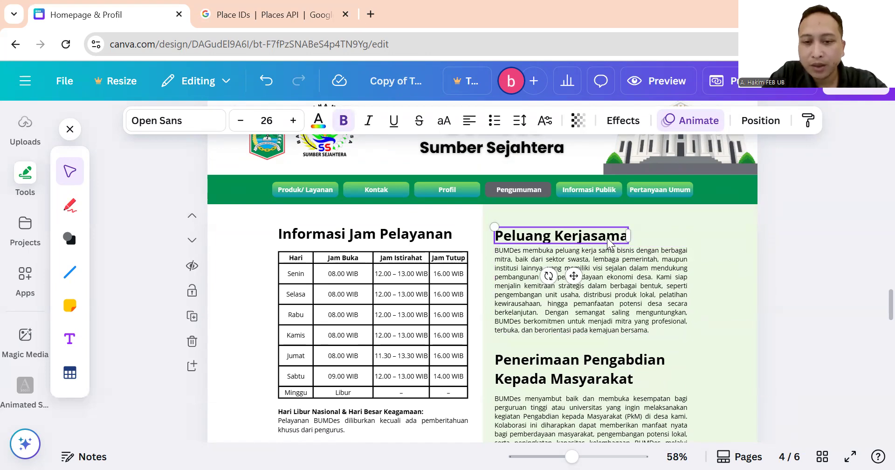
click(642, 255)
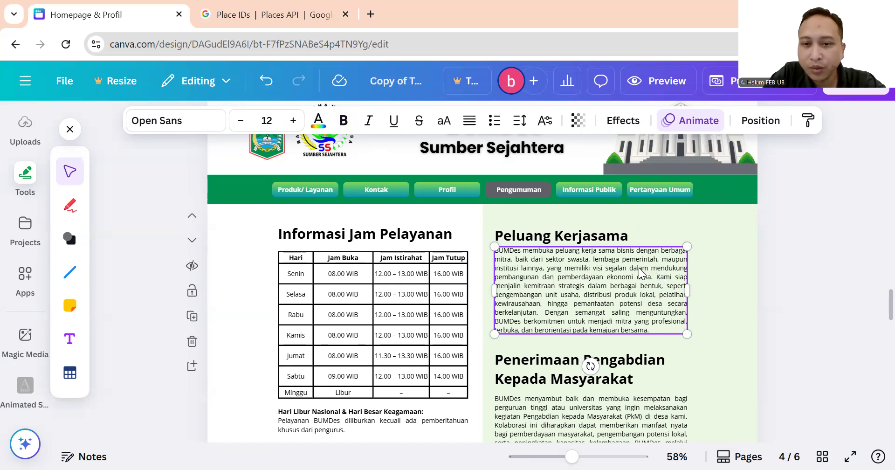
scroll(625, 274, down, 5)
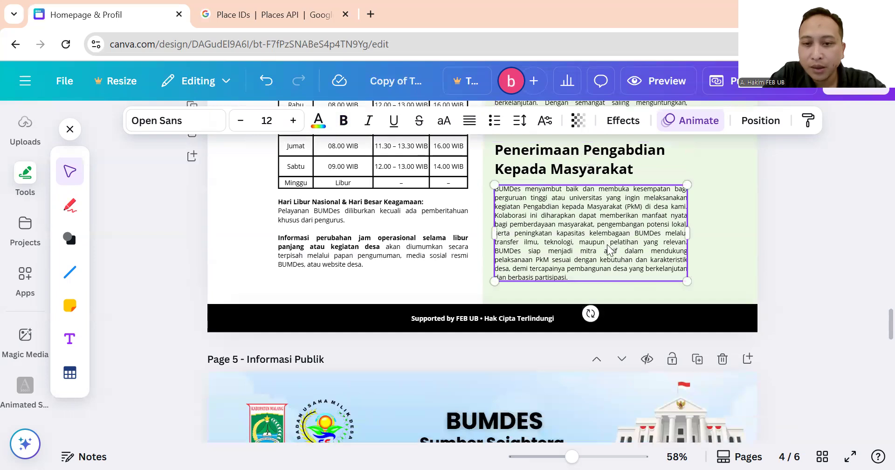
scroll(608, 244, up, 2)
scroll(605, 243, up, 2)
Highlight text in the Peluang Kerjasama and Penerimaan Pengabdian paragraphs, then scroll on to page 5.
click(578, 167)
click(557, 229)
click(558, 225)
drag(646, 235, 536, 214)
click(604, 367)
click(604, 368)
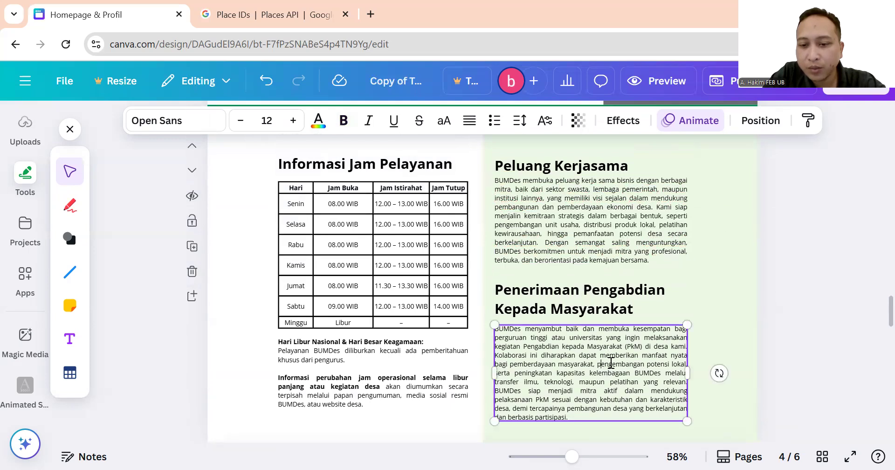
drag(611, 363, 552, 355)
click(562, 343)
scroll(562, 344, down, 10)
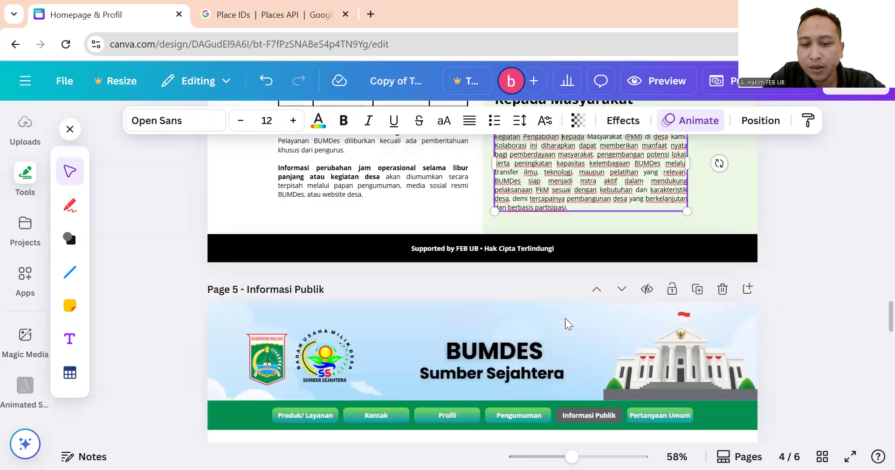
scroll(551, 247, up, 1)
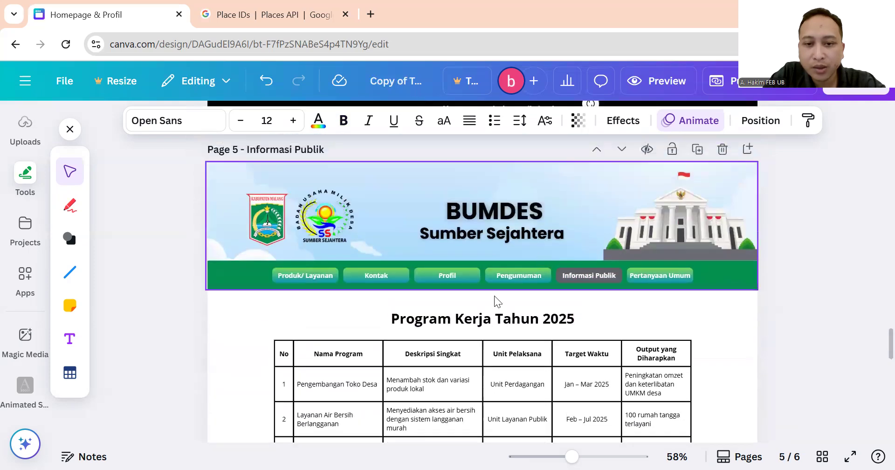
Inspect page 5's Program Kerja Tahun 2025 title and its table.
scroll(659, 258, down, 5)
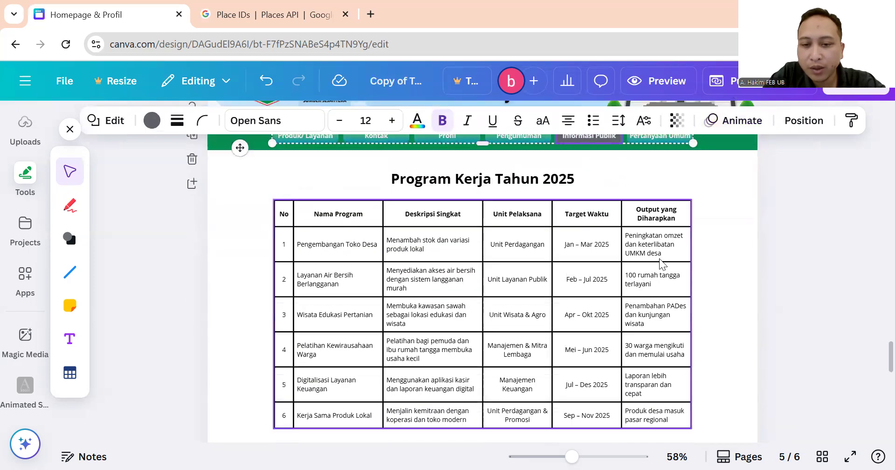
click(716, 237)
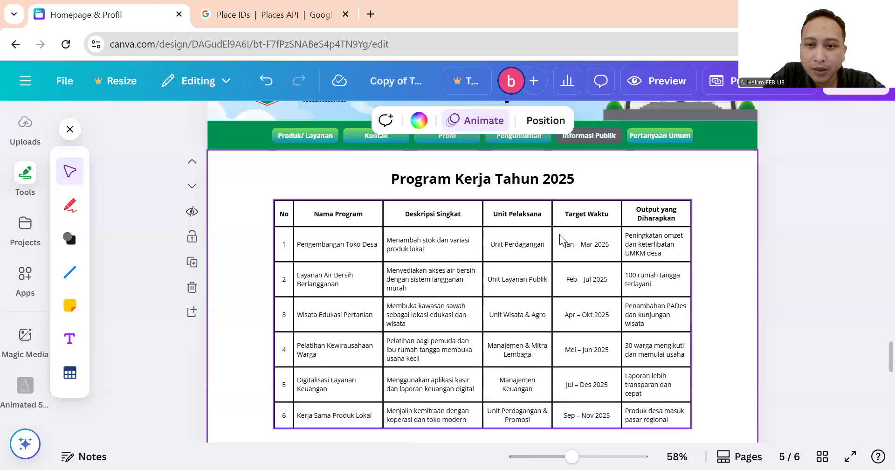
scroll(564, 233, up, 3)
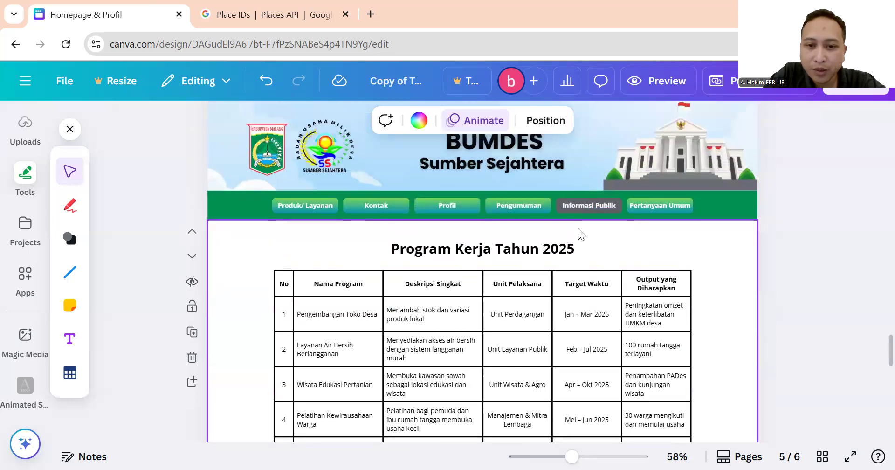
click(459, 254)
scroll(459, 253, down, 3)
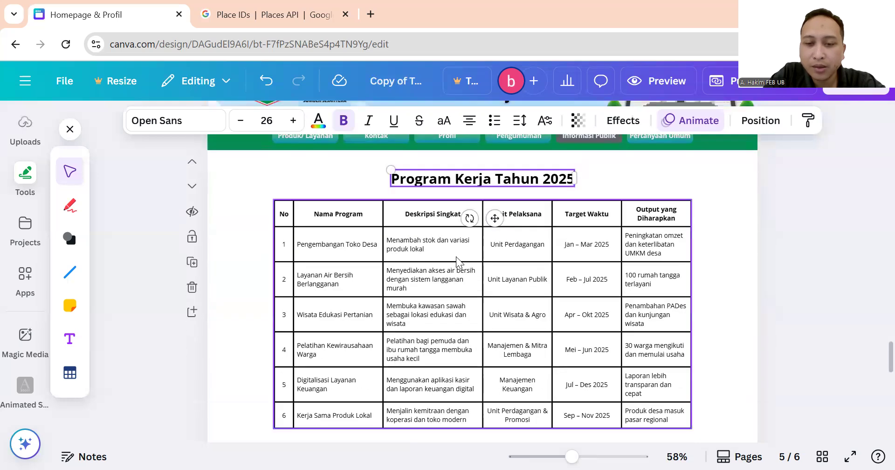
click(716, 193)
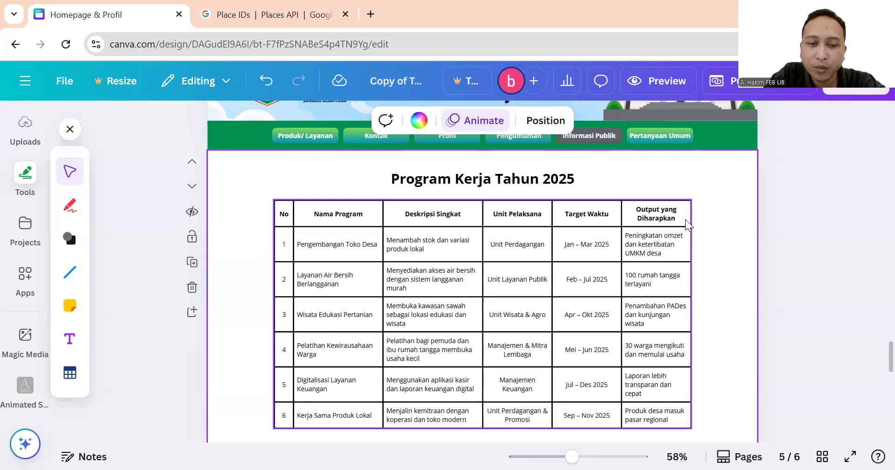
scroll(685, 219, up, 5)
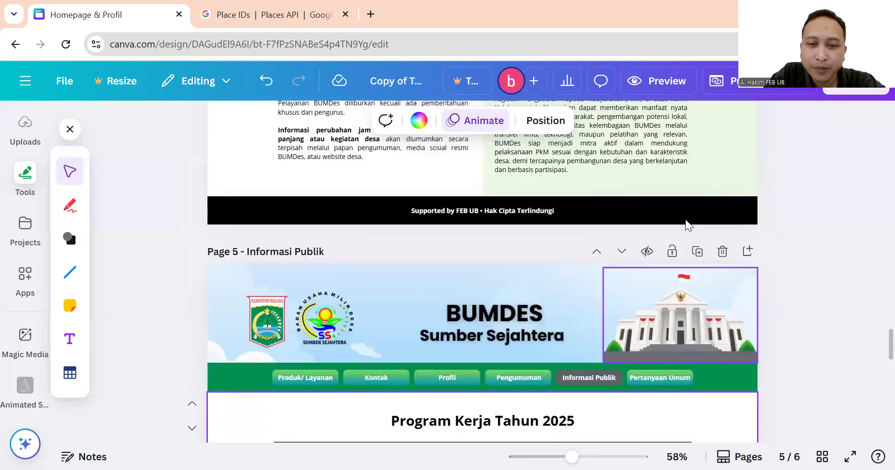
click(424, 194)
click(256, 285)
Check the Jan – Mar 2025, No header and row 6 output cells, then scroll to page 6.
scroll(430, 237, down, 5)
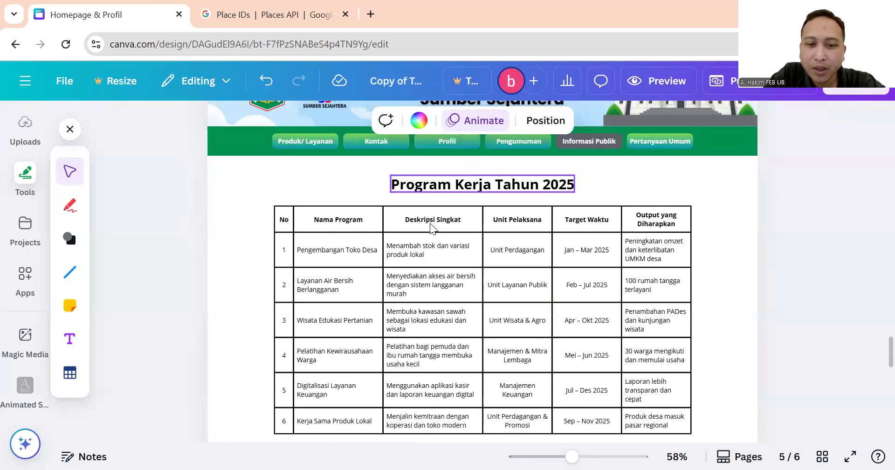
click(434, 224)
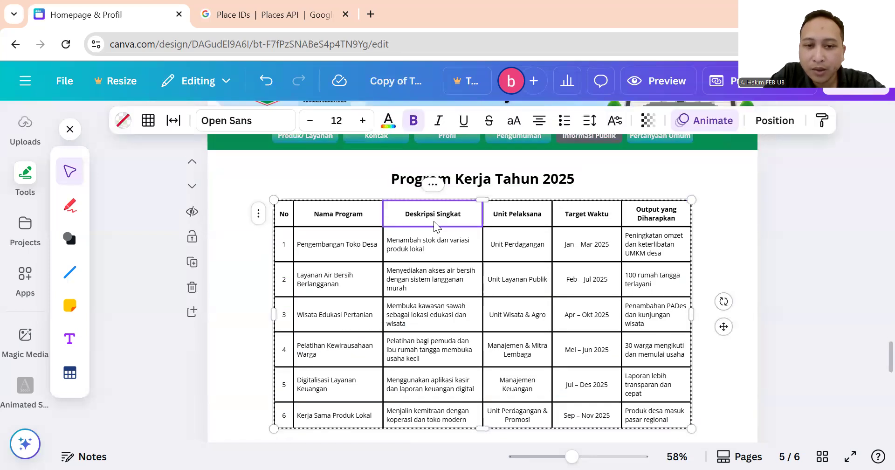
click(583, 249)
scroll(287, 216, down, 3)
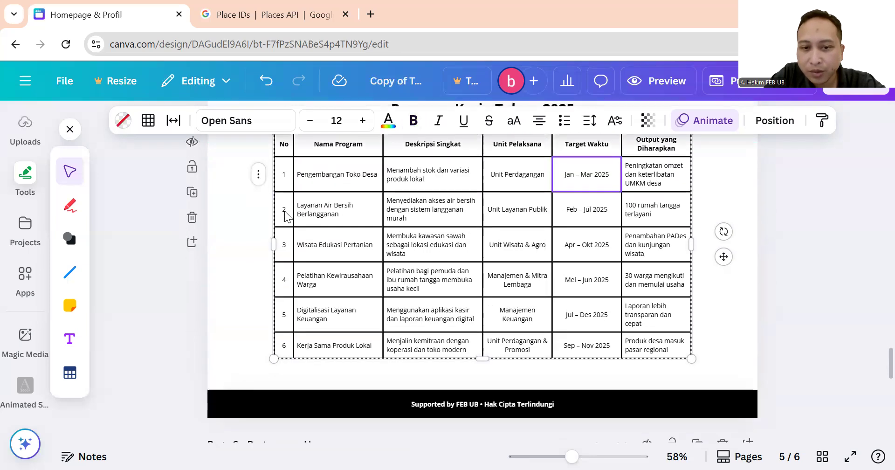
click(287, 146)
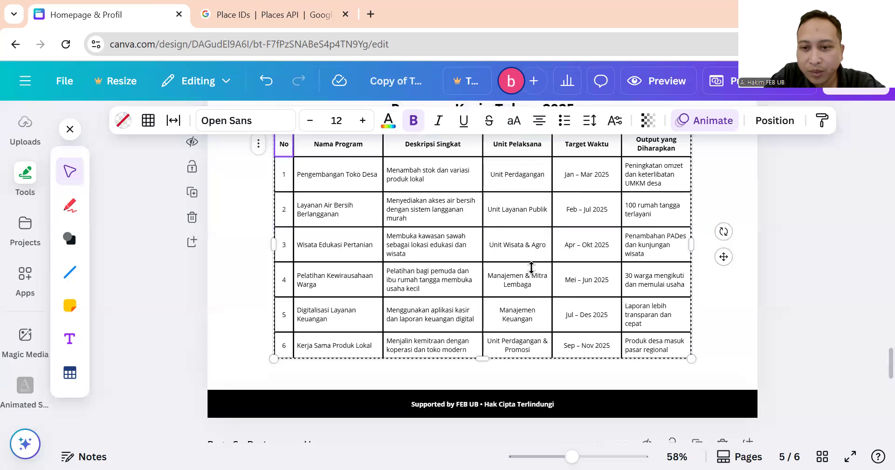
click(655, 346)
scroll(570, 313, up, 5)
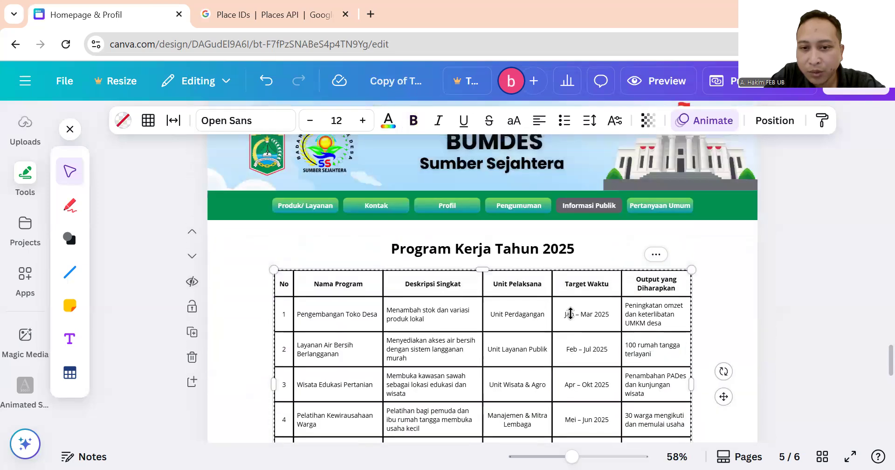
click(432, 254)
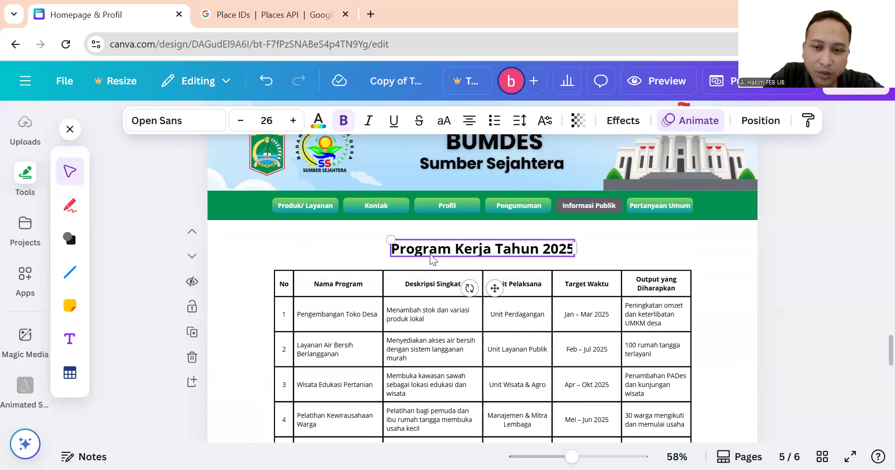
click(603, 240)
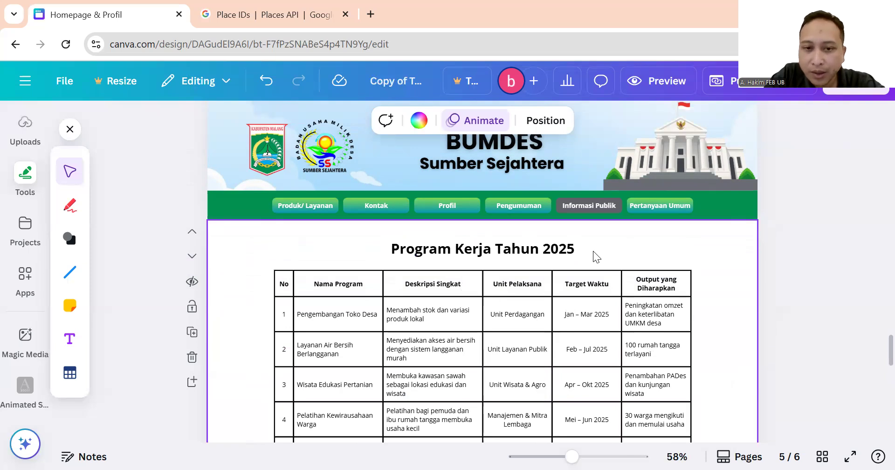
scroll(594, 252, down, 10)
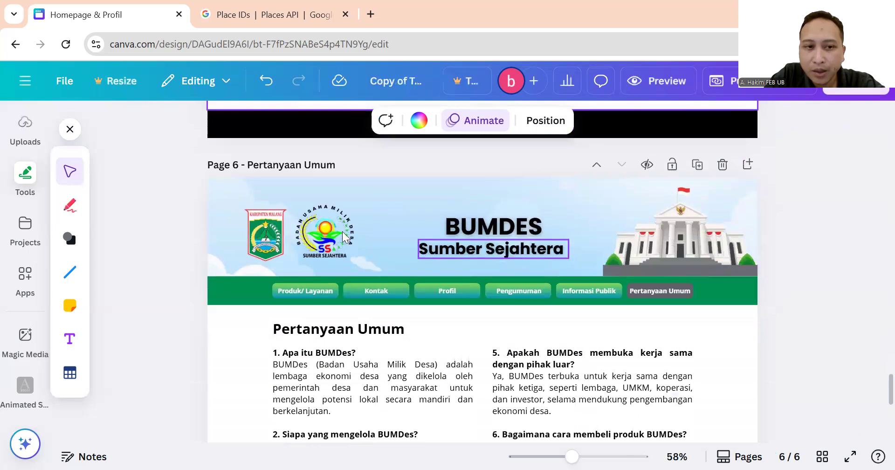
Edit the left FAQ text on page 6, selecting then deselecting answer 3's bracketed examples.
scroll(456, 323, down, 1)
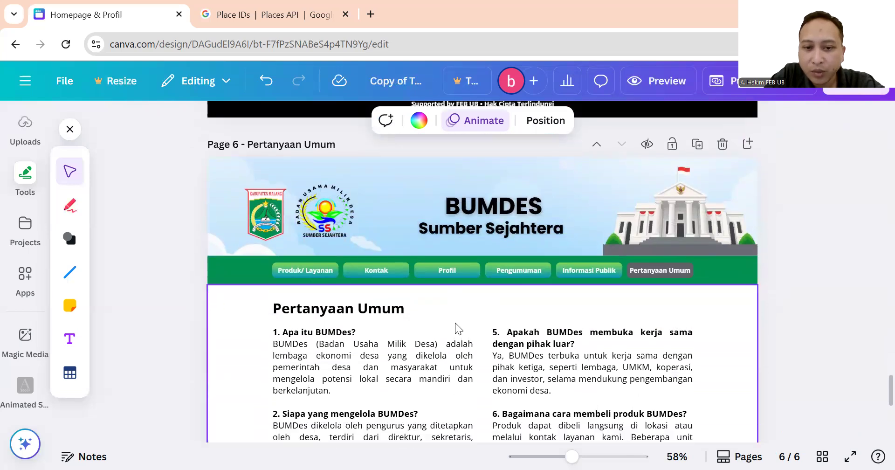
click(456, 323)
scroll(456, 323, down, 2)
scroll(455, 323, down, 3)
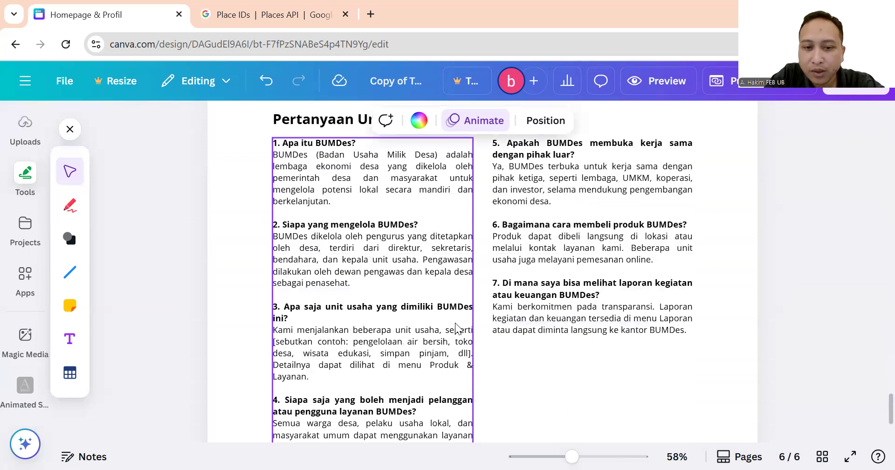
scroll(582, 360, down, 2)
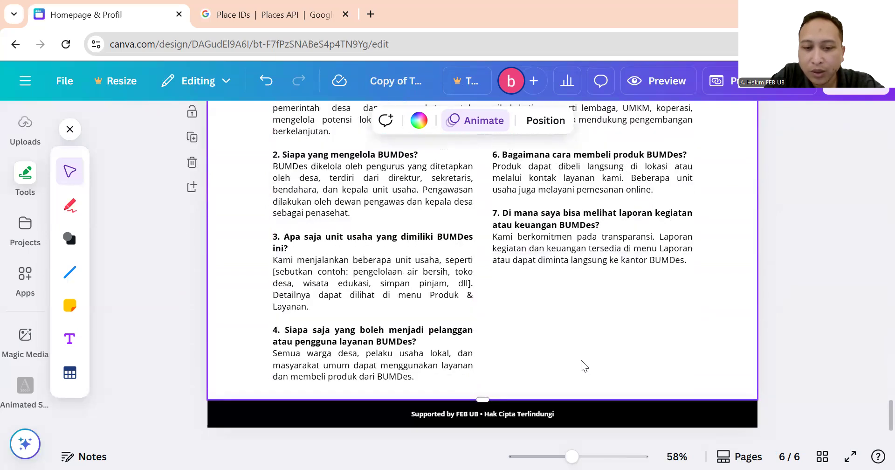
scroll(575, 347, up, 3)
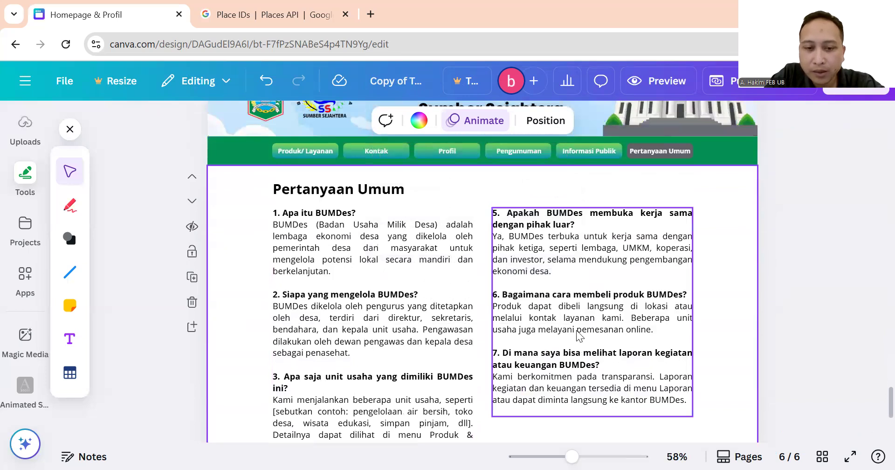
scroll(577, 330, down, 2)
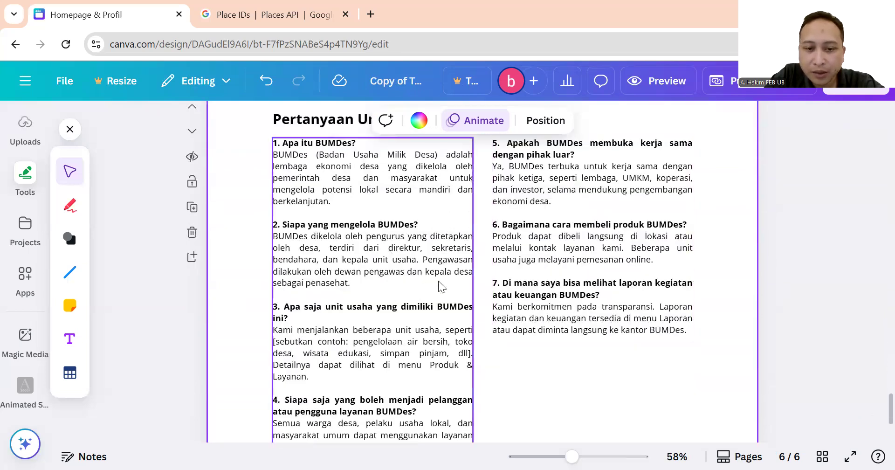
scroll(436, 268, down, 3)
scroll(435, 266, up, 2)
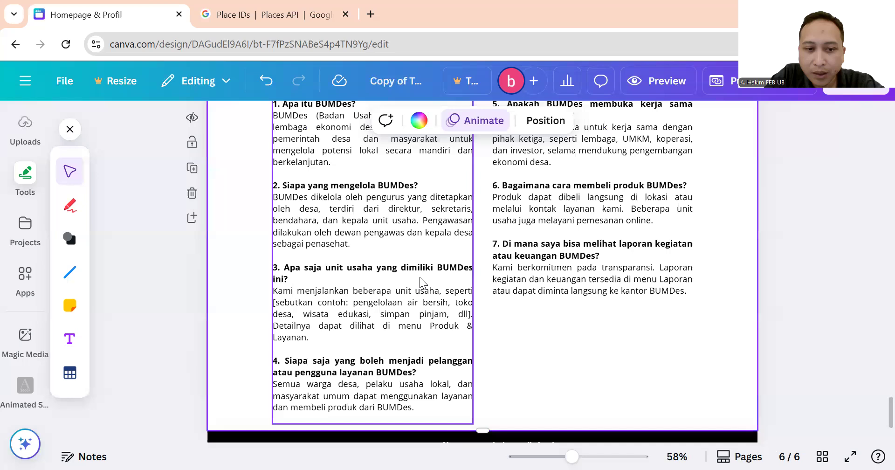
click(368, 321)
click(367, 321)
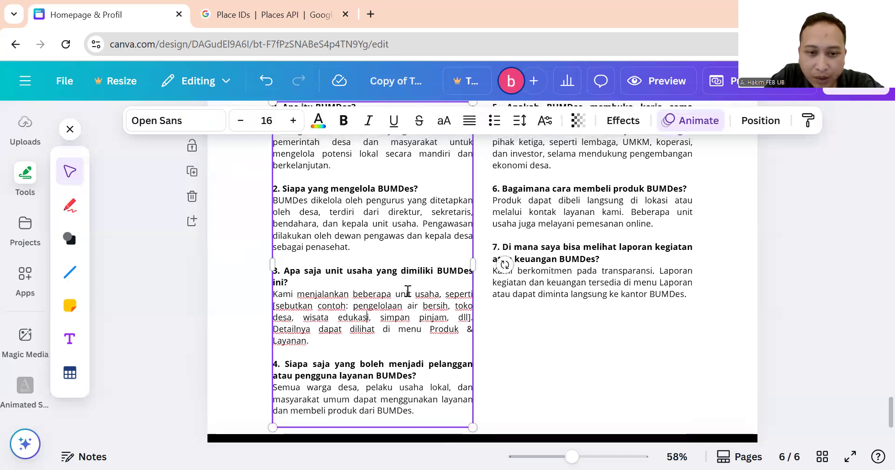
drag(273, 306, 390, 224)
drag(476, 322, 472, 320)
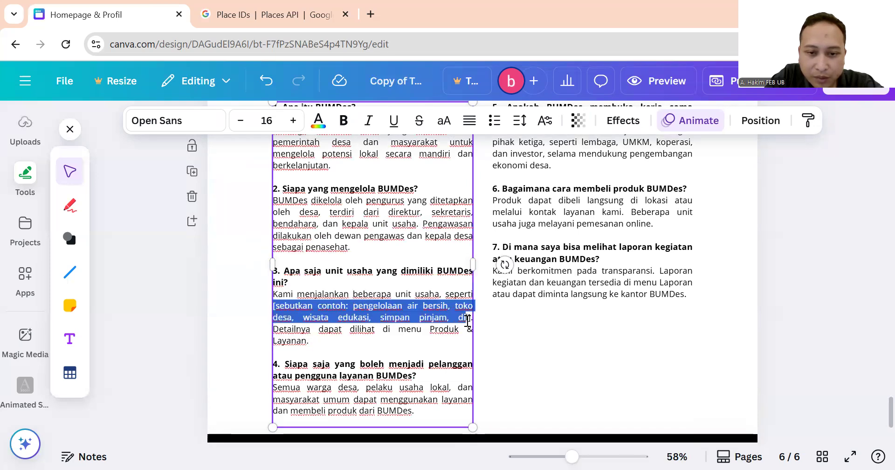
click(366, 290)
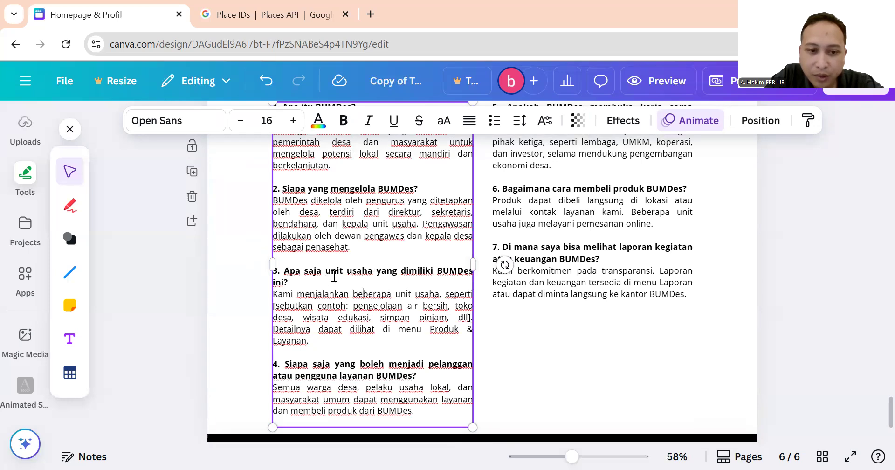
click(599, 322)
Scroll back up to page 1, Homepage & Profil.
scroll(594, 316, down, 2)
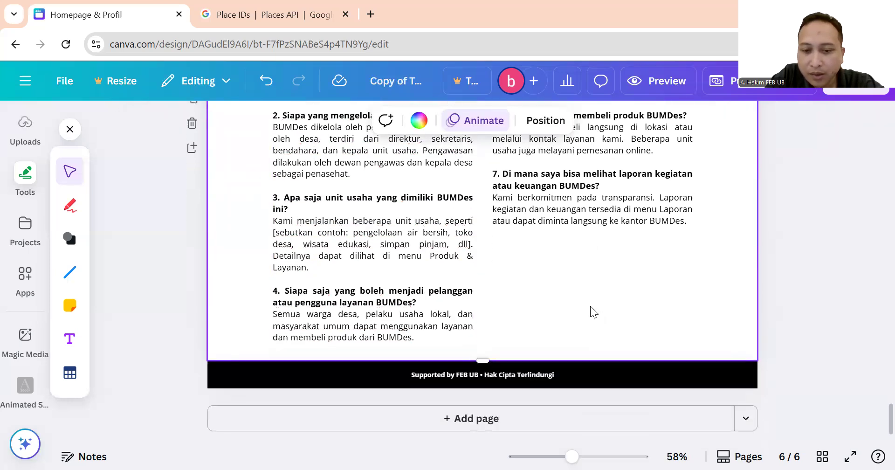
scroll(590, 306, up, 6)
scroll(591, 311, up, 20)
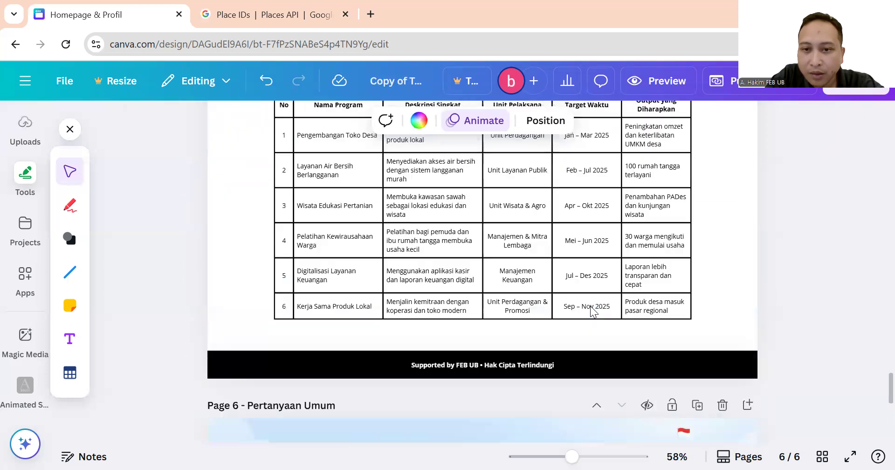
scroll(590, 307, up, 20)
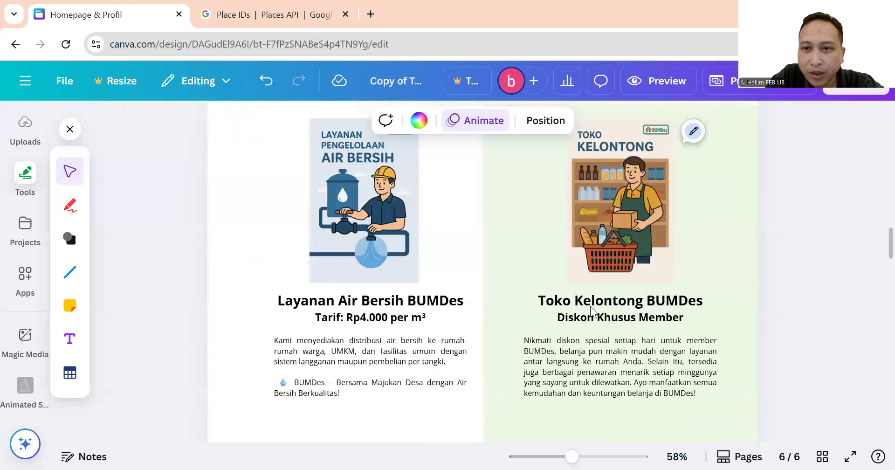
scroll(590, 306, up, 2)
scroll(591, 306, down, 2)
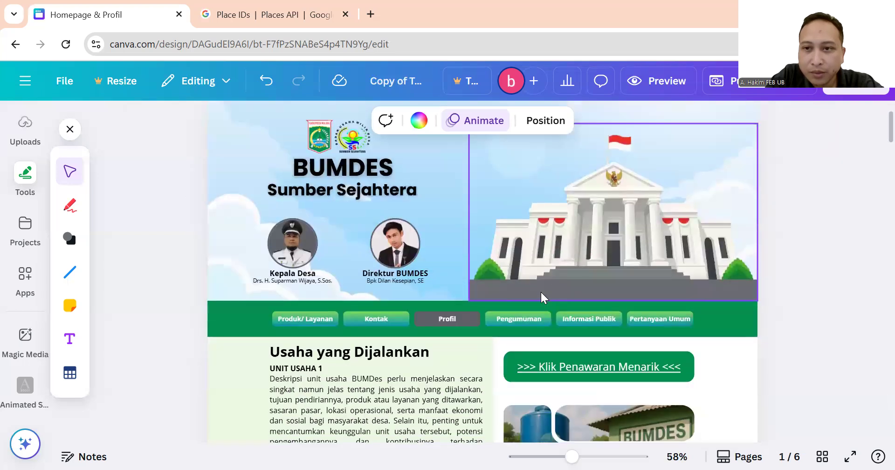
In the Website publish panel, enter sumbersejahtera as the site address (URL).
click(758, 94)
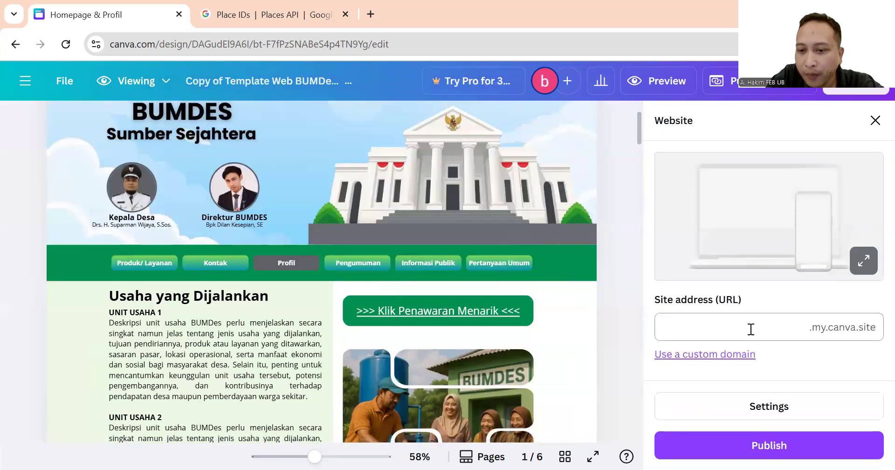
click(769, 329)
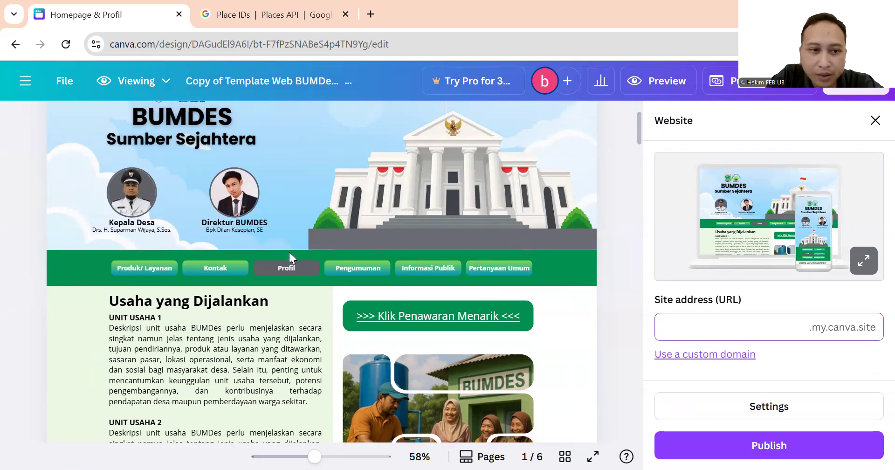
scroll(289, 251, up, 2)
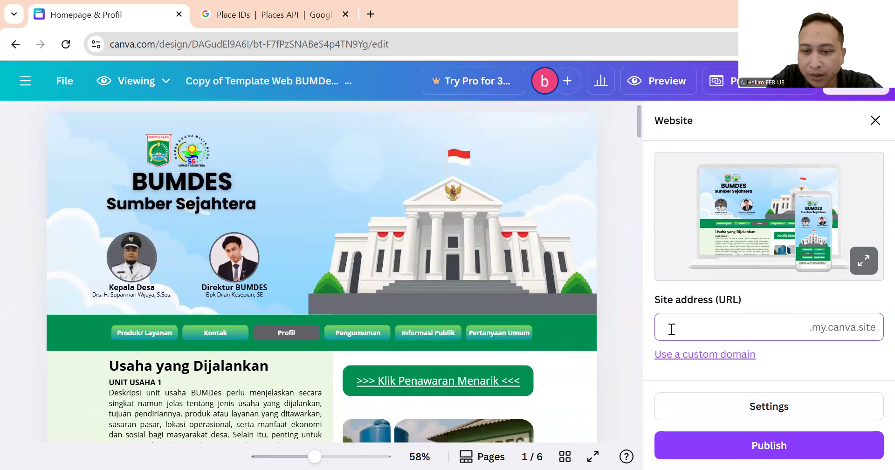
text(s)
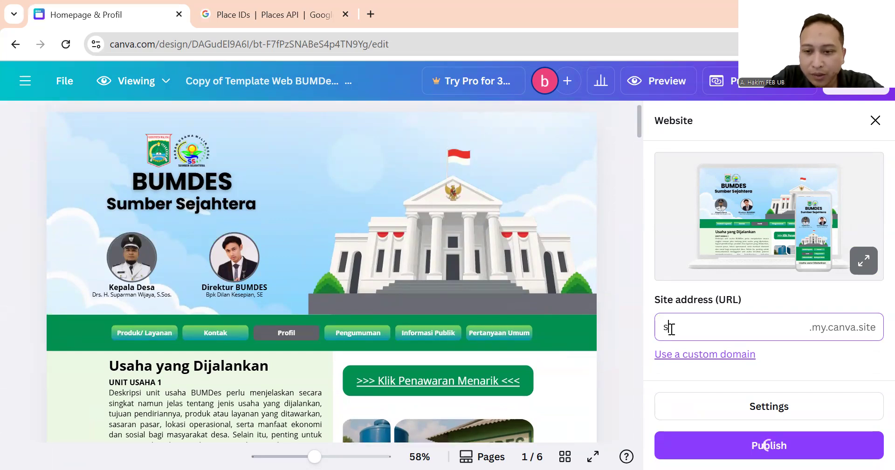
text(umbersejahtera)
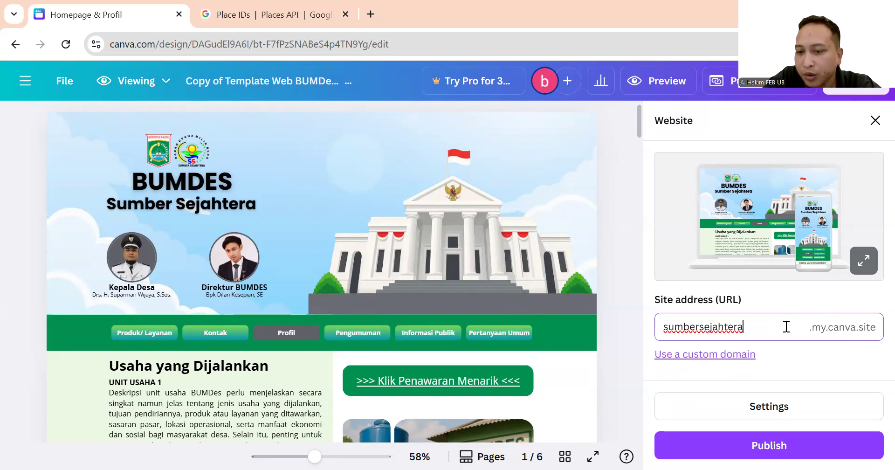
click(797, 411)
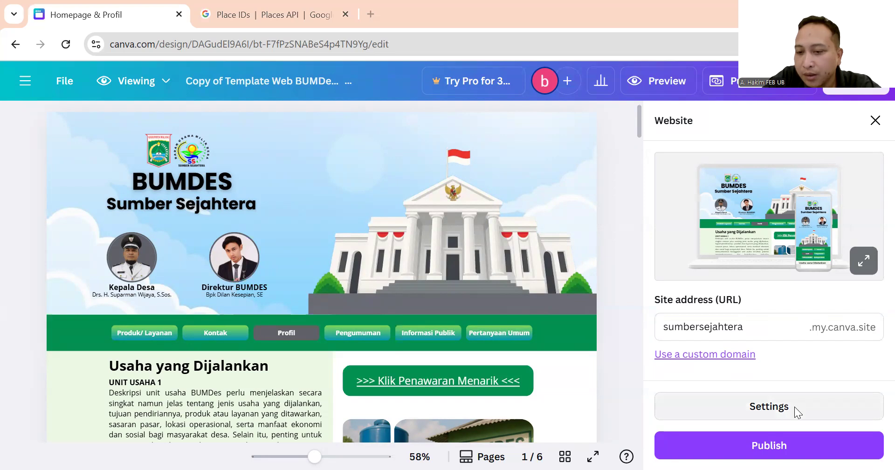
Turn on search engine visibility and enter the description 'Website resmi BUMDES Sumber Sejahtera Desa Pujon Kidul'.
scroll(816, 352, down, 1)
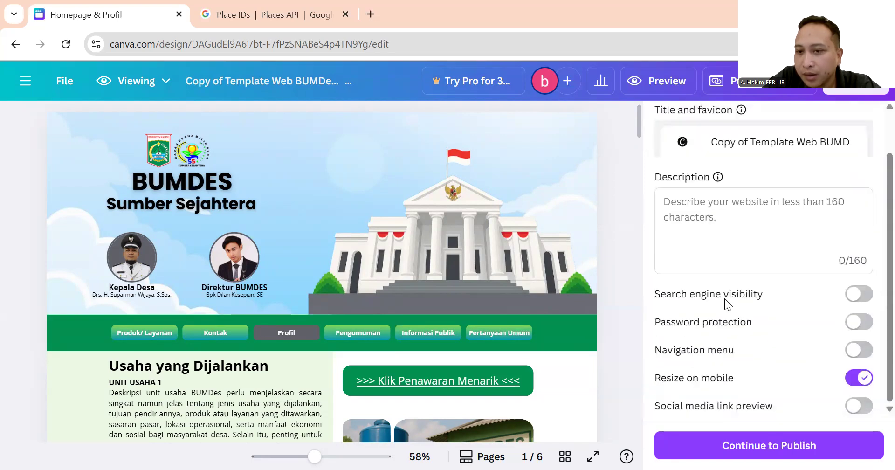
click(863, 297)
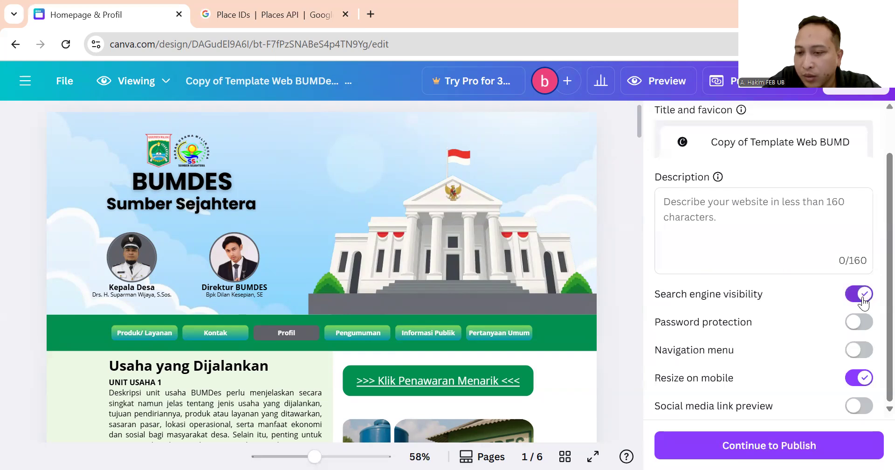
scroll(799, 294, up, 2)
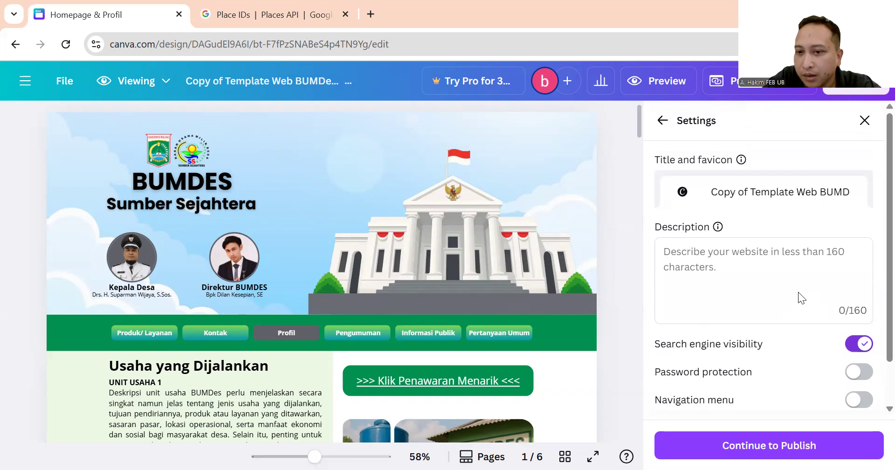
click(812, 271)
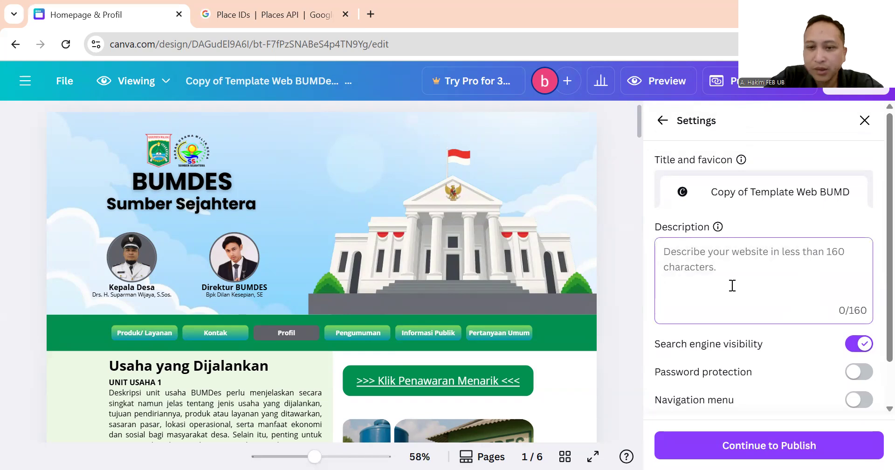
text(WE)
key(BackSpace)
key(BackSpace)
text(Website )
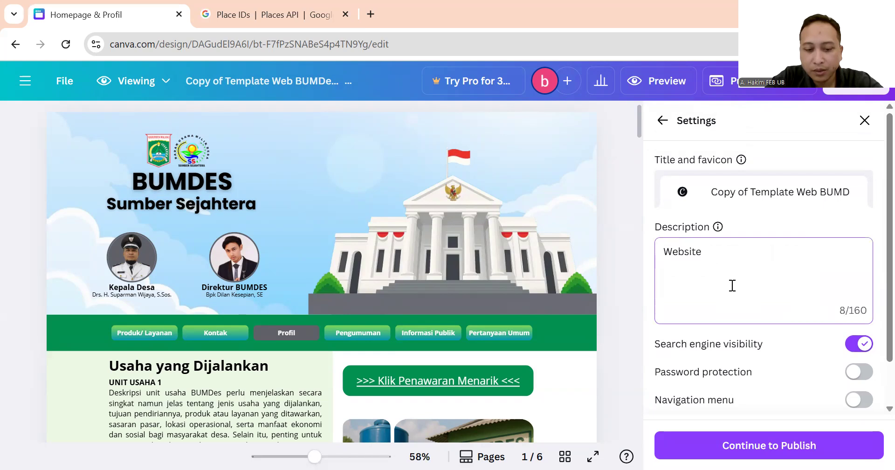
text(resmm)
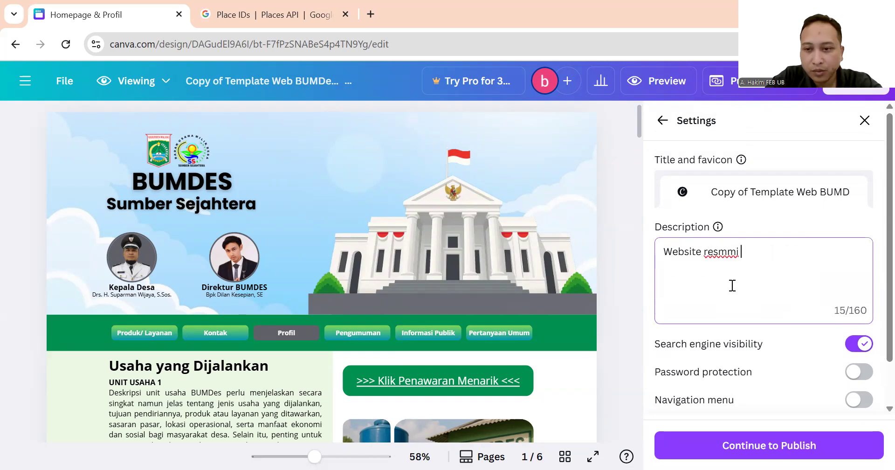
key(BackSpace)
text(i BUM)
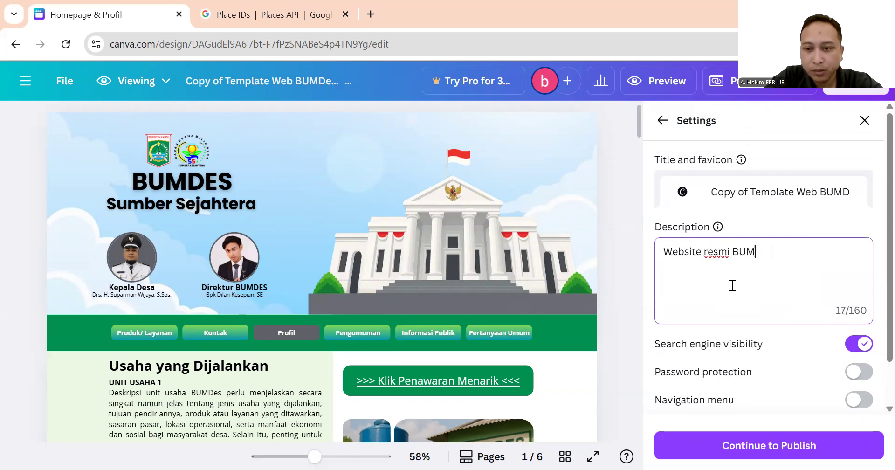
text(DES Sumber)
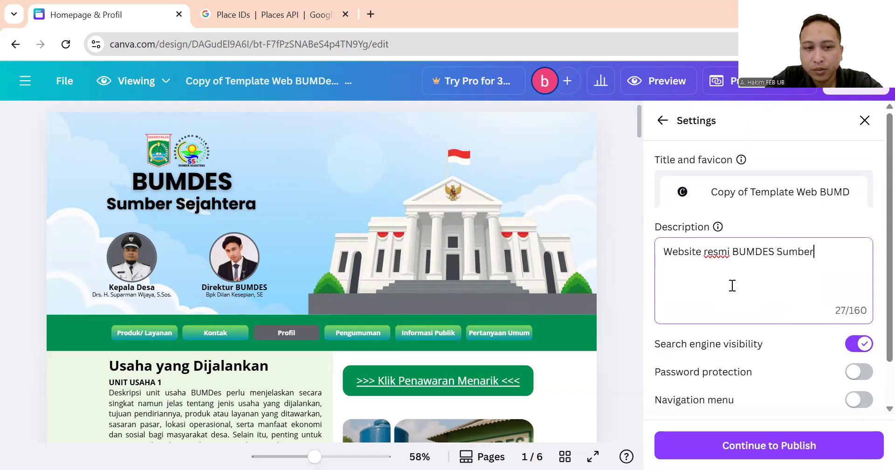
text( Sejahte)
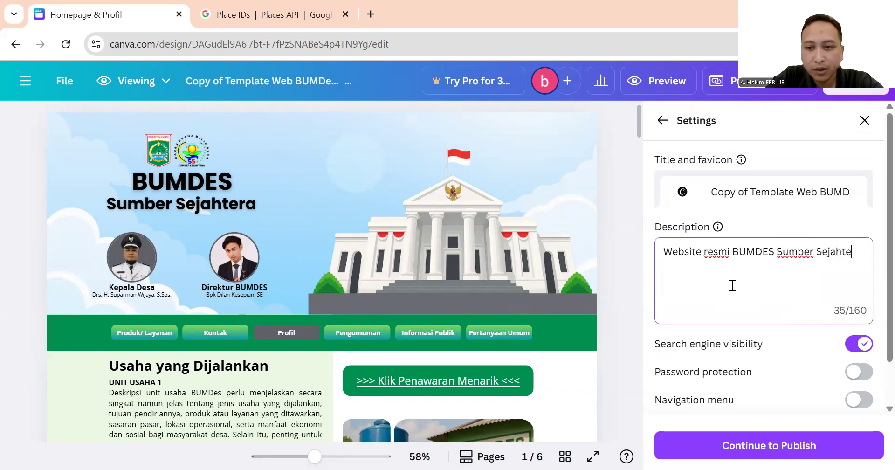
text(ra Desa )
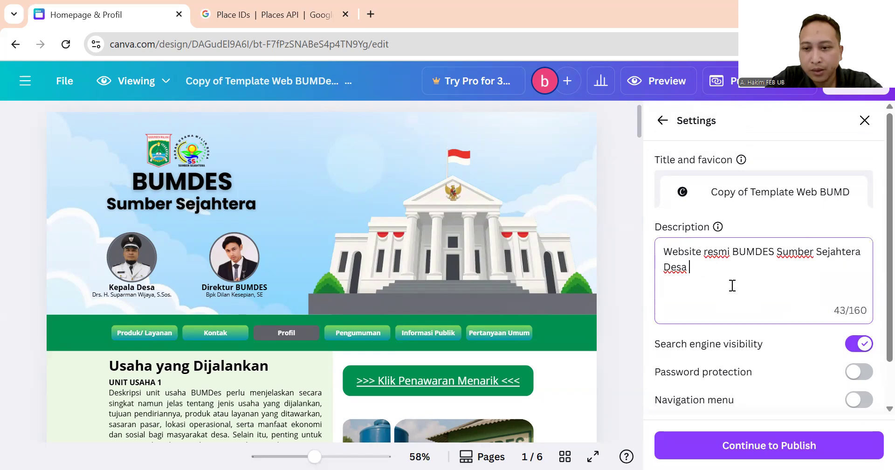
text(Pujon Kidul)
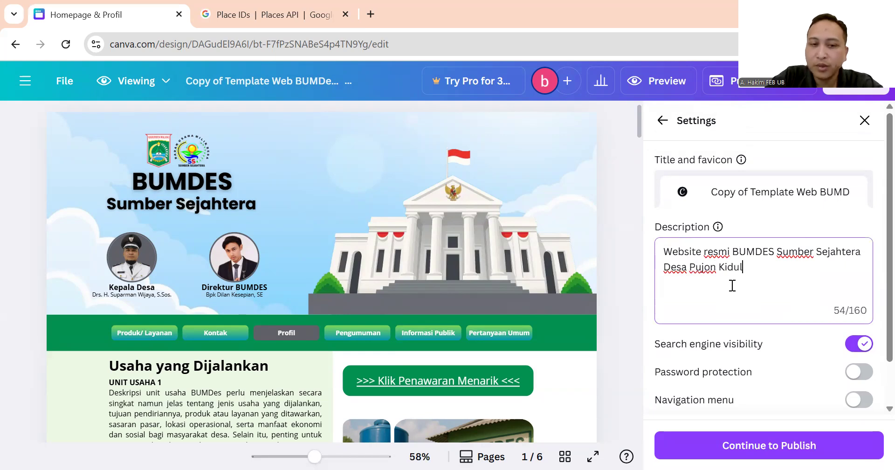
scroll(752, 296, down, 1)
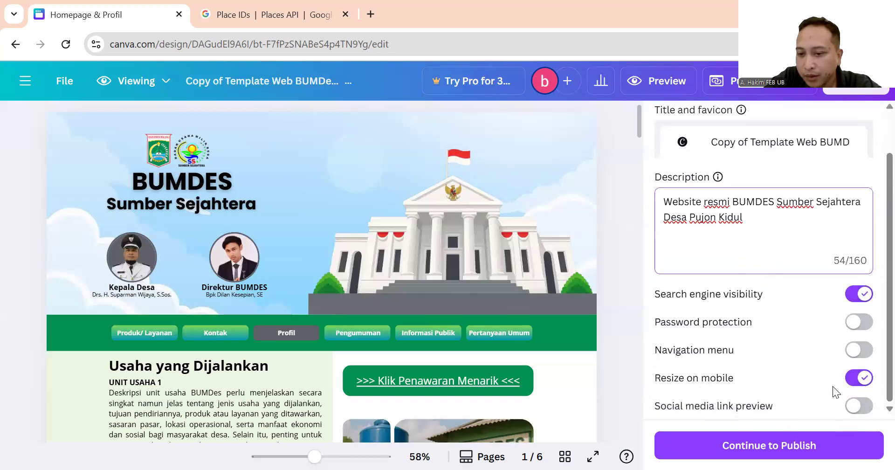
scroll(779, 230, up, 2)
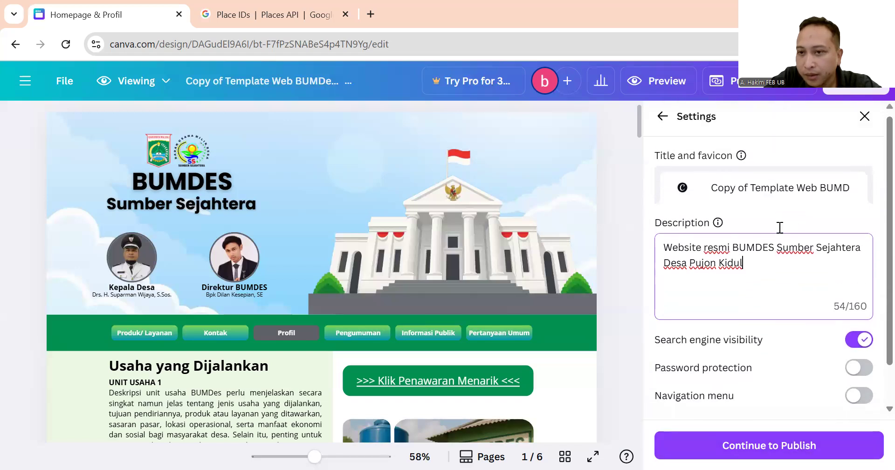
scroll(784, 327, down, 2)
scroll(784, 363, up, 2)
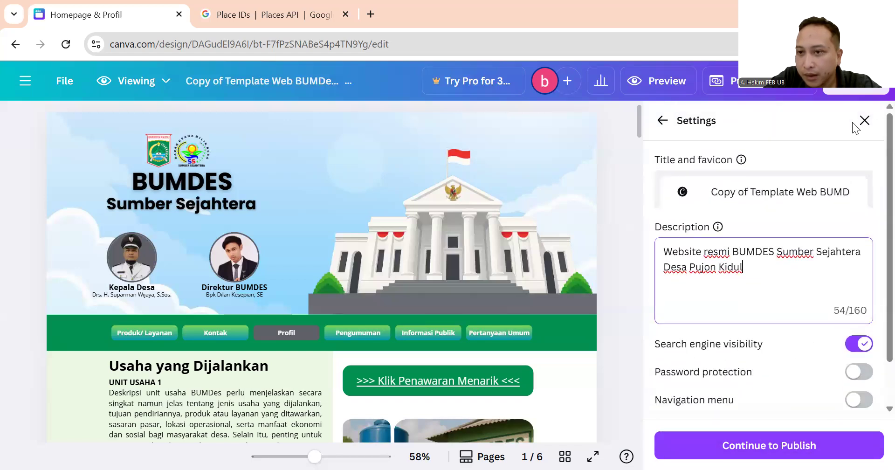
Confirm the sumbersejahtera address, publish the site, and copy the live my.canva.site link.
click(662, 122)
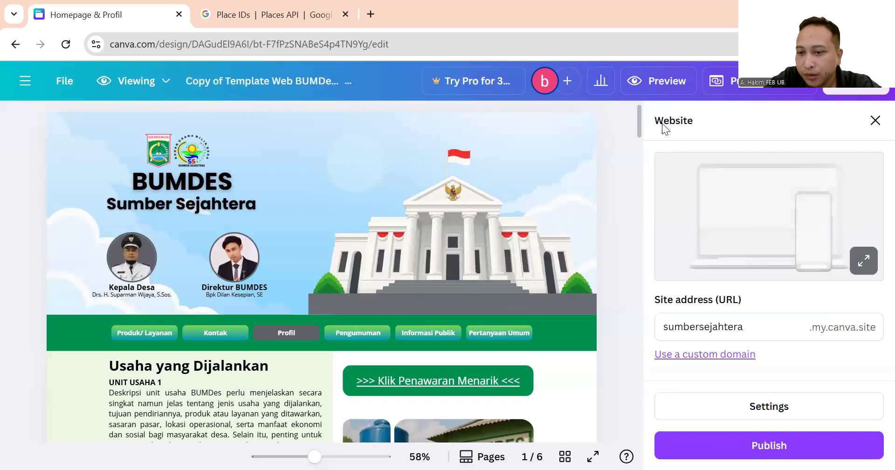
click(660, 329)
drag(752, 326, 659, 326)
click(743, 327)
click(801, 446)
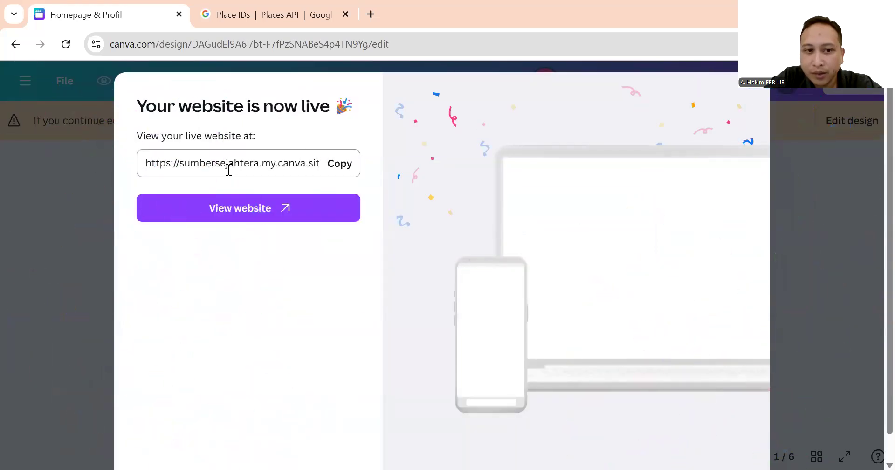
click(142, 164)
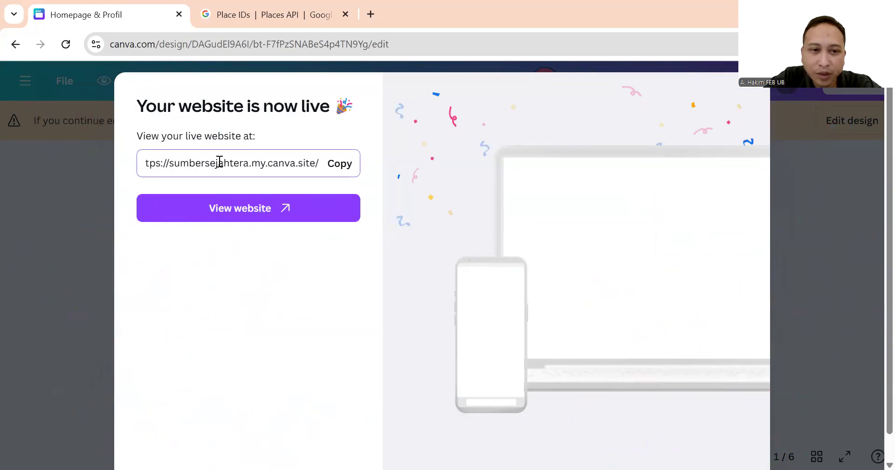
click(345, 172)
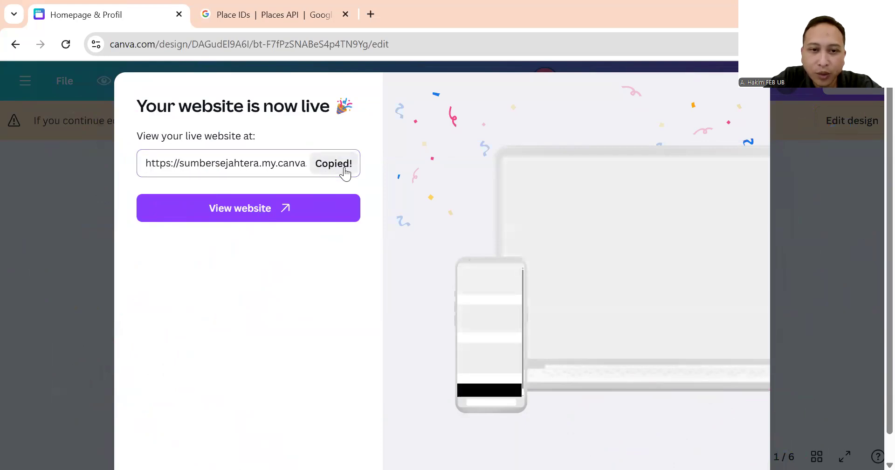
Open the live my.canva.site website in a new tab and scroll through its homepage.
click(231, 210)
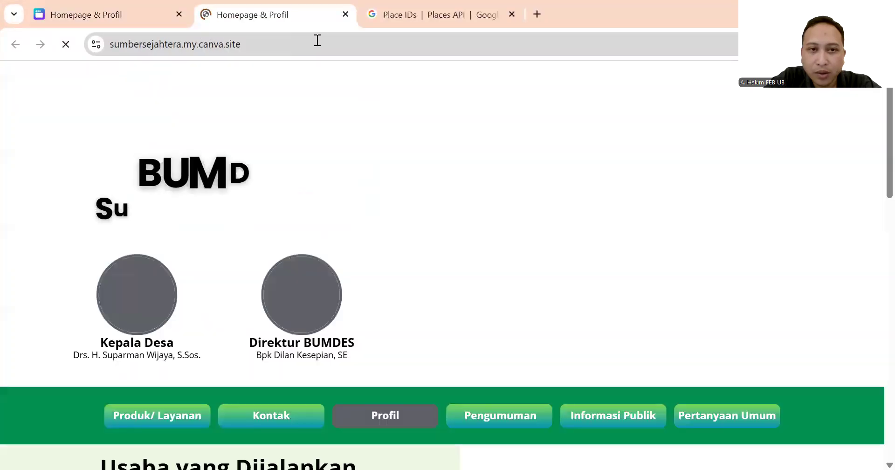
click(316, 41)
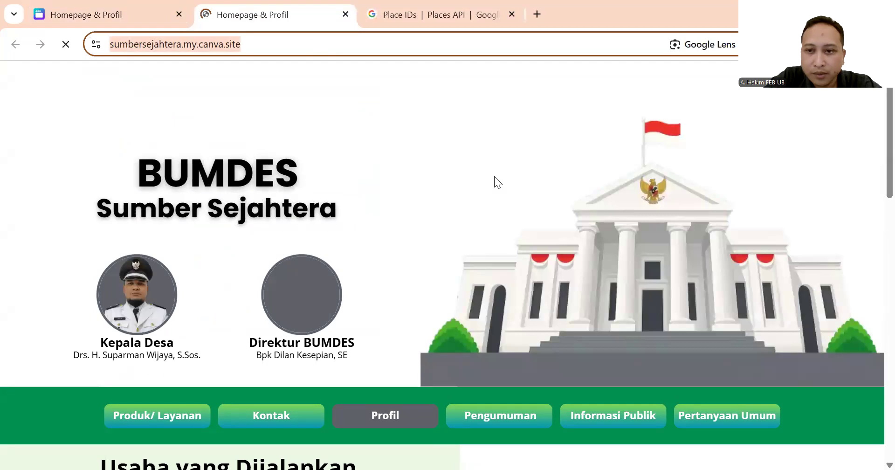
scroll(566, 191, down, 4)
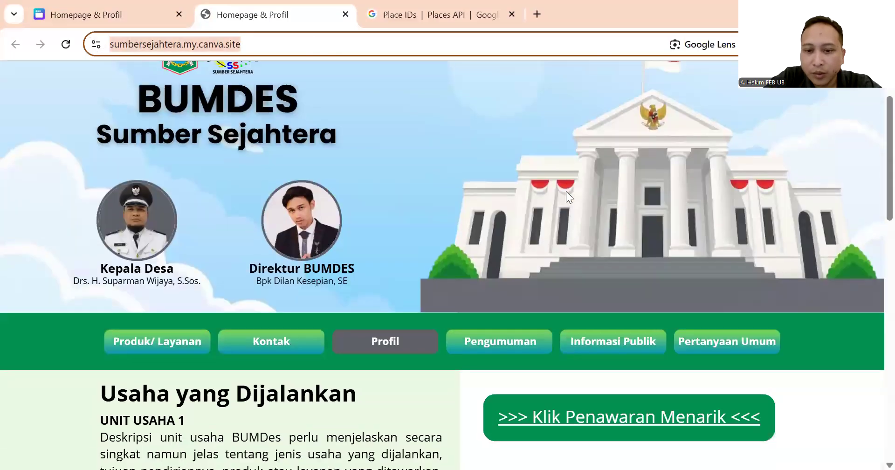
scroll(567, 191, down, 15)
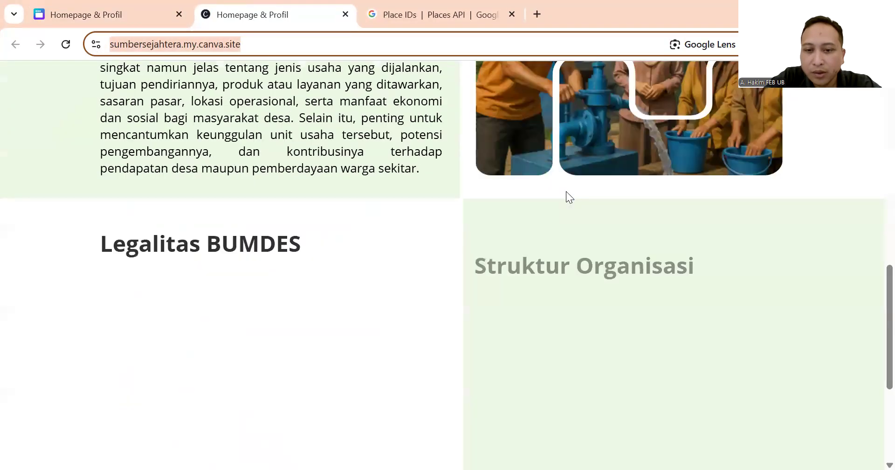
scroll(566, 190, up, 12)
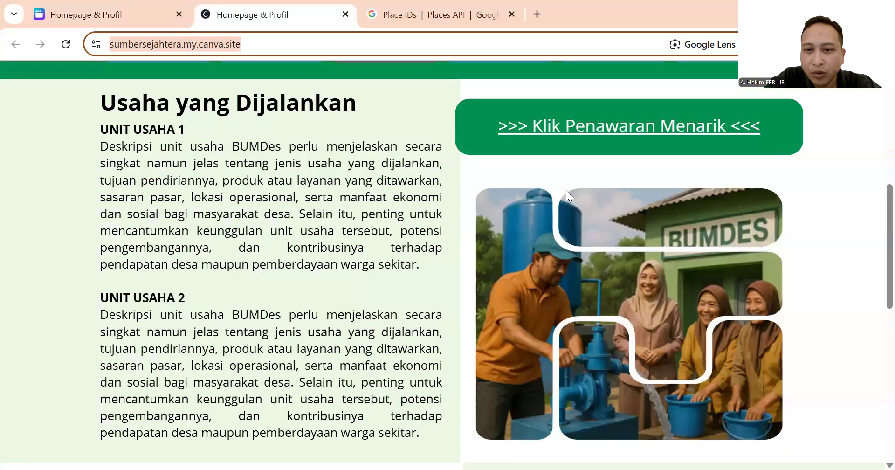
scroll(566, 190, down, 12)
scroll(566, 190, up, 15)
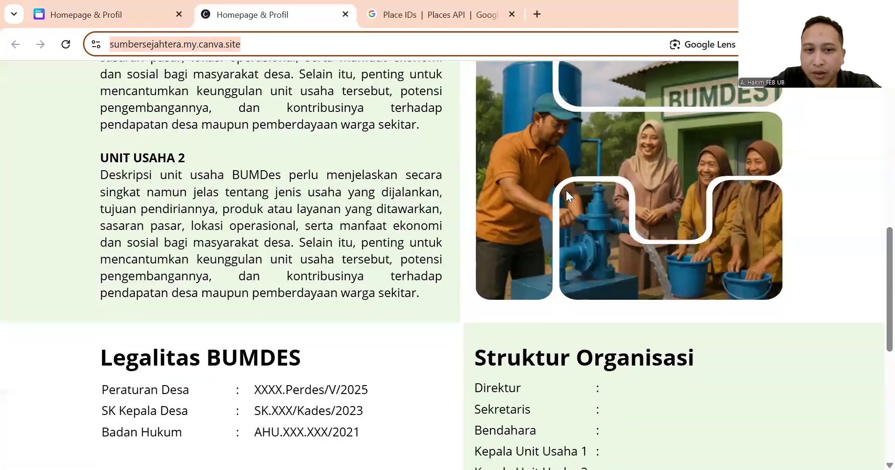
scroll(175, 260, up, 2)
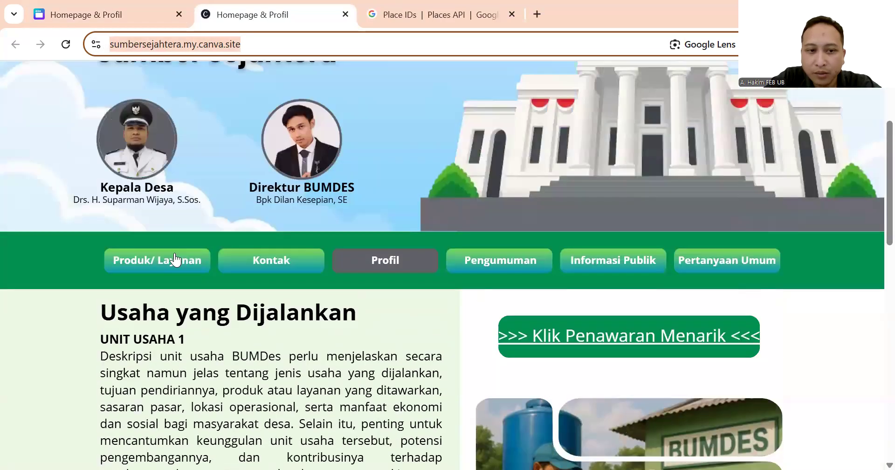
Browse the Produk/ Layanan section, then view the Pengumuman announcements page.
click(178, 261)
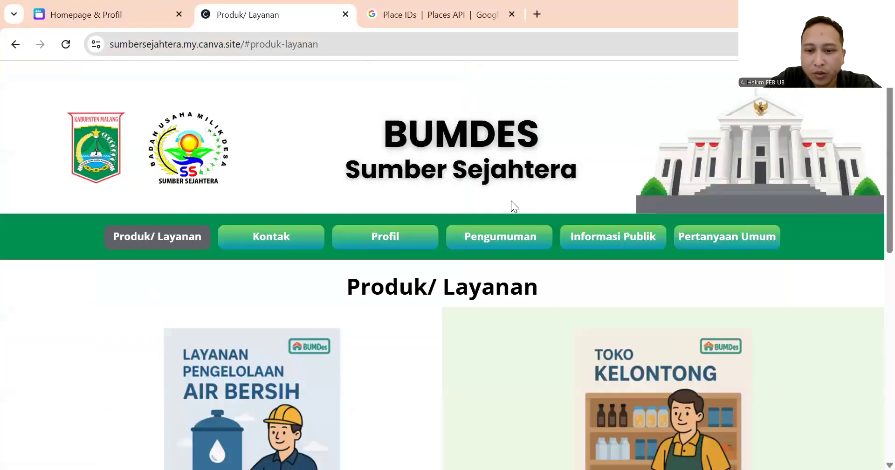
scroll(511, 201, down, 4)
scroll(511, 202, down, 4)
scroll(435, 216, up, 7)
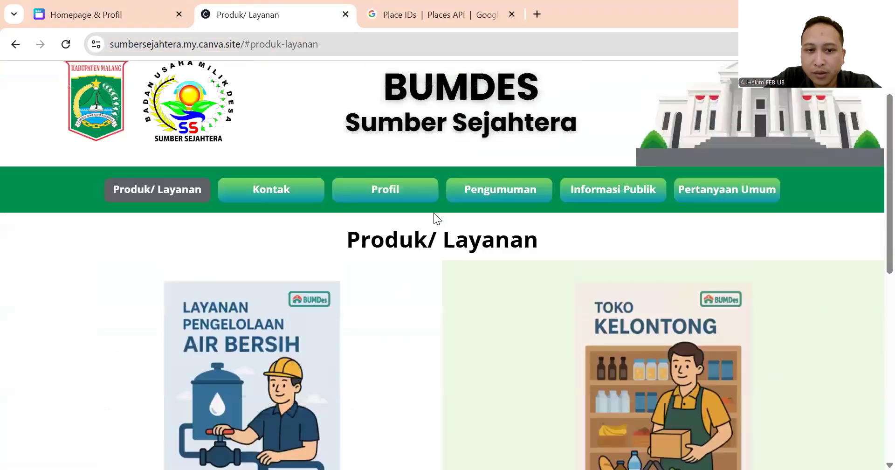
click(499, 195)
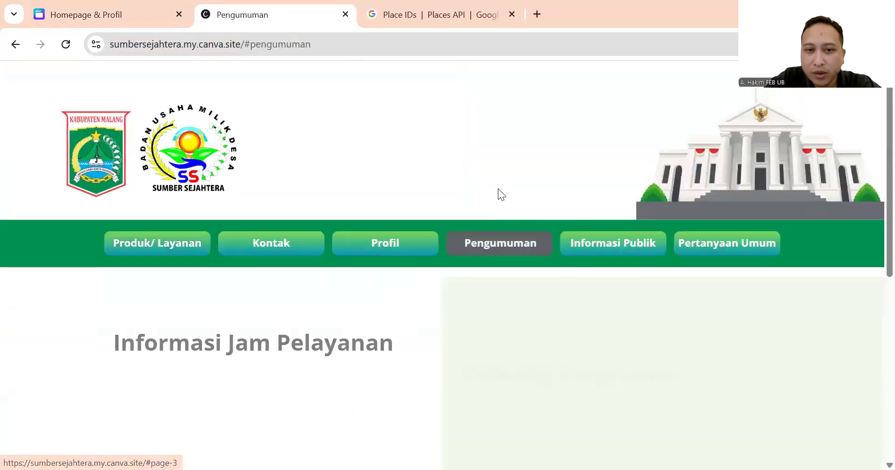
scroll(499, 189, down, 7)
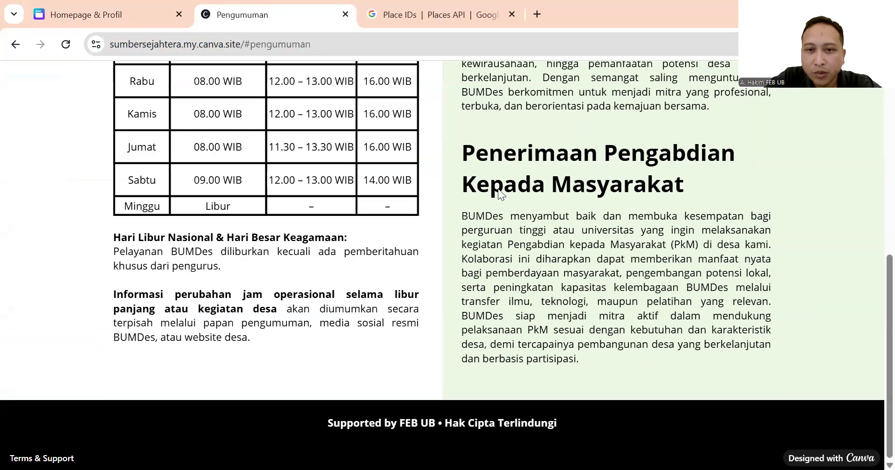
scroll(498, 192, up, 7)
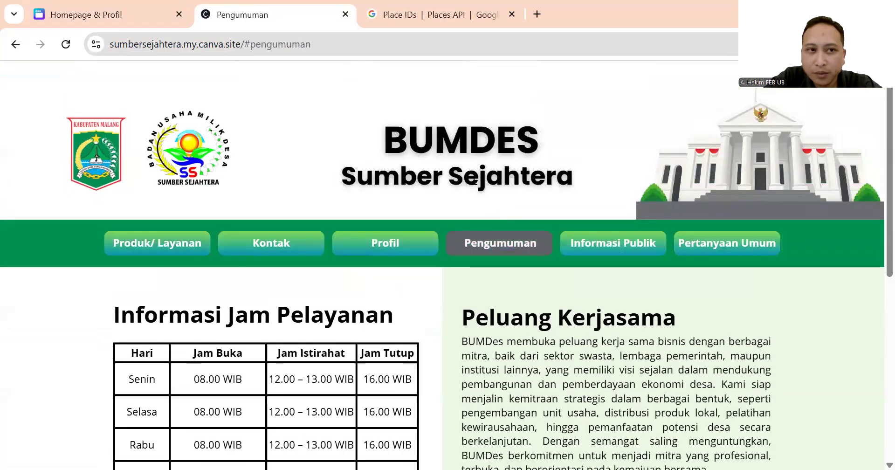
Return to the Homepage & Profil design, dismiss the 'Your website is now live' notice, and bring up Share.
click(100, 11)
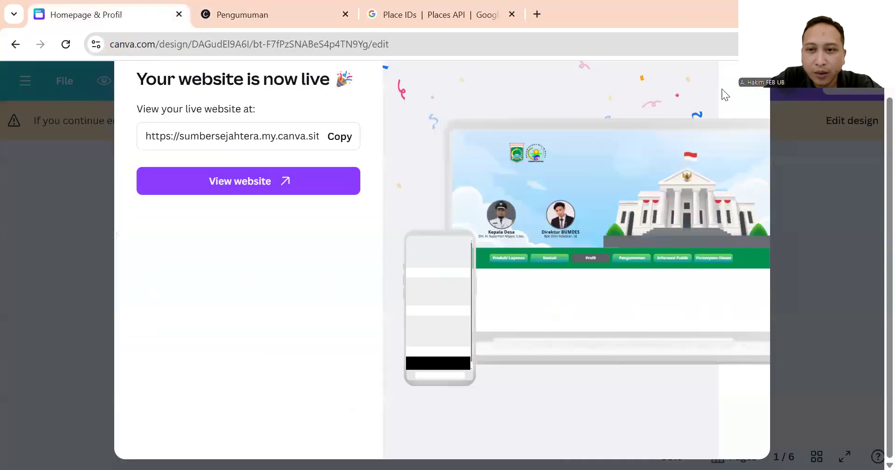
scroll(726, 180, up, 1)
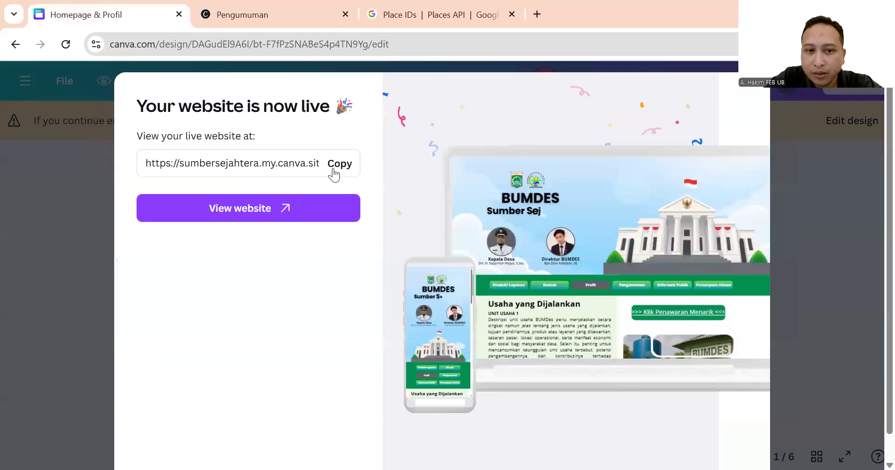
click(790, 88)
scroll(586, 300, down, 5)
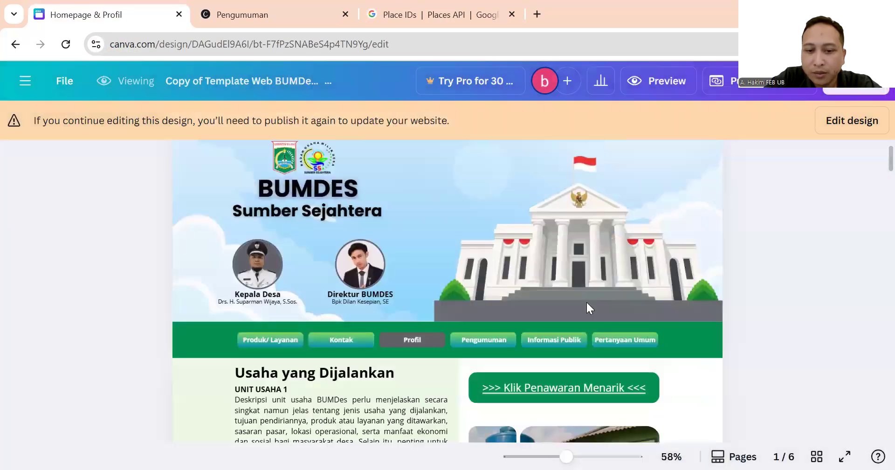
scroll(587, 302, up, 5)
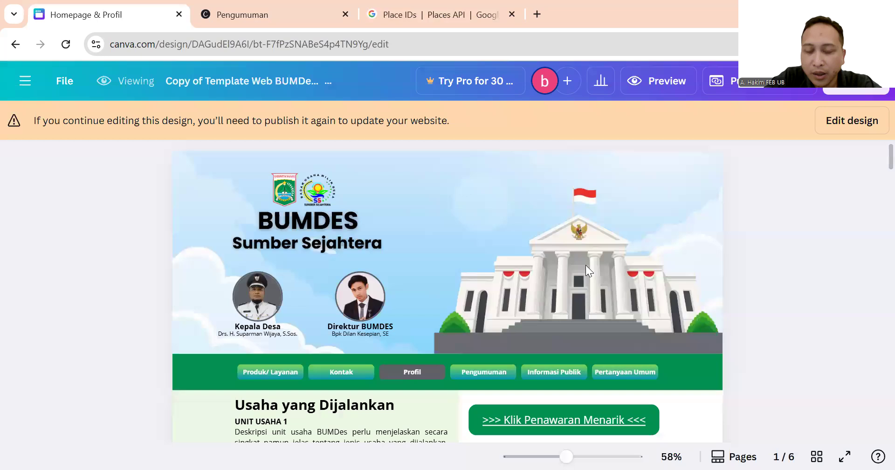
click(569, 81)
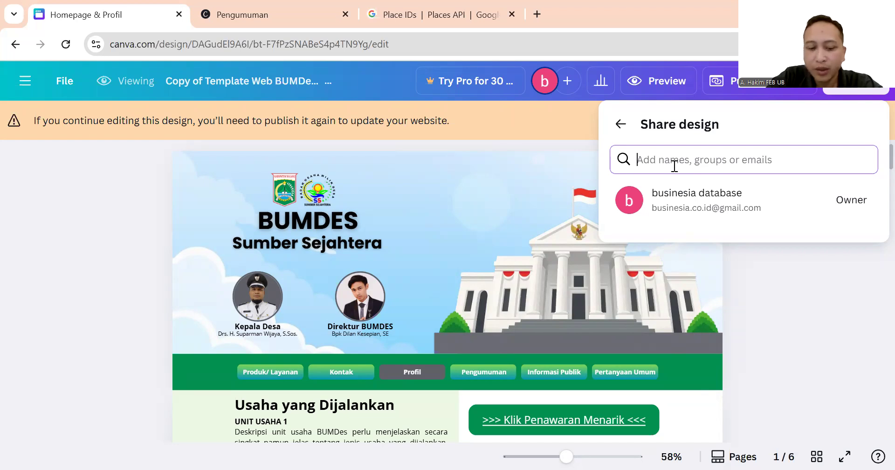
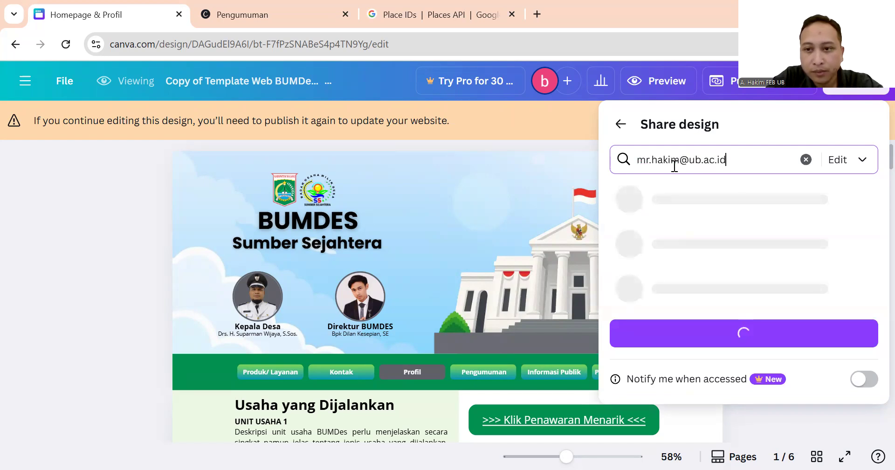
Invite the collaborator's e-mail address to the design with Can edit permission.
click(860, 162)
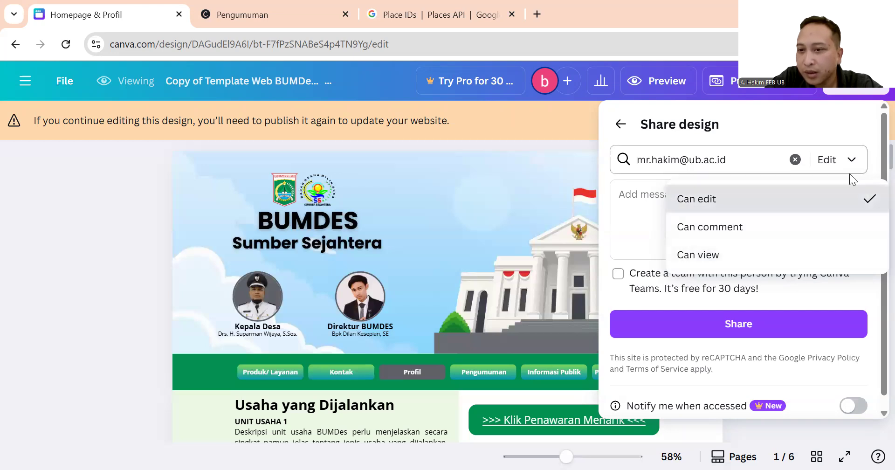
click(790, 205)
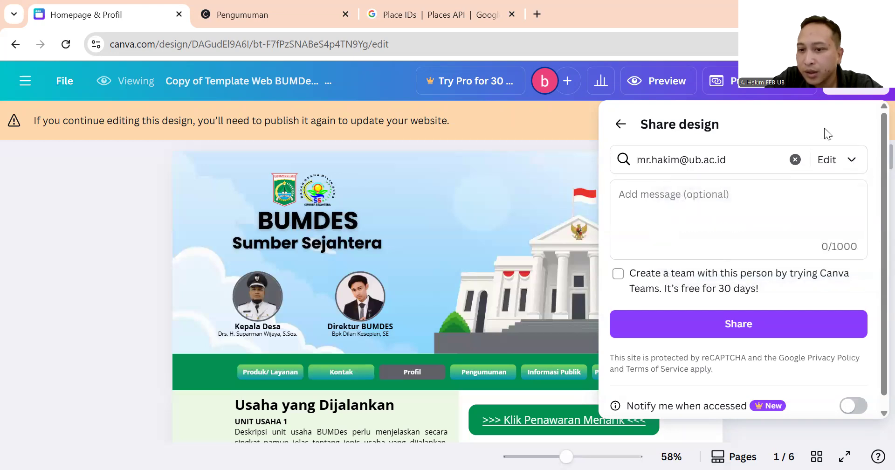
scroll(774, 336, down, 1)
scroll(780, 345, up, 1)
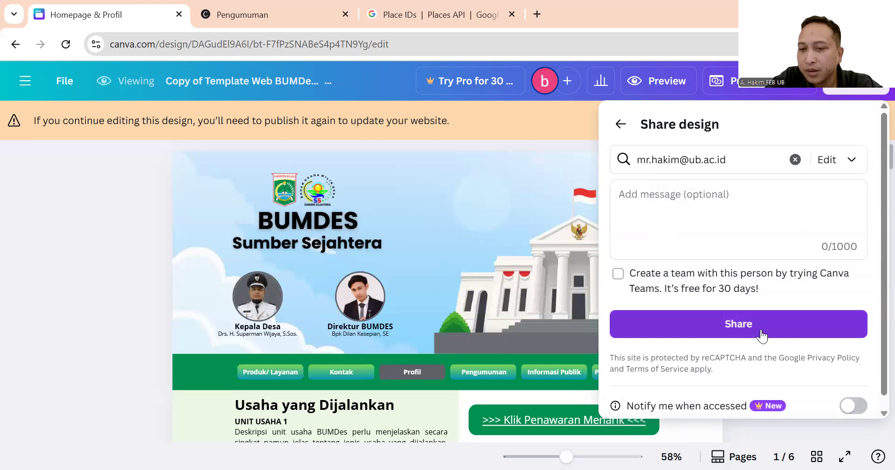
click(762, 334)
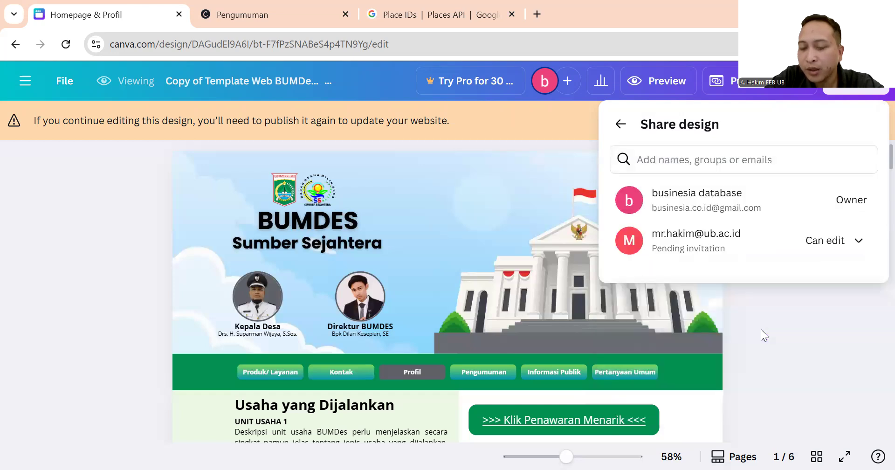
Verify the invited collaborator remains on Can edit, then close the Share panel.
click(857, 242)
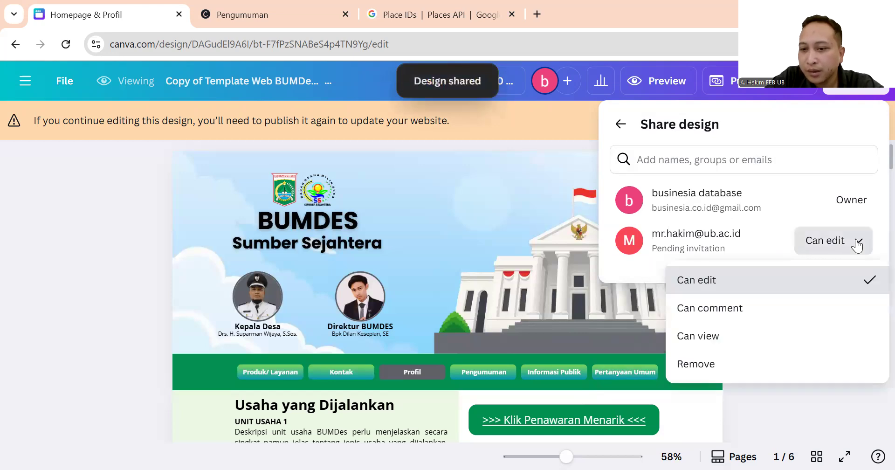
click(857, 192)
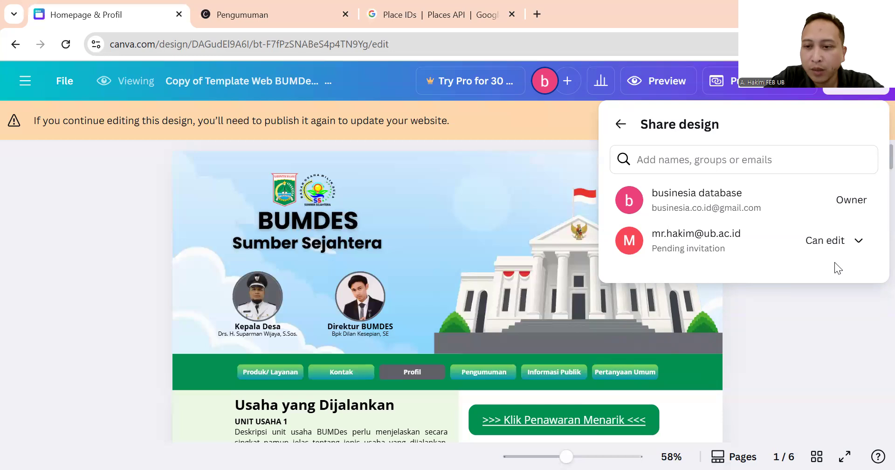
click(851, 245)
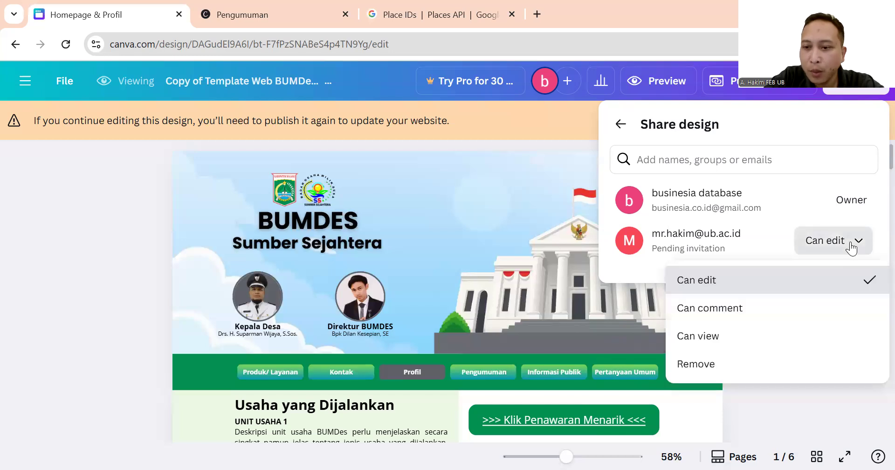
click(852, 244)
click(807, 340)
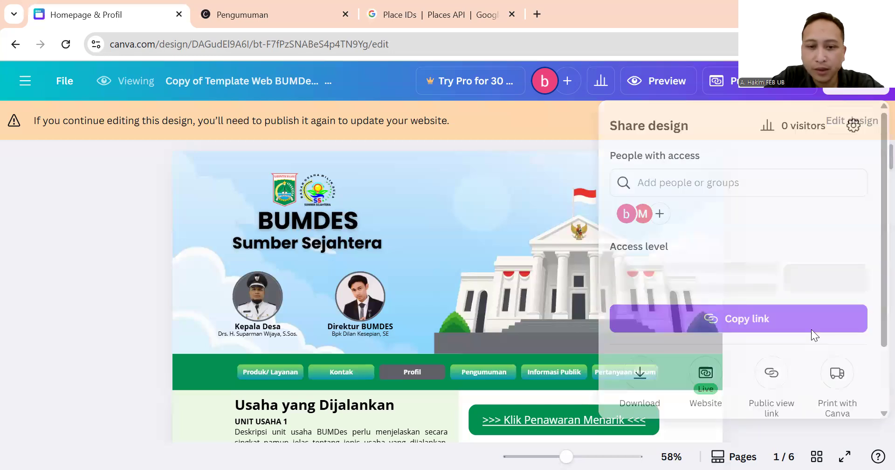
scroll(624, 245, down, 1)
scroll(624, 245, down, 12)
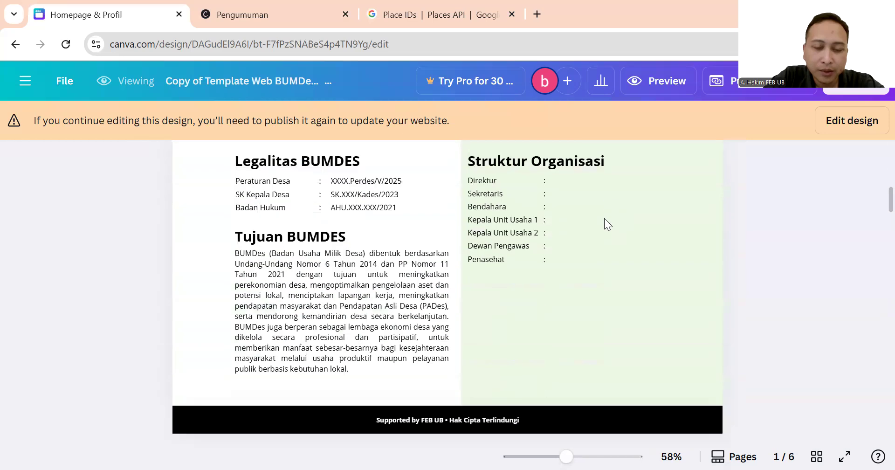
scroll(605, 219, down, 15)
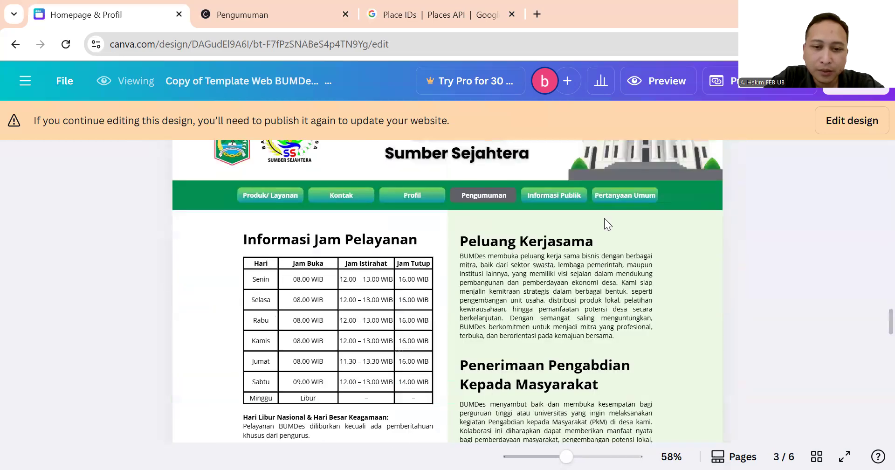
scroll(605, 218, down, 20)
scroll(606, 219, down, 10)
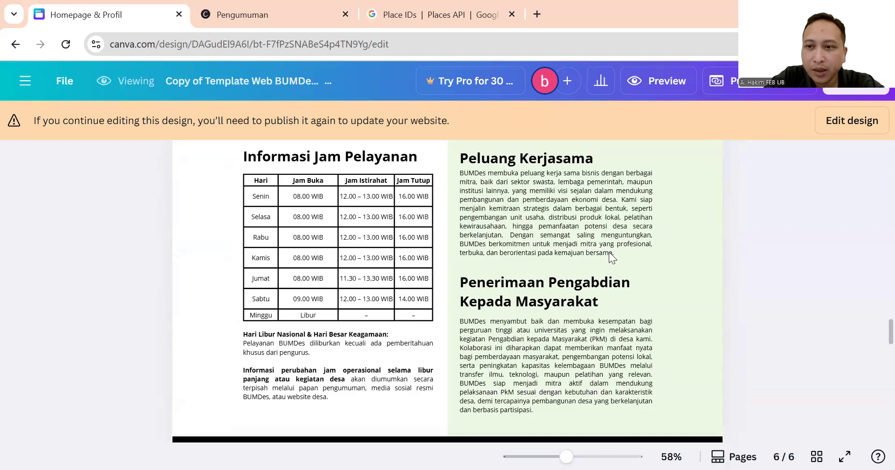
scroll(609, 252, up, 20)
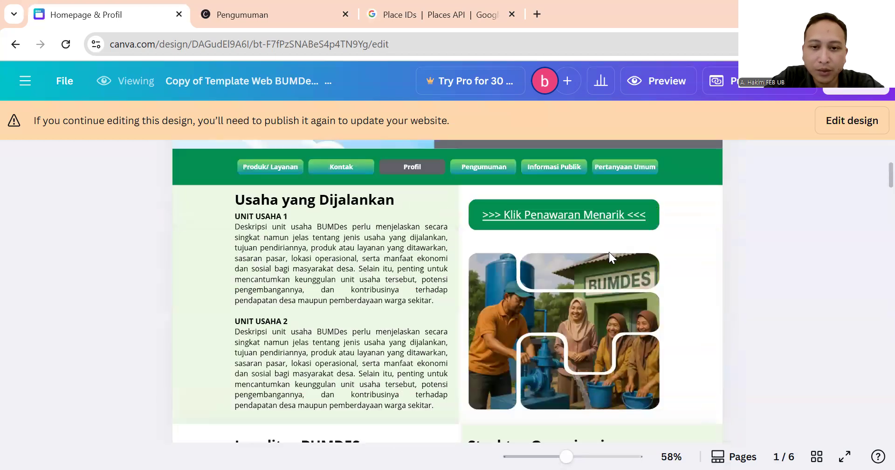
scroll(609, 252, up, 4)
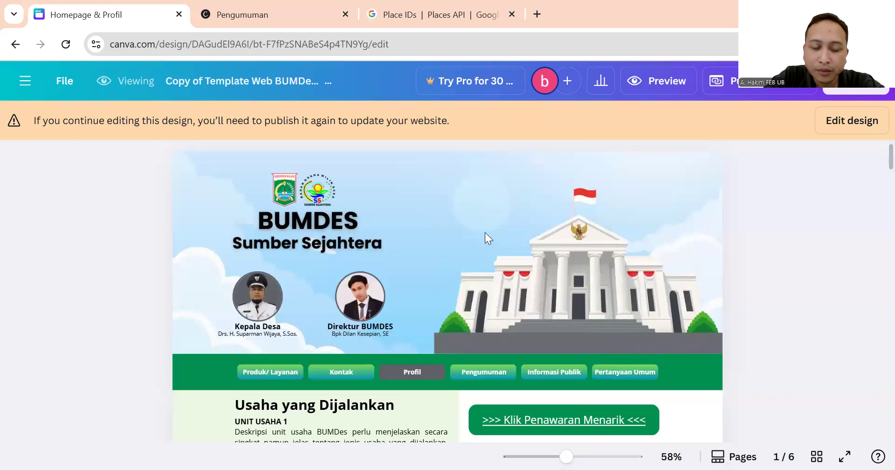